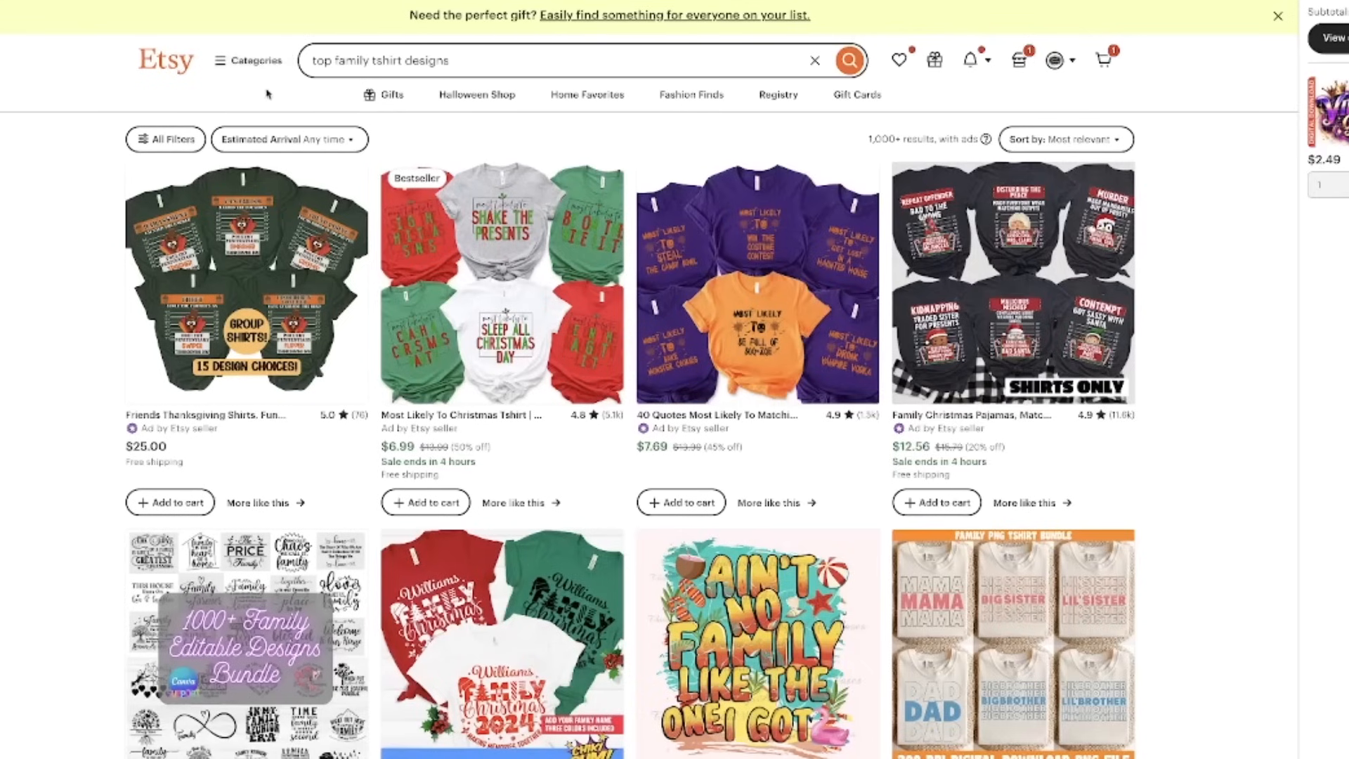
Look at the Family PNG Tshirt Bundle listing among the family t-shirt results, and return to the results
scroll(1012, 555, down, 2)
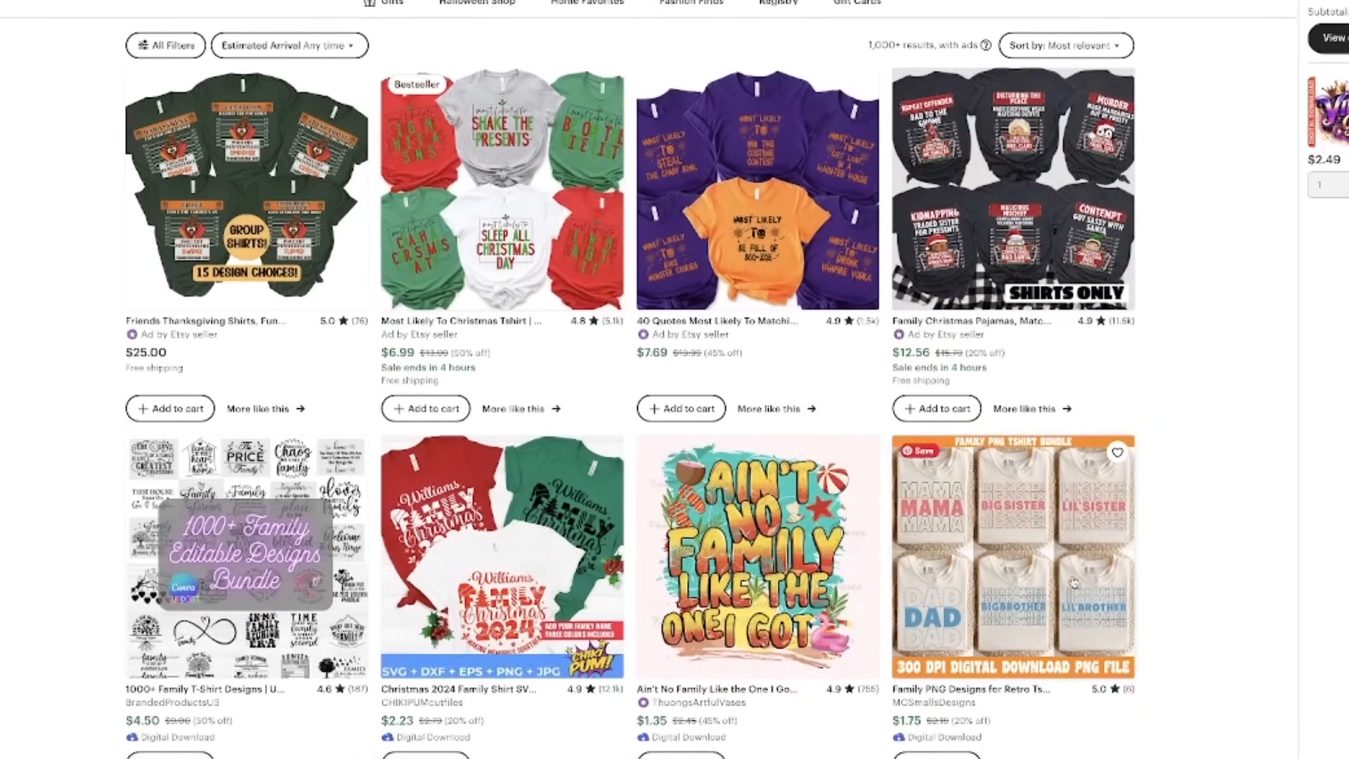
click(1012, 557)
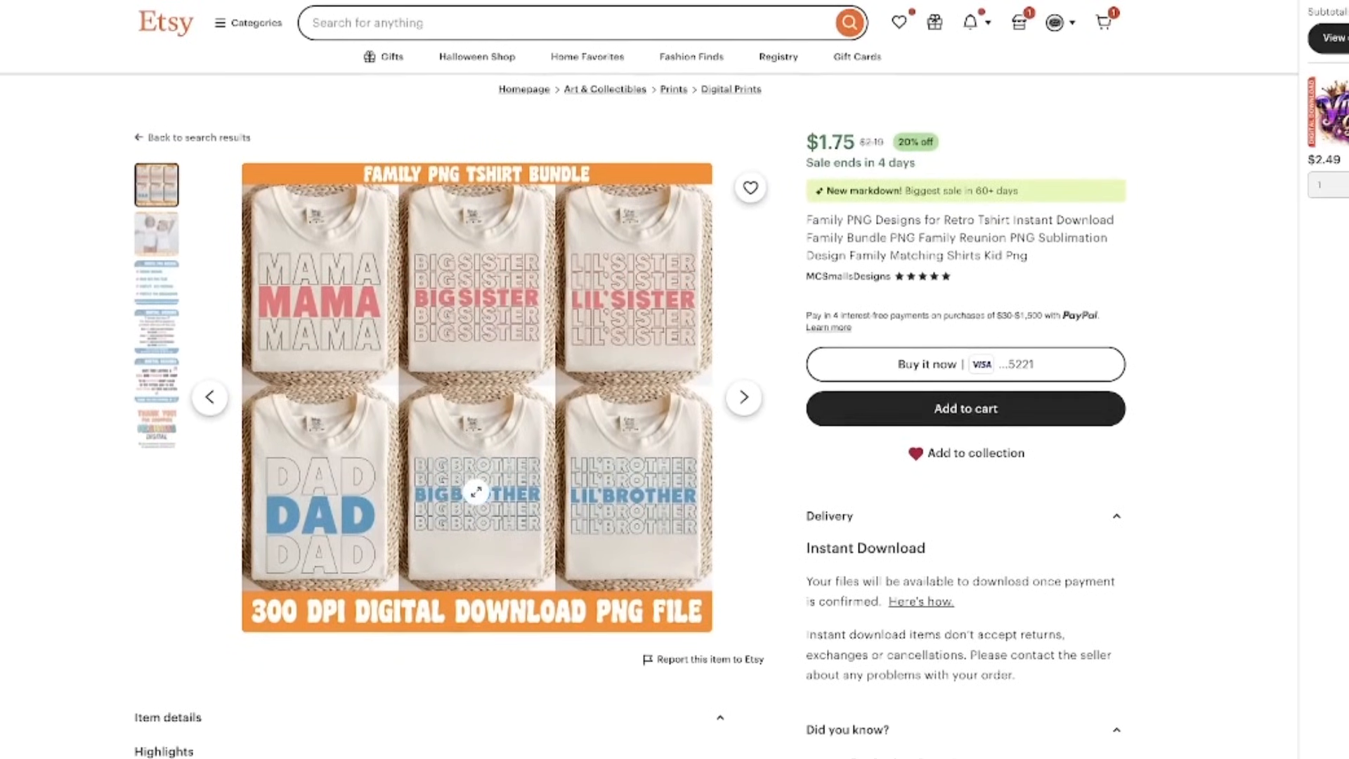
key(alt+Left)
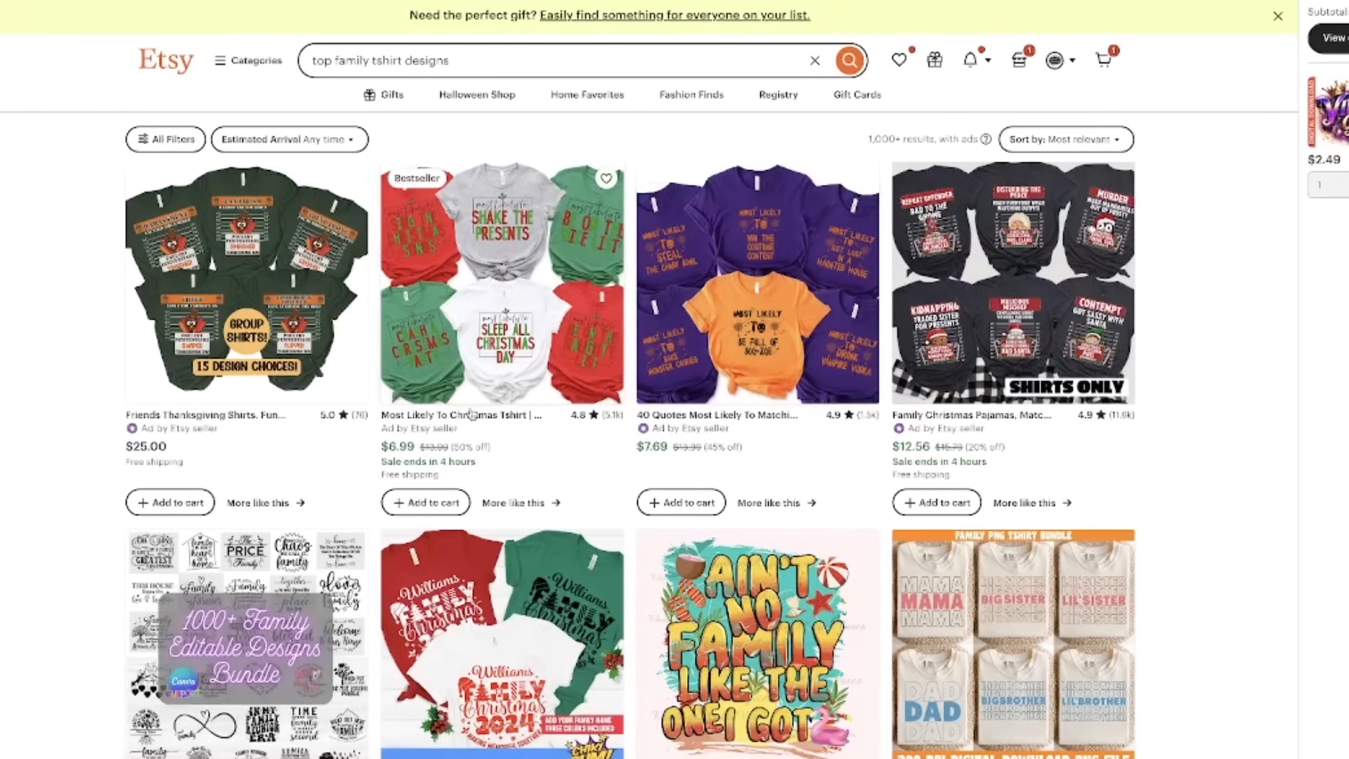
Browse further family t-shirt results, view the "I'll Be Drunk" Christmas group shirt listing, and return to the results
scroll(472, 418, down, 5)
scroll(471, 414, down, 3)
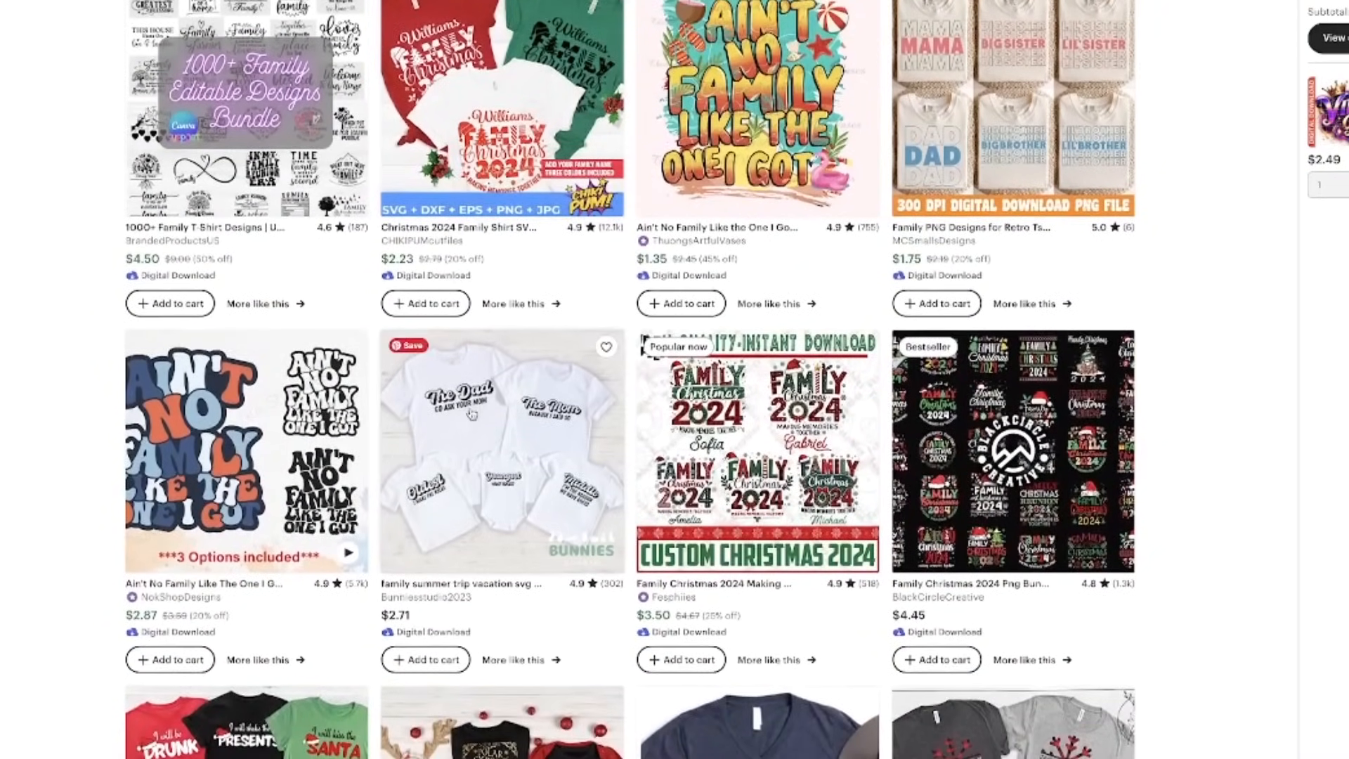
scroll(471, 414, down, 1)
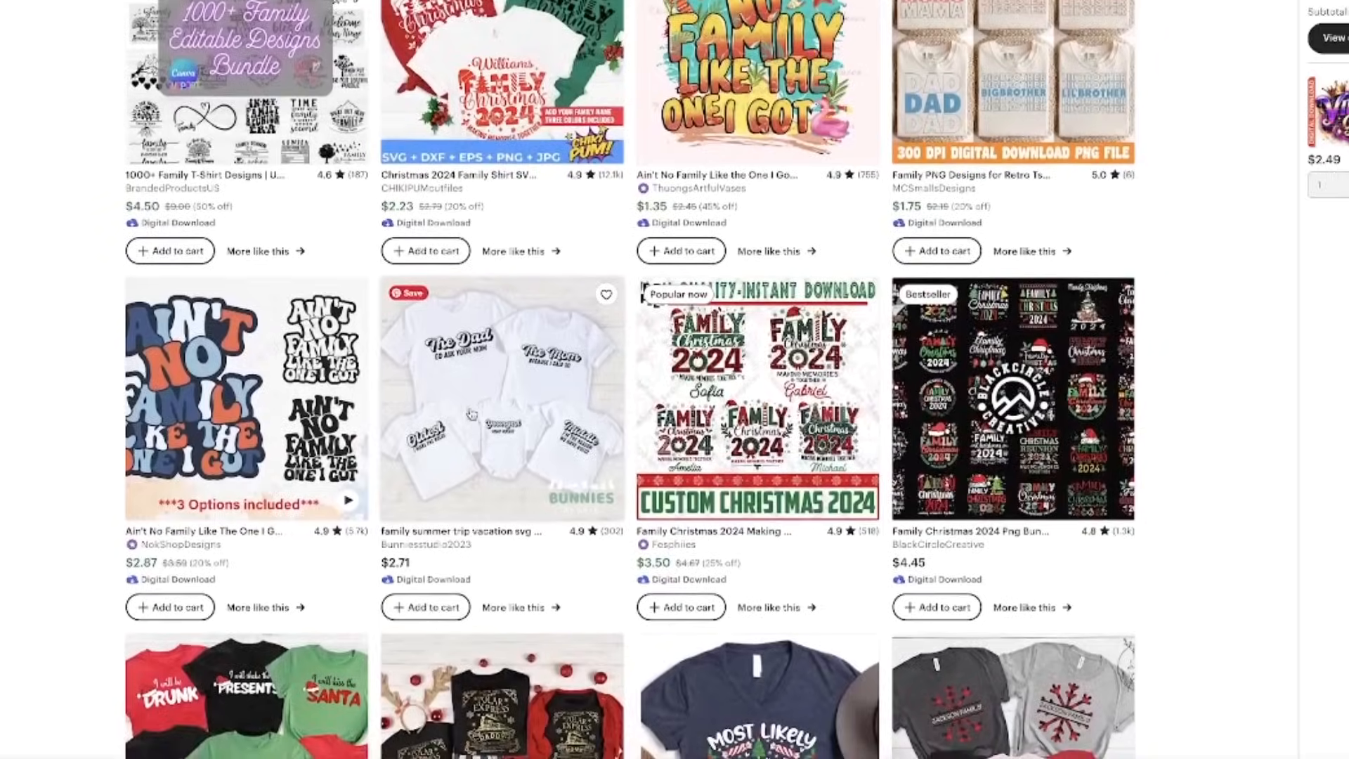
scroll(471, 414, down, 1)
click(295, 612)
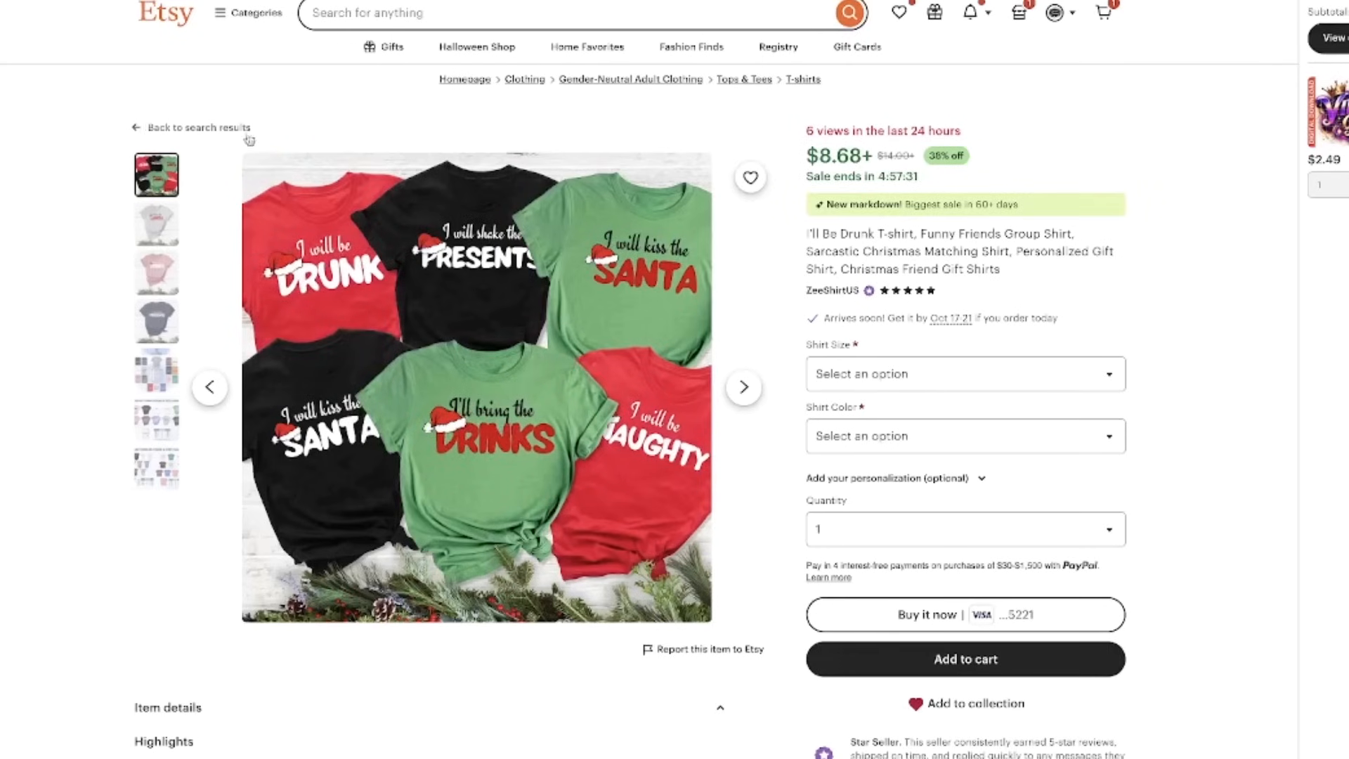
click(225, 130)
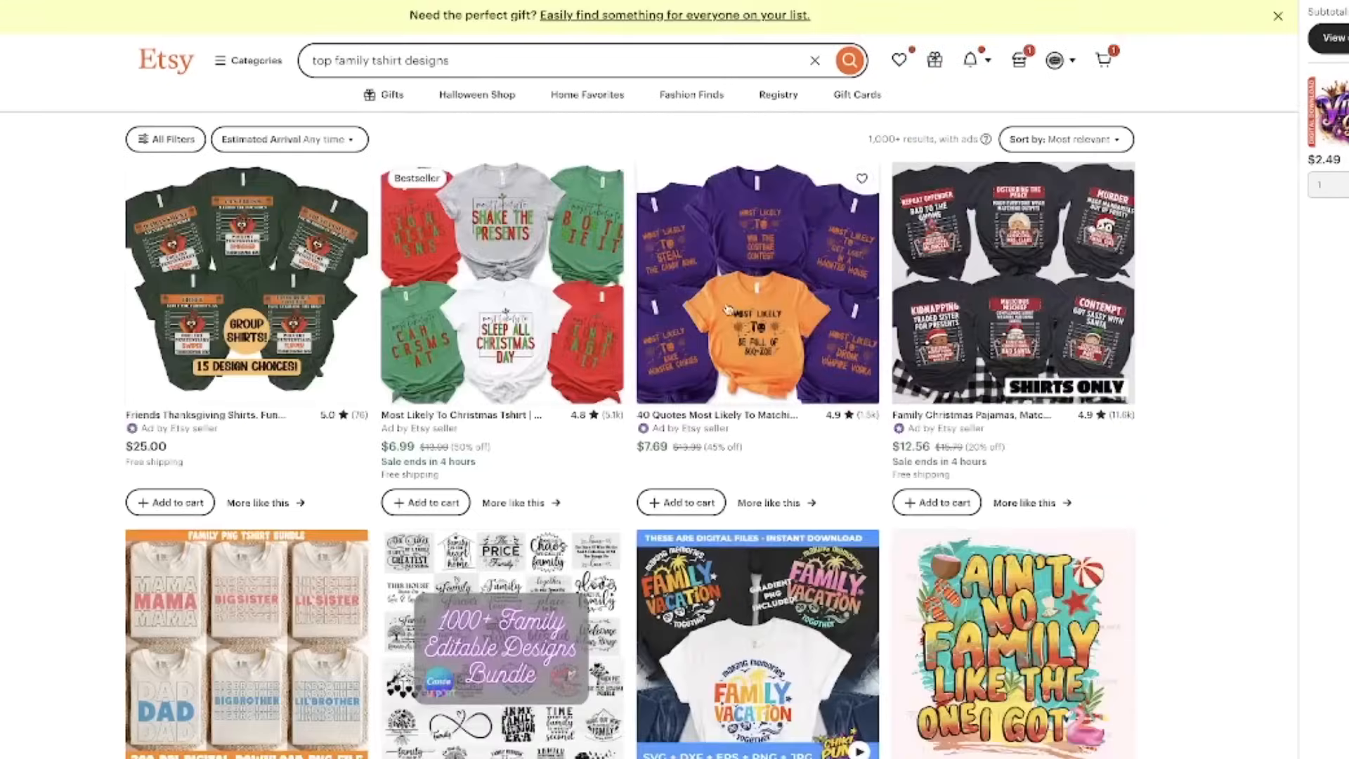
Find the "Most Likely to" Christmas Family Matching Shirt listing in the results and examine its shirt sayings
scroll(773, 443, down, 10)
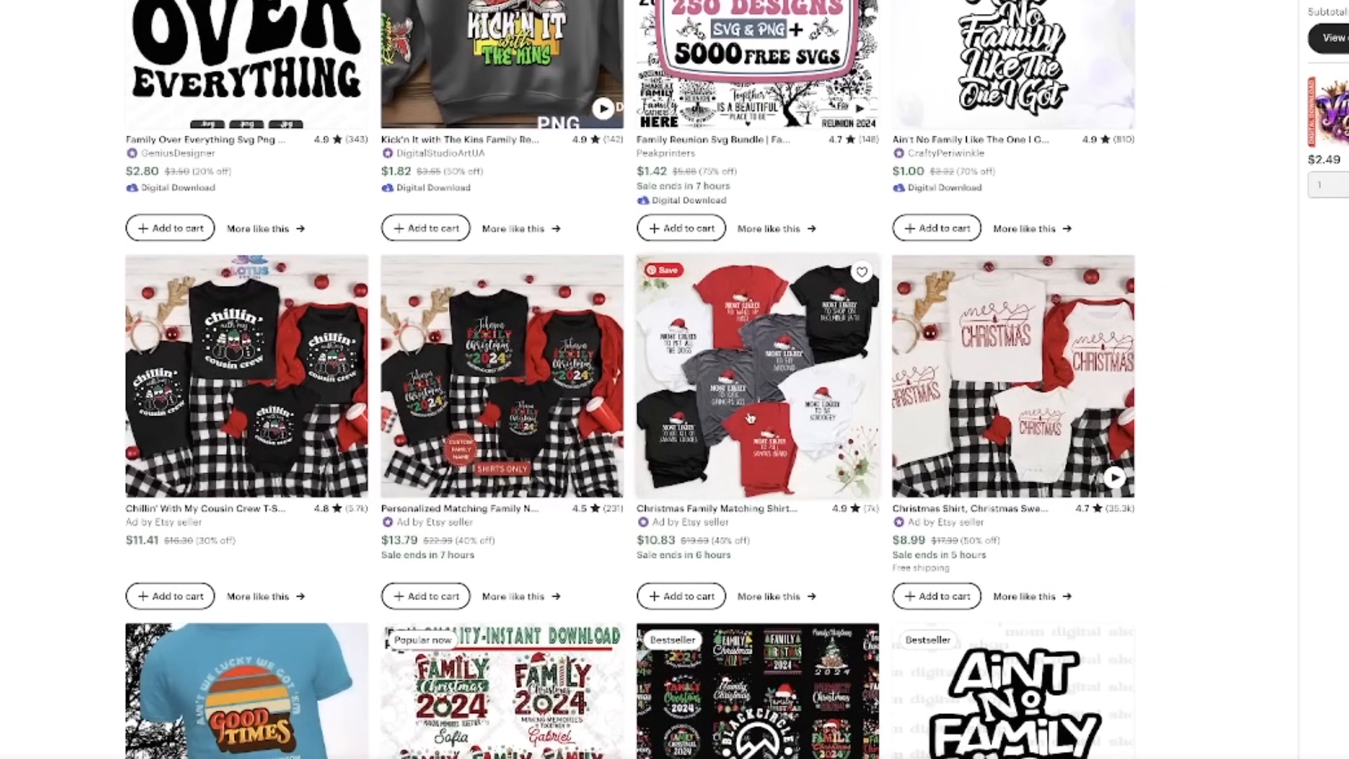
click(750, 418)
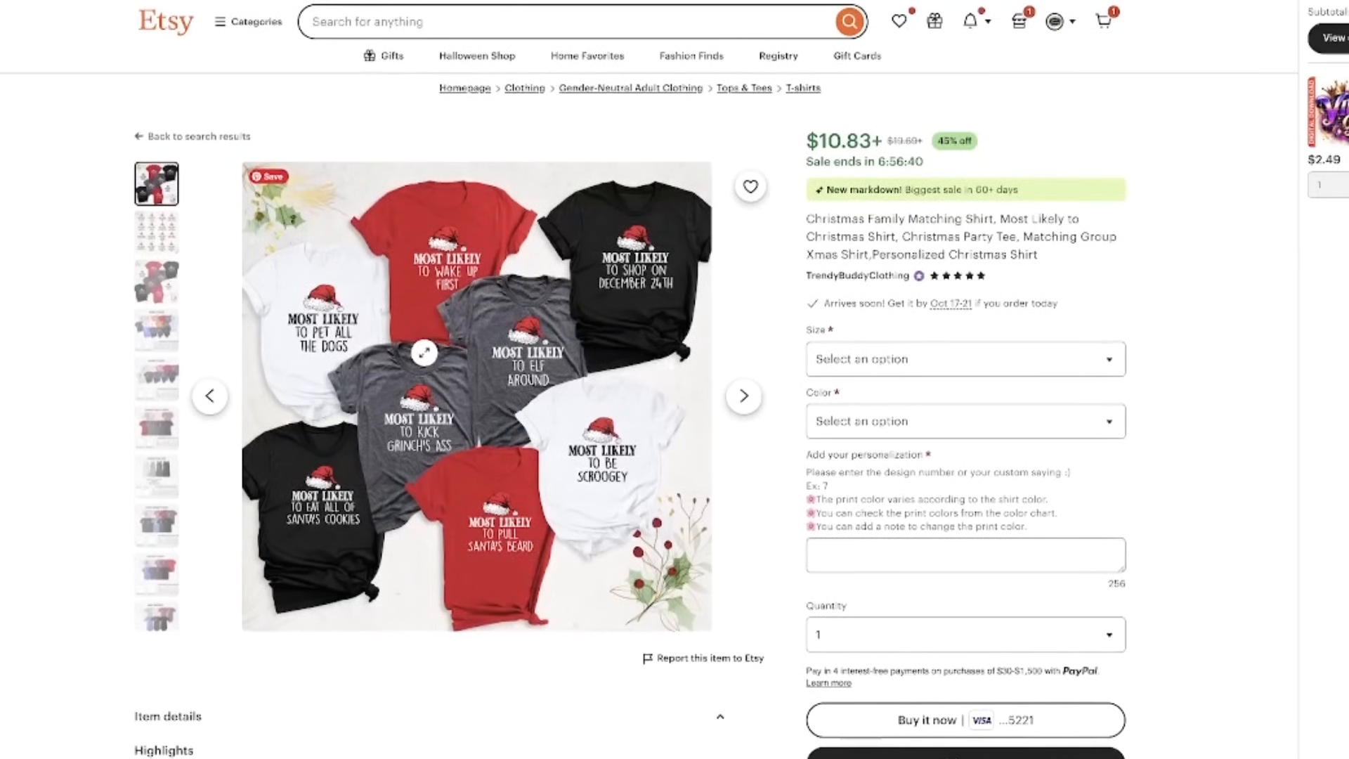
scroll(550, 414, down, 1)
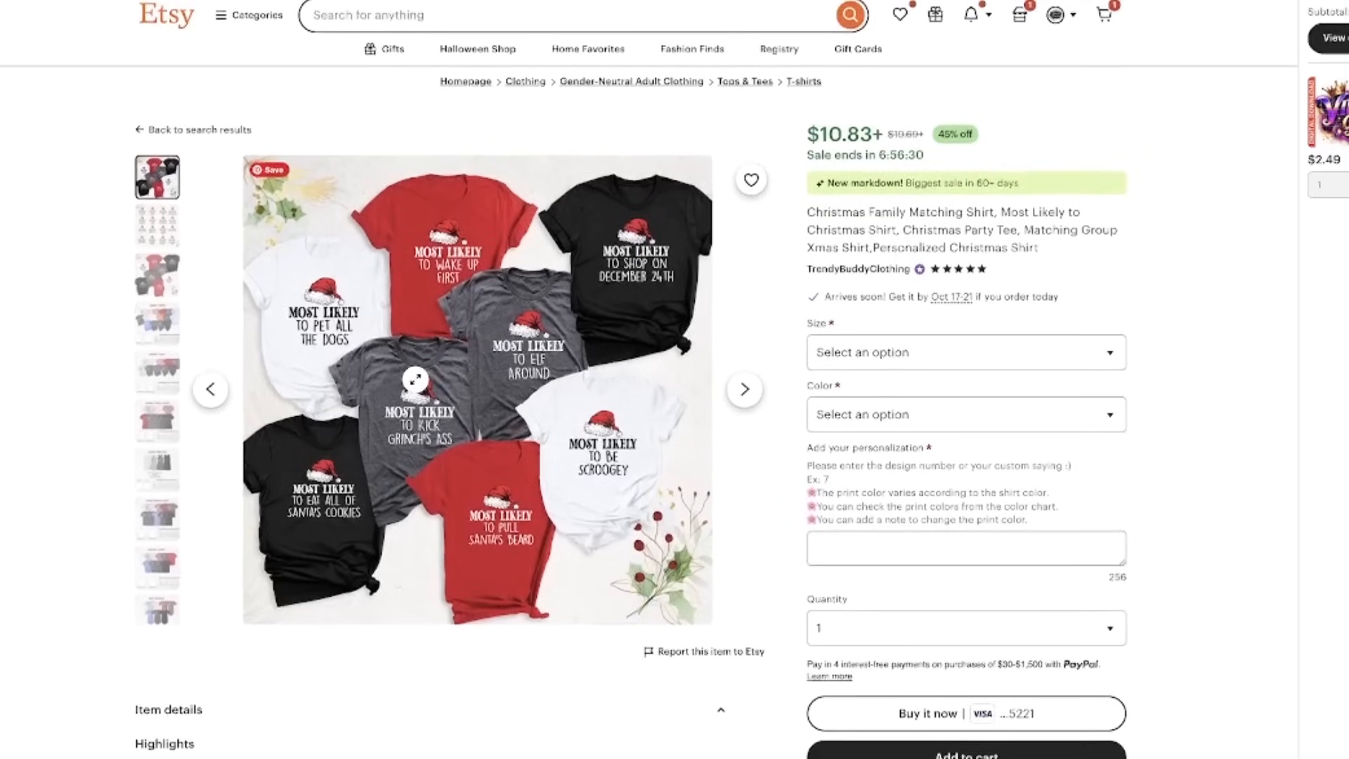
scroll(421, 378, down, 1)
scroll(421, 352, up, 2)
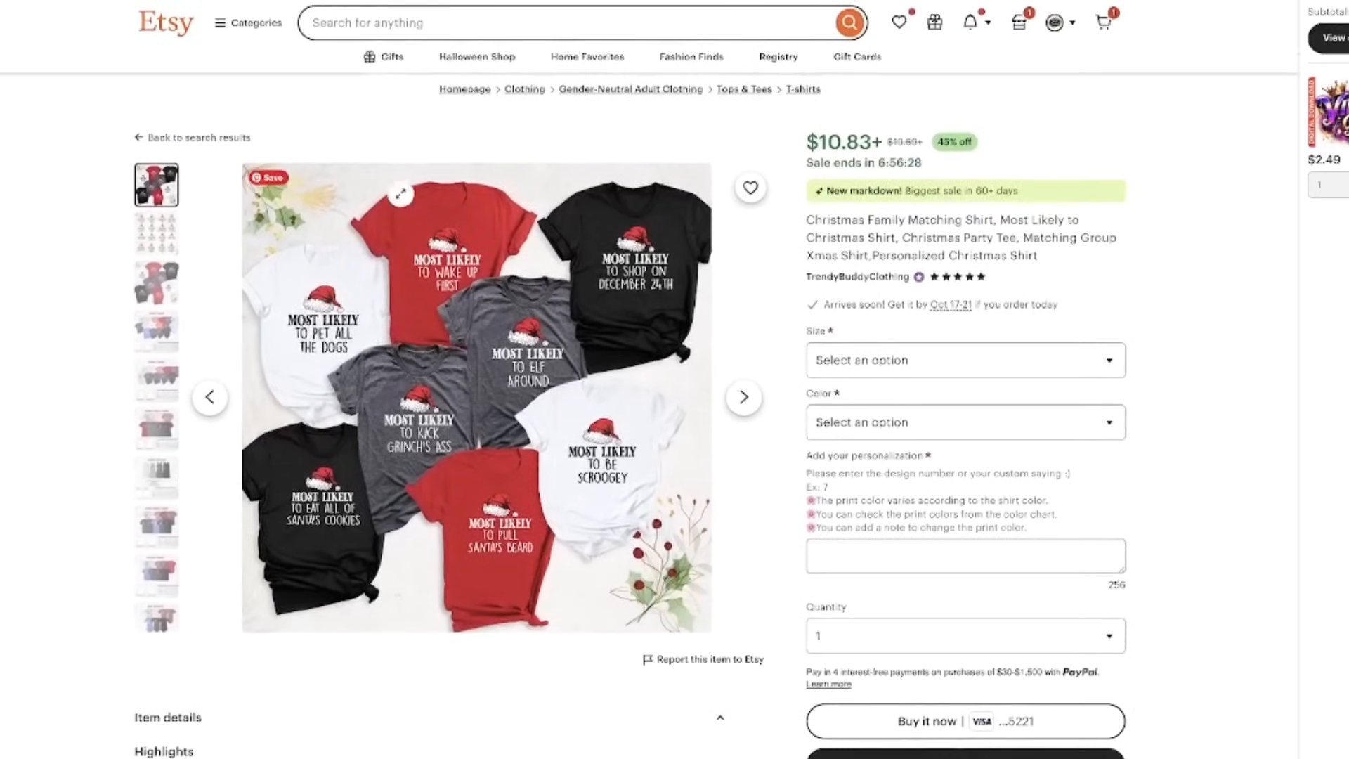
Search Etsy for "family birthday" shirts and examine the Family Birthday Princess matching shirts listing
click(414, 31)
text(famil)
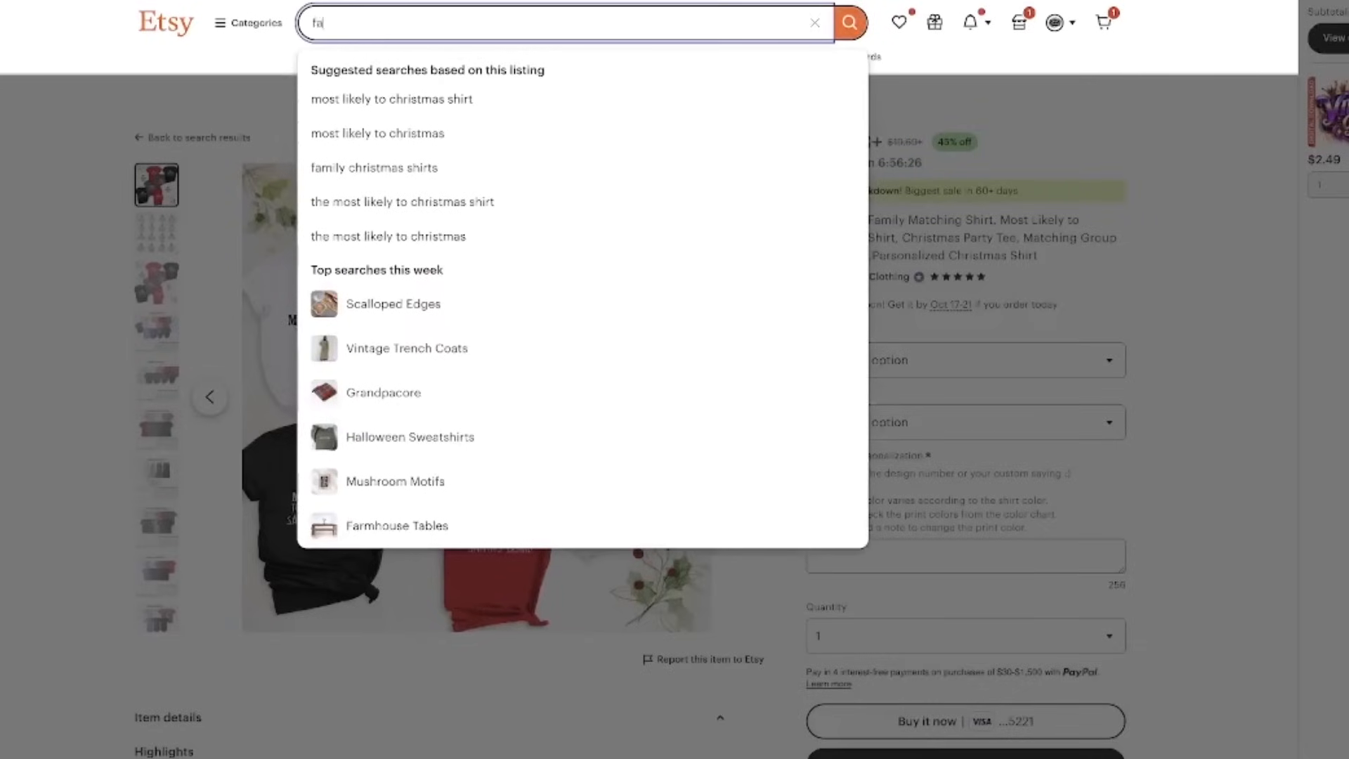
text(y birthday)
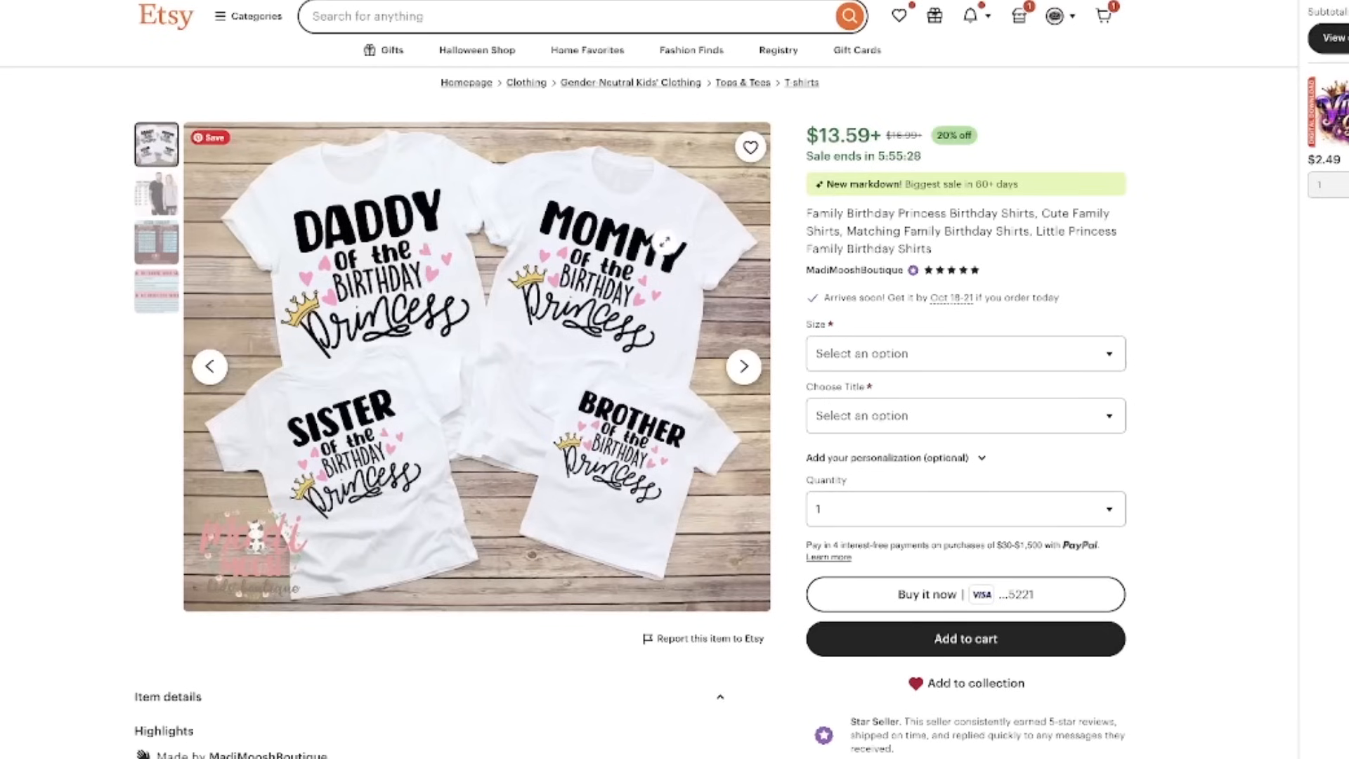
scroll(663, 295, down, 1)
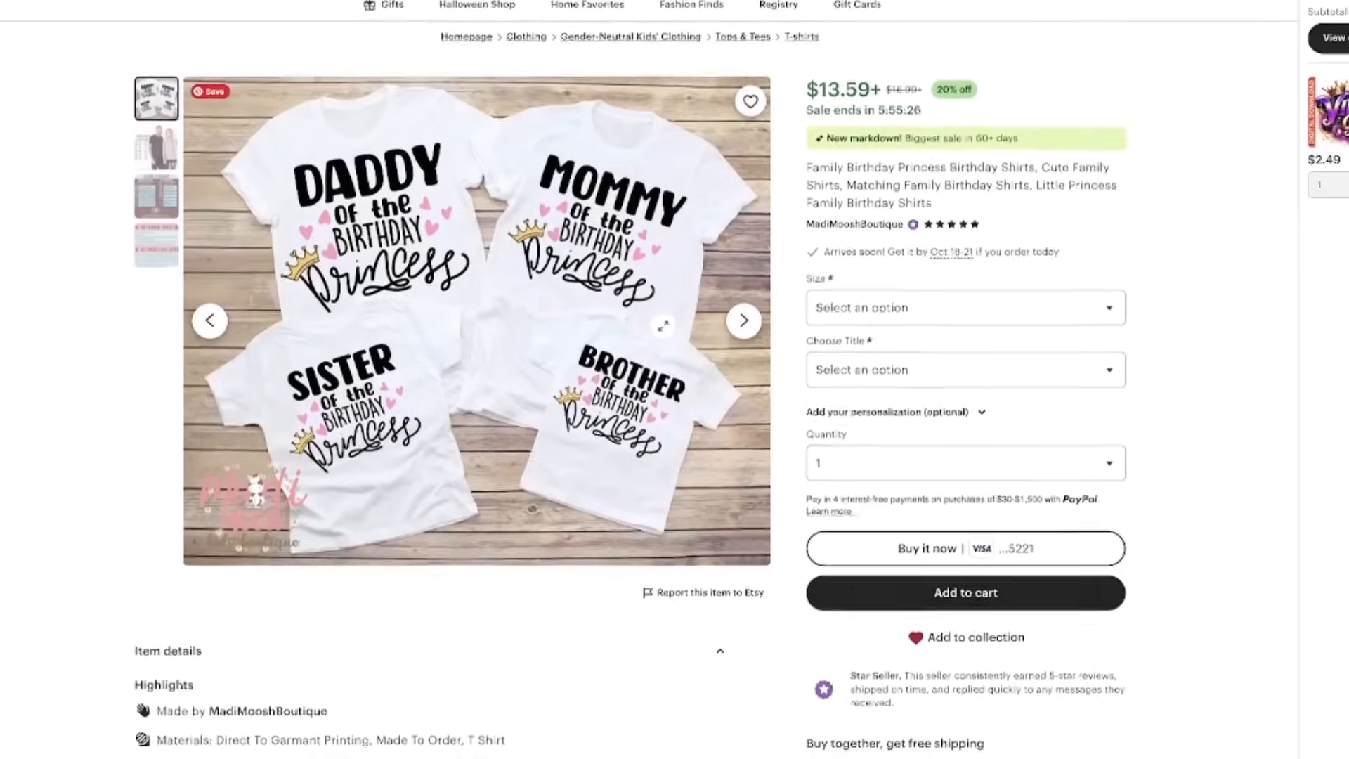
scroll(661, 324, up, 1)
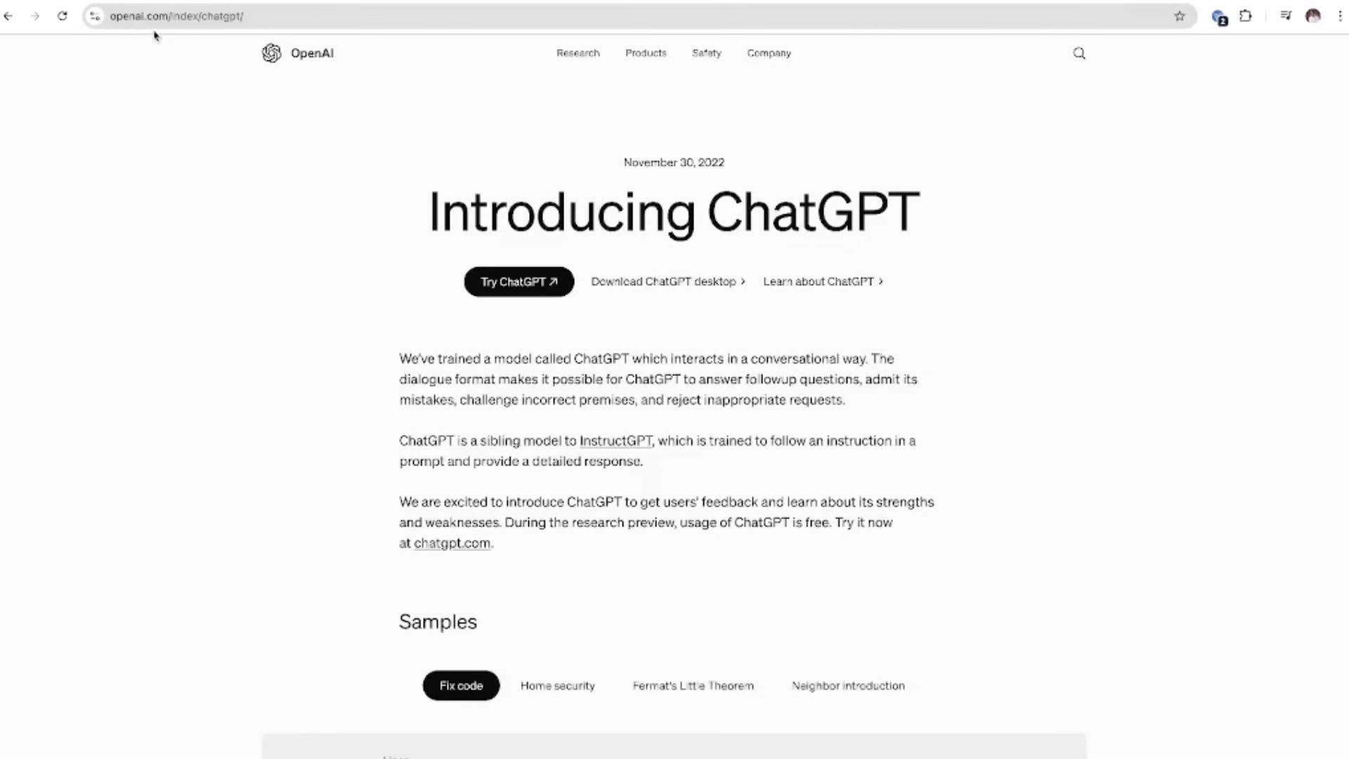
Launch ChatGPT from OpenAI's "Introducing ChatGPT" page
scroll(448, 277, down, 1)
scroll(447, 279, up, 1)
click(535, 289)
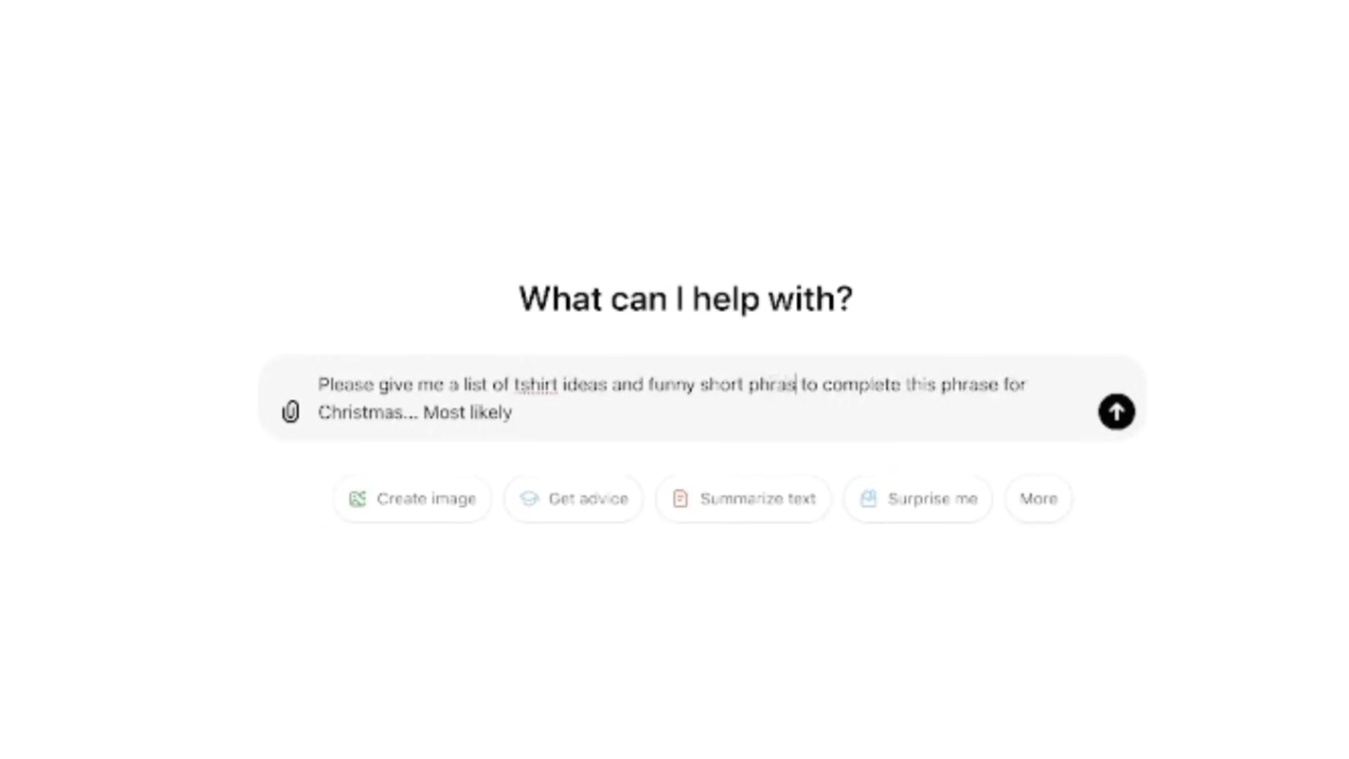
Ask ChatGPT for T-shirt ideas and funny short Christmas phrases completing "Most likely to" for family members to describe themselves
text(for family members to decsribe themselve)
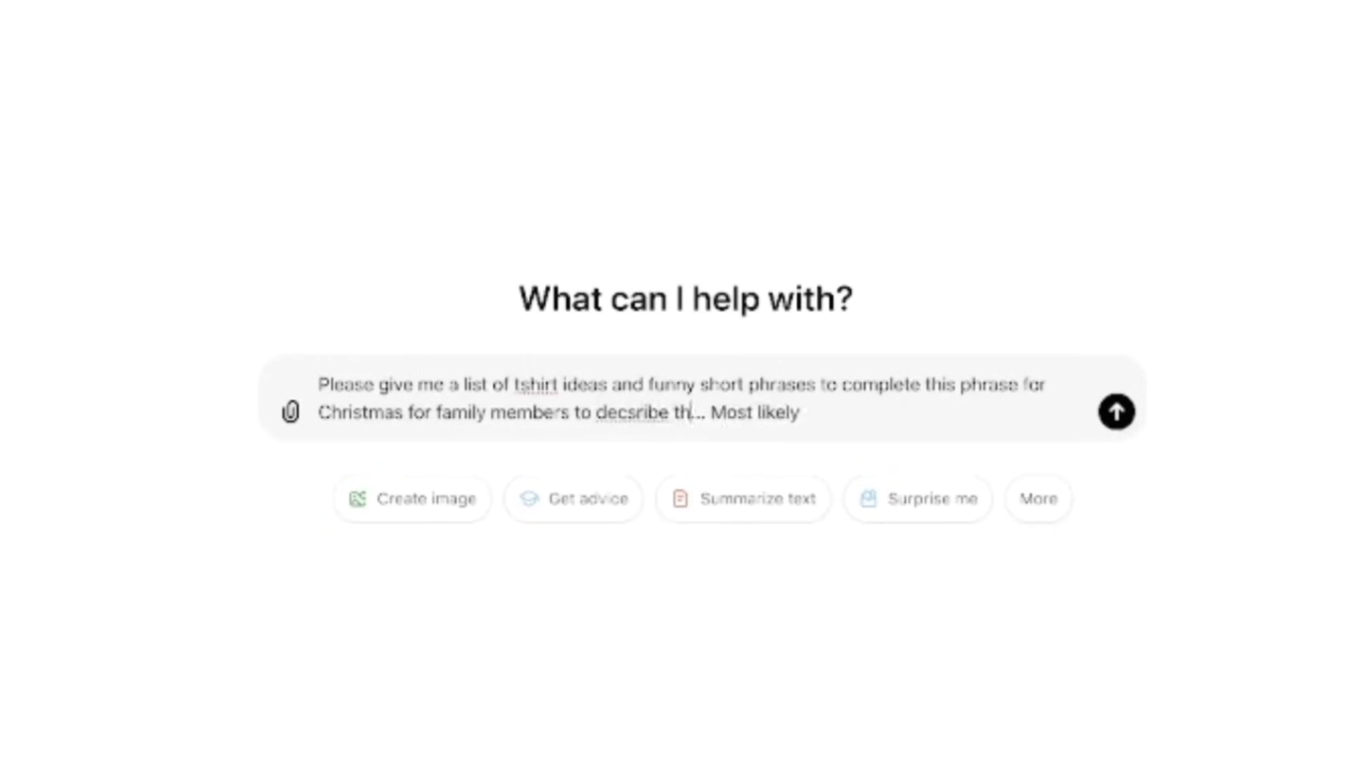
text(s as)
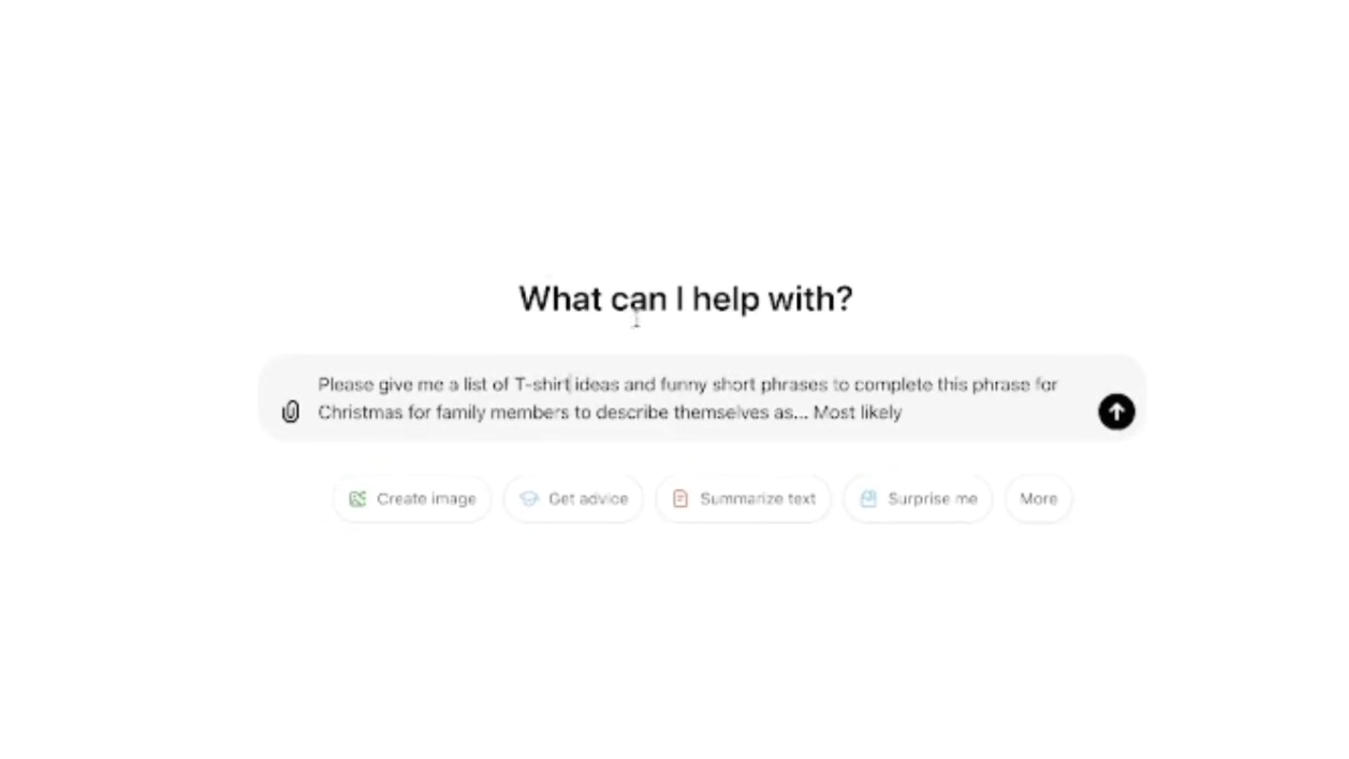
click(911, 413)
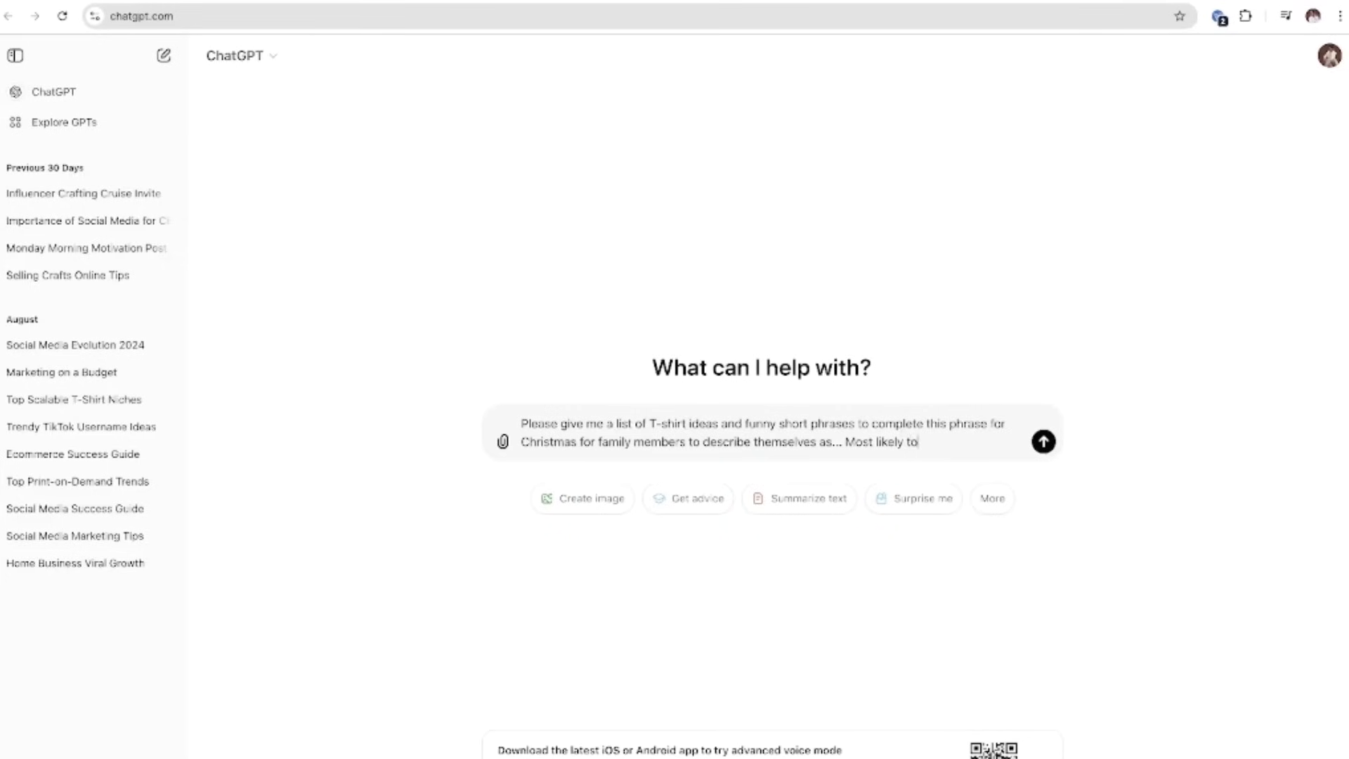
click(1044, 441)
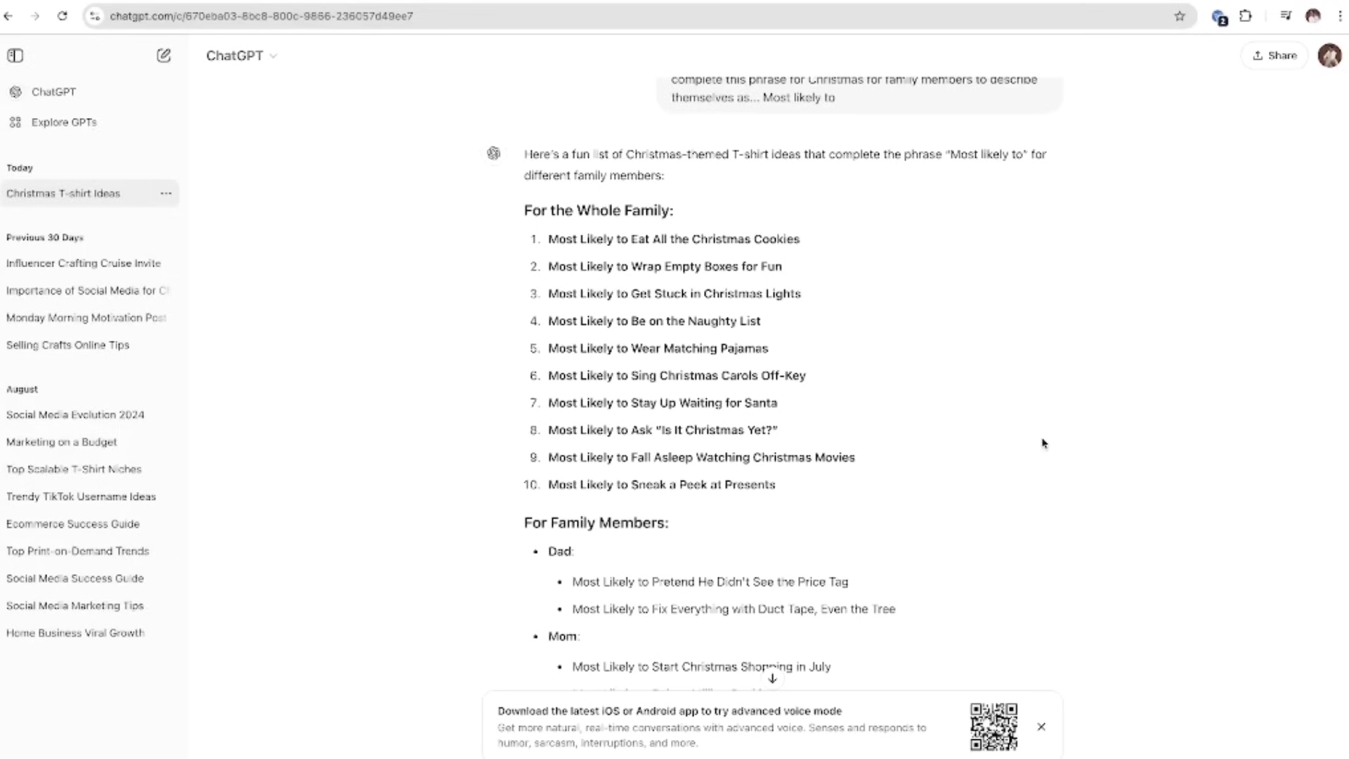
Review ChatGPT's reply and copy the ten phrases listed under "For the Whole Family"
scroll(840, 425, down, 3)
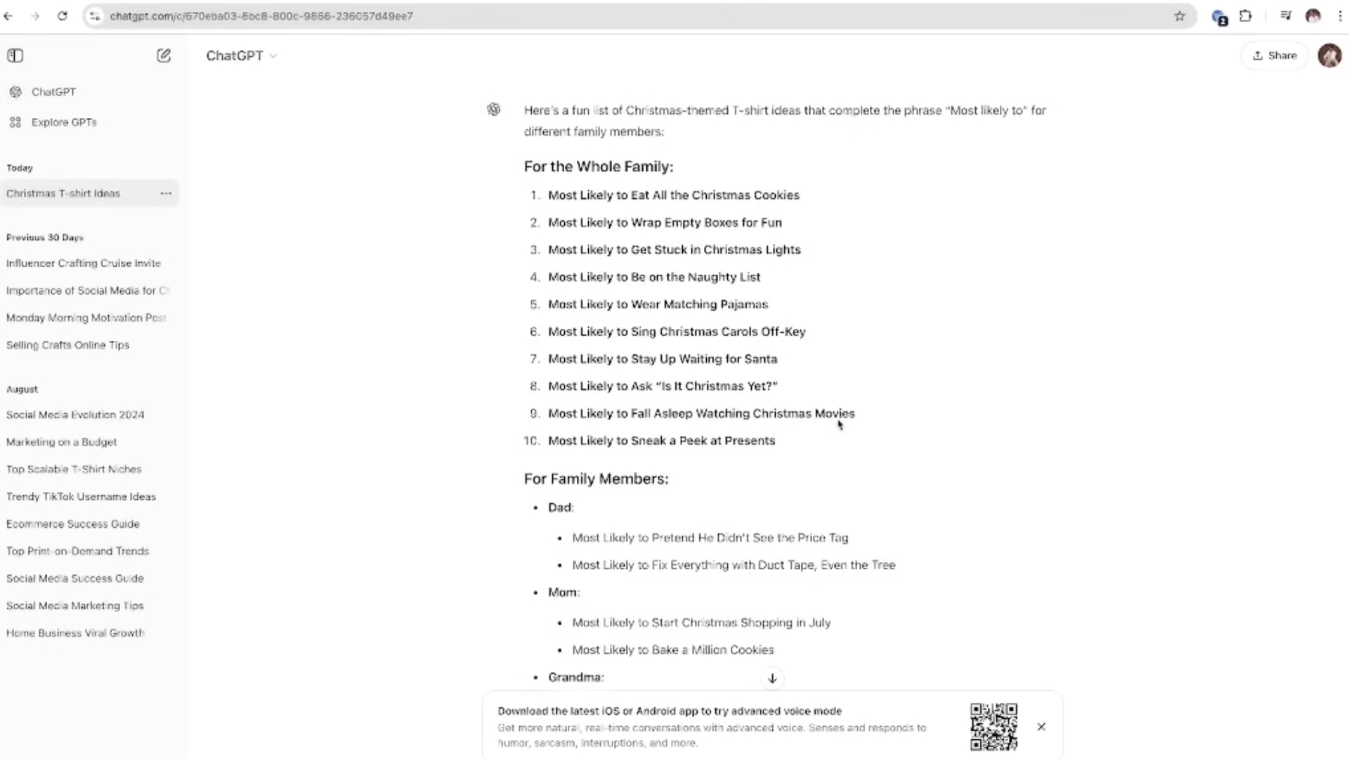
scroll(838, 419, down, 1)
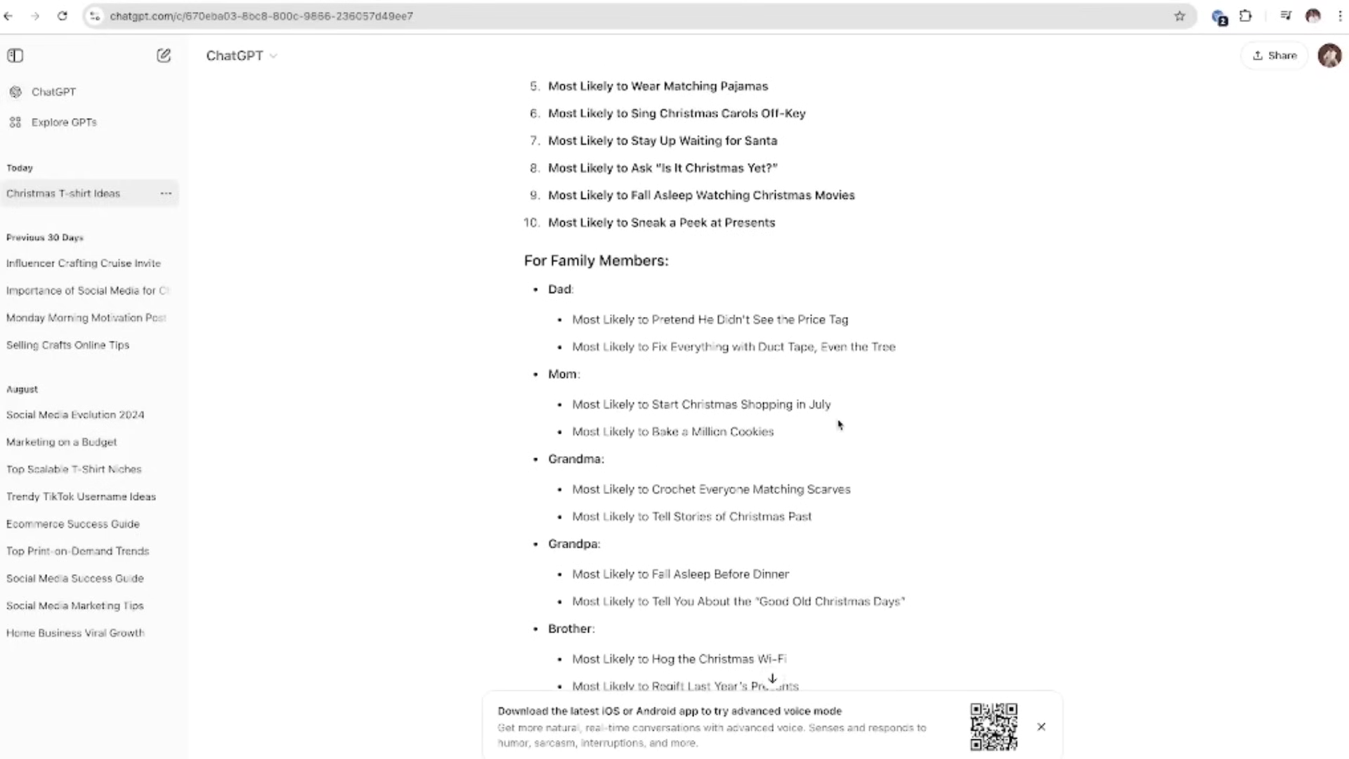
scroll(839, 425, down, 6)
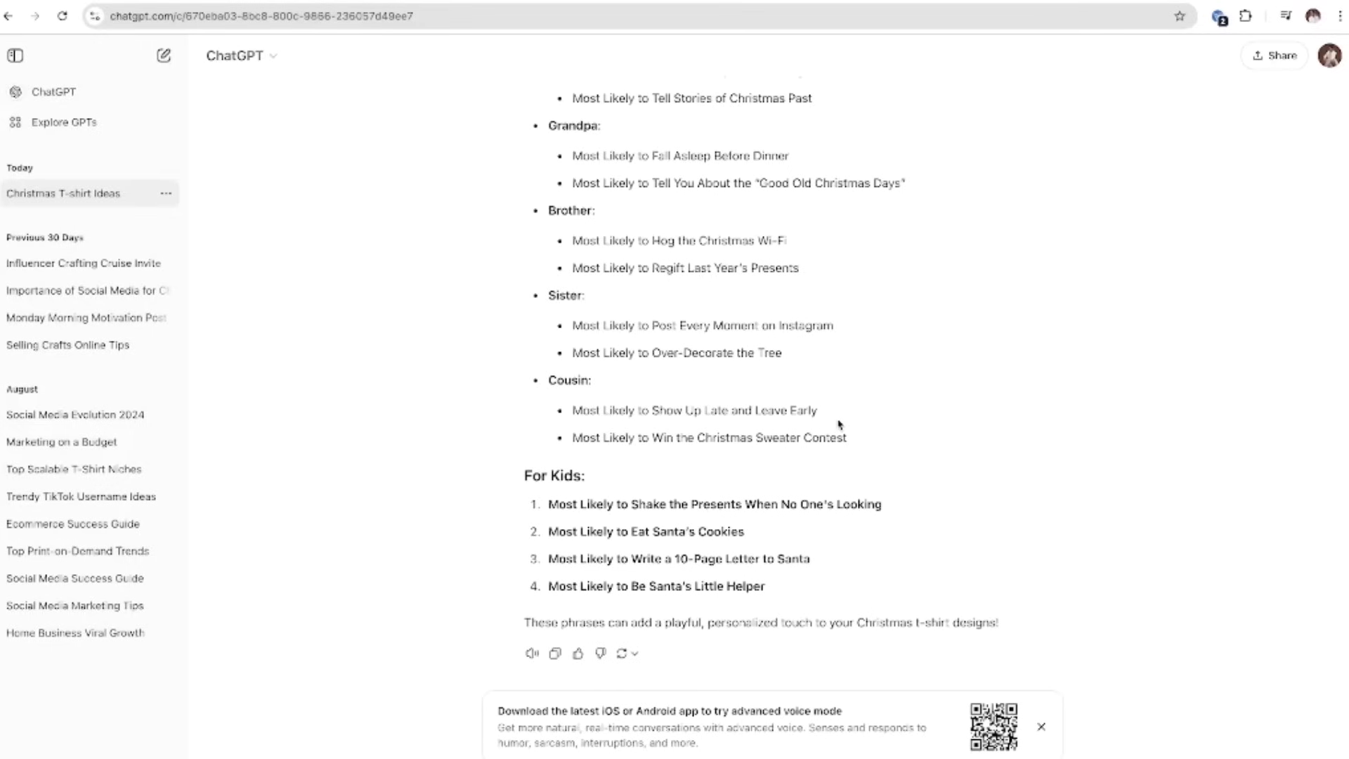
scroll(814, 358, up, 10)
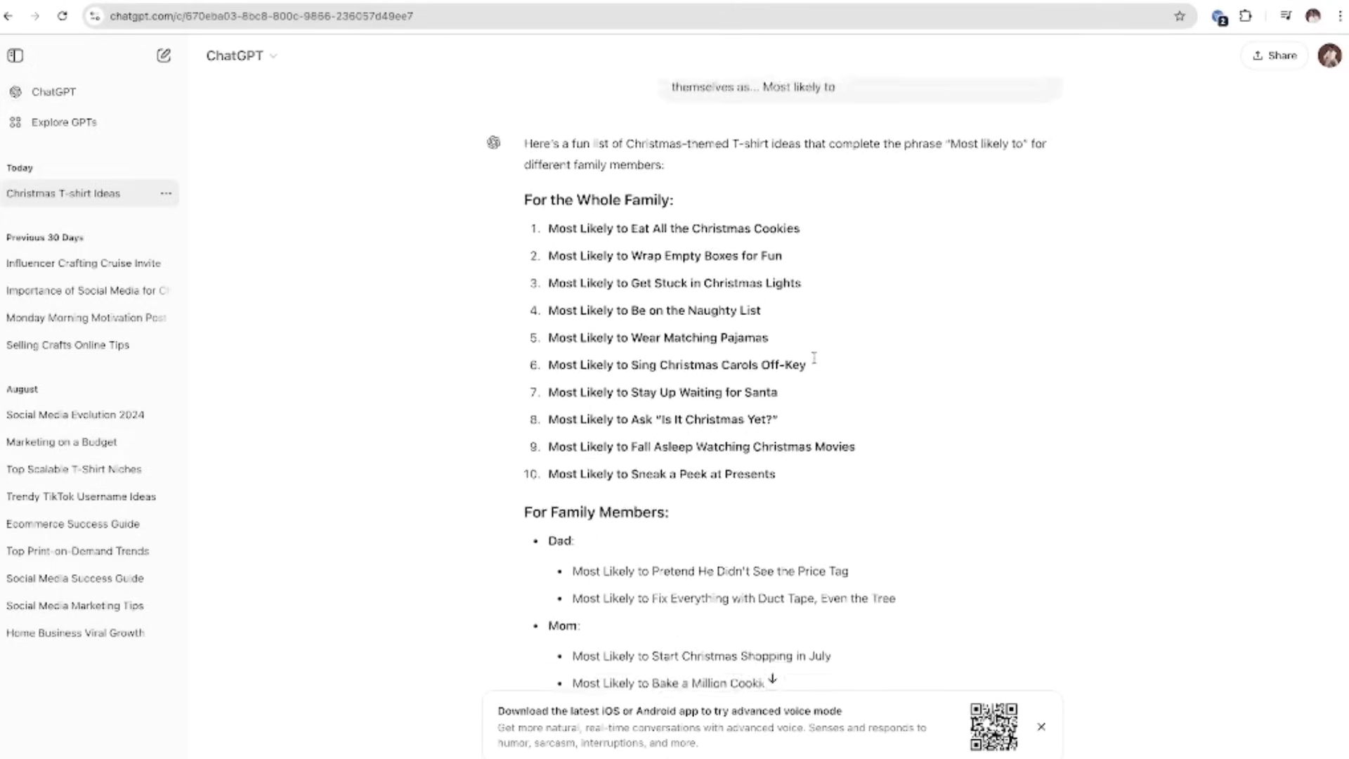
scroll(814, 357, up, 1)
drag(551, 289, 787, 542)
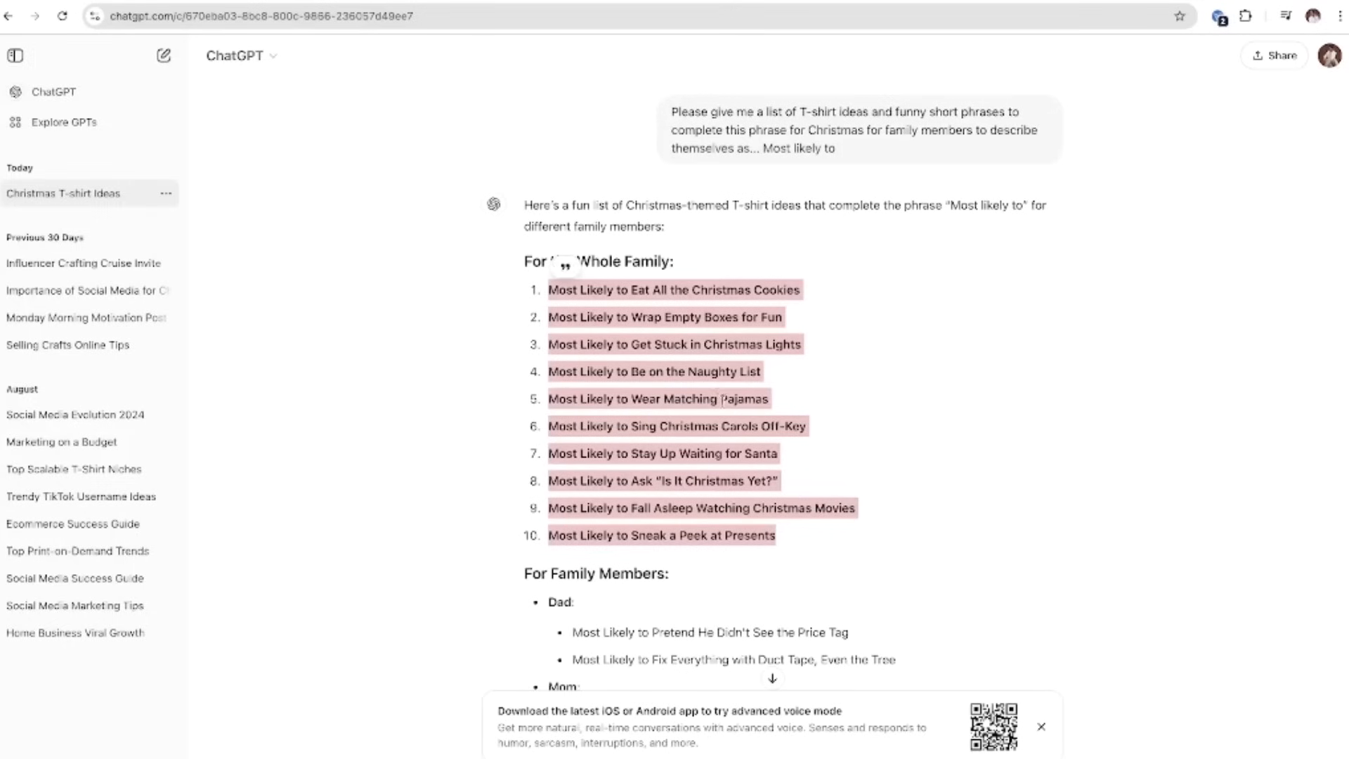
right_click(721, 430)
click(767, 463)
Create a blank Google Sheets spreadsheet, paste the copied phrases from cell A1 down, and widen column A
click(941, 3)
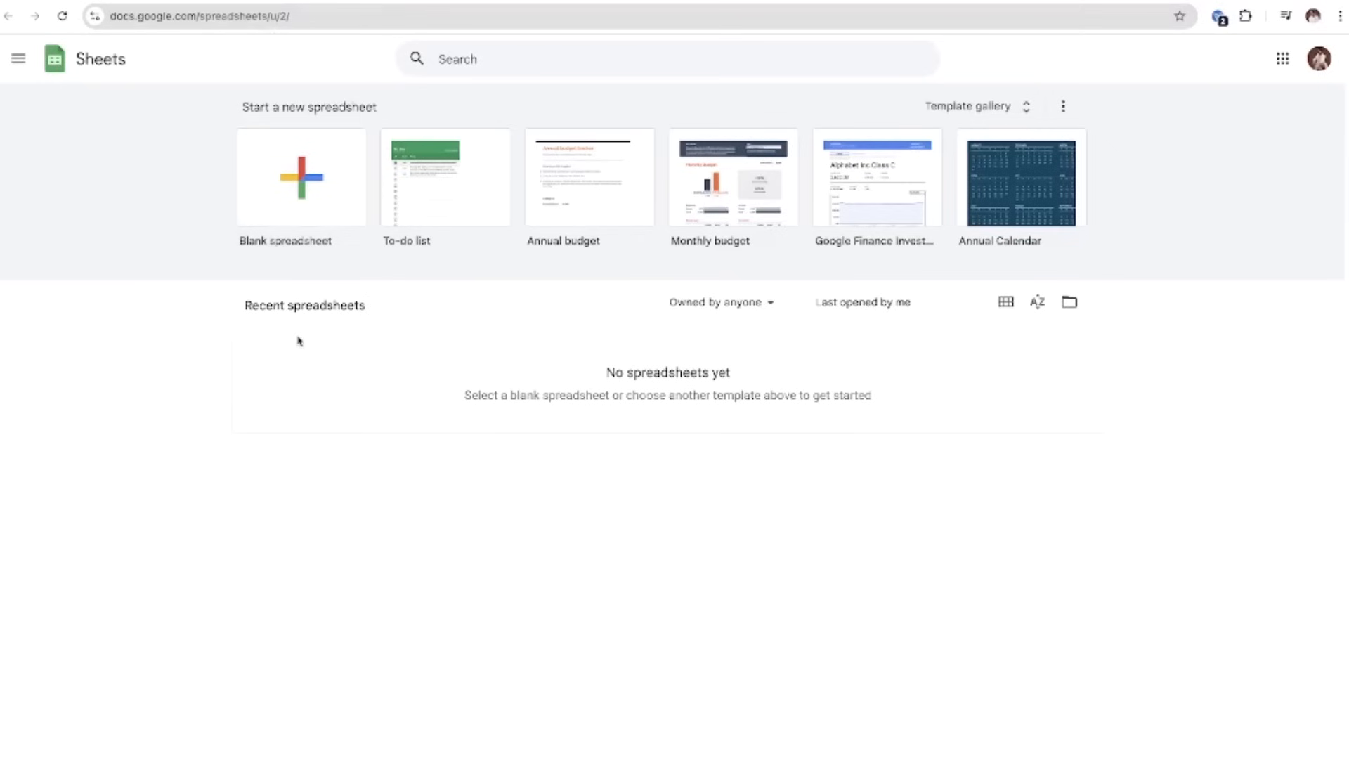
click(316, 194)
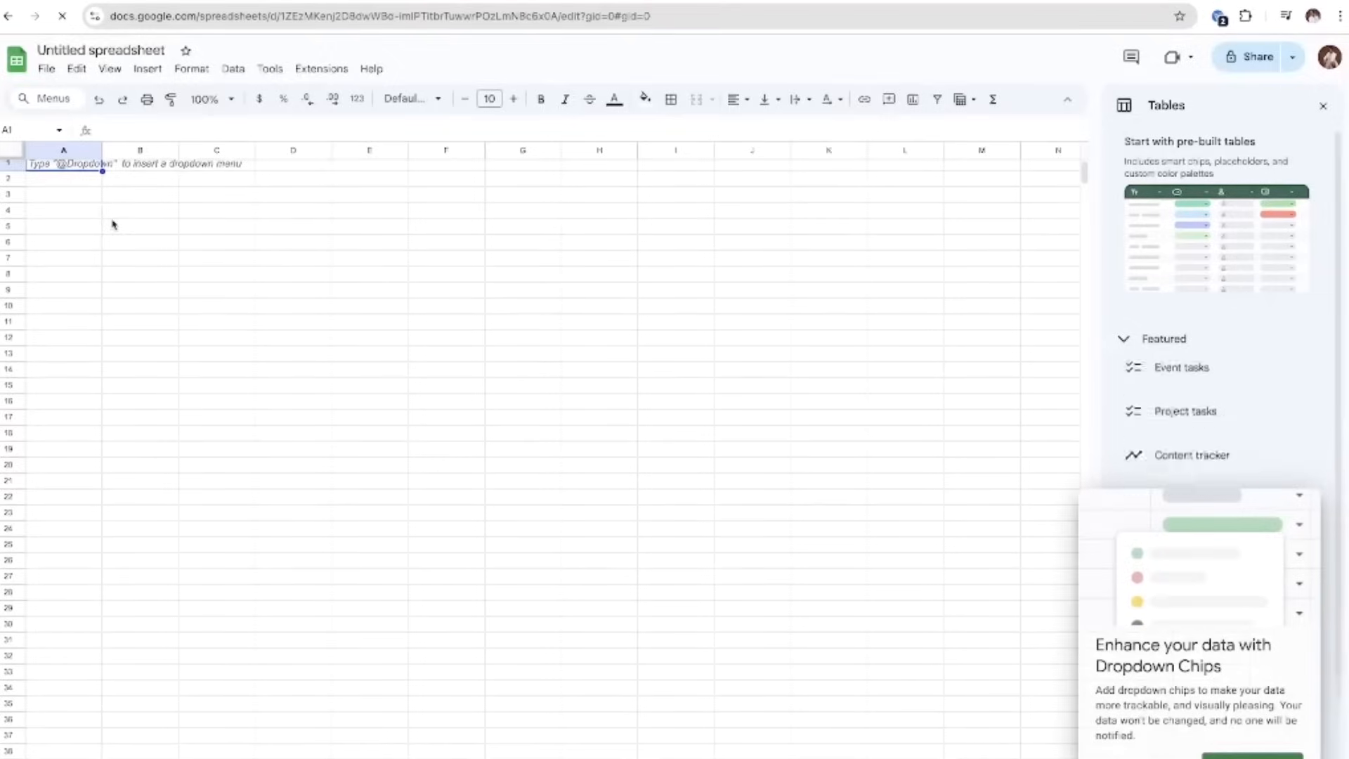
key(ctrl+v)
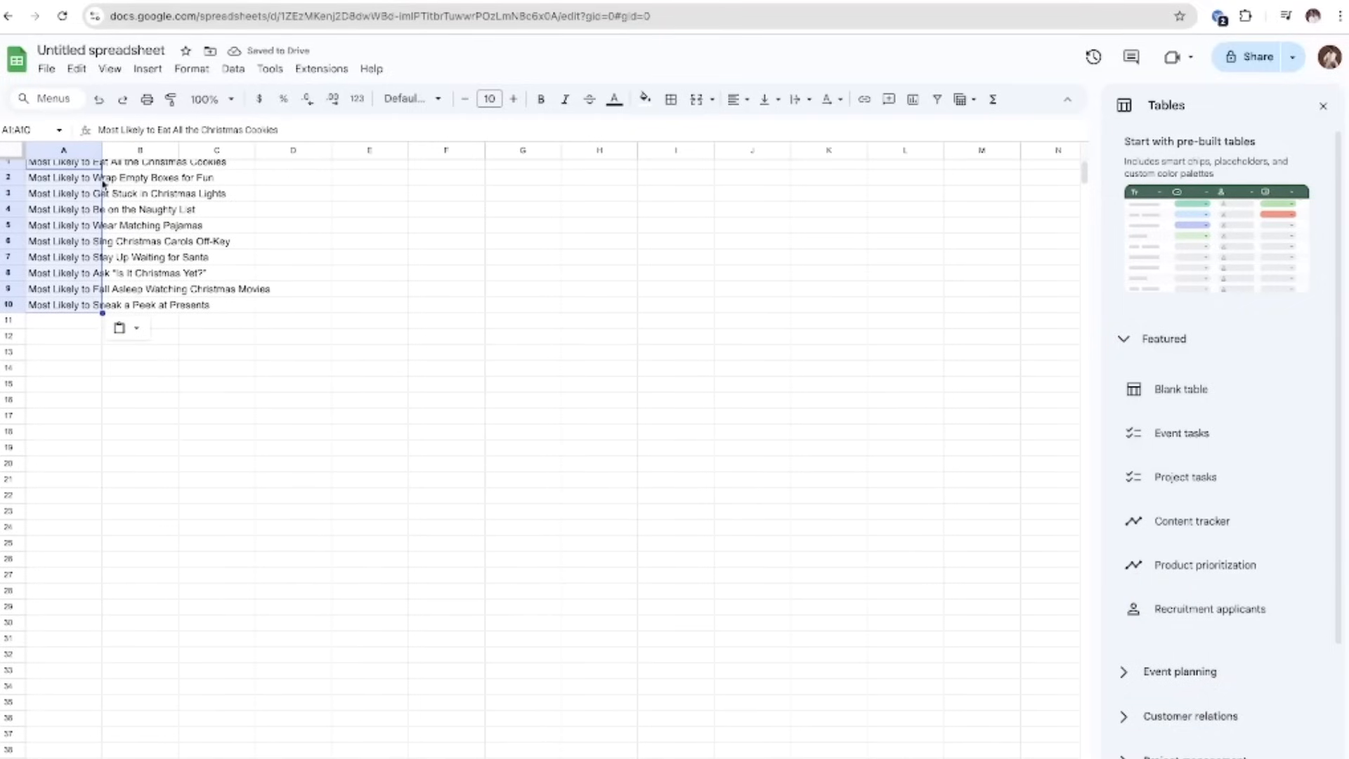
drag(102, 150, 259, 176)
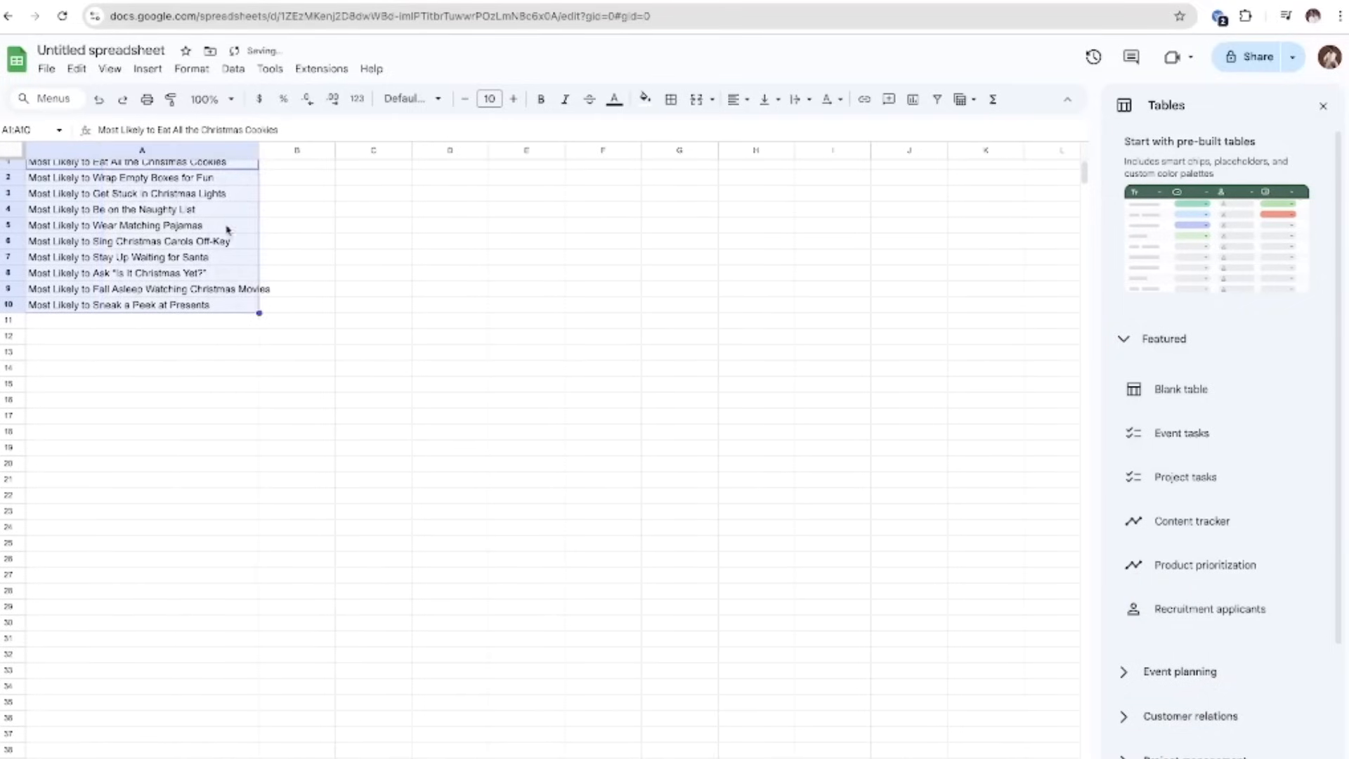
Remove the "Most Likely to" prefix from the phrases in column A, leaving only each phrase's ending
click(88, 175)
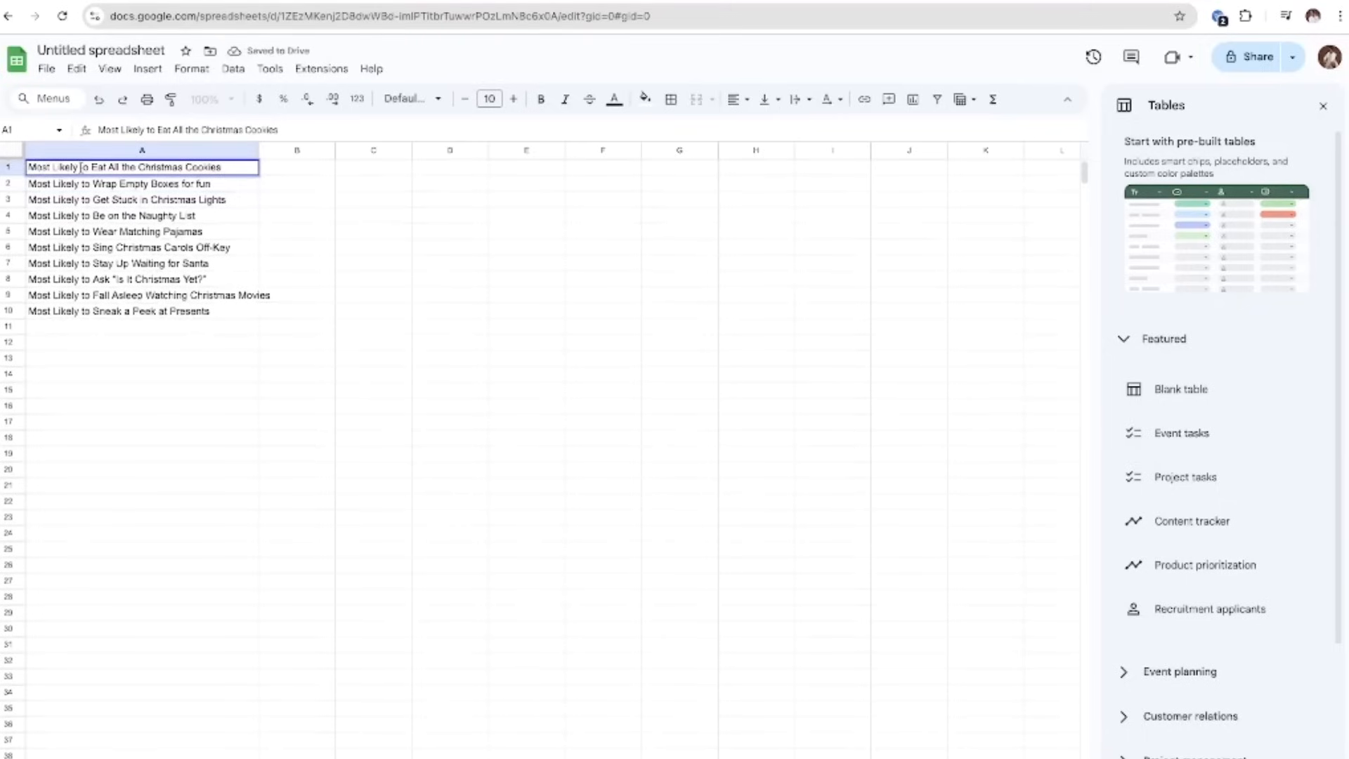
scroll(115, 193, down, 3)
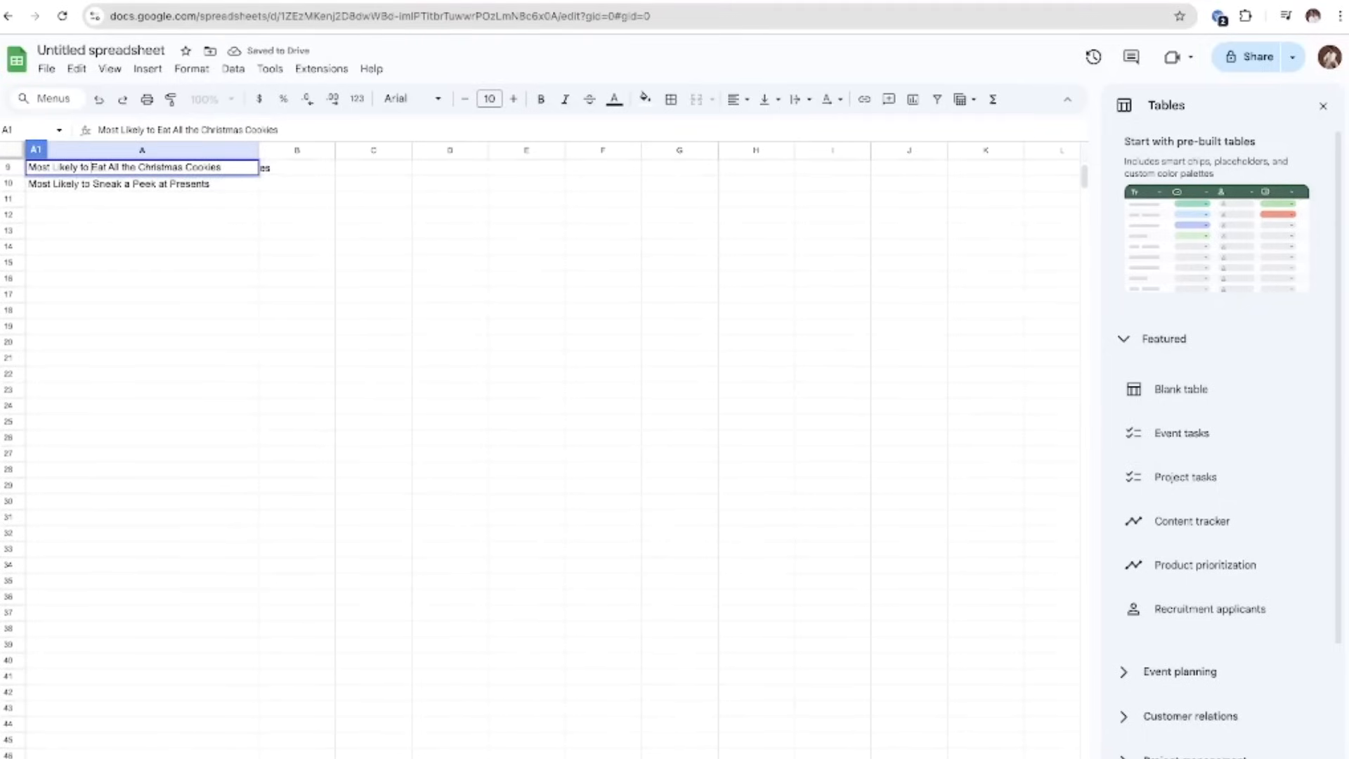
key(BackSpace)
key(BackSpace)
key(BackSpace)
key(BackSpace)
key(BackSpace)
key(BackSpace)
key(BackSpace)
key(BackSpace)
key(BackSpace)
key(BackSpace)
key(BackSpace)
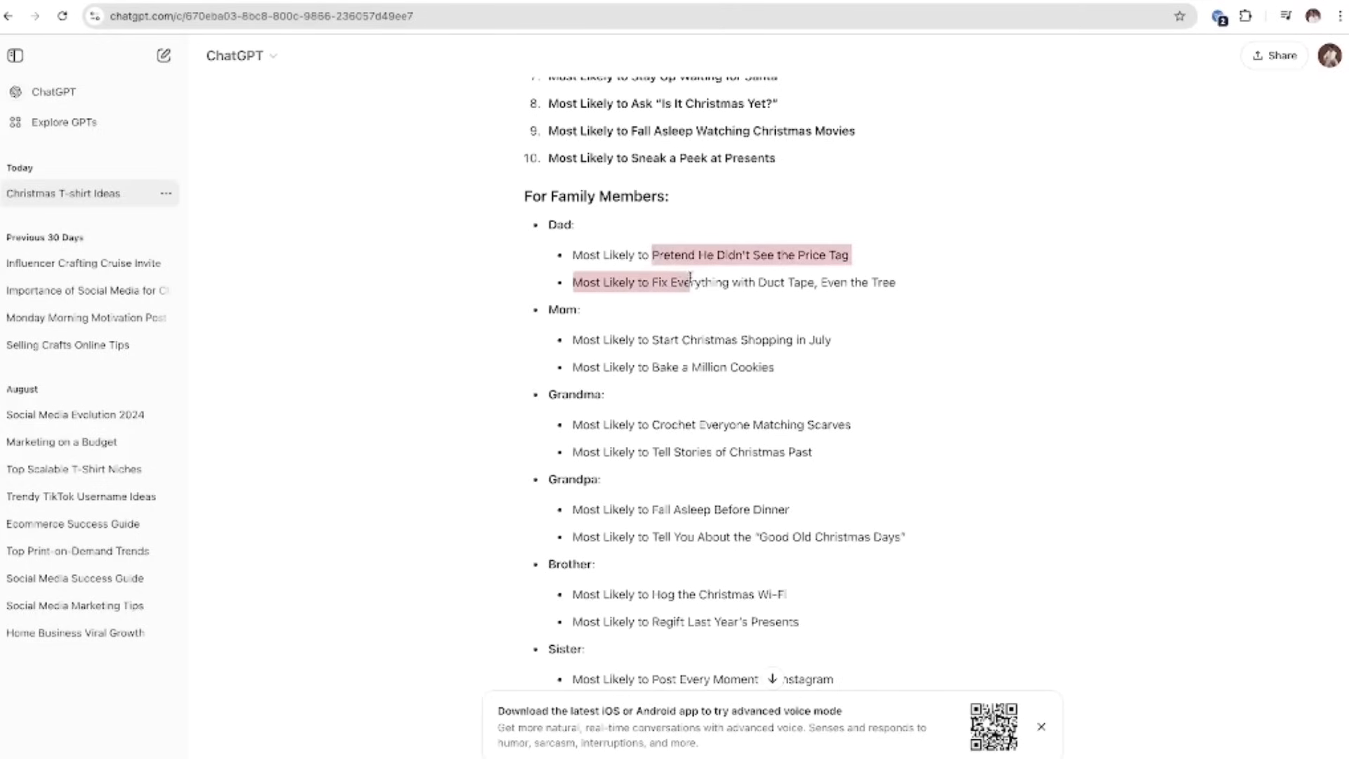
Copy the two Dad phrases from the ChatGPT reply and paste them into the sheet at cell A11
drag(693, 278, 873, 300)
right_click(795, 253)
click(815, 284)
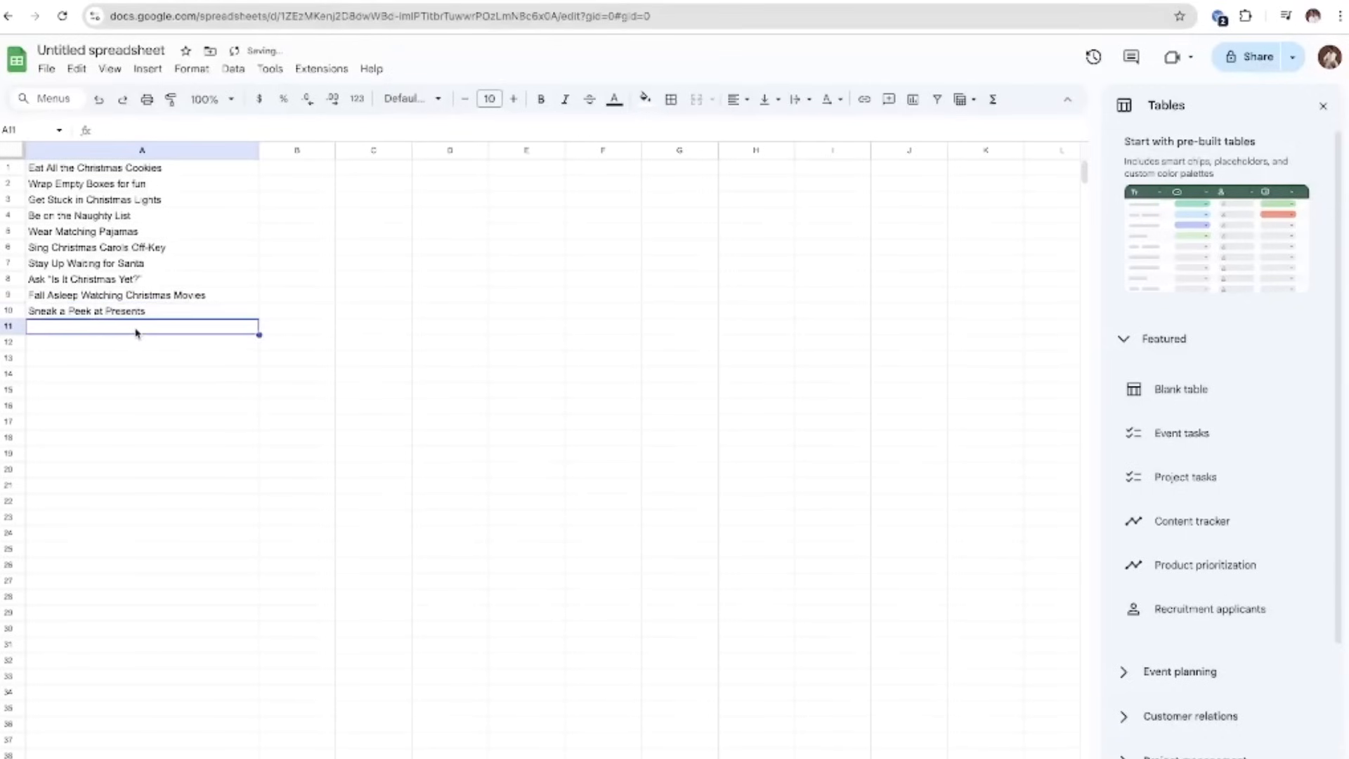
right_click(137, 331)
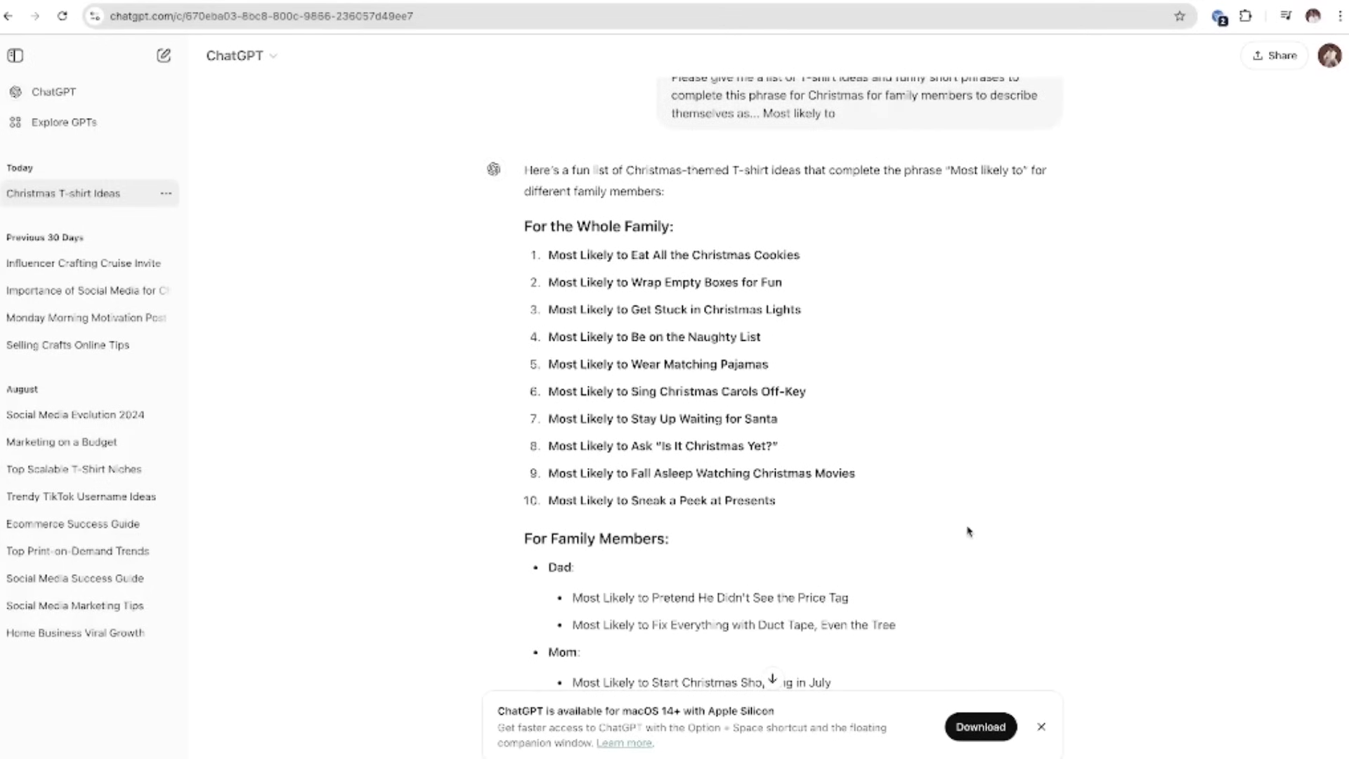
Ask ChatGPT for 25 catchy, funny short Christmas phrases completing "Most likely to" for family members to wear on a t shirt
scroll(968, 532, down, 6)
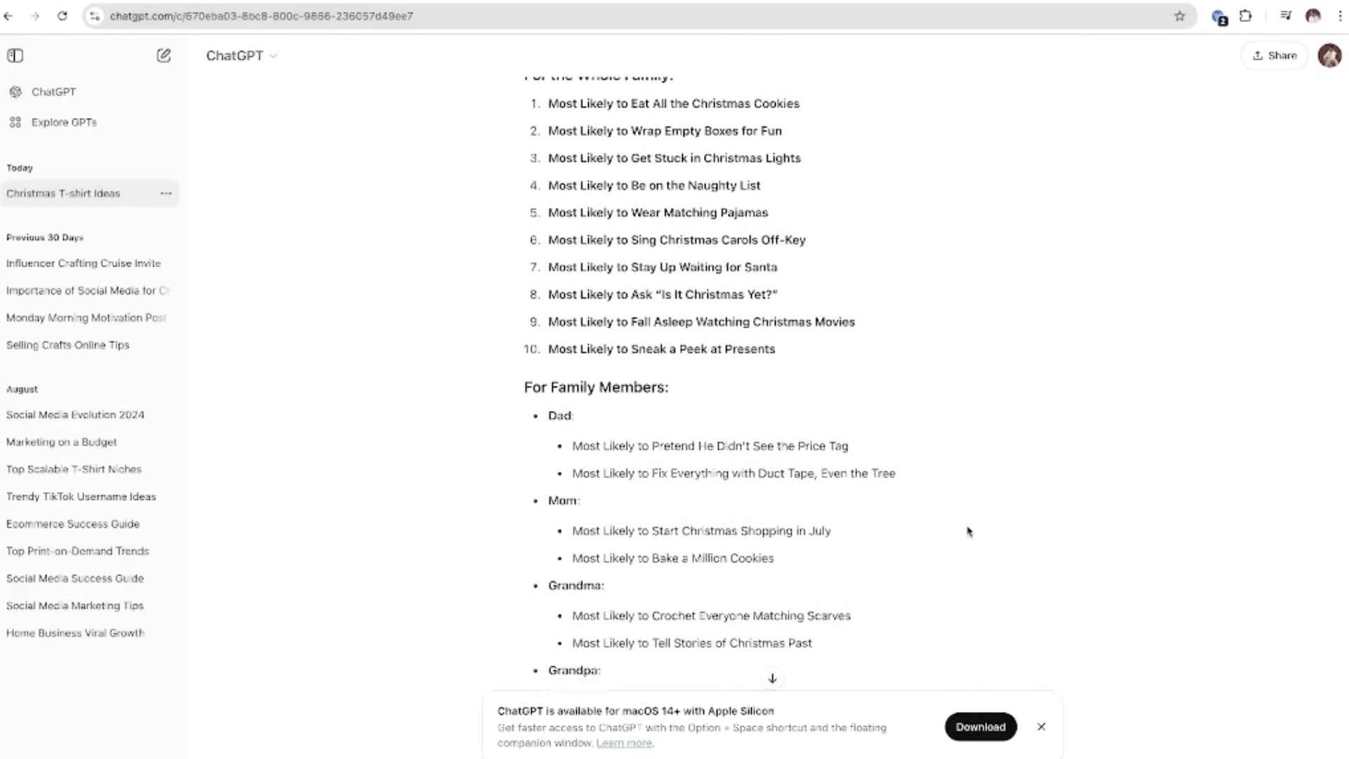
scroll(968, 532, down, 4)
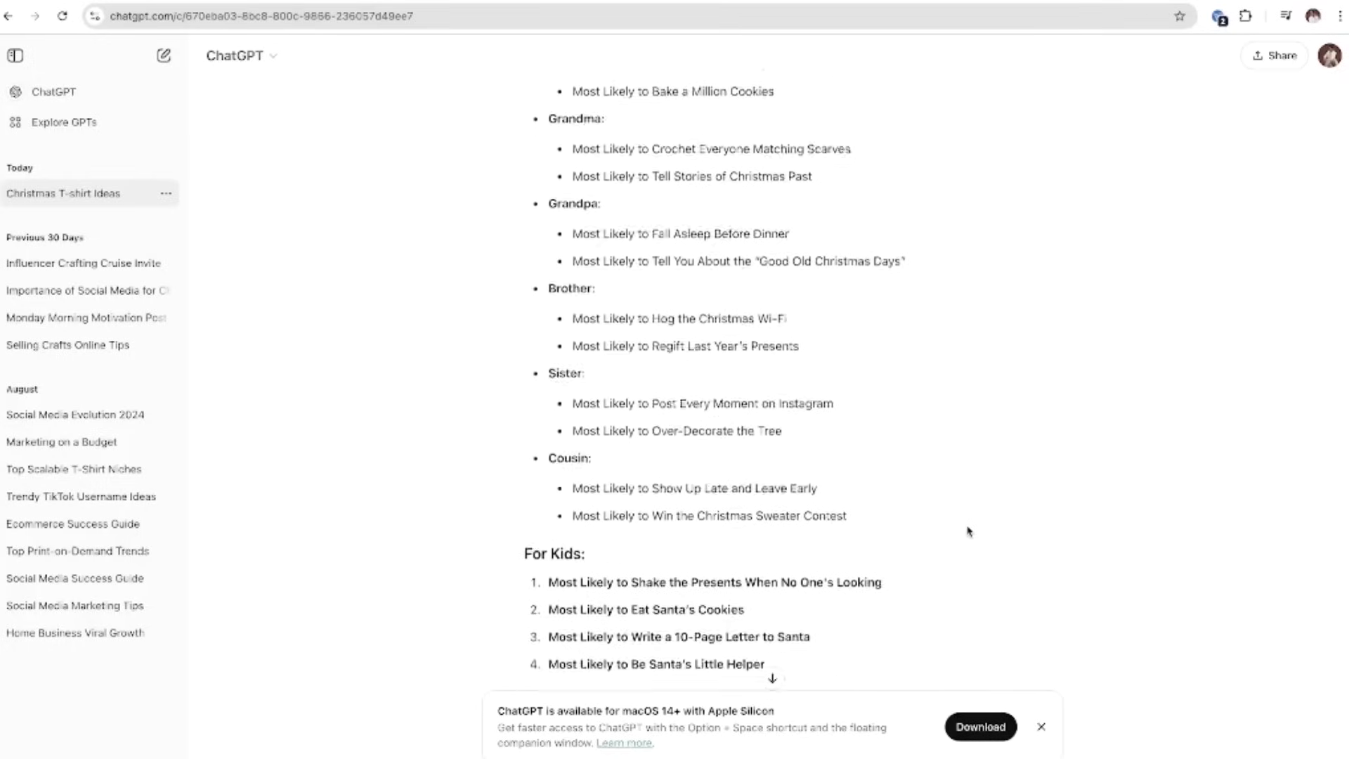
click(1041, 729)
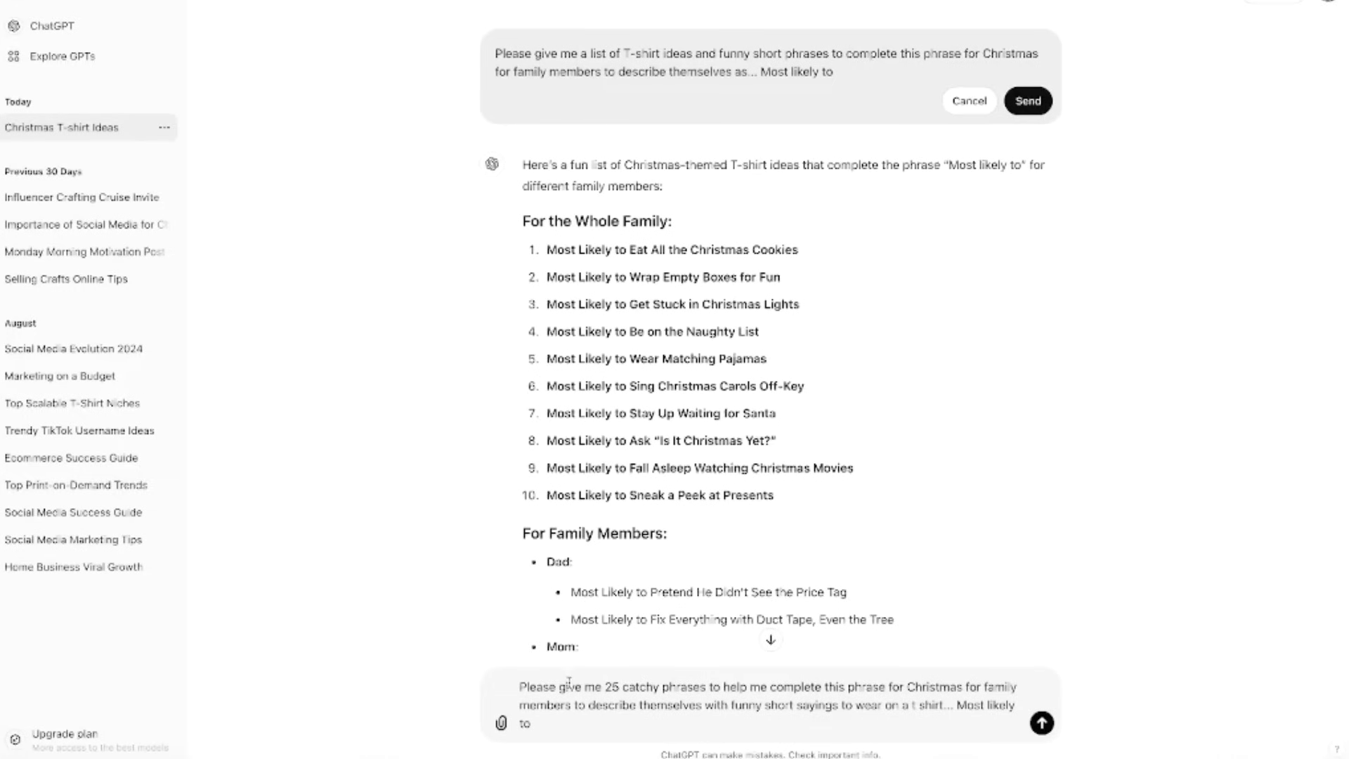
click(1042, 723)
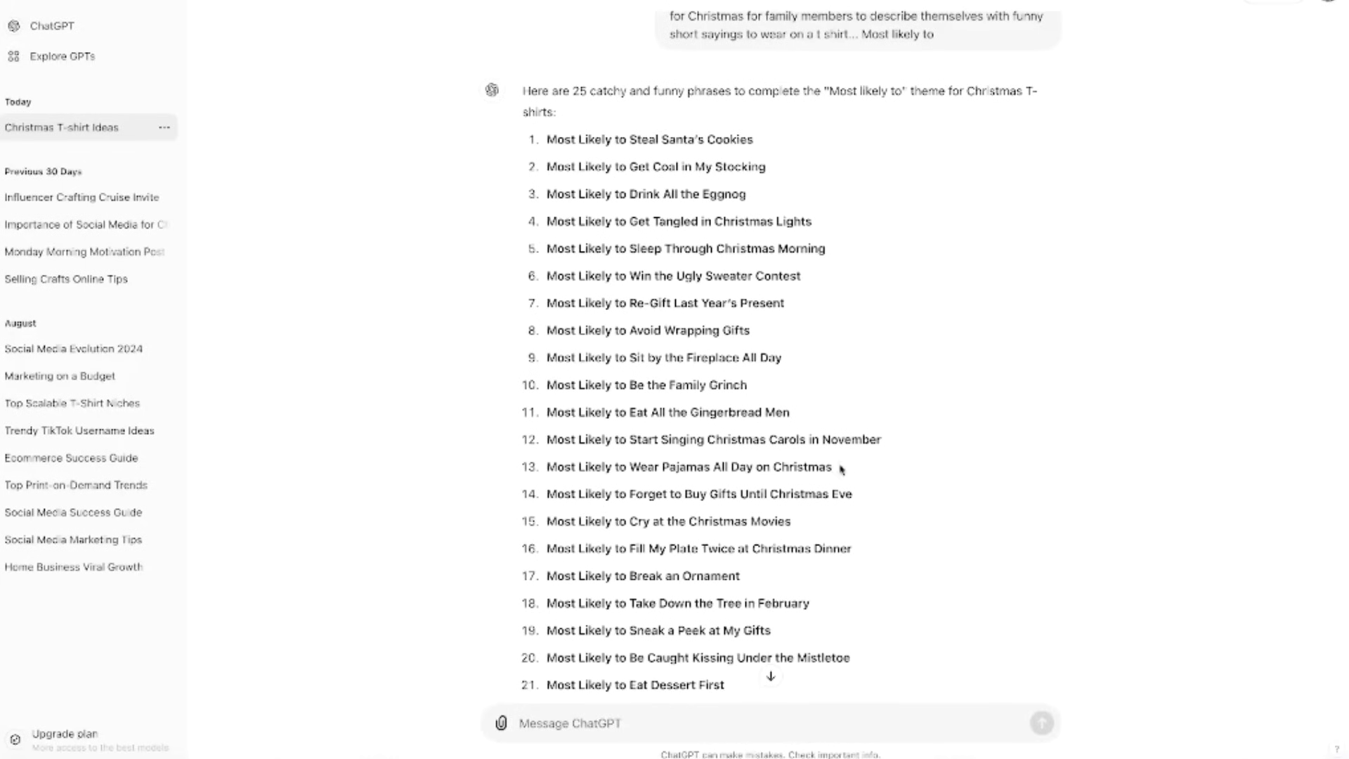
Copy phrases 2 to 25 from ChatGPT's new list, from "Get Coal in My Stocking" through "Fall Asleep in the Middle of the Party"
scroll(813, 485, up, 8)
scroll(790, 277, up, 2)
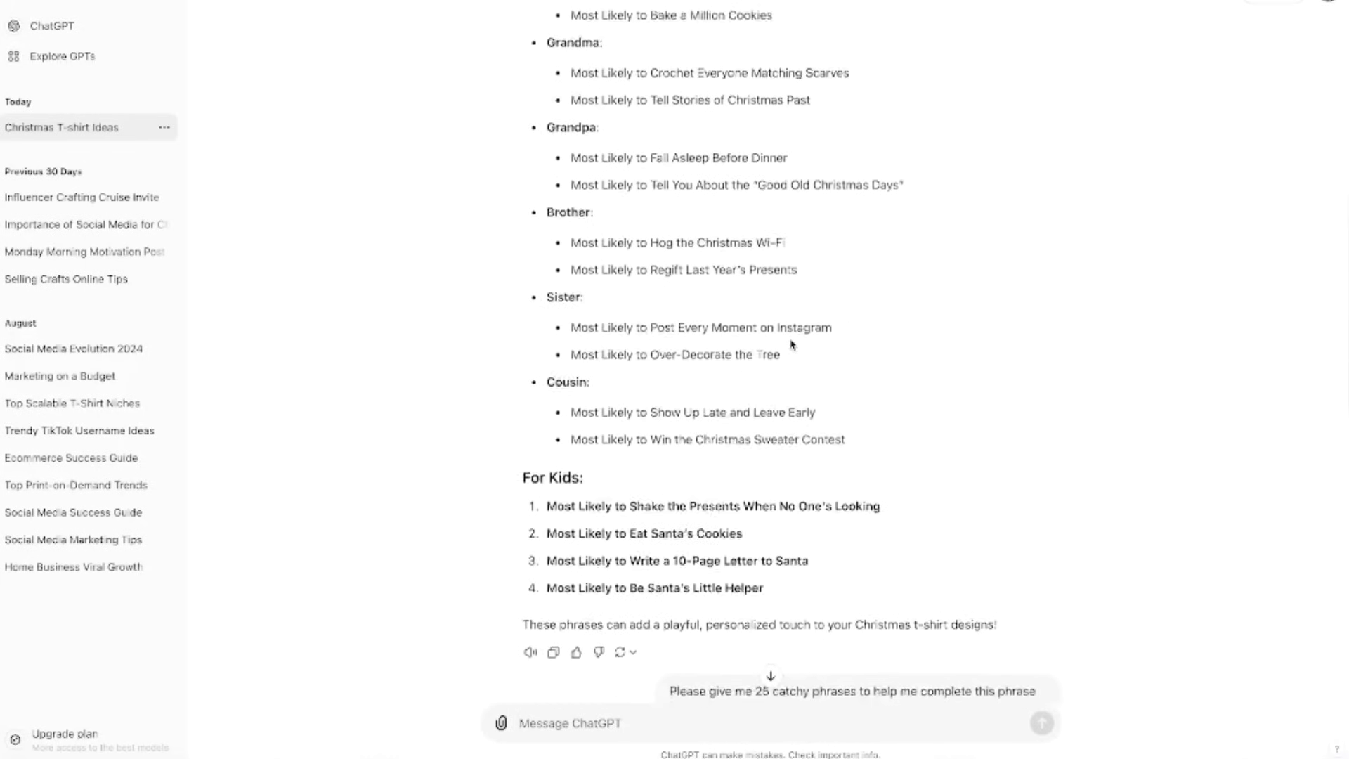
scroll(792, 343, down, 5)
scroll(792, 343, down, 6)
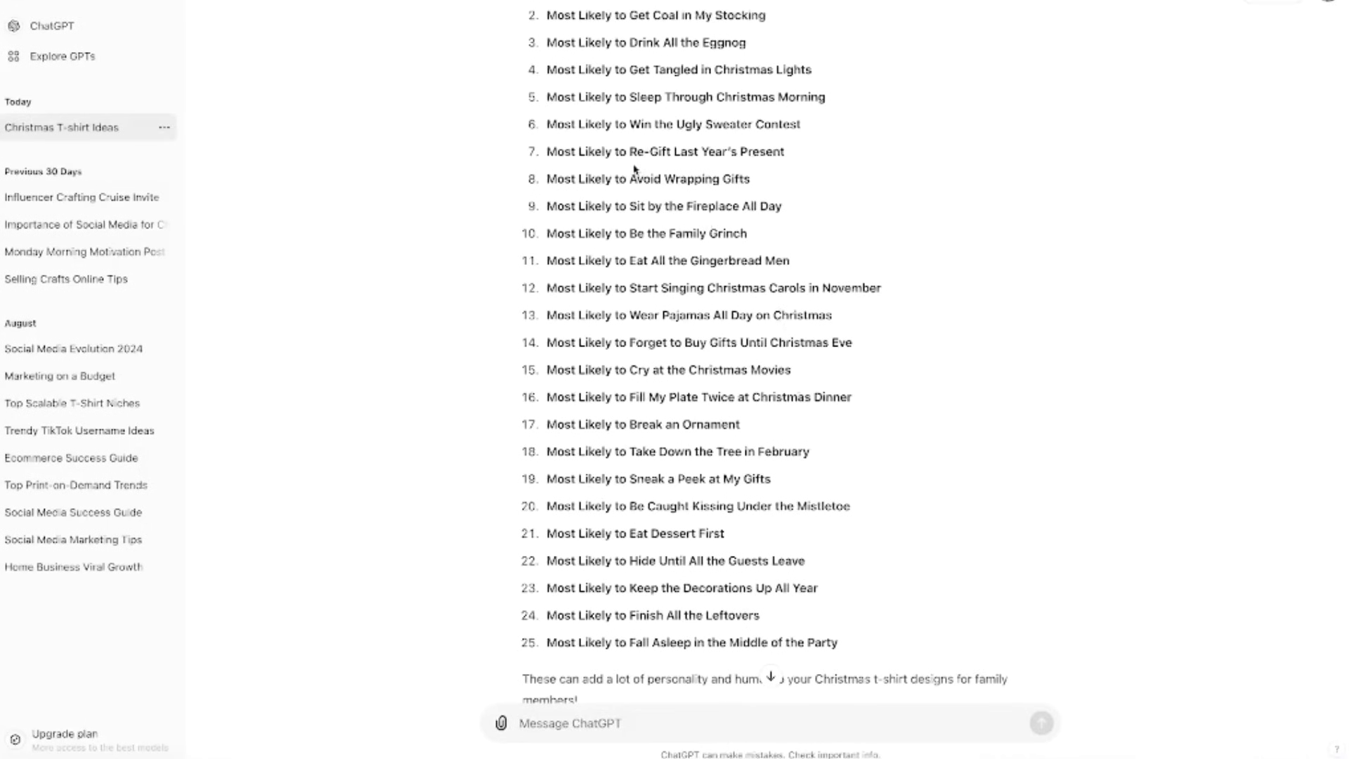
drag(547, 15, 846, 645)
right_click(694, 398)
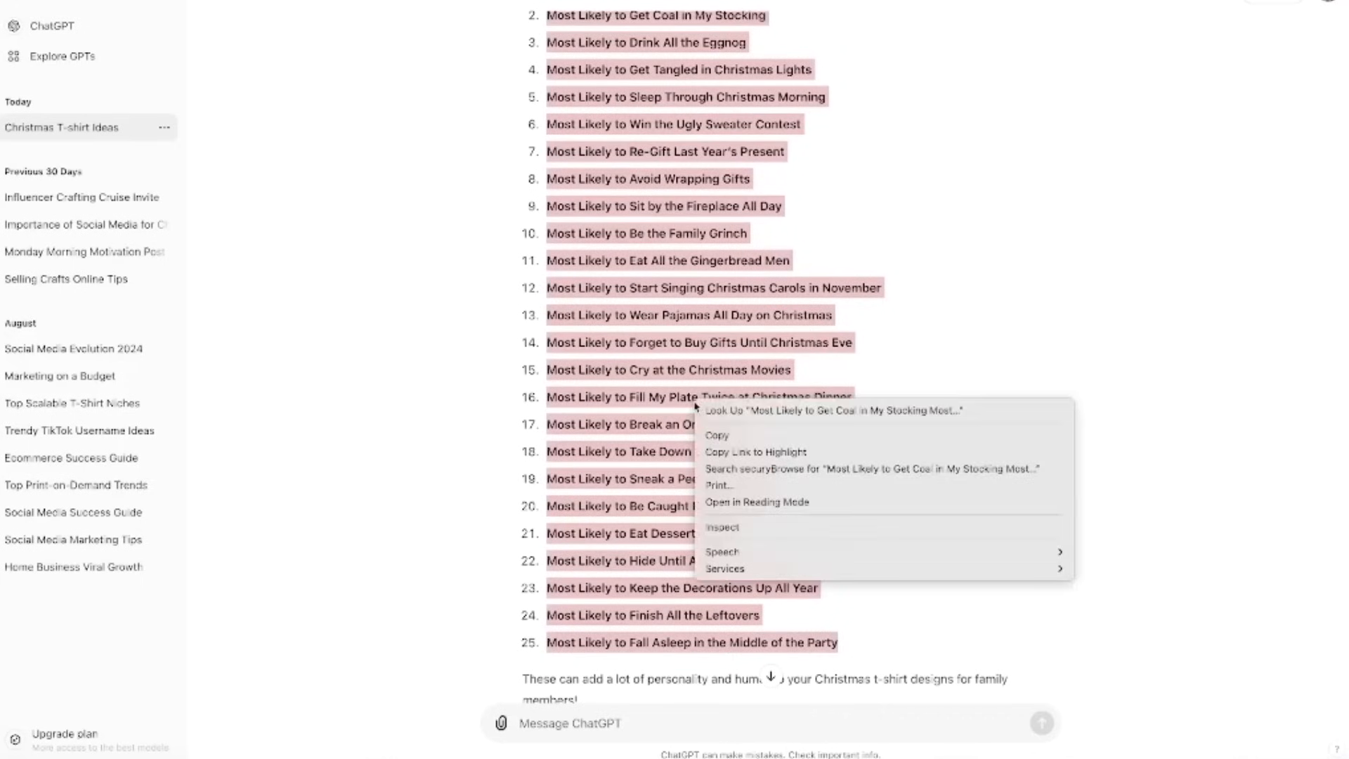
click(724, 435)
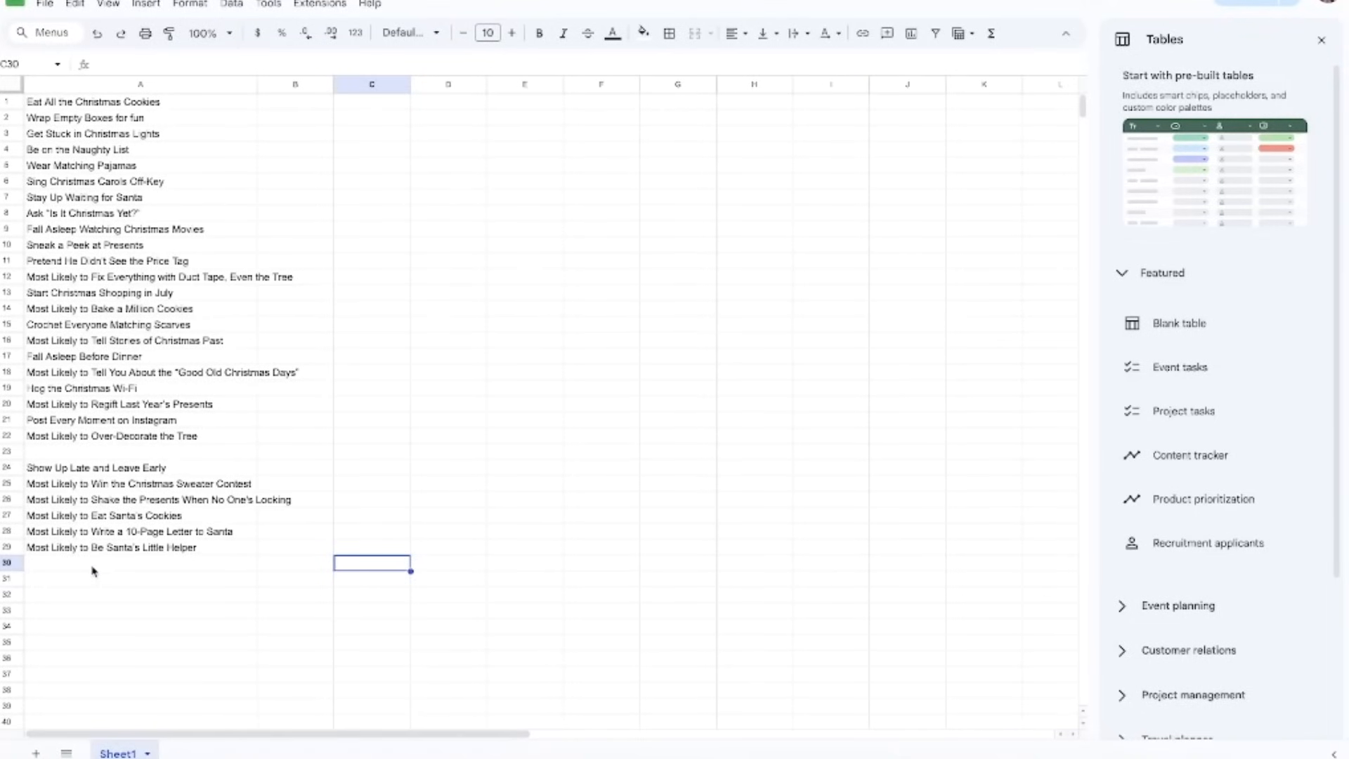
Paste the copied phrases into the Google Sheets spreadsheet below the existing list, starting at cell A30
right_click(92, 567)
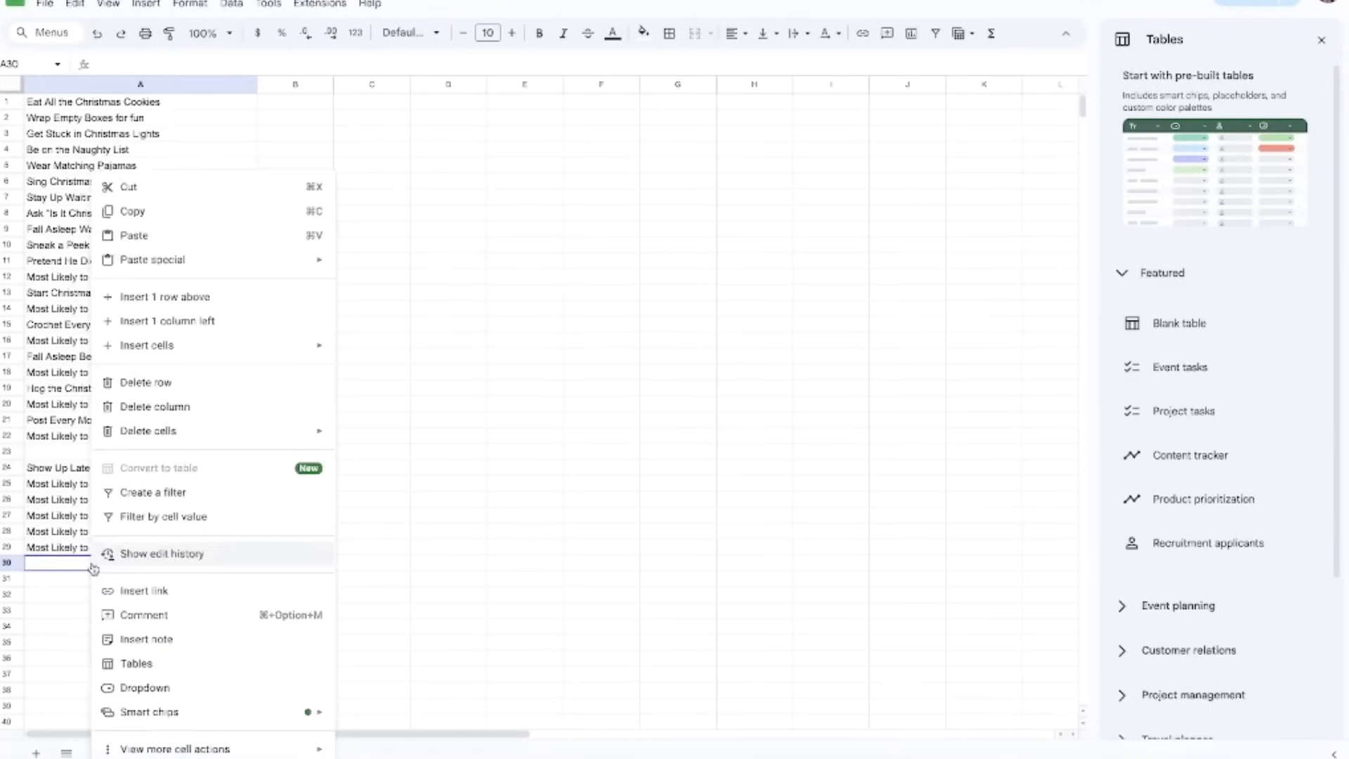
click(150, 245)
scroll(130, 440, down, 10)
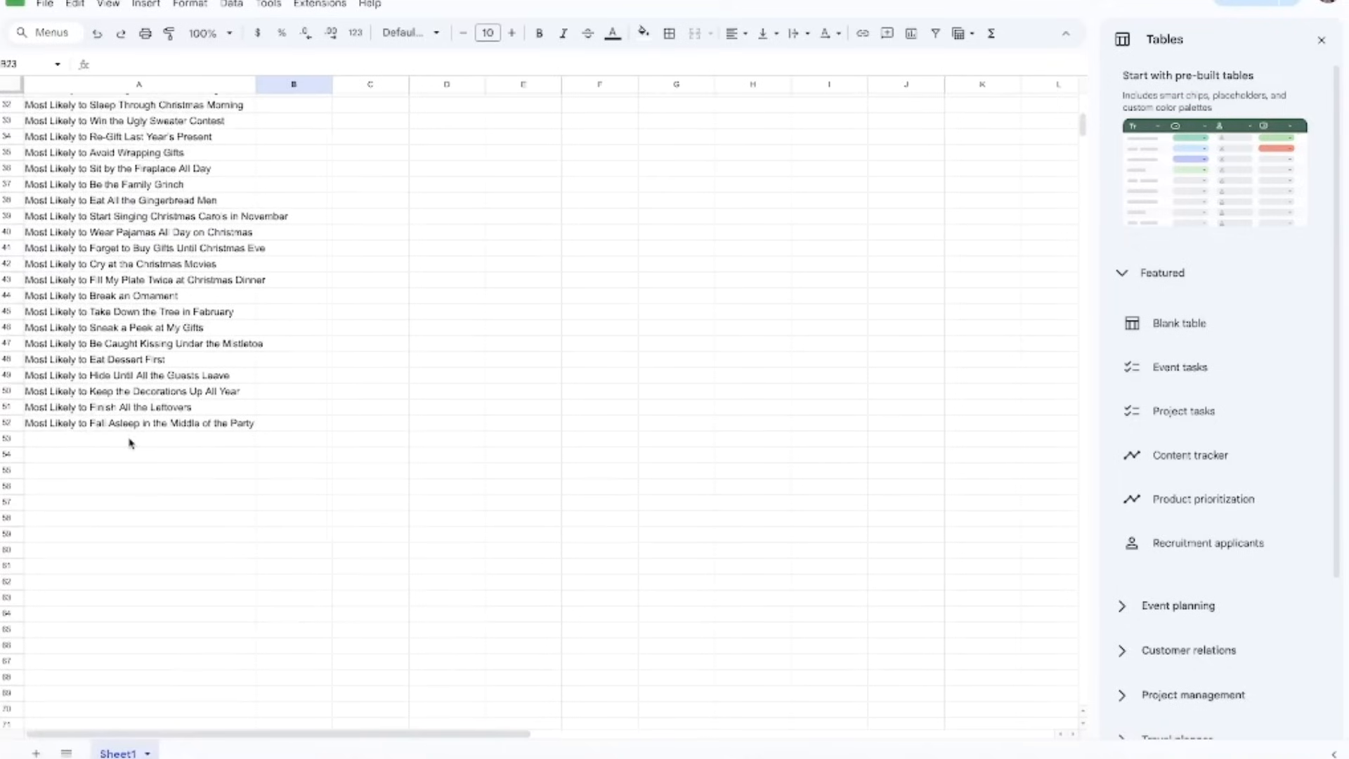
Review the whole list of collected phrase endings in column A, from the first row to the last
scroll(94, 440, left, 1)
scroll(92, 438, right, 1)
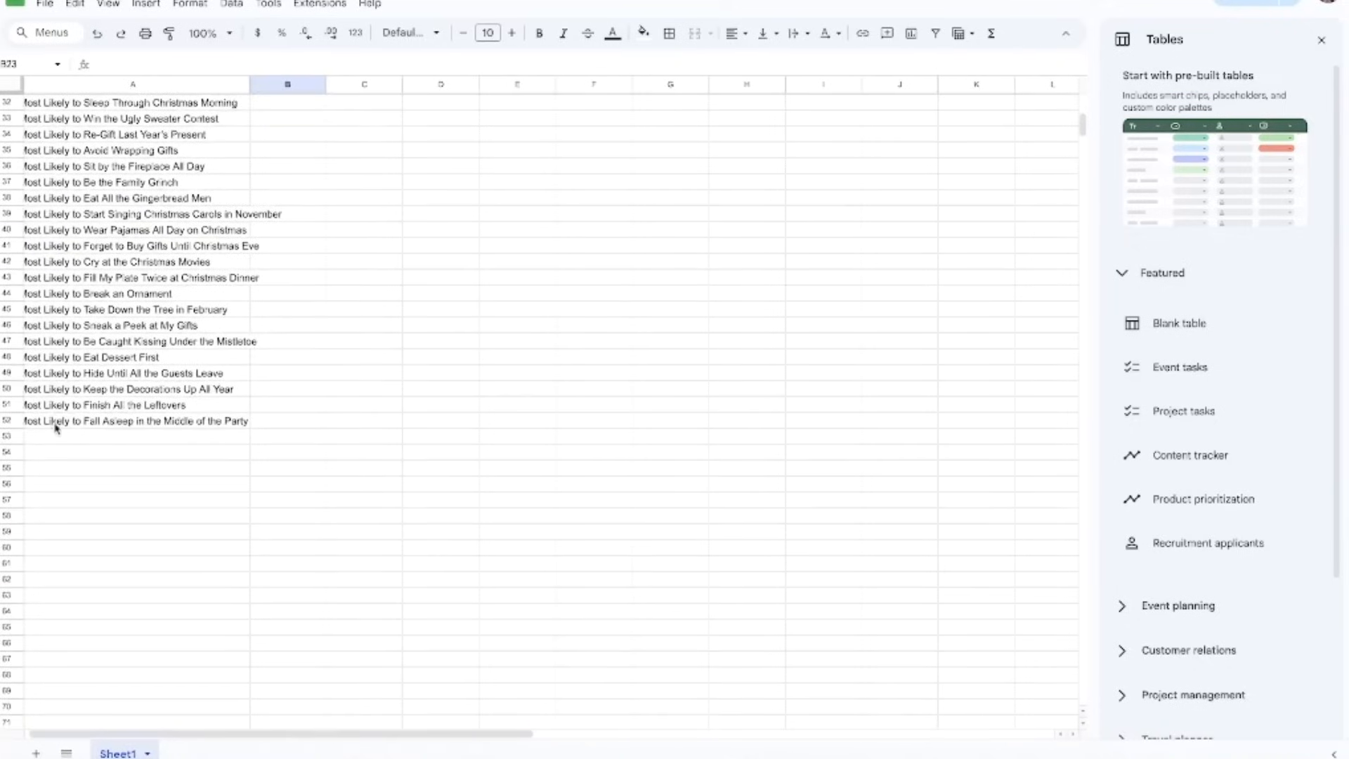
scroll(111, 356, up, 9)
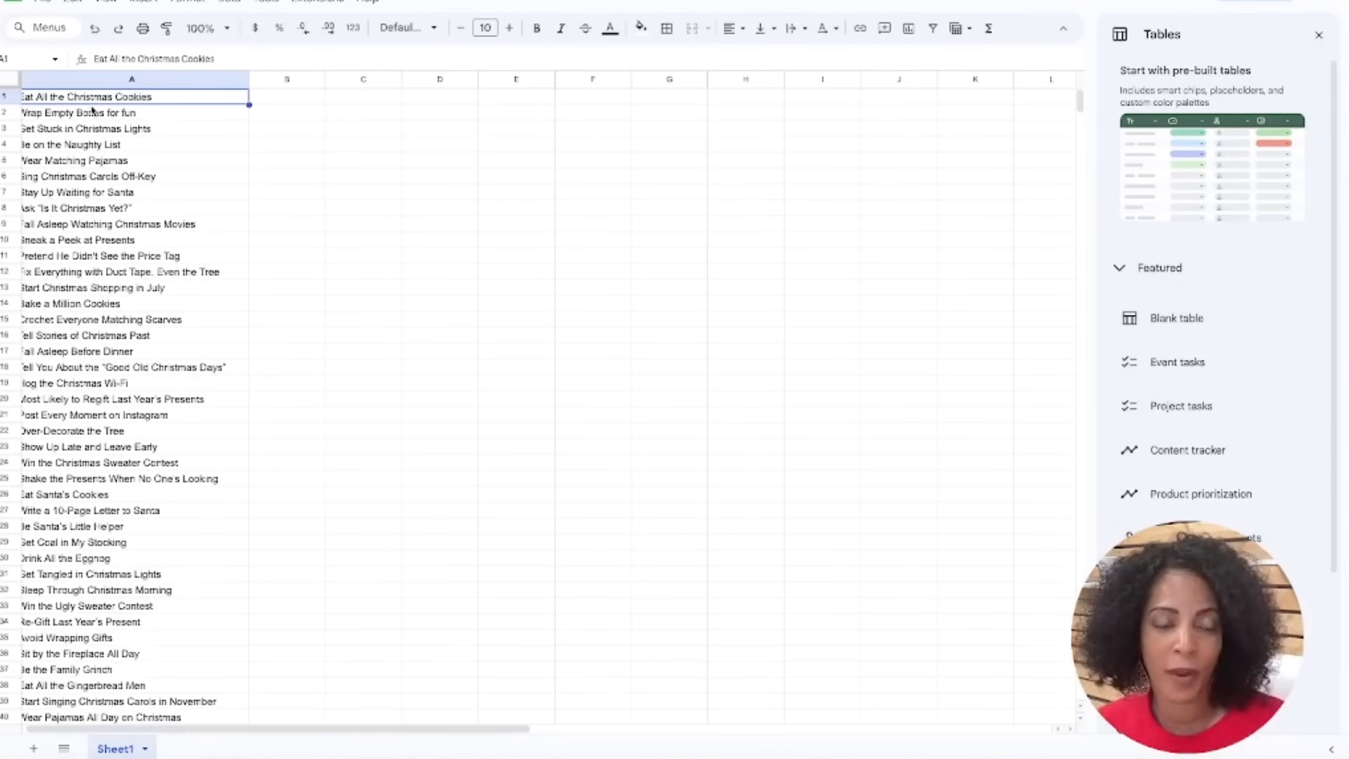
scroll(92, 111, down, 6)
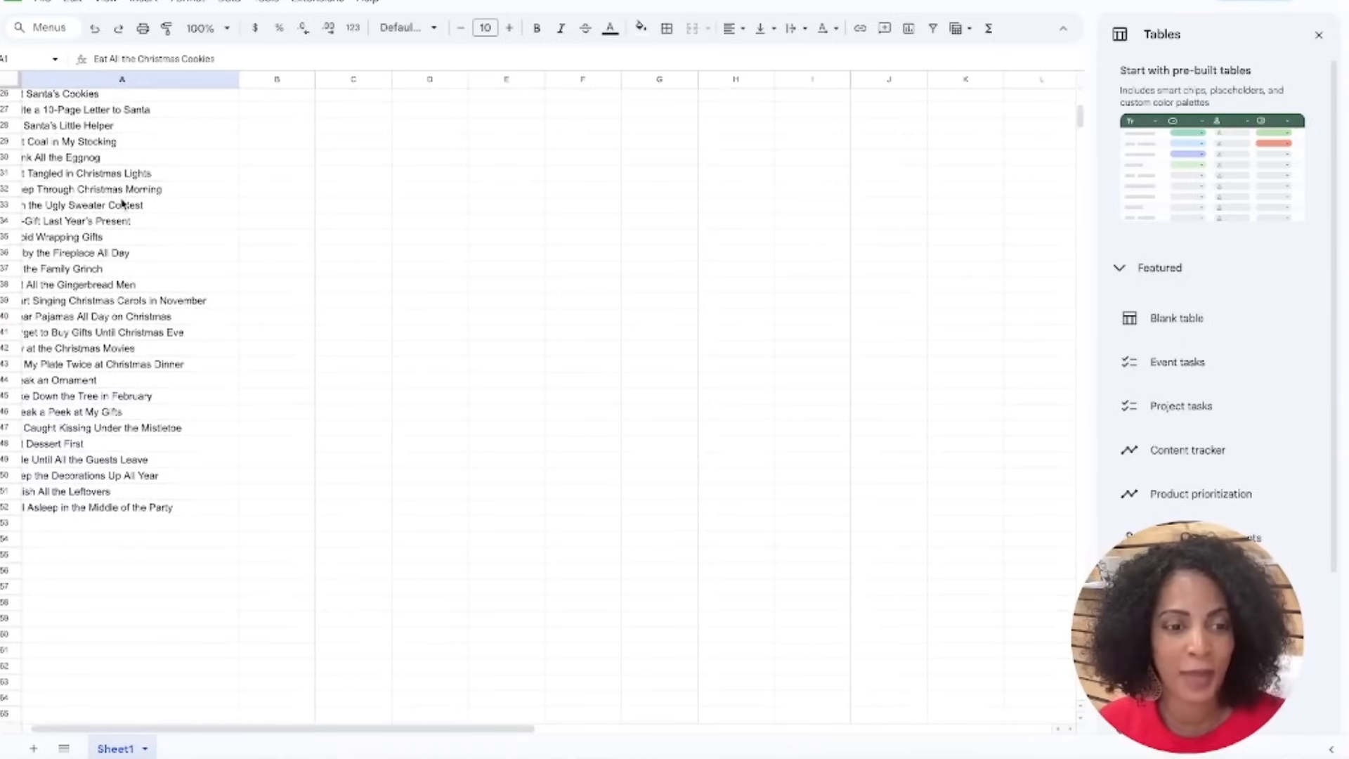
scroll(121, 204, up, 7)
scroll(121, 204, down, 5)
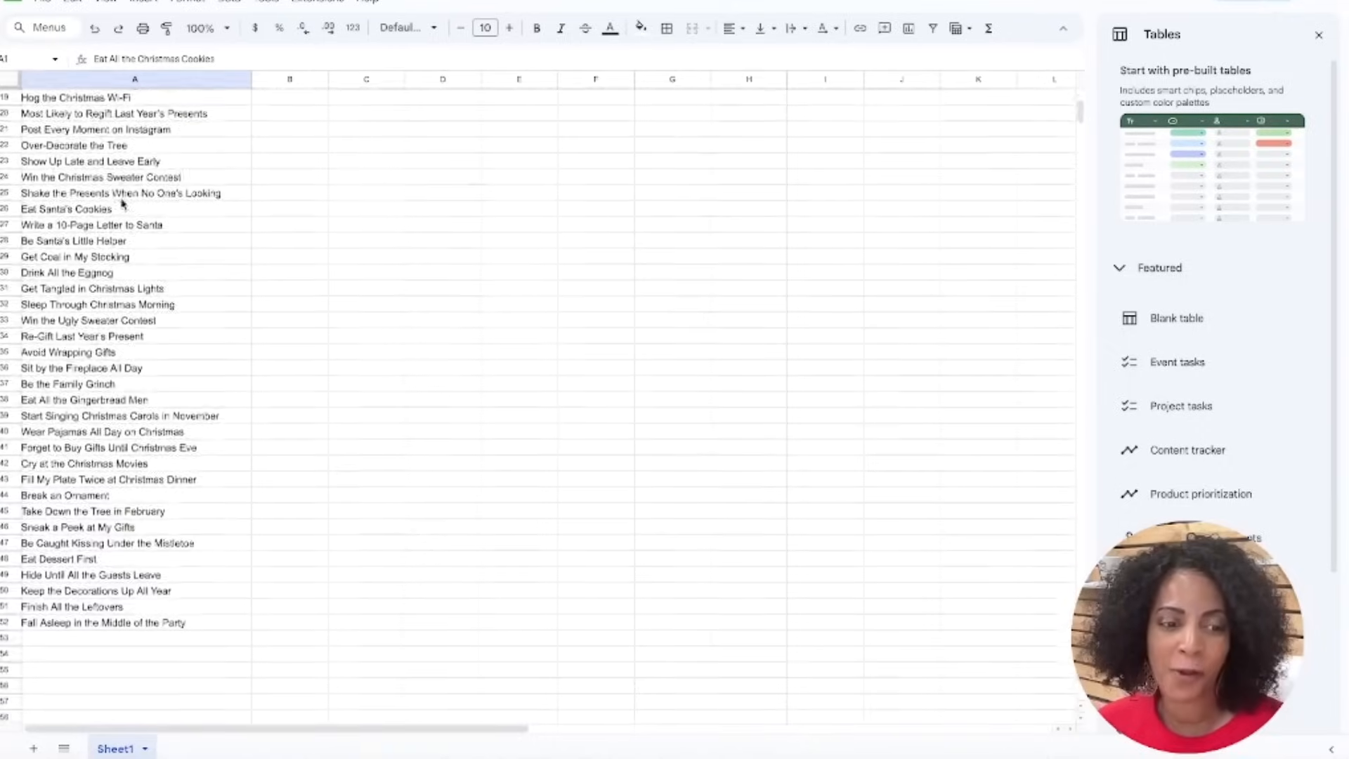
scroll(122, 204, down, 1)
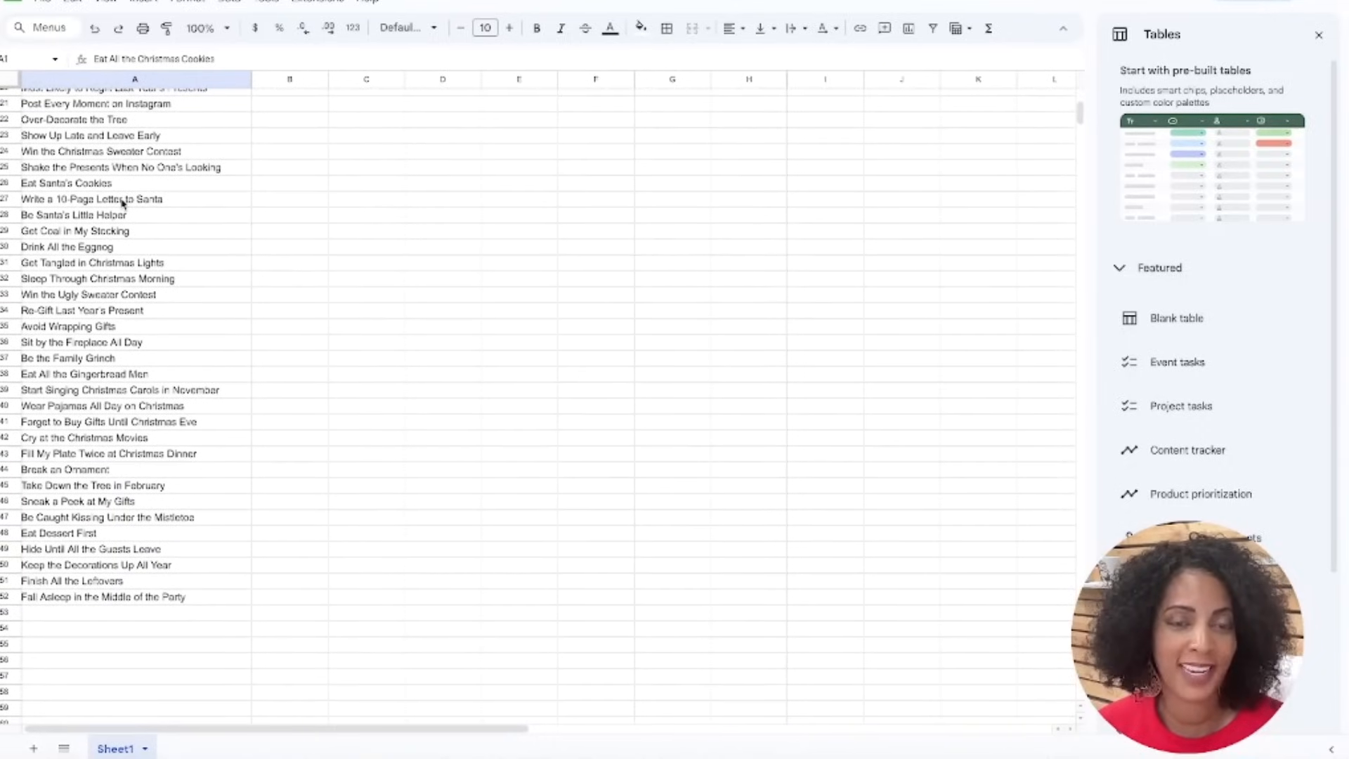
scroll(122, 204, up, 5)
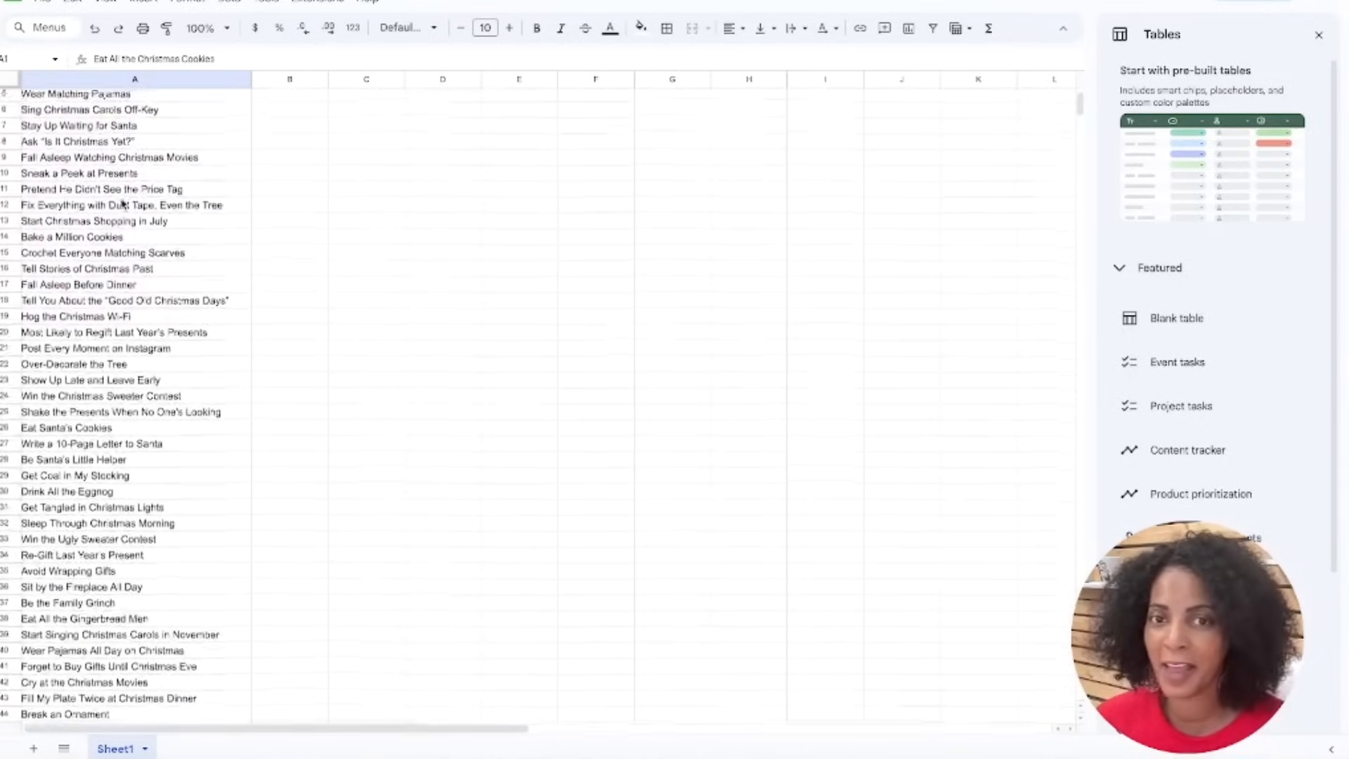
scroll(122, 204, up, 1)
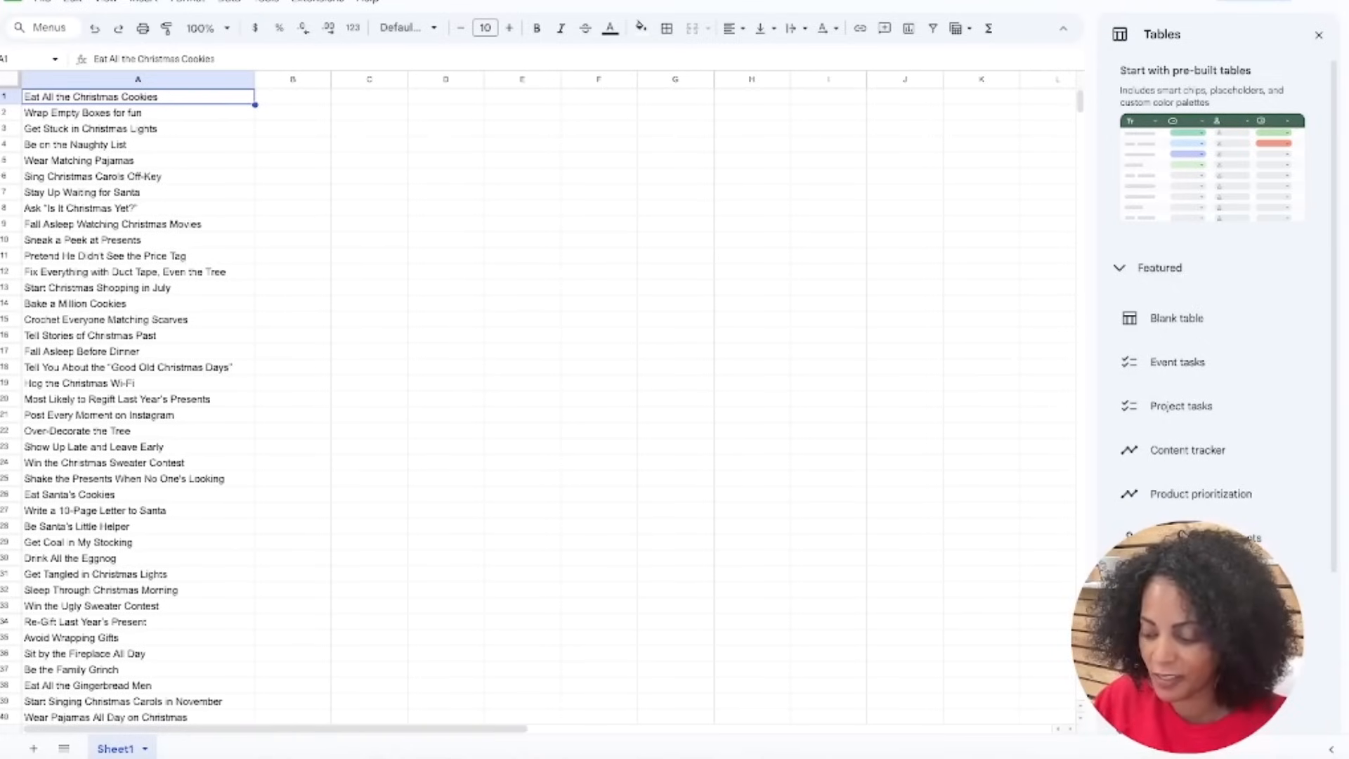
Download the phrase sheet as a Comma Separated Values (.csv) file
click(369, 160)
click(42, 2)
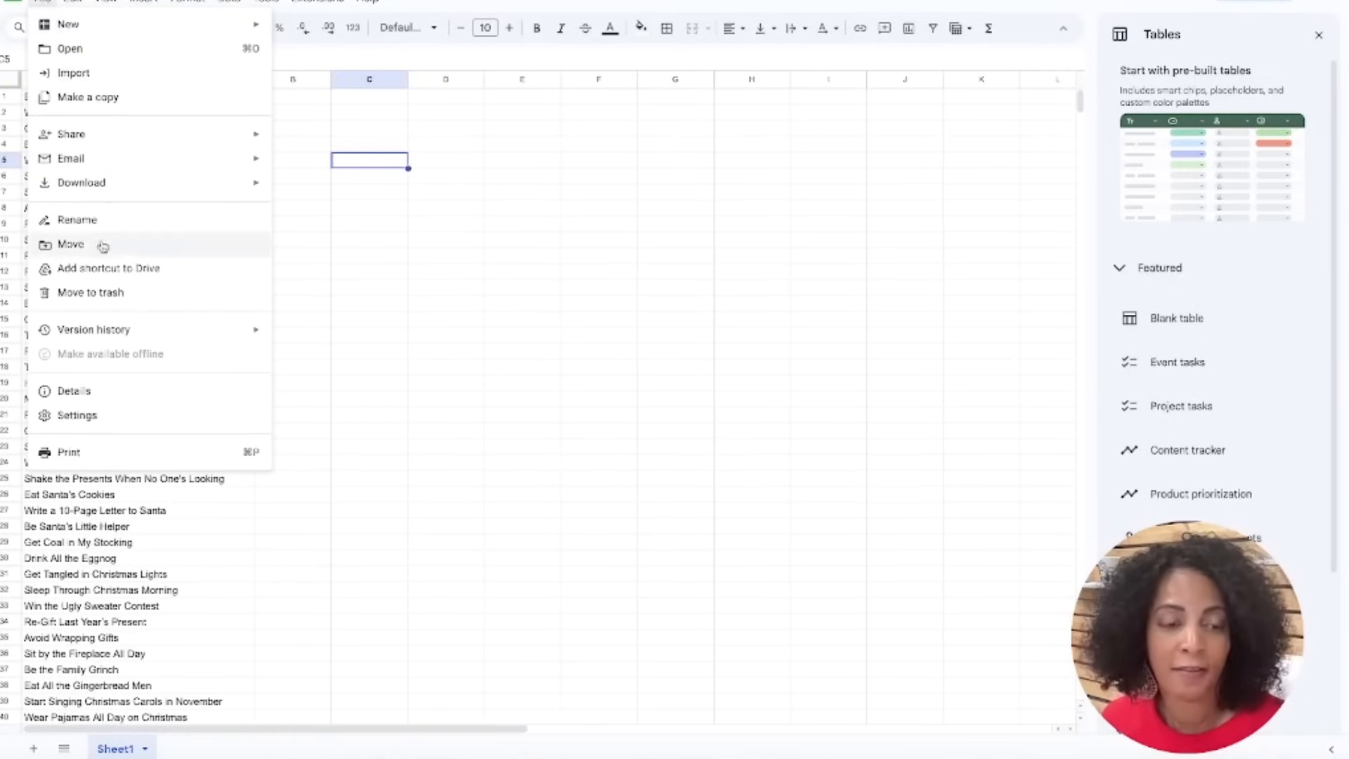
mouse_move(136, 188)
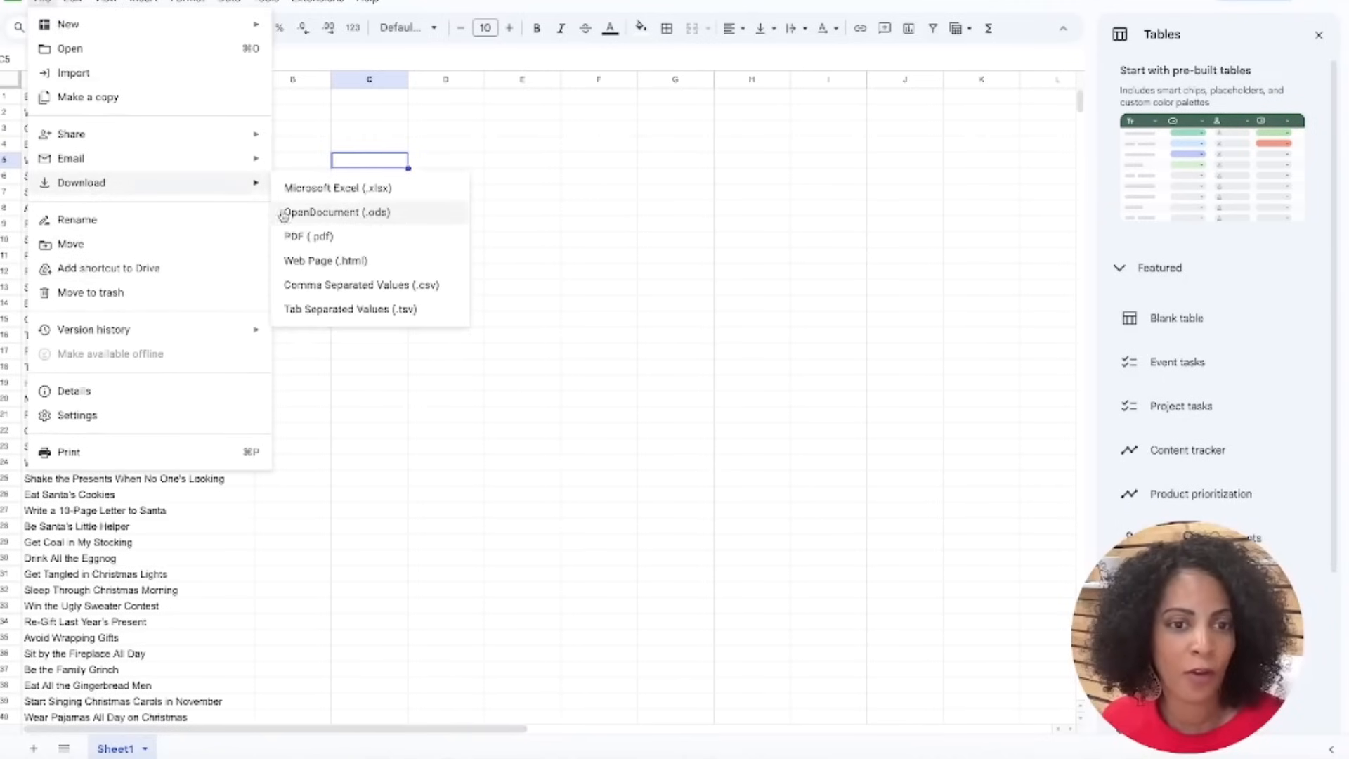
click(325, 291)
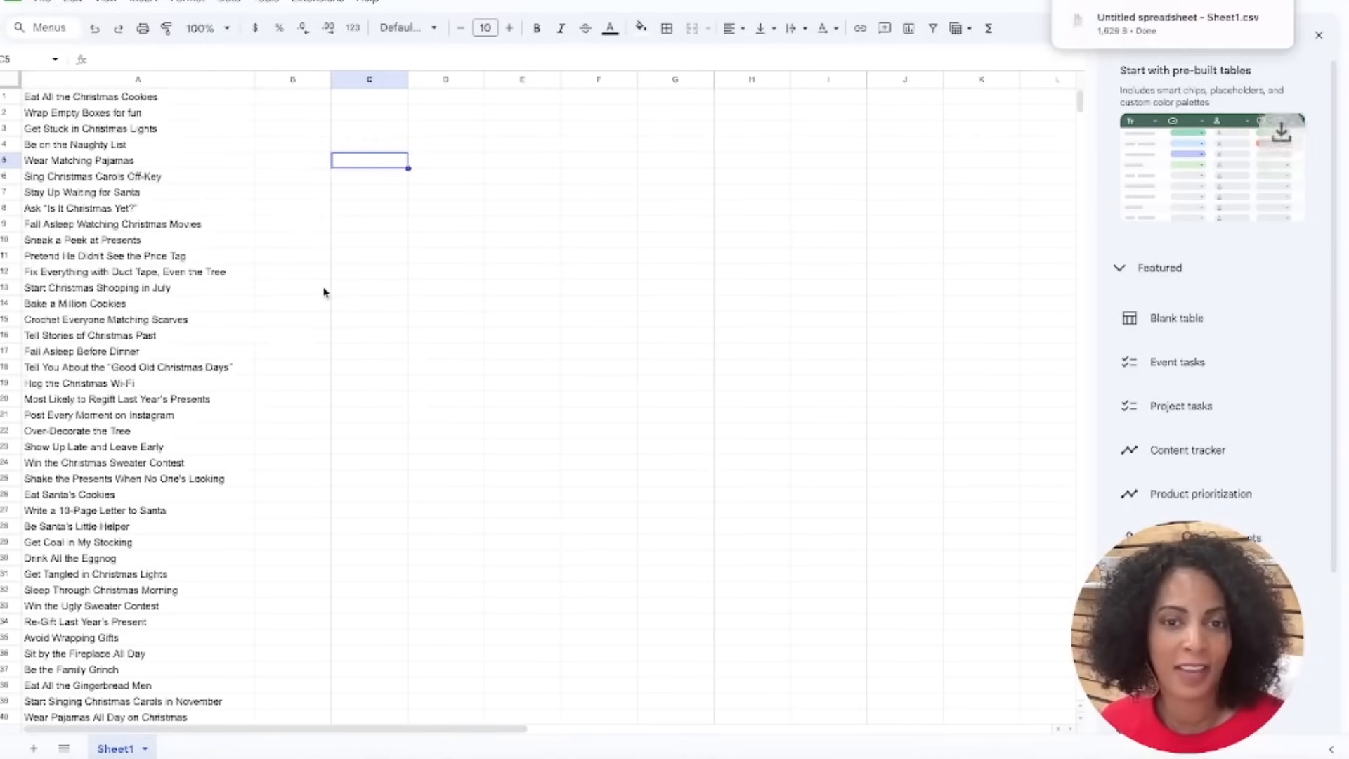
scroll(324, 292, right, 1)
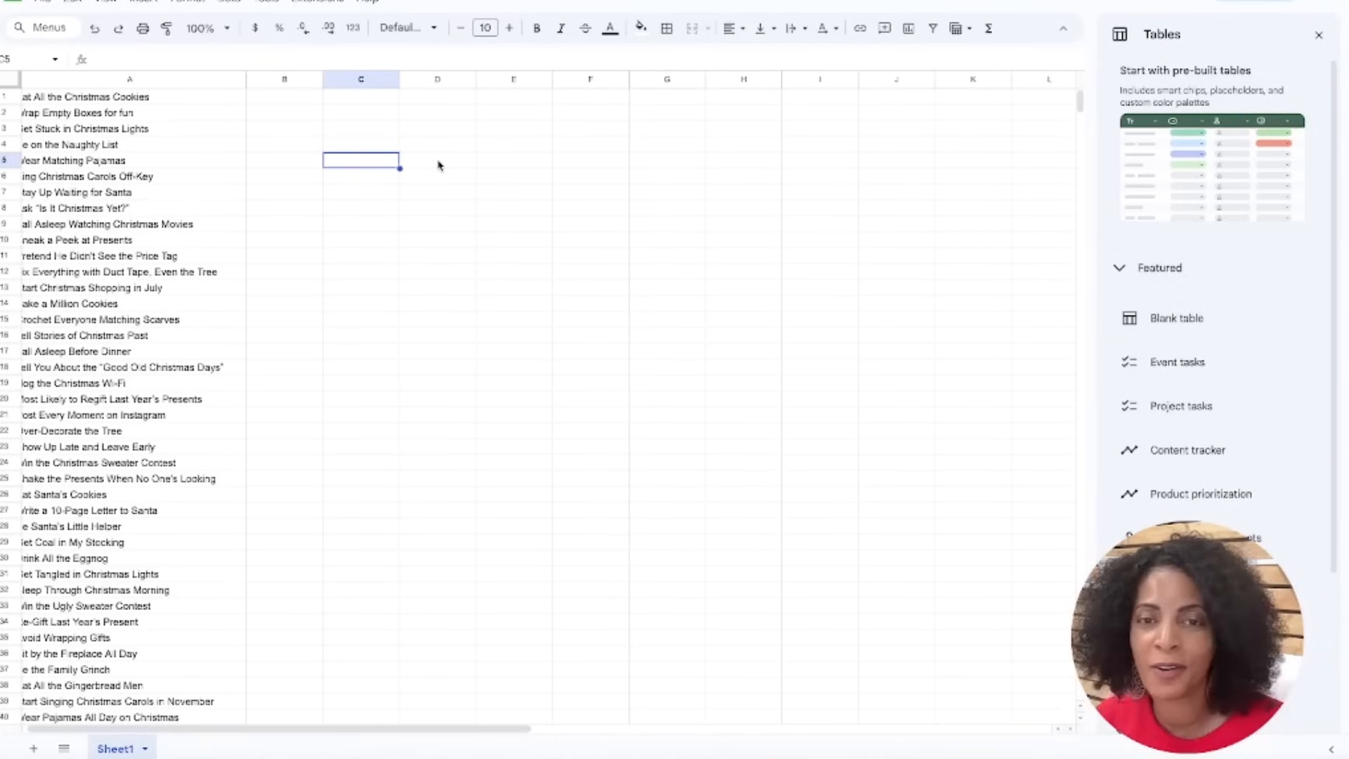
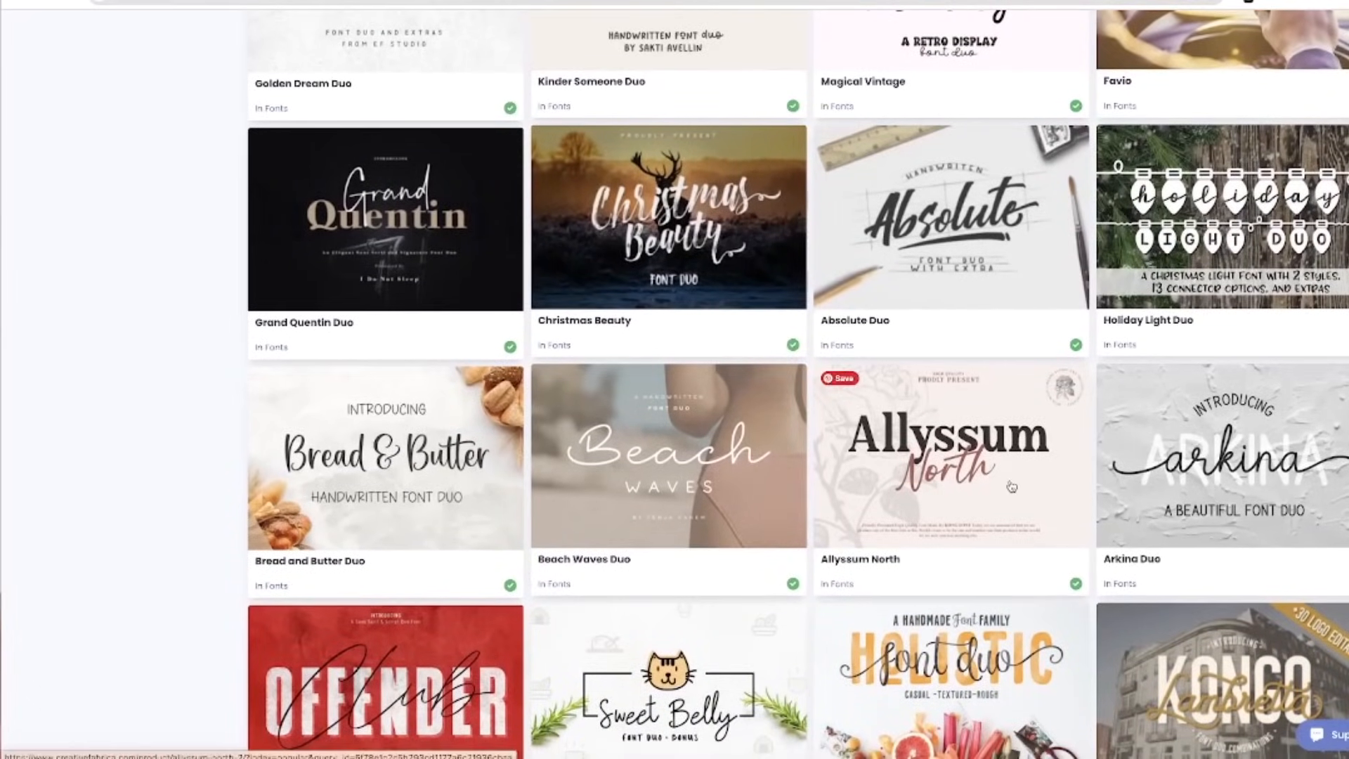
Browse the font duos on Creative Fabrica and search the site for "christmas duo fonts"
scroll(1011, 486, down, 1)
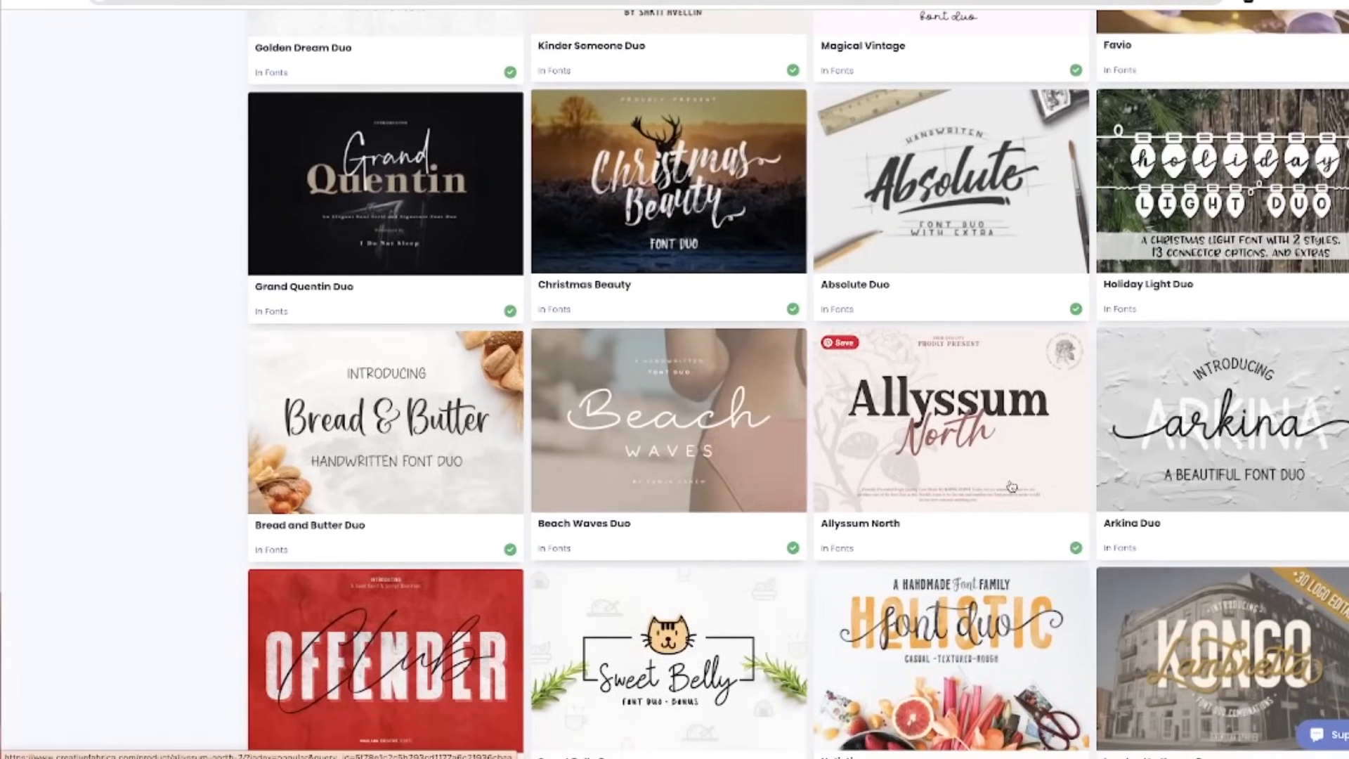
scroll(1011, 486, down, 4)
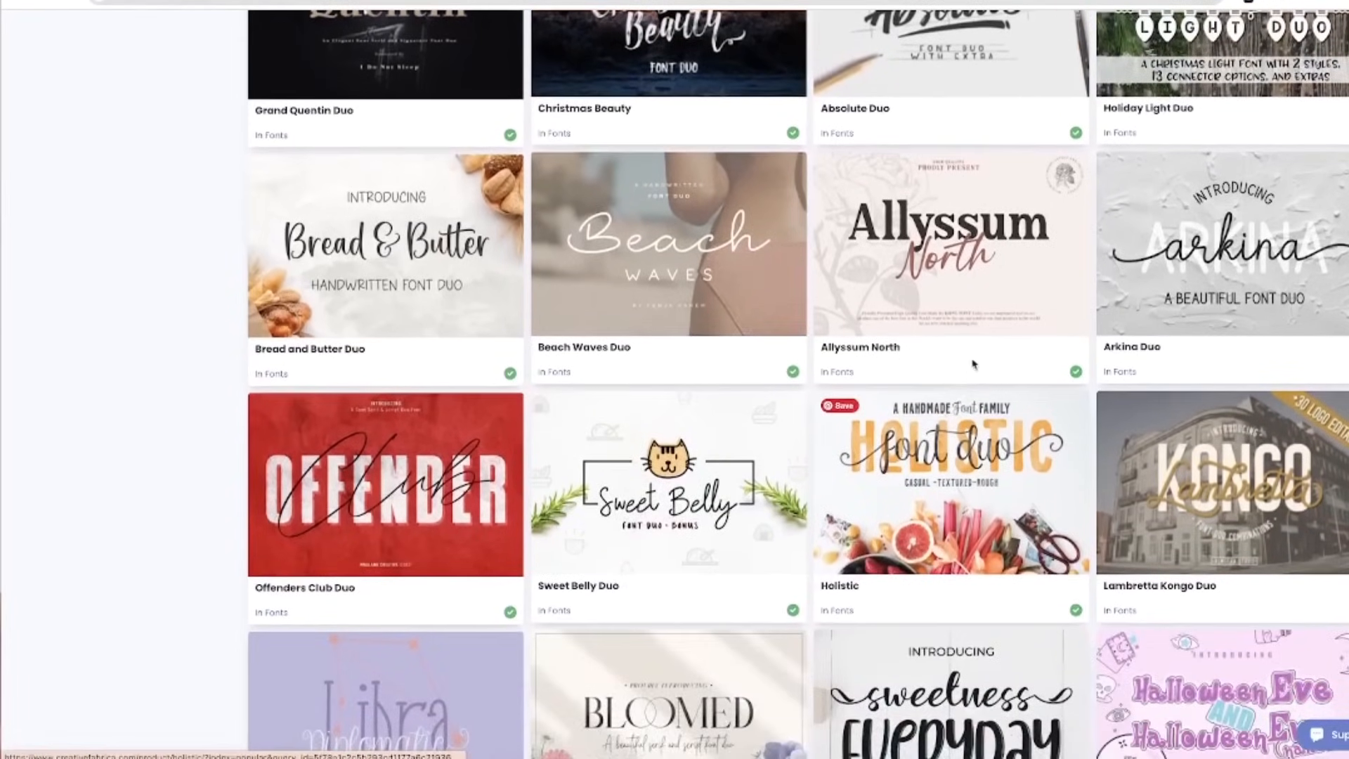
click(1014, 281)
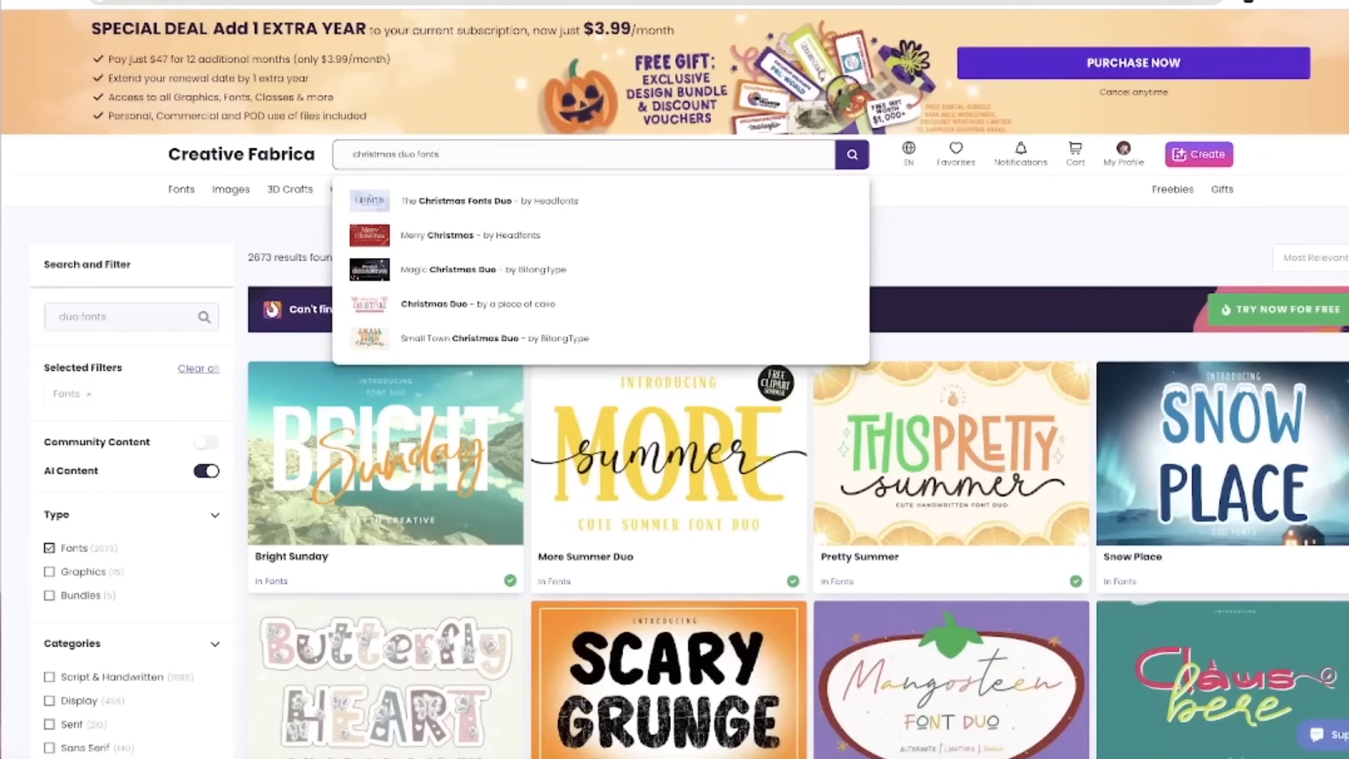
key(Return)
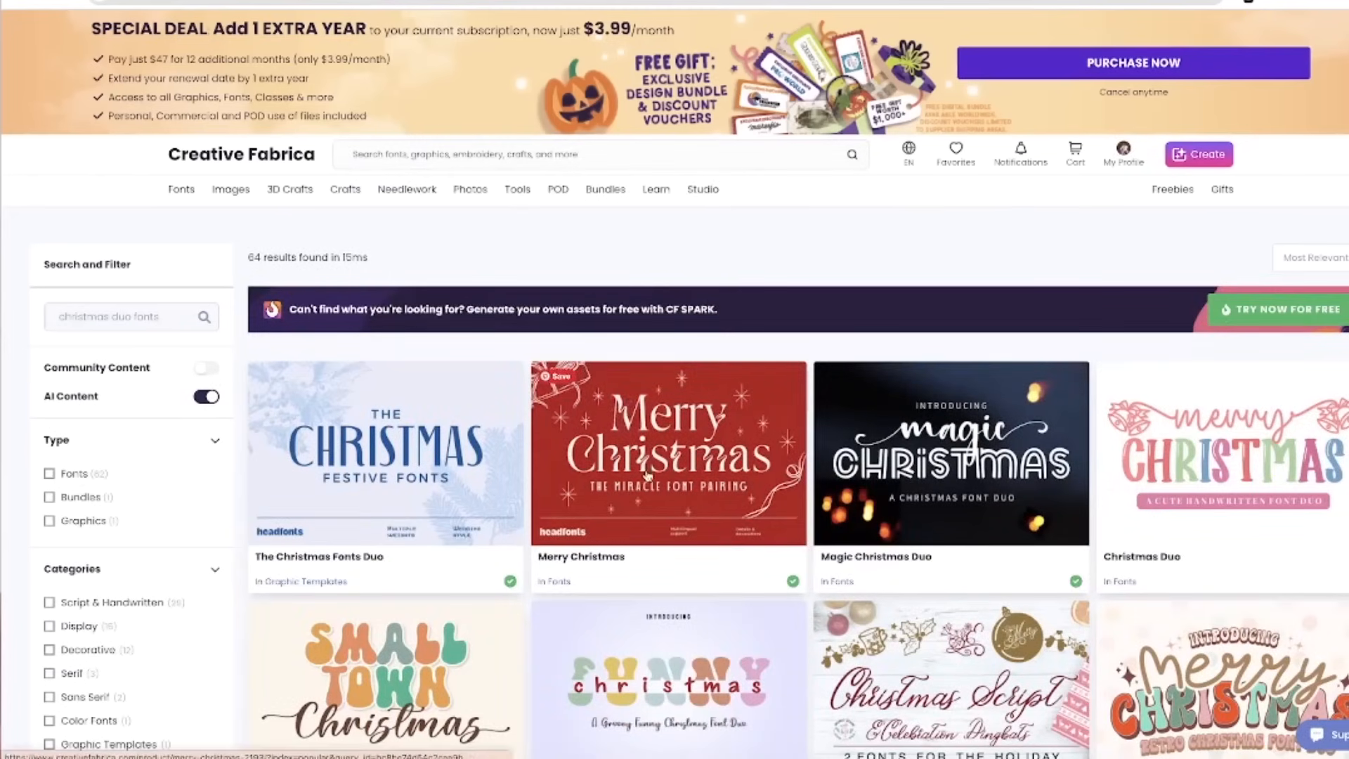
Find the Jolly Christmas font on page 3 of the search results, open it and add it to the favorites
scroll(645, 464, down, 1)
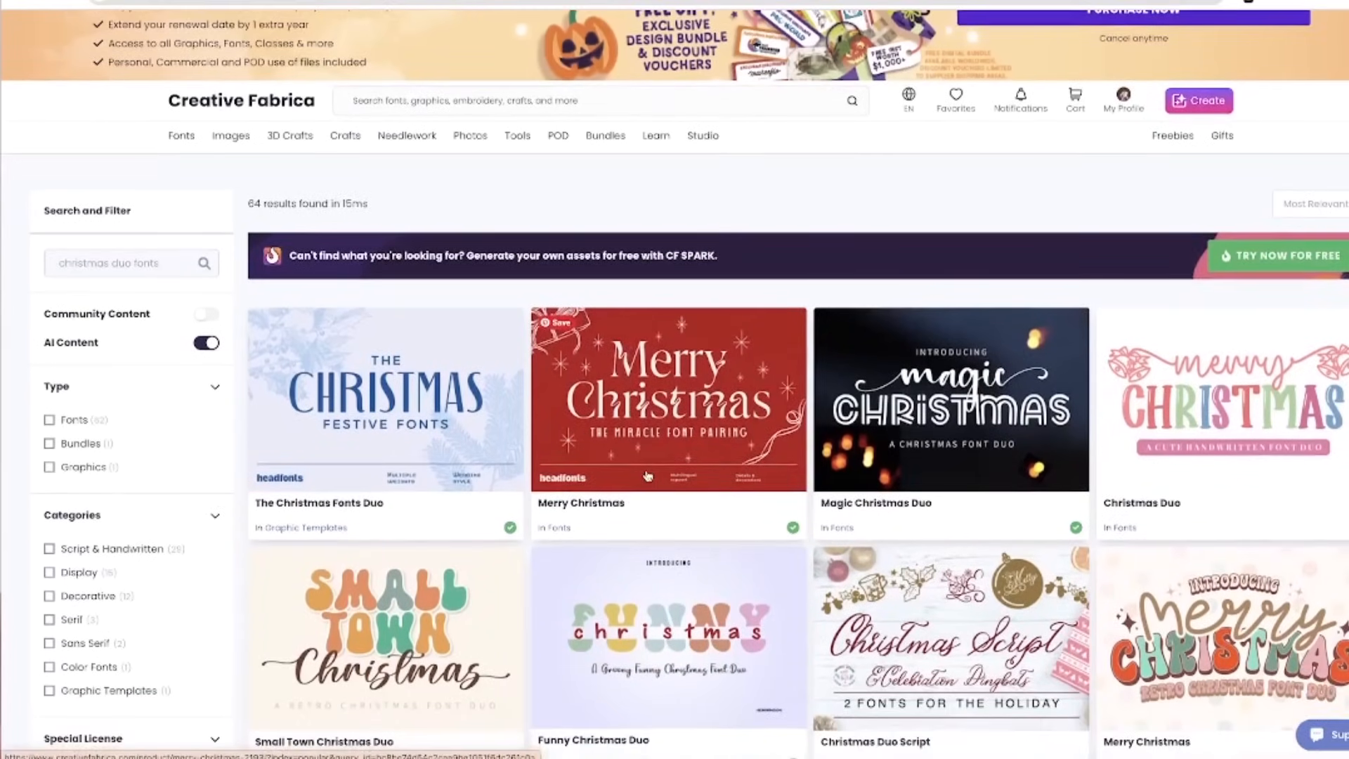
scroll(647, 477, down, 8)
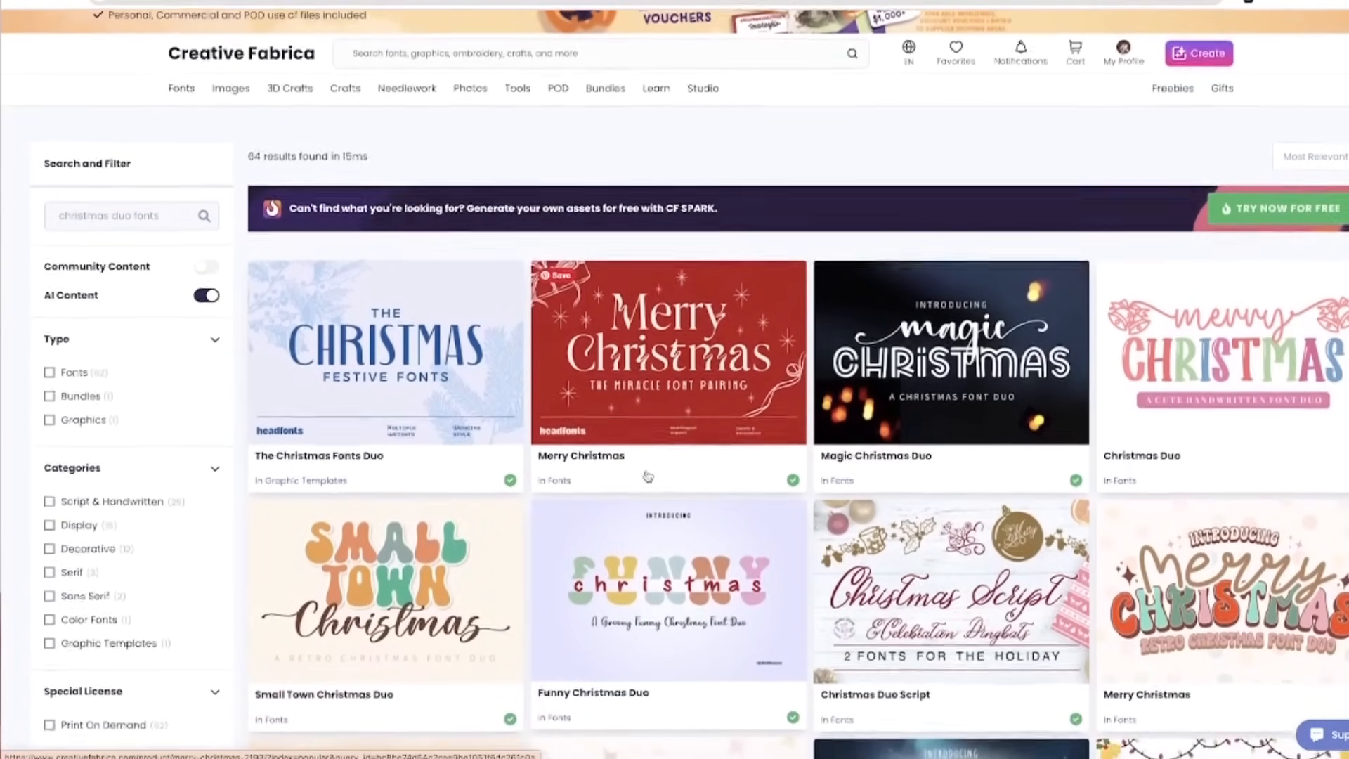
scroll(965, 590, down, 4)
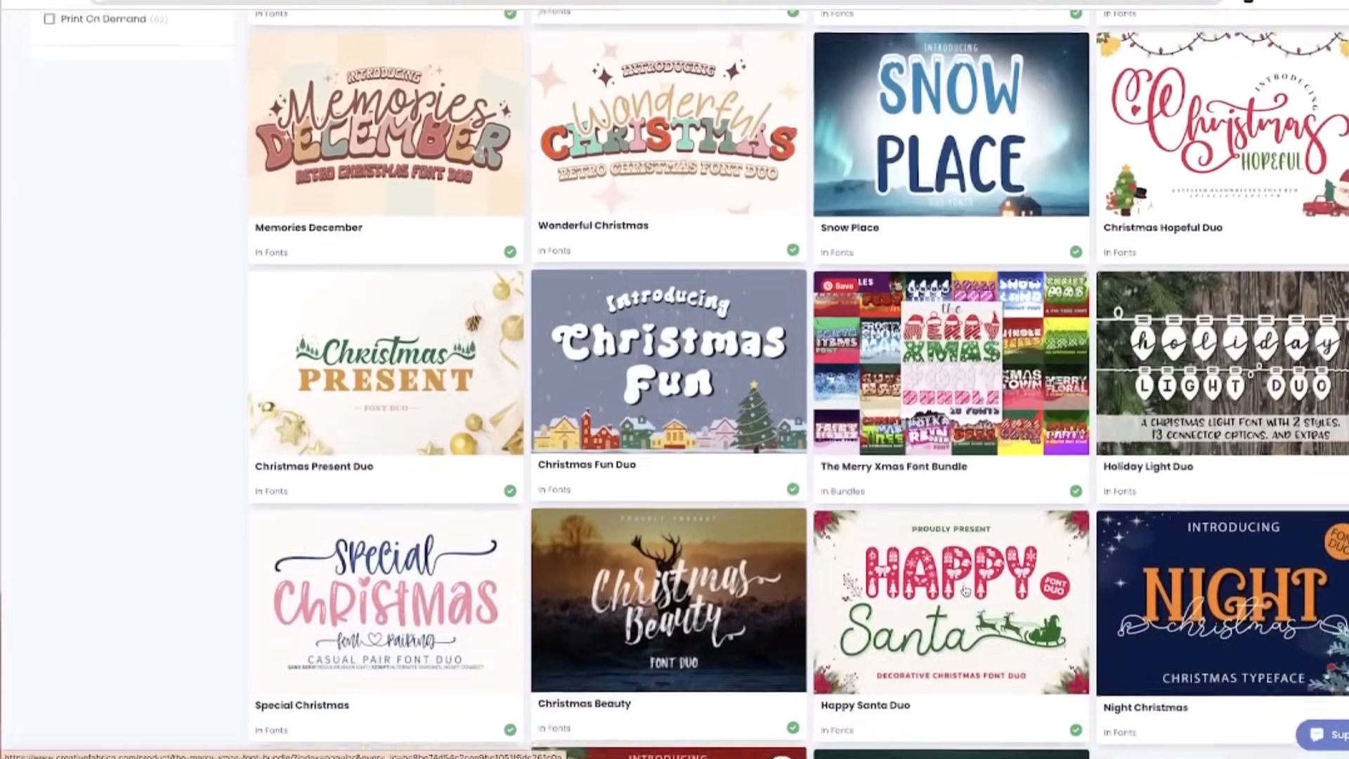
scroll(966, 590, down, 1)
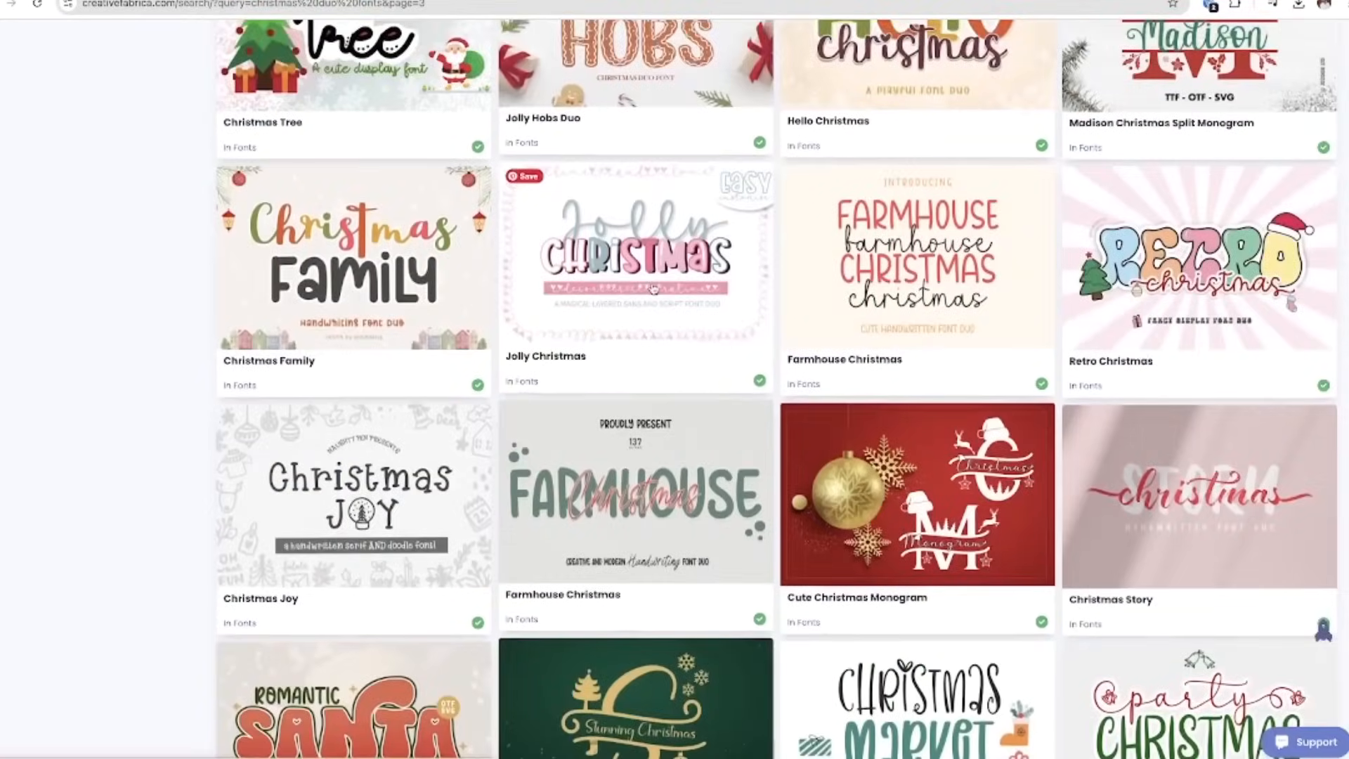
click(654, 289)
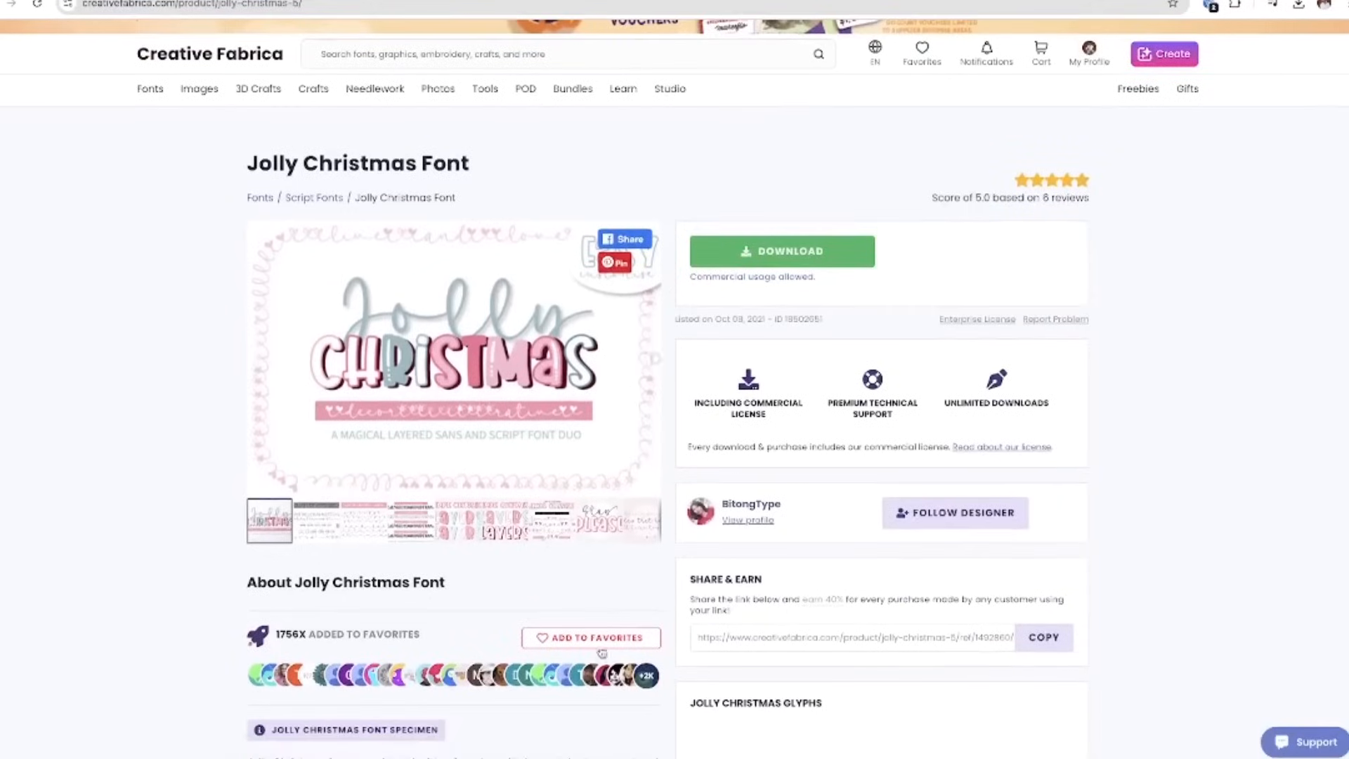
click(583, 638)
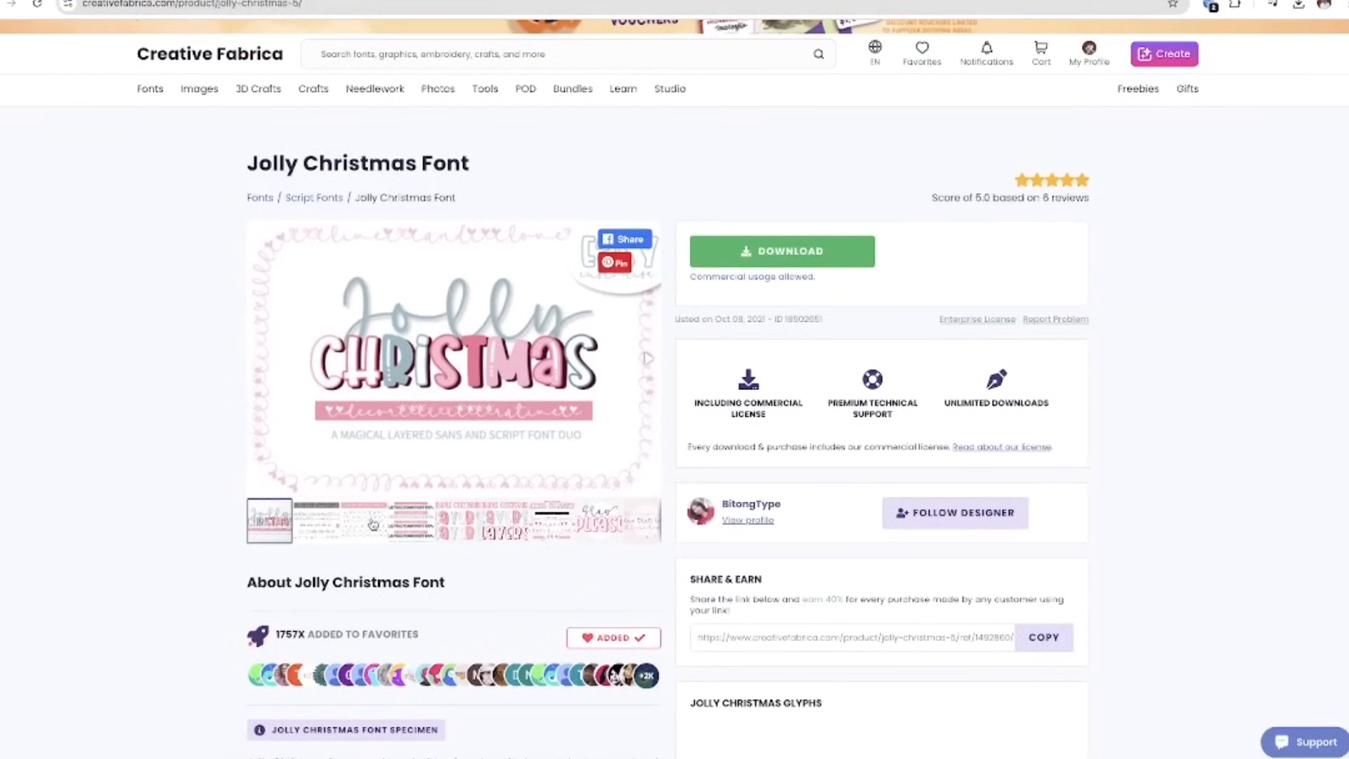
View the Jolly Christmas font's preview images, including the layered lettering and "Stay Please" samples
click(452, 526)
click(465, 533)
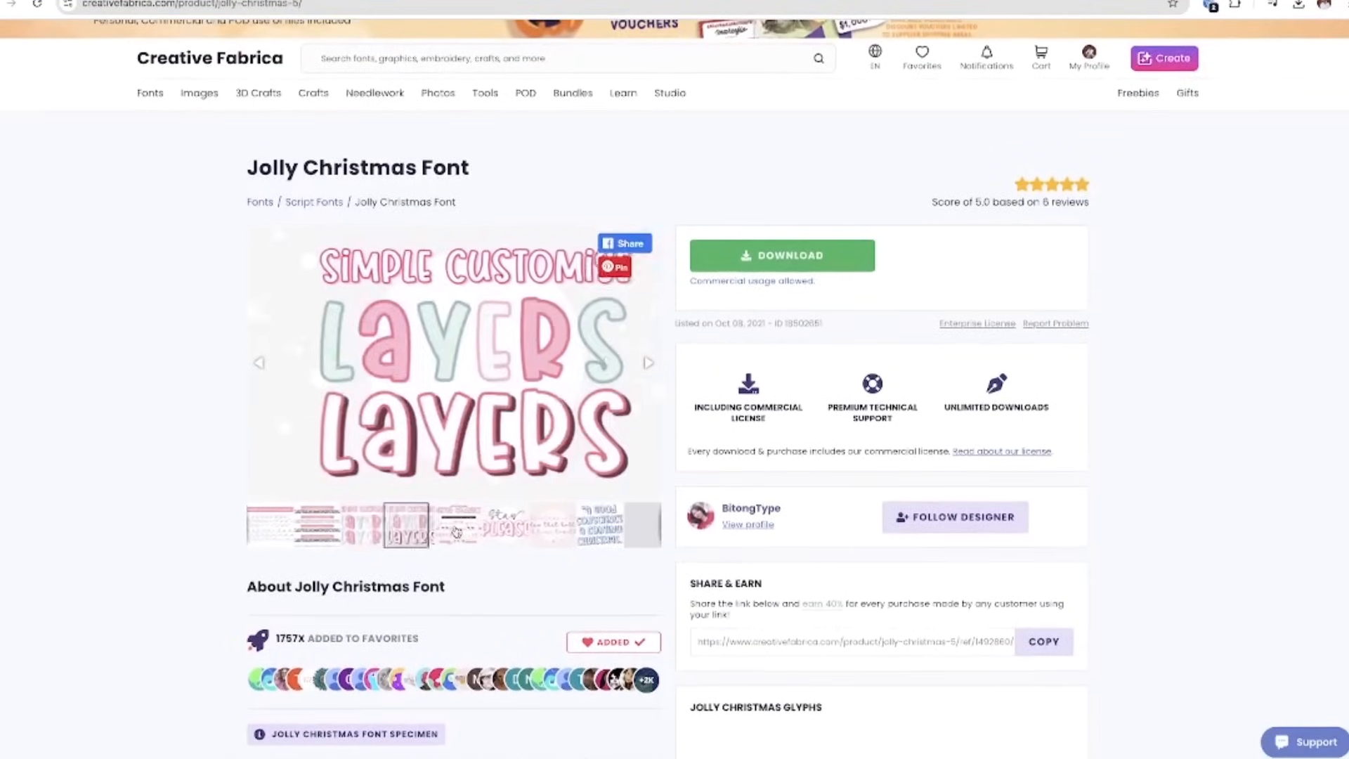
click(488, 532)
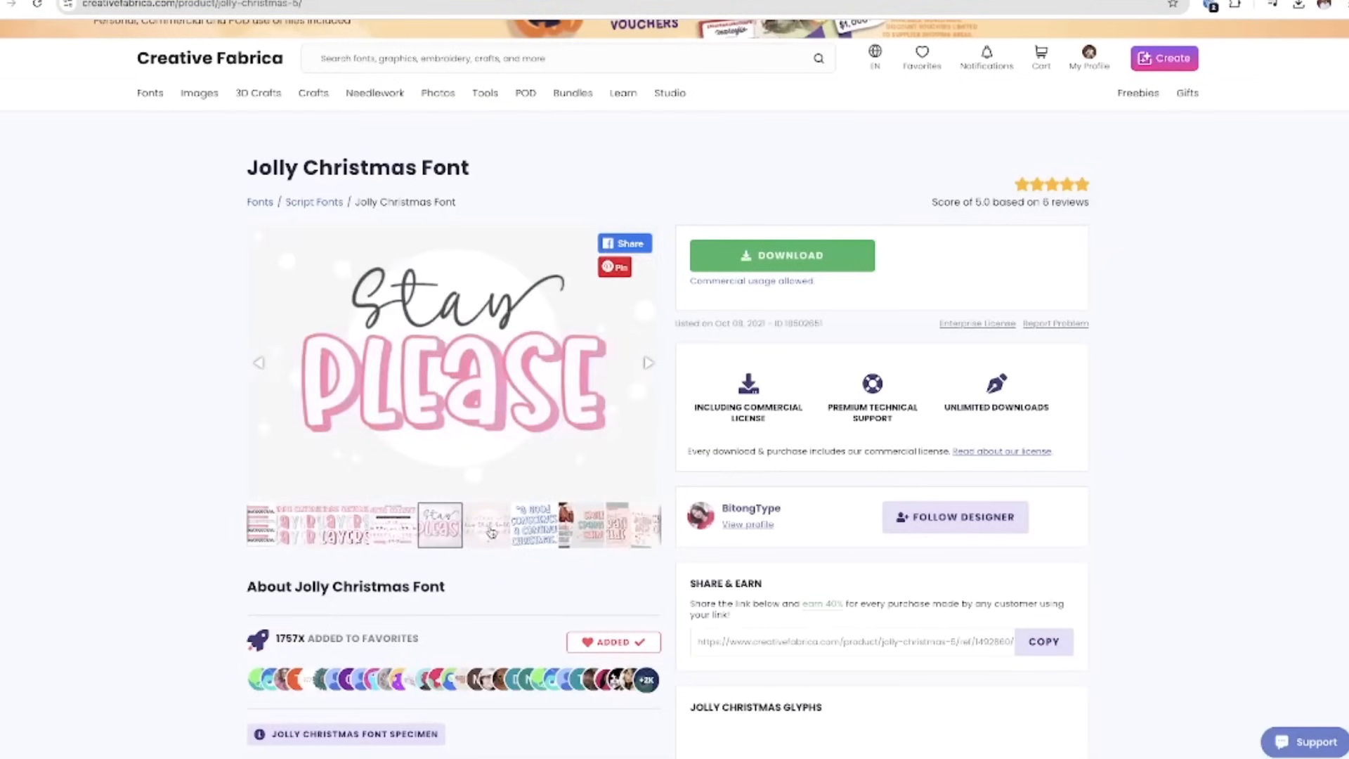
click(532, 531)
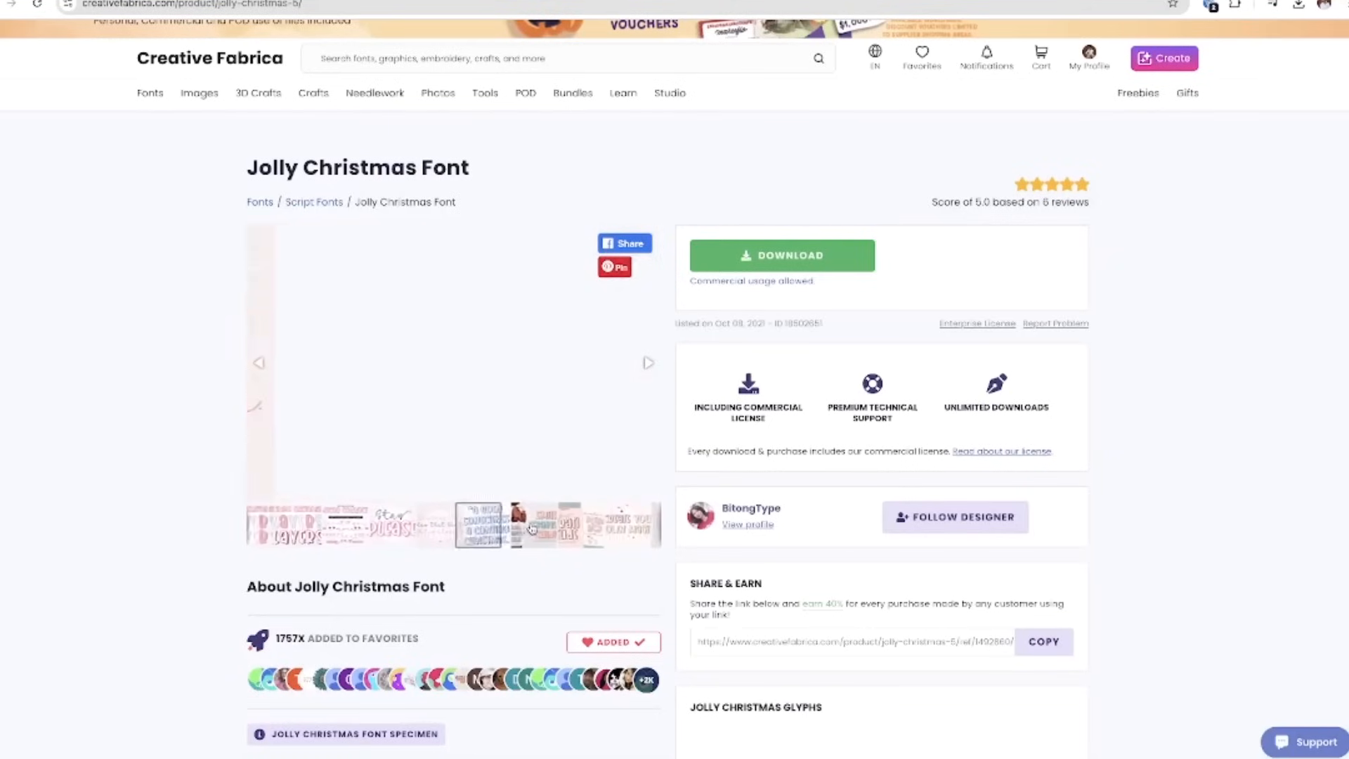
Return from the Jolly Christmas font to the search results and open the Christmas Family font
click(543, 532)
key(alt+Left)
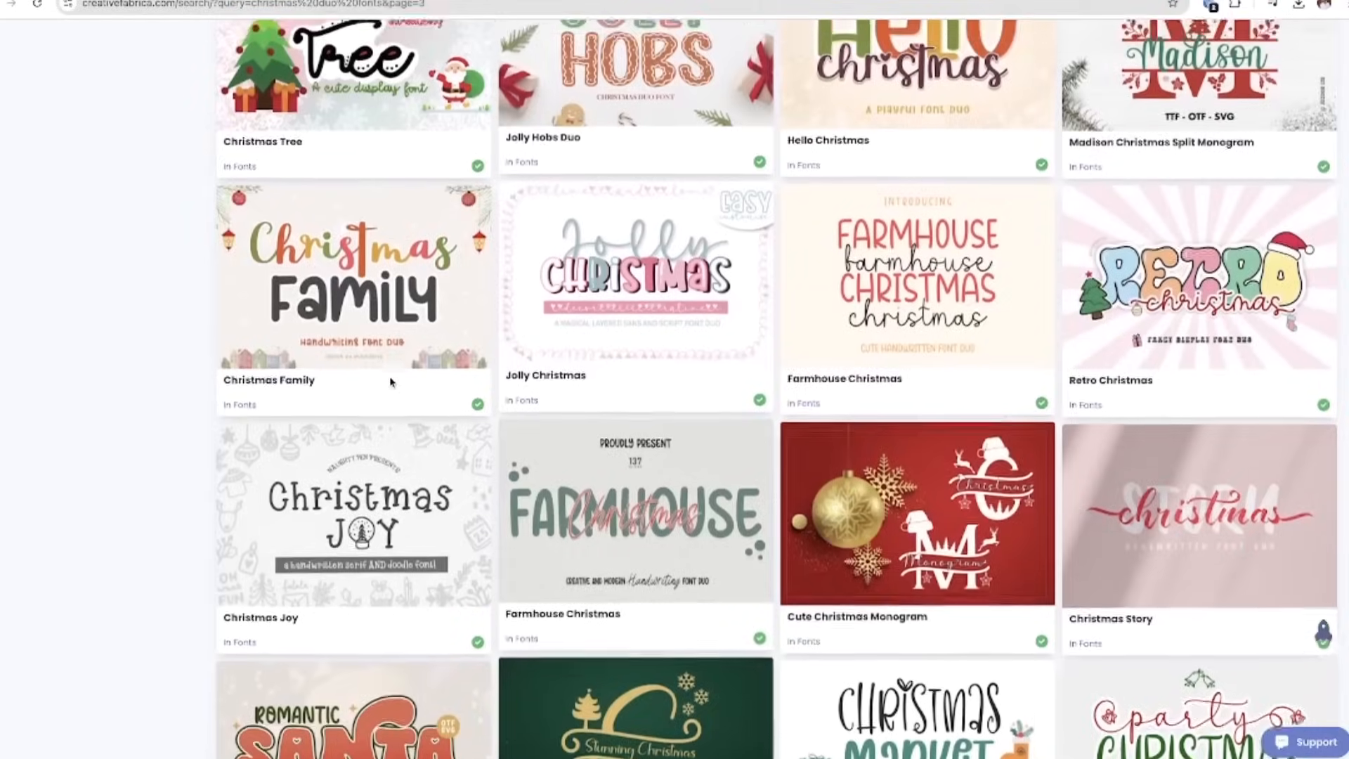
scroll(386, 380, up, 1)
click(388, 379)
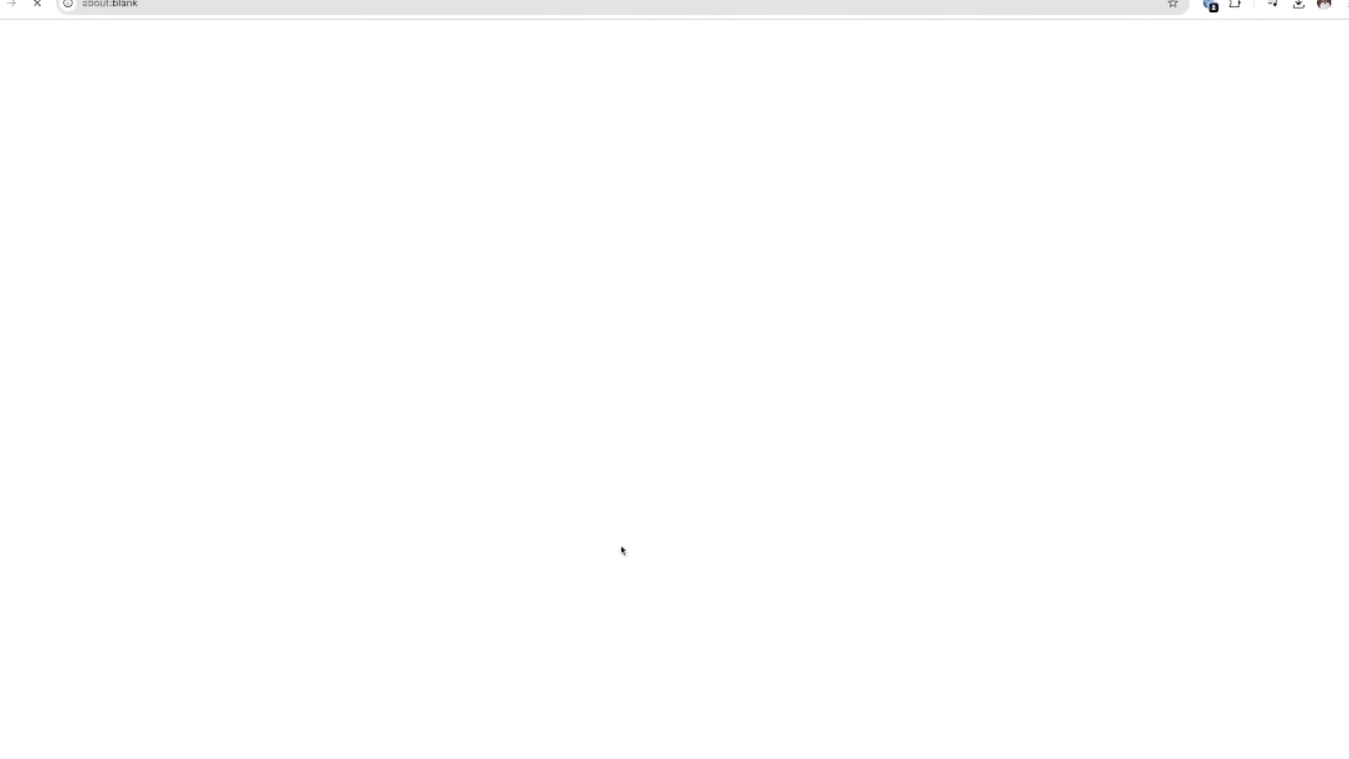
scroll(508, 618, down, 2)
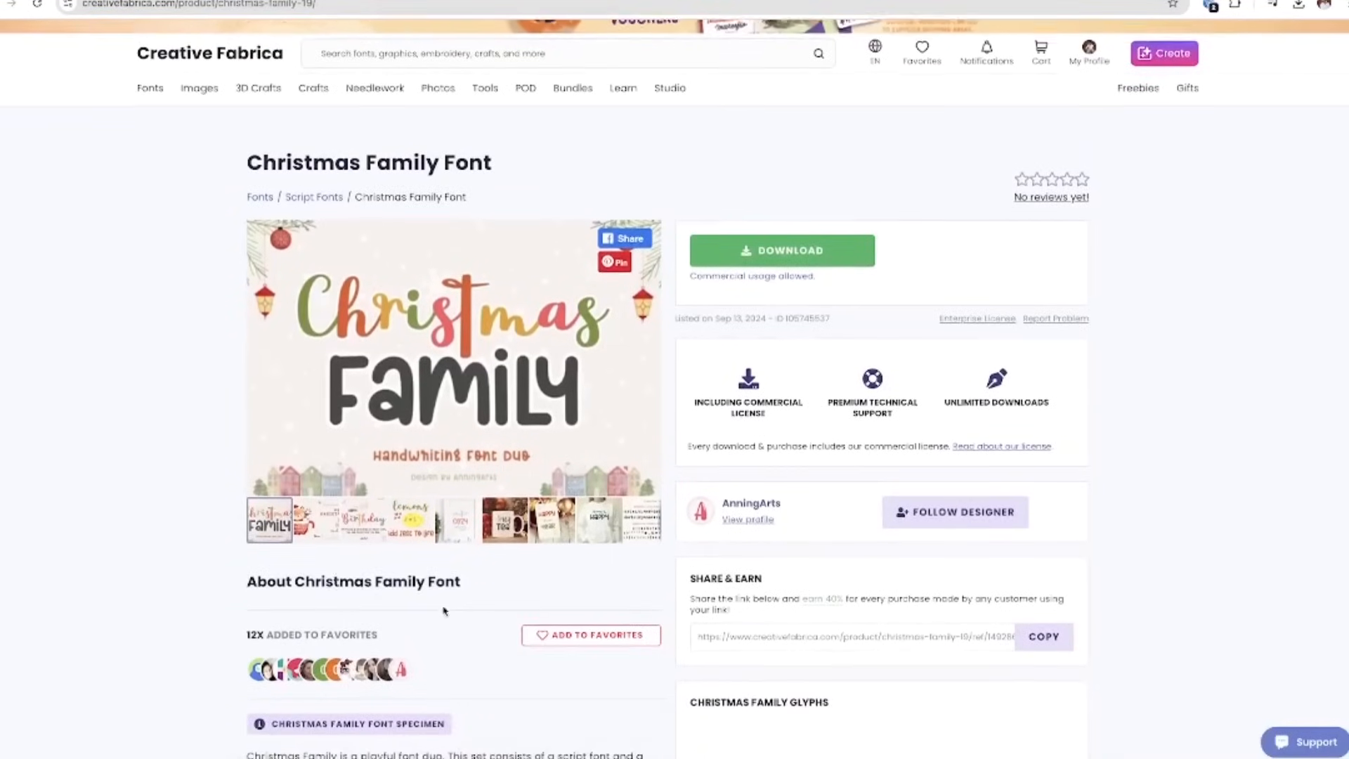
View the Christmas Family font's preview images, including the Merry Christmas card, lemons and mug samples
click(310, 533)
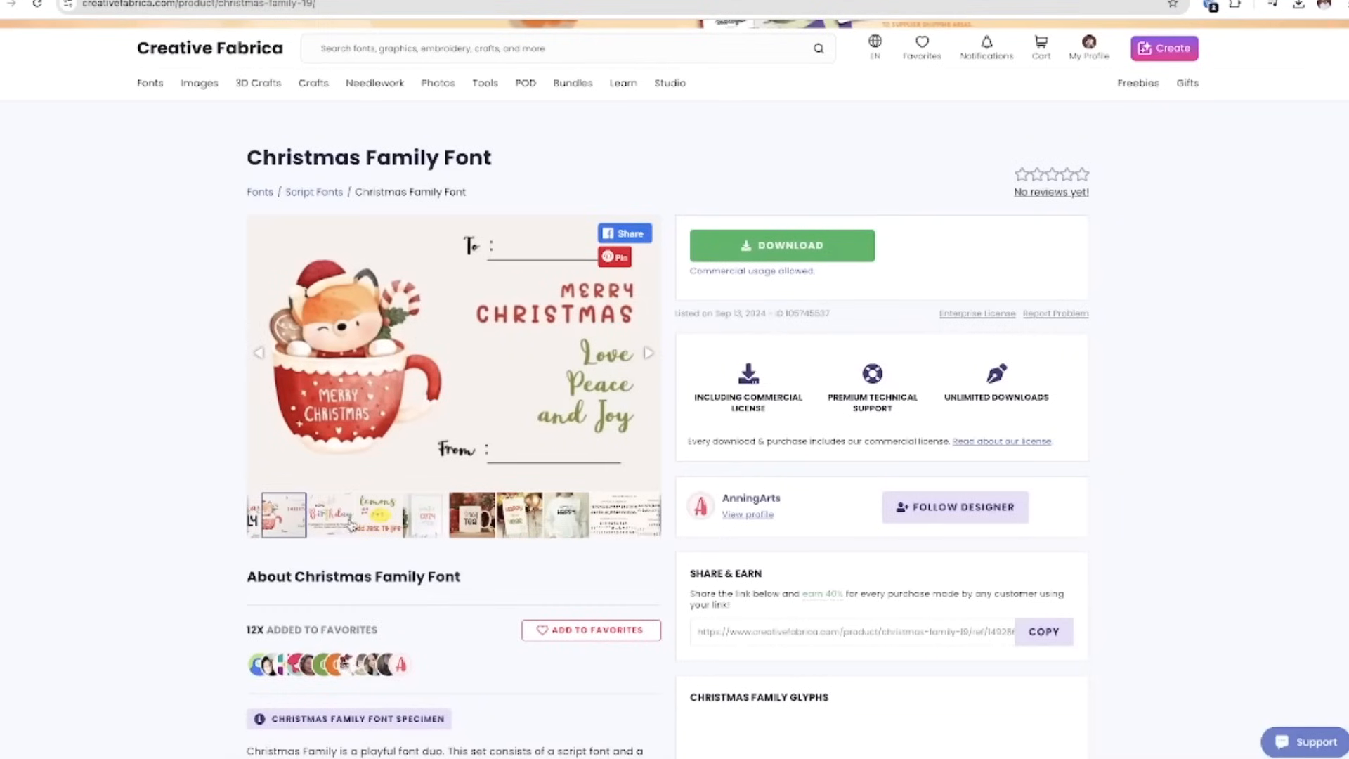
click(372, 523)
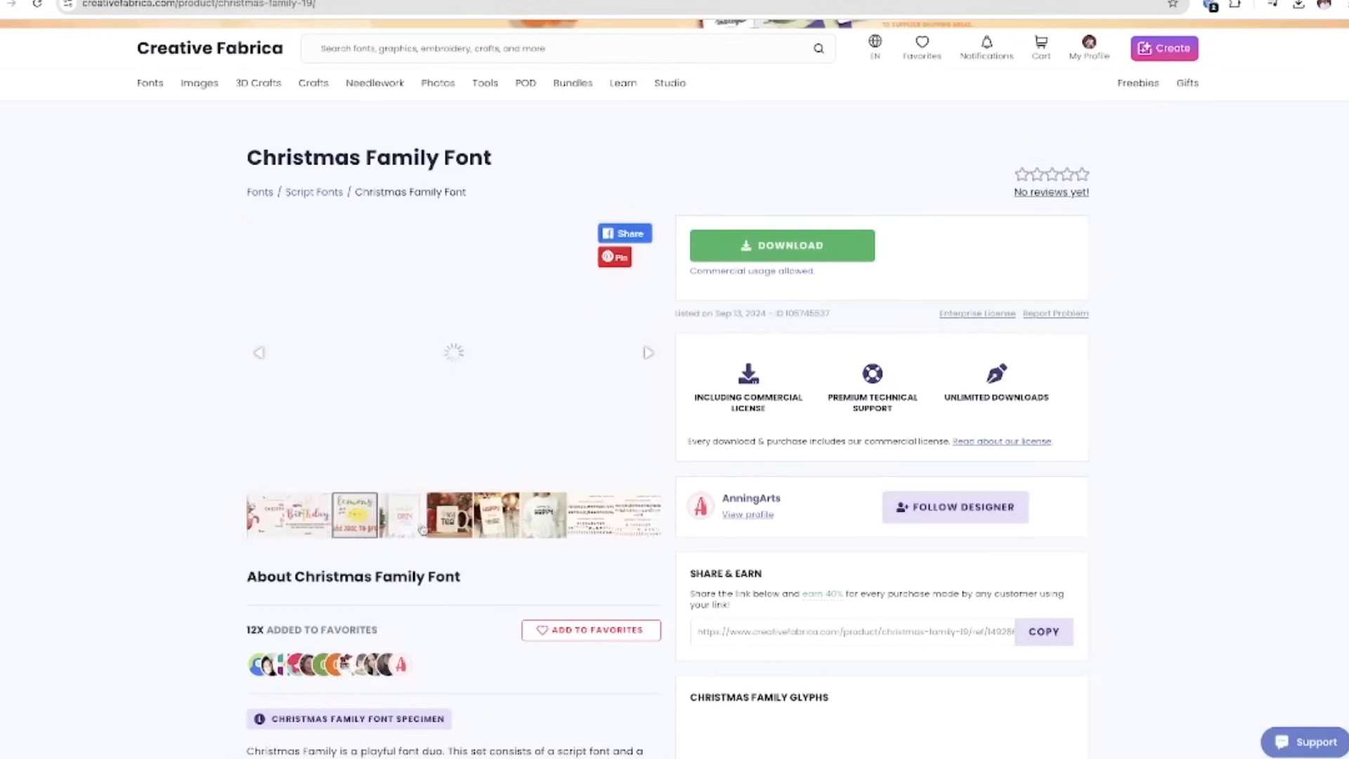
click(543, 515)
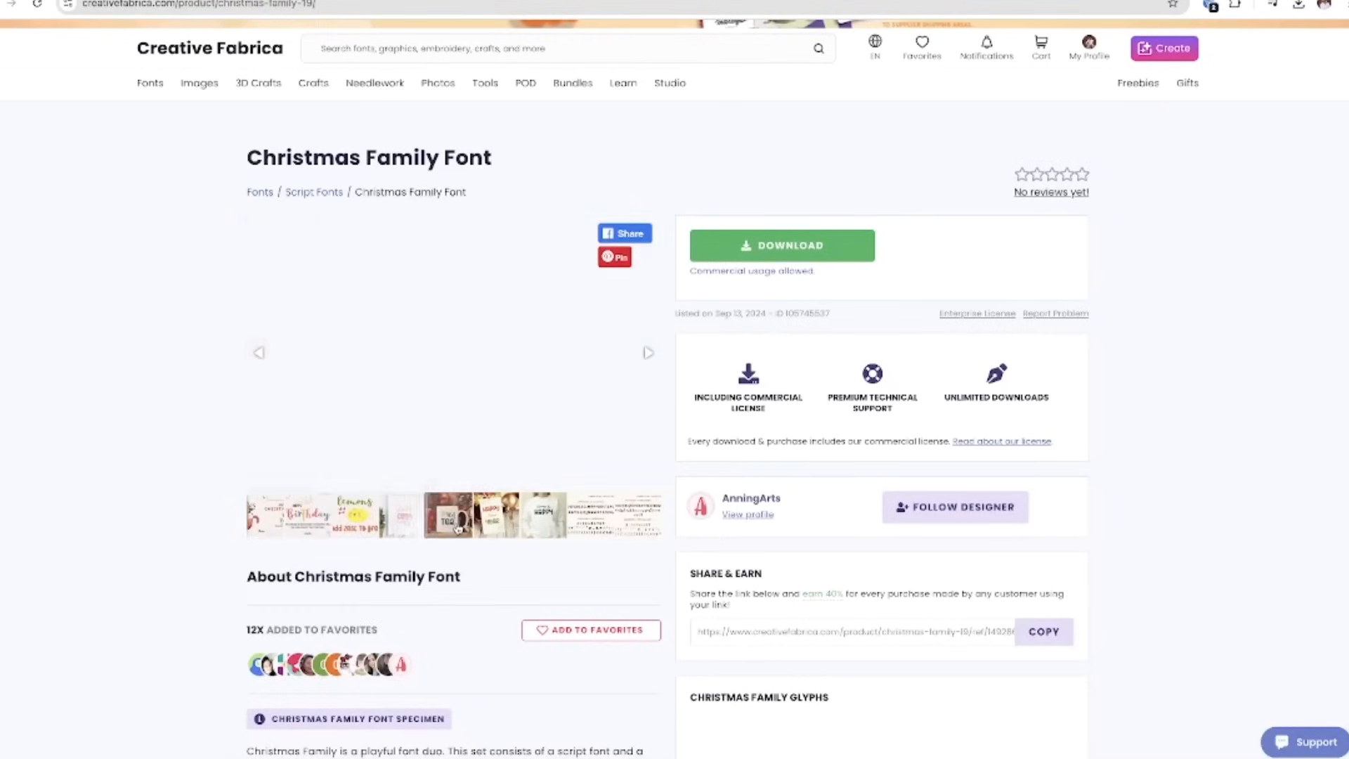
Download the Christmas Family font and install Christmas Family.otf from its downloaded folder
click(782, 246)
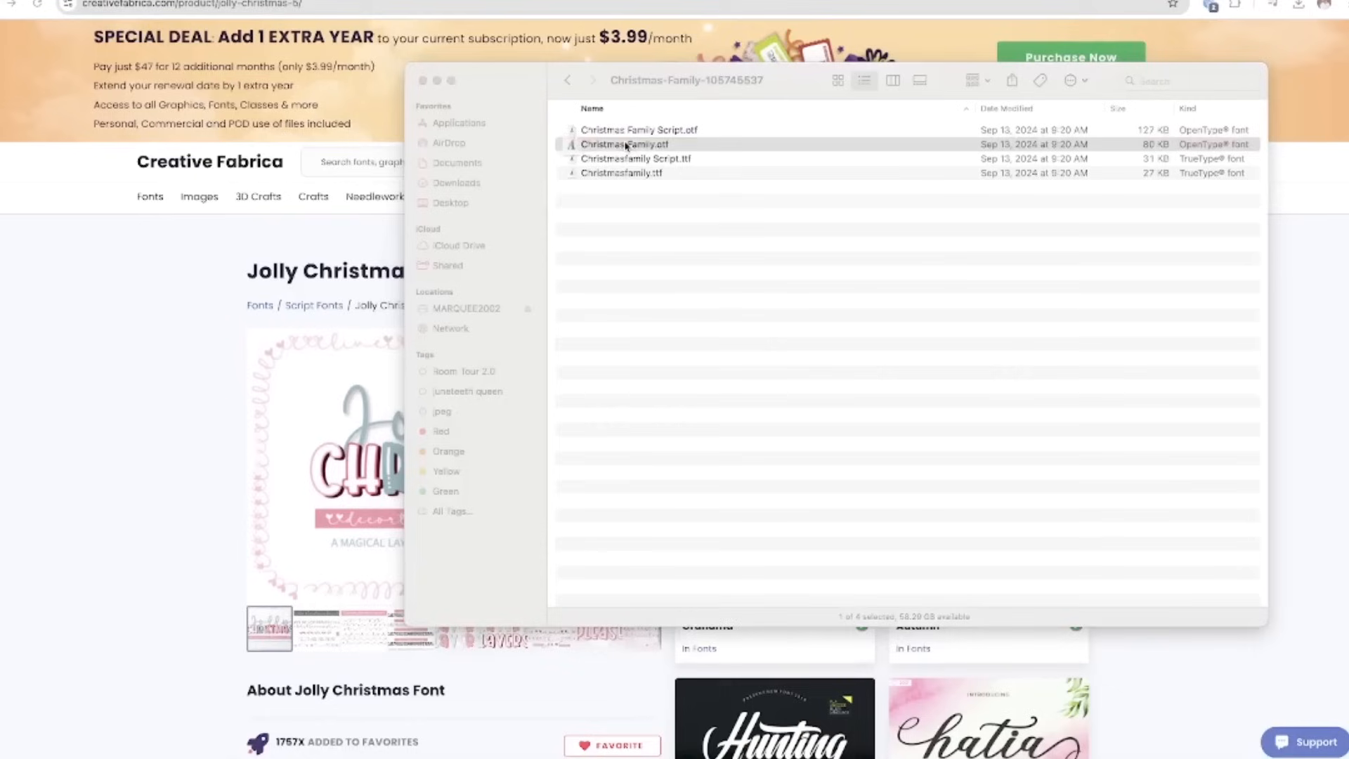
double_click(625, 144)
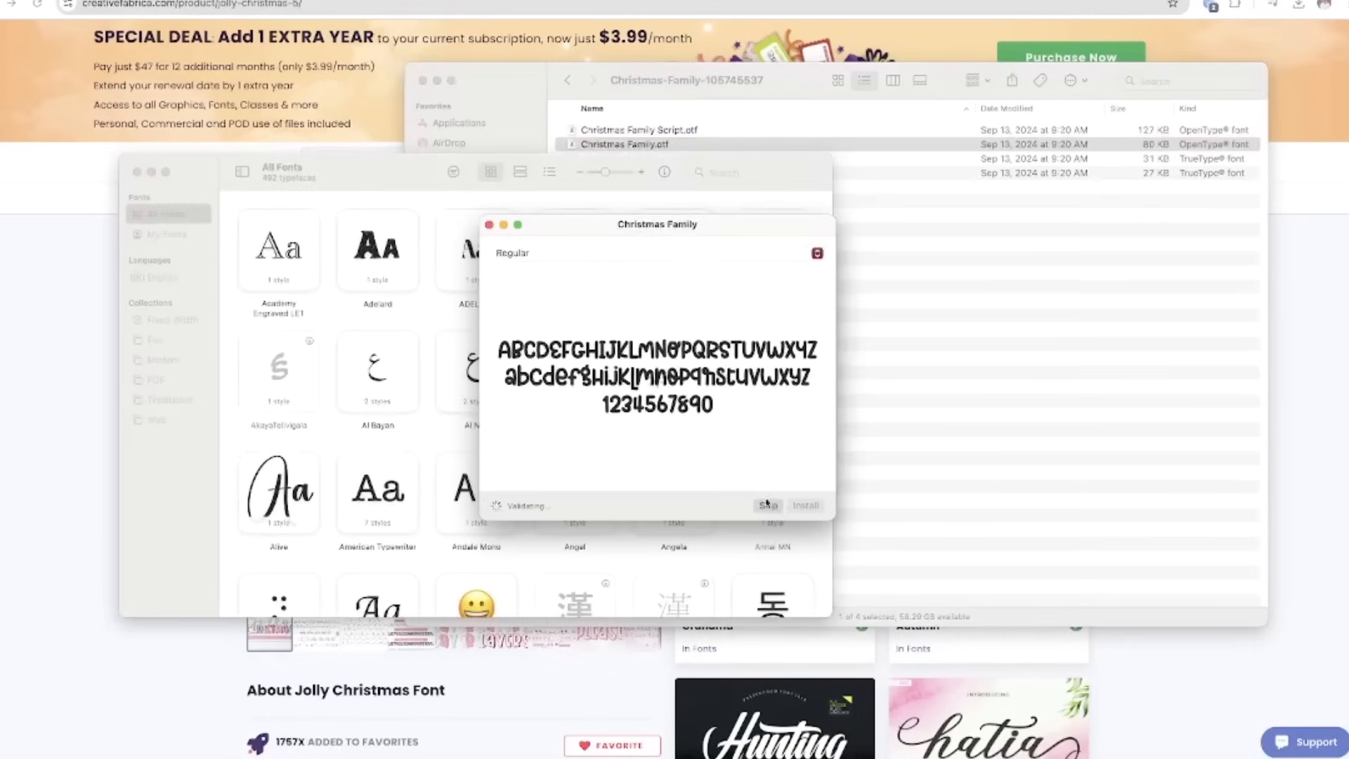
click(806, 506)
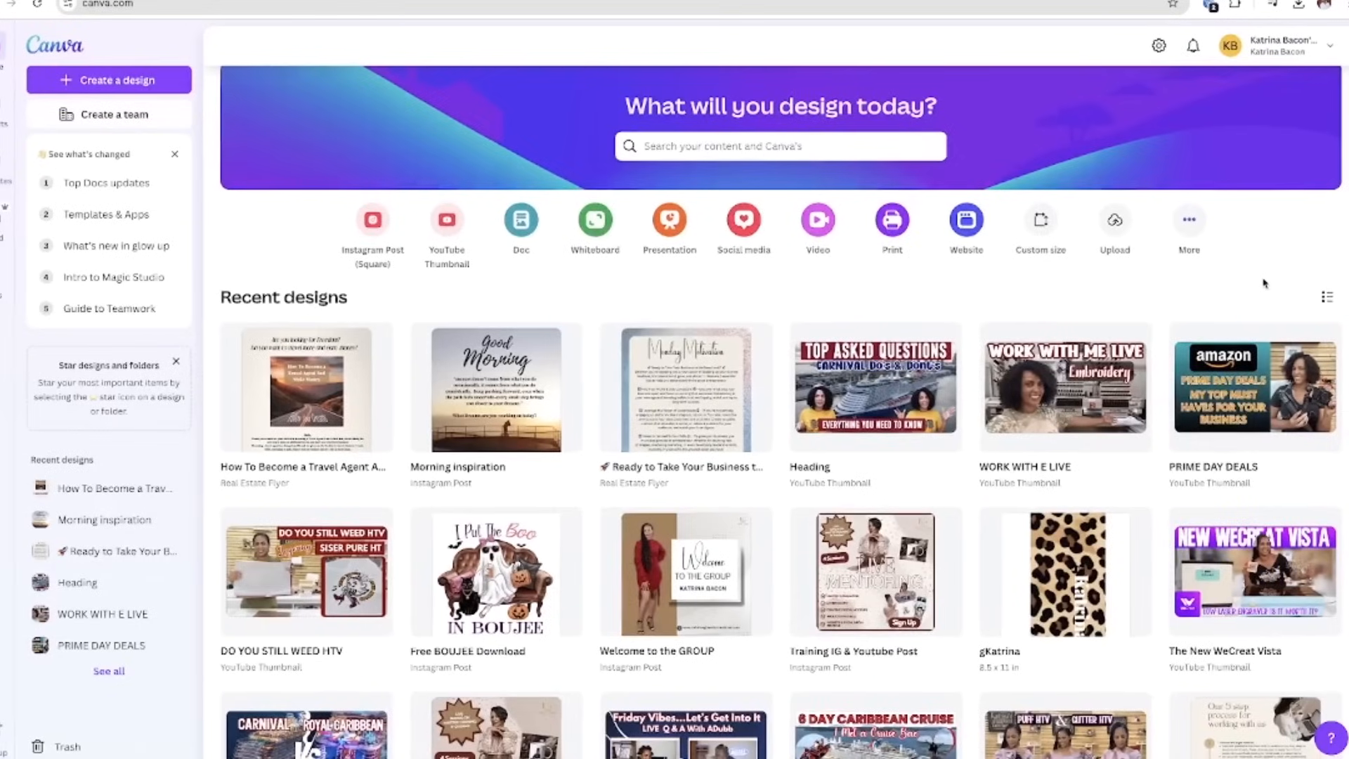
In Canva, search for "tshir" and create a blank T-Shirt design of 14 × 18 in
scroll(1263, 283, up, 1)
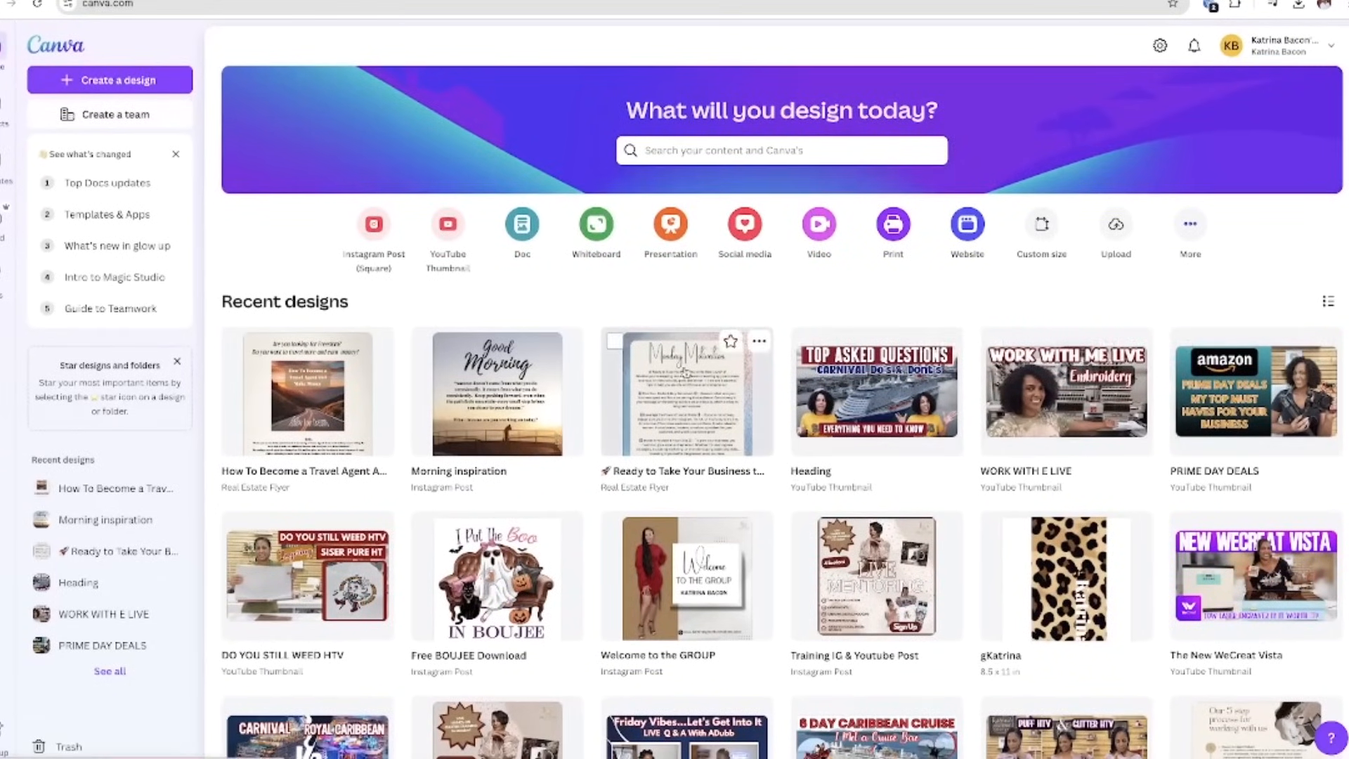
scroll(471, 298, down, 1)
scroll(471, 298, up, 1)
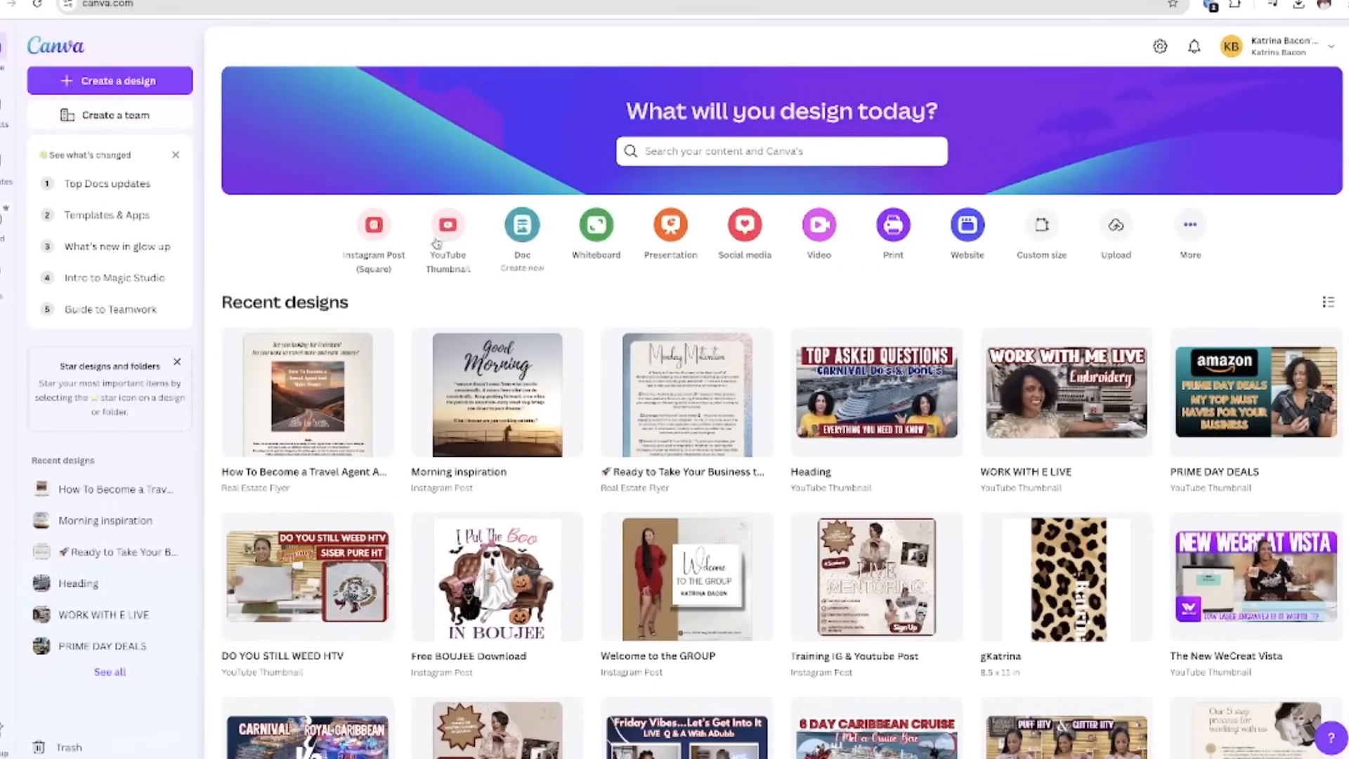
click(687, 151)
text(tshir)
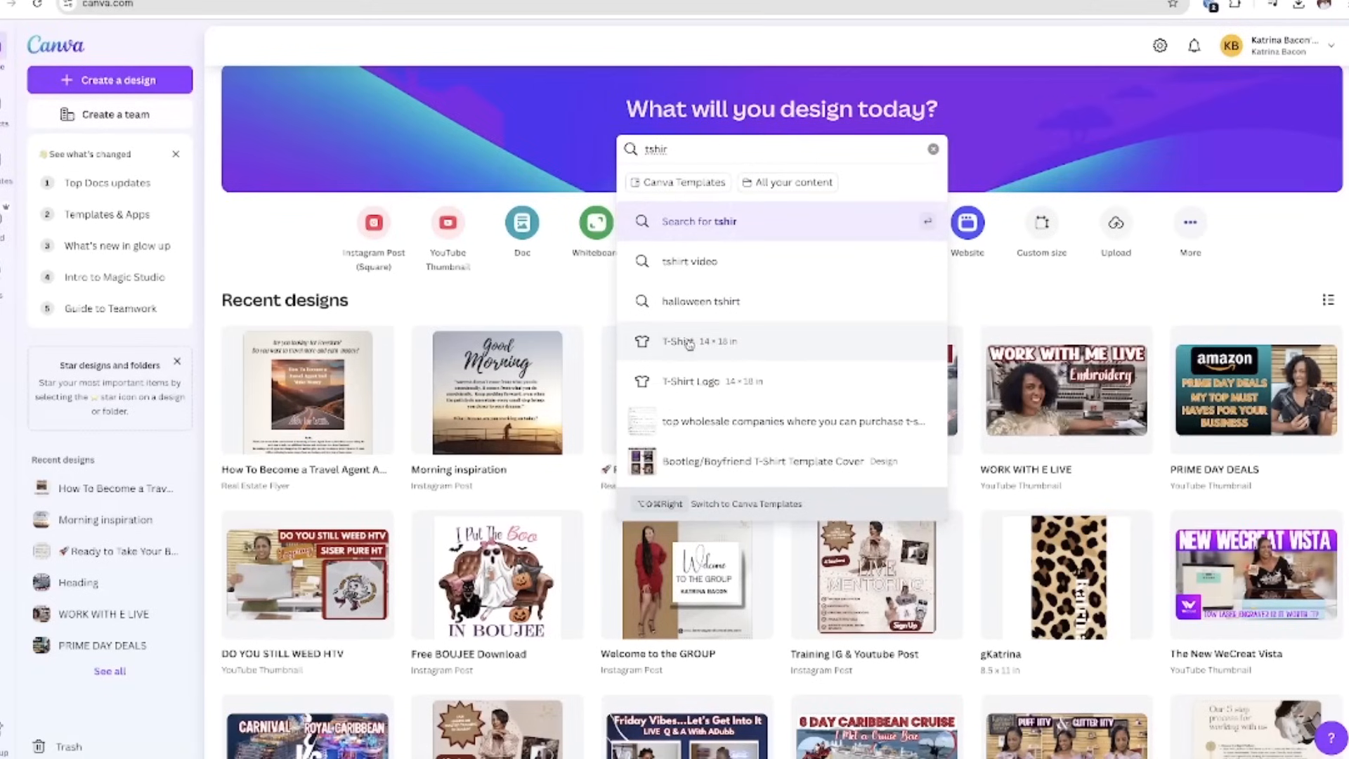
click(685, 349)
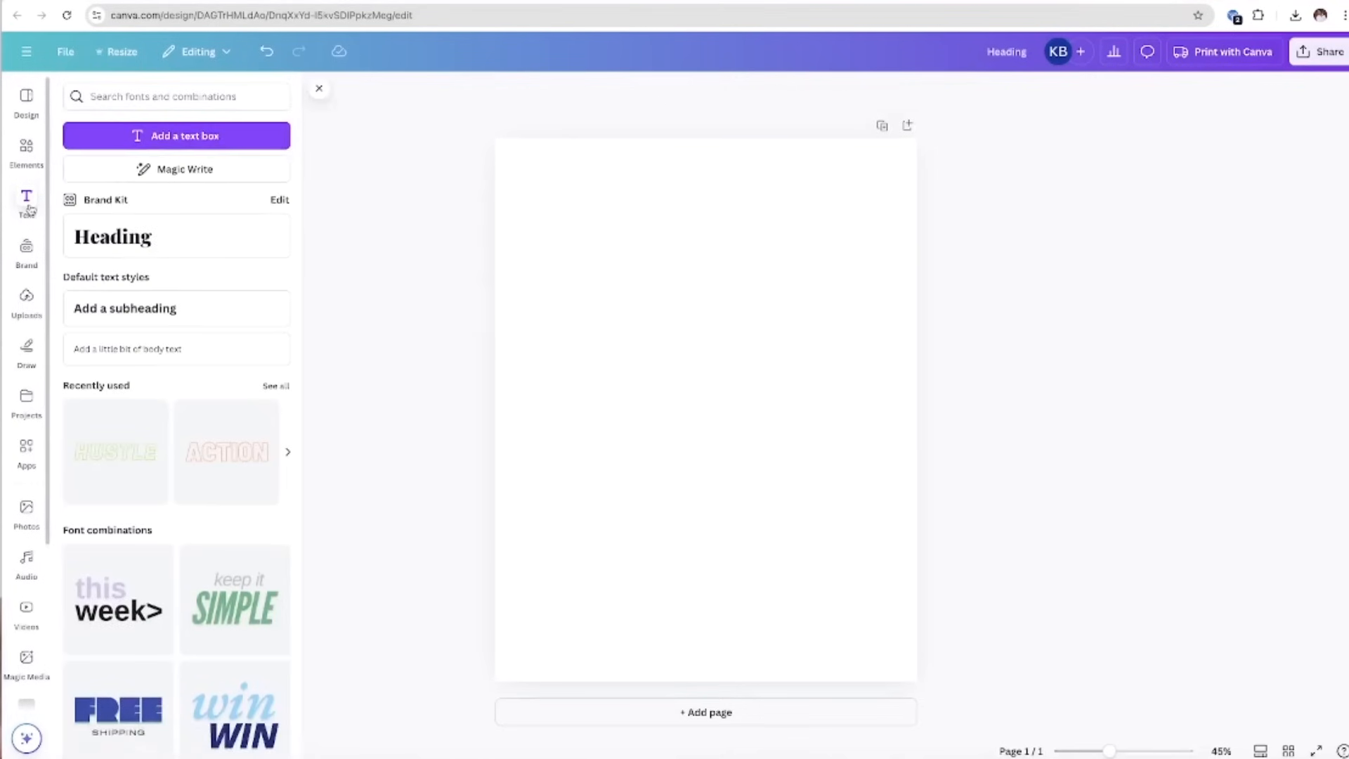
Add a heading to the page and upload Christmas Family Script.otf and Christmas Family.otf from the Christmas Family download folder as custom fonts
click(147, 244)
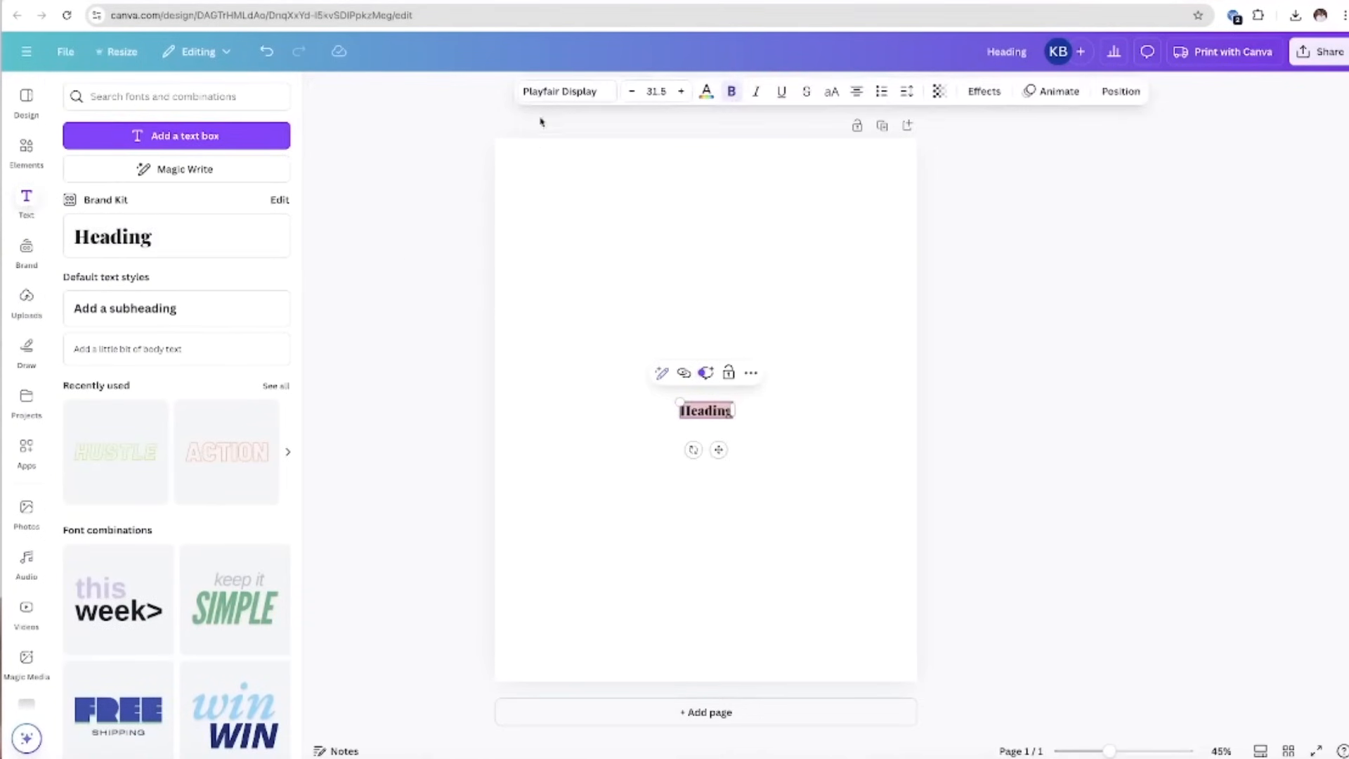
click(593, 96)
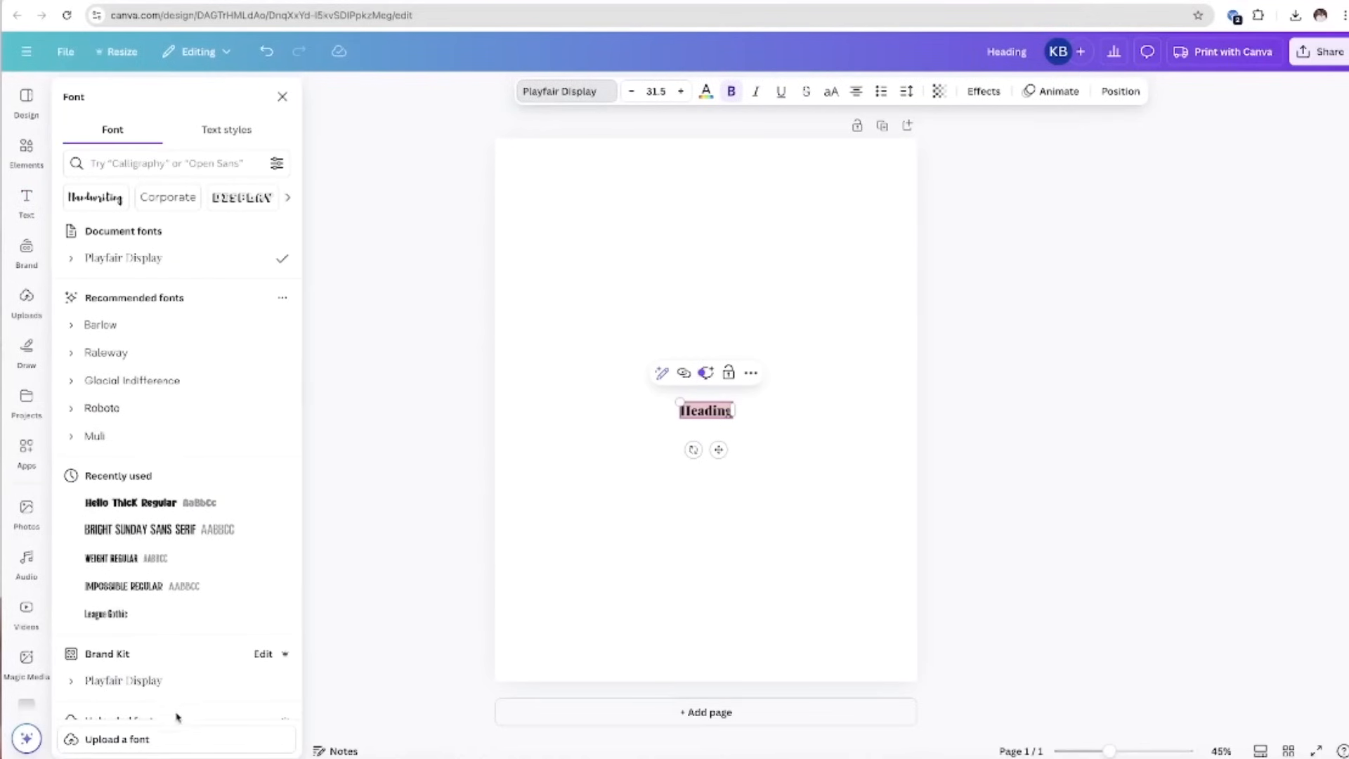
click(128, 742)
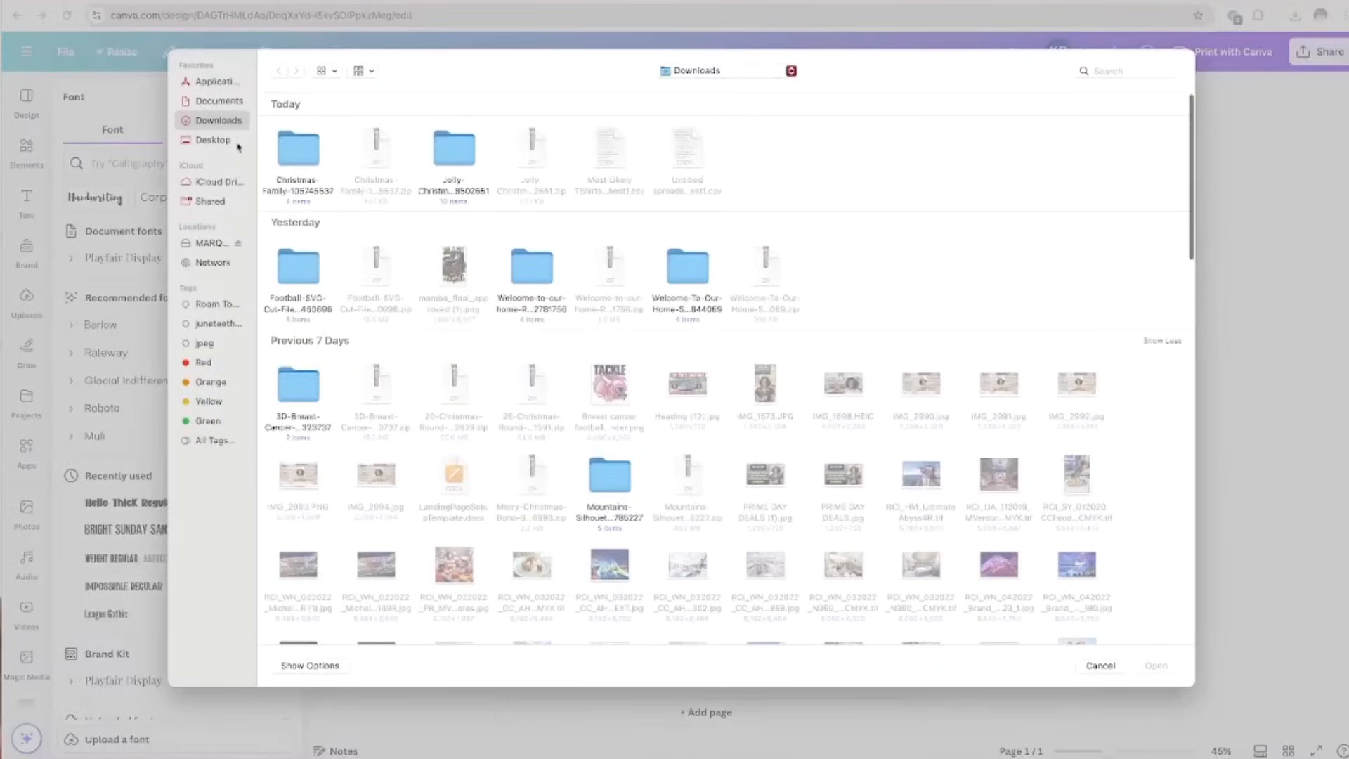
double_click(298, 154)
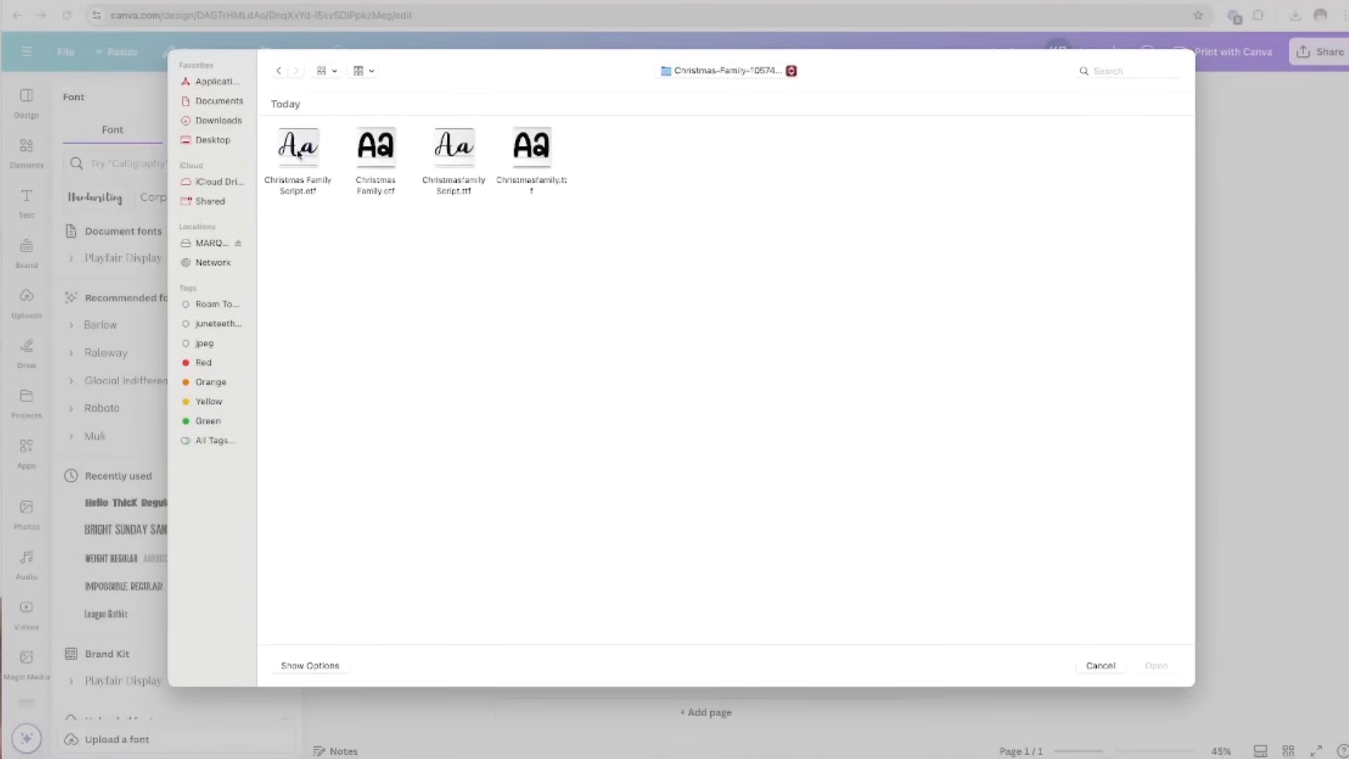
click(312, 166)
shift+click(367, 165)
click(1144, 669)
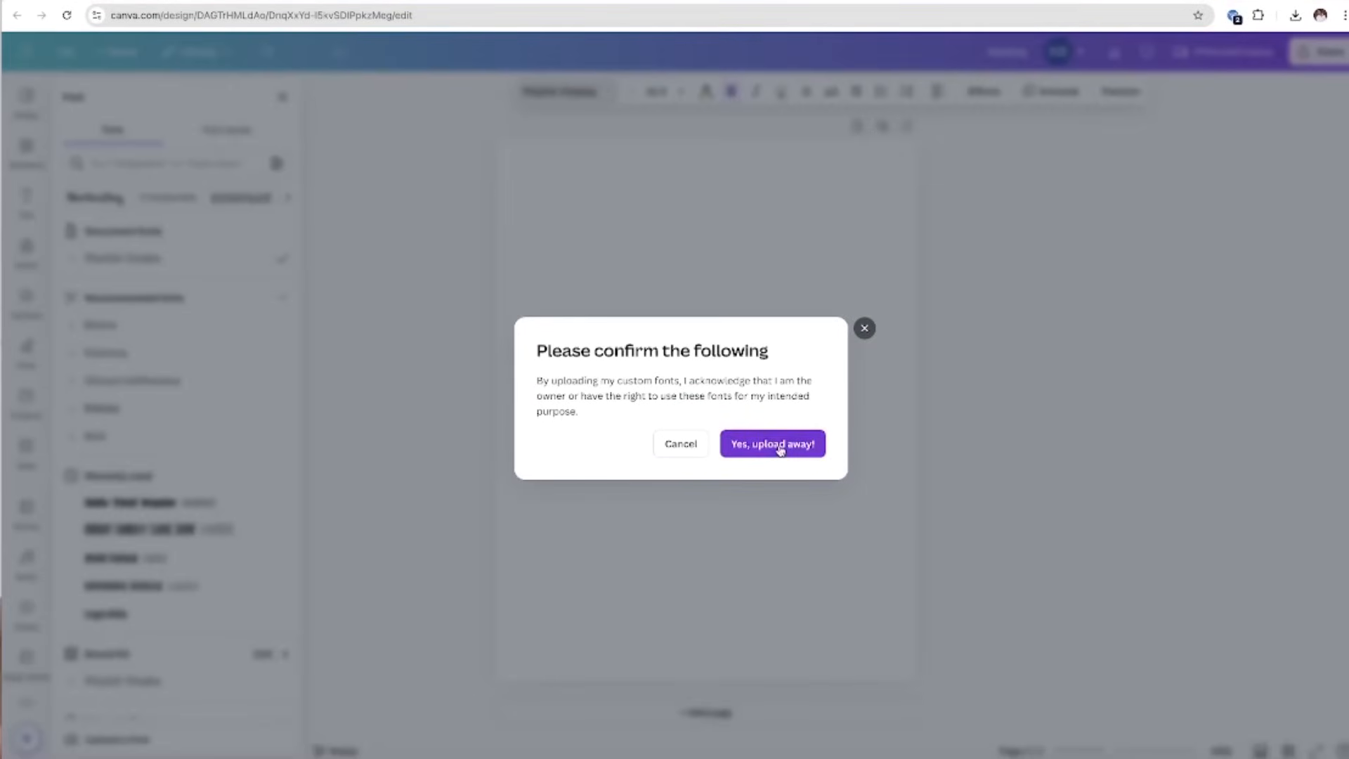
click(780, 449)
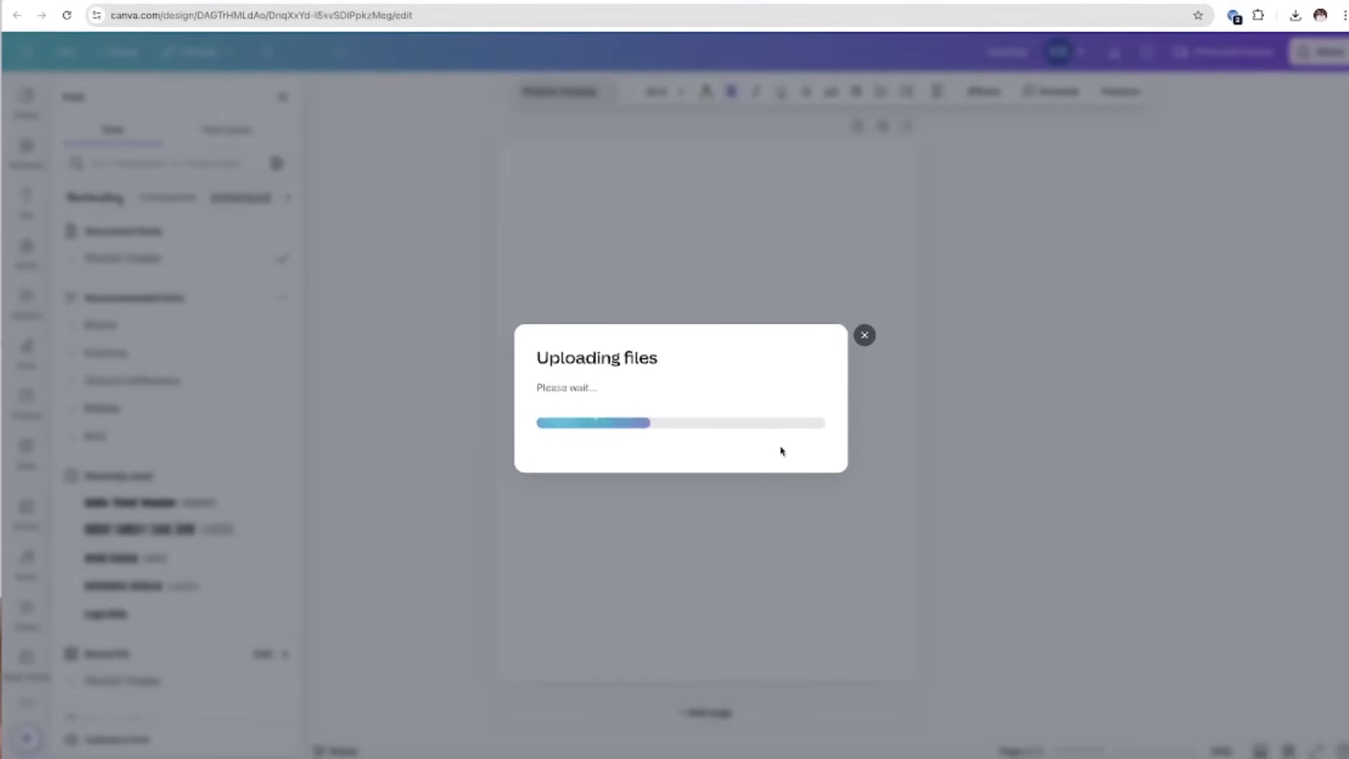
click(777, 499)
Upload the Jolly Christmas Filler, Highlight, Outline, Script and Shadow fonts, keeping all five files when resolving the duplicate-font conflict
click(226, 739)
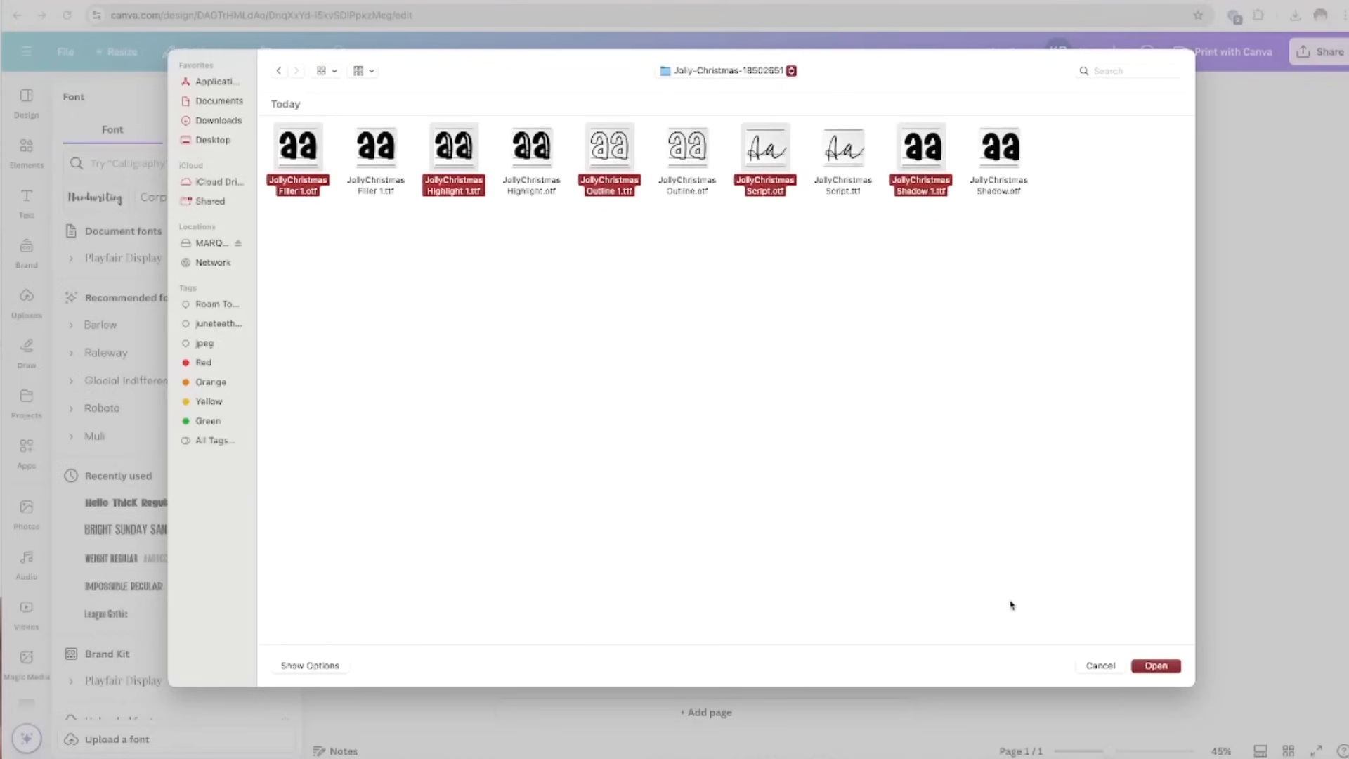
click(1156, 666)
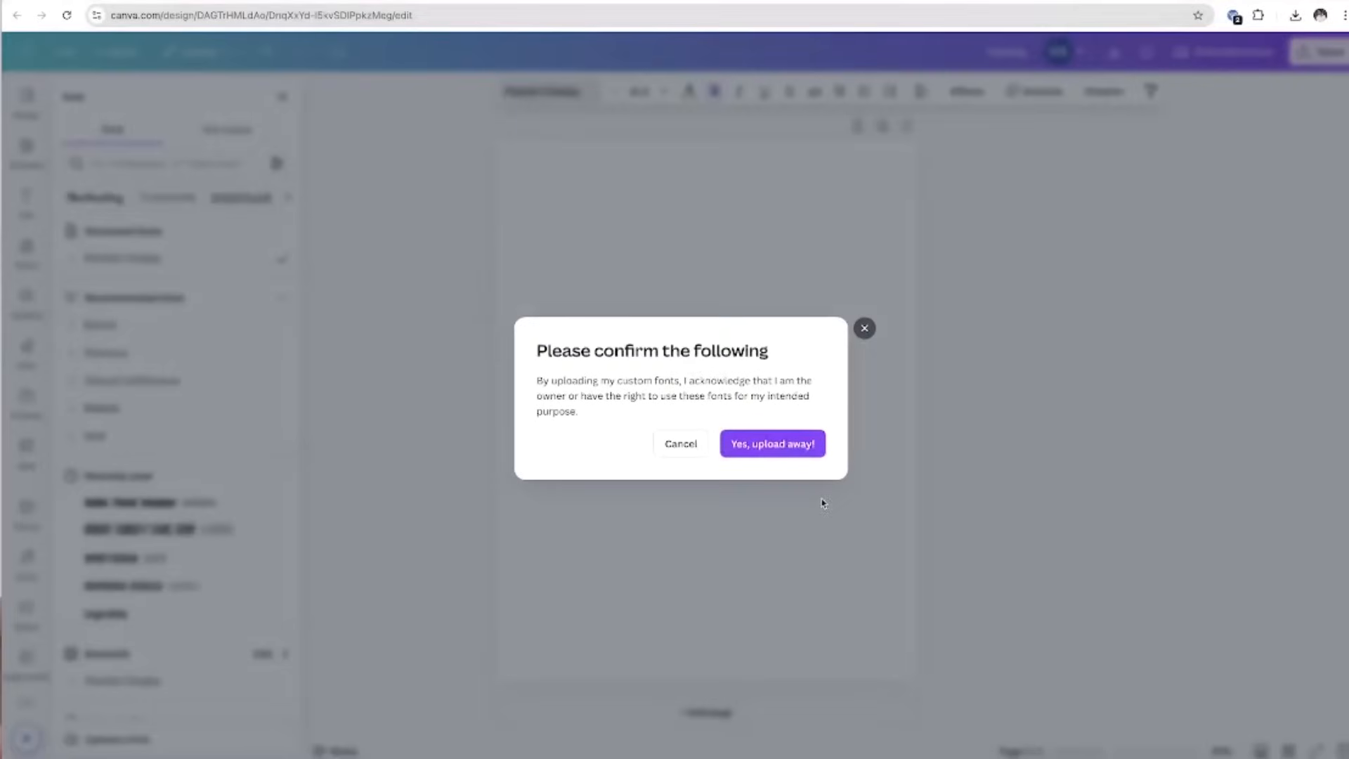
click(773, 443)
click(545, 380)
click(545, 417)
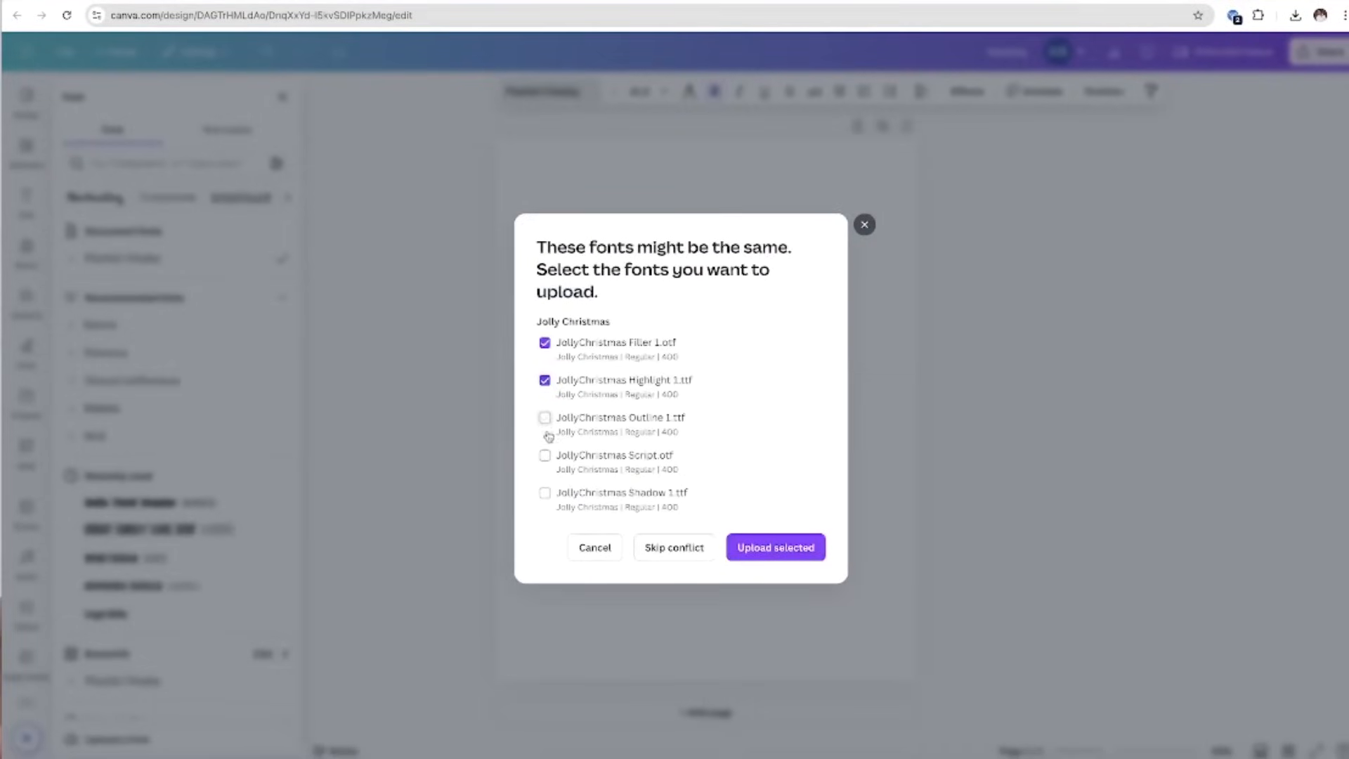
click(545, 457)
click(545, 493)
click(796, 559)
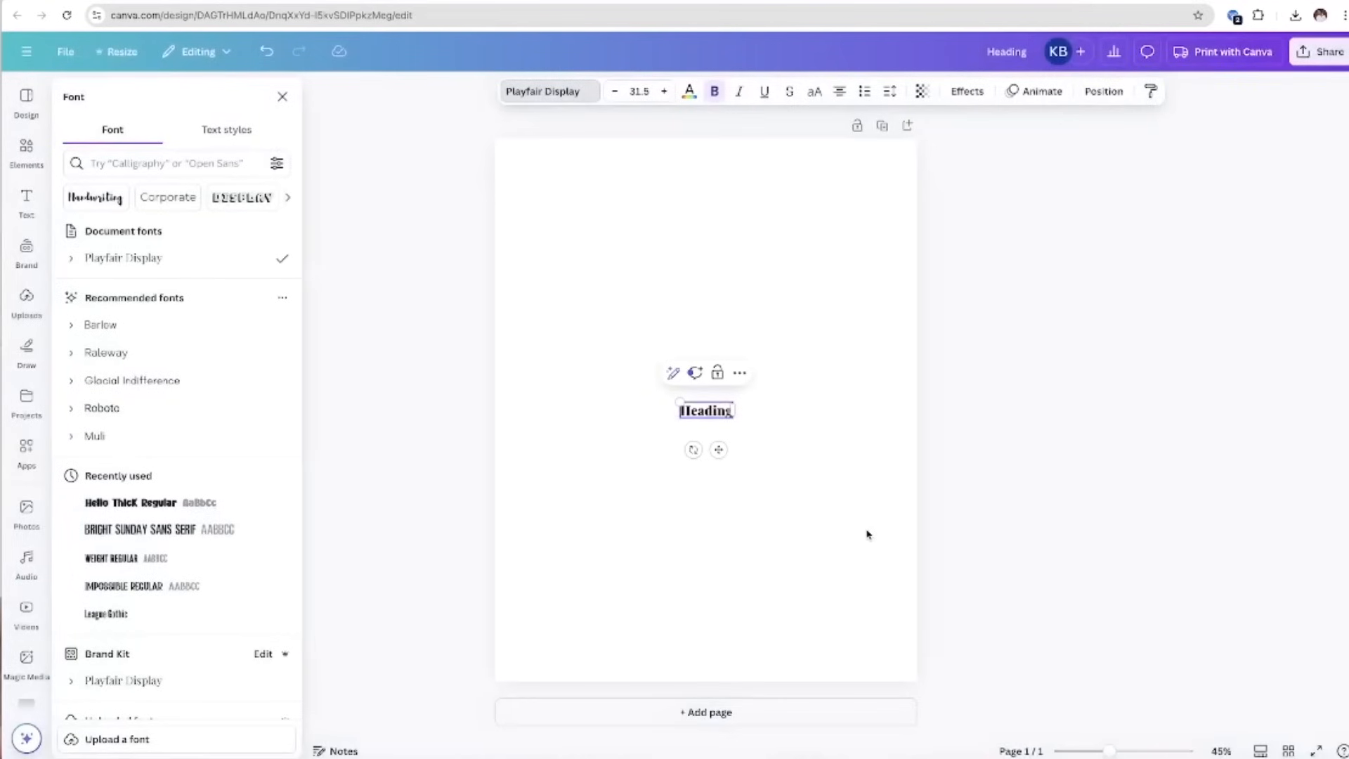
Search the font list for "jolly"
scroll(265, 567, down, 1)
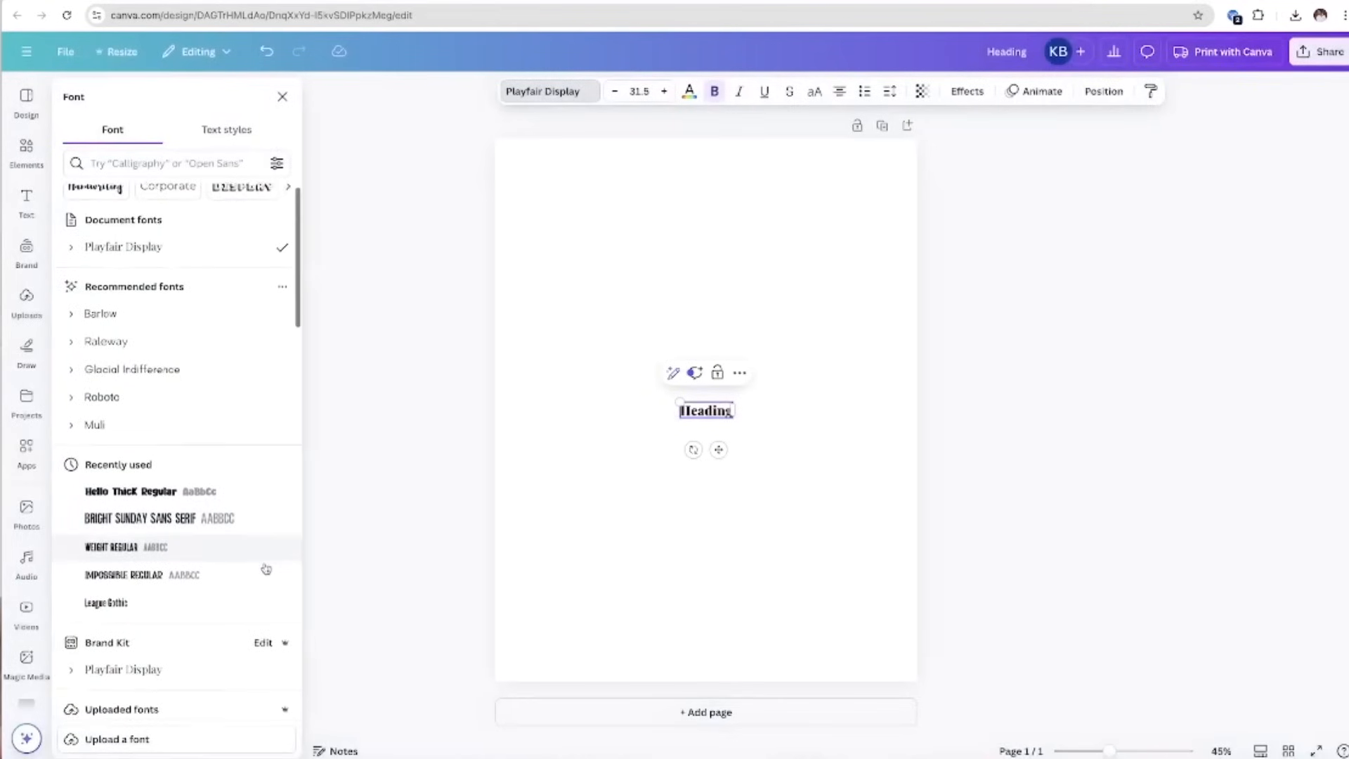
click(196, 160)
text(jally)
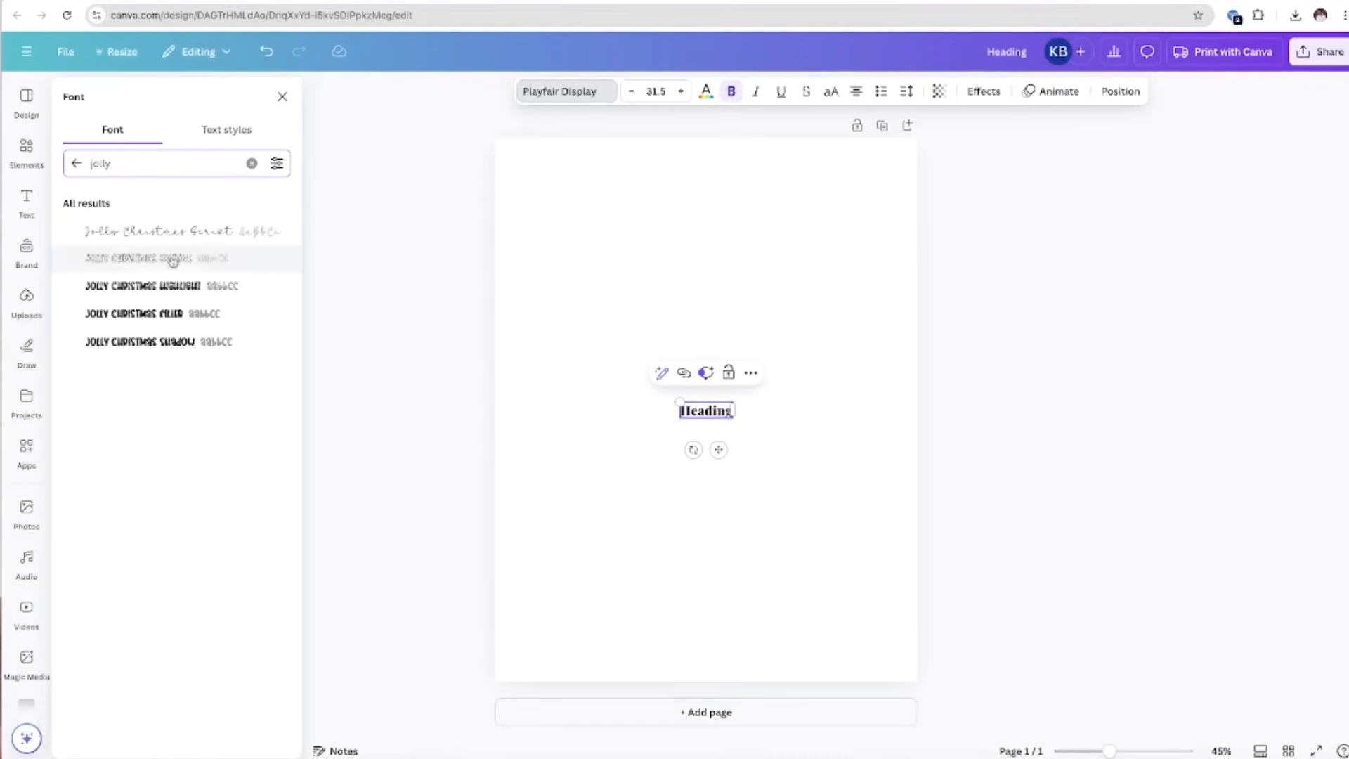
Change the heading to "MOST LIKELY TO..." in the Christmas Family font, enlarge it to size 79.9 and place it near the page's upper edge
text(ERRY)
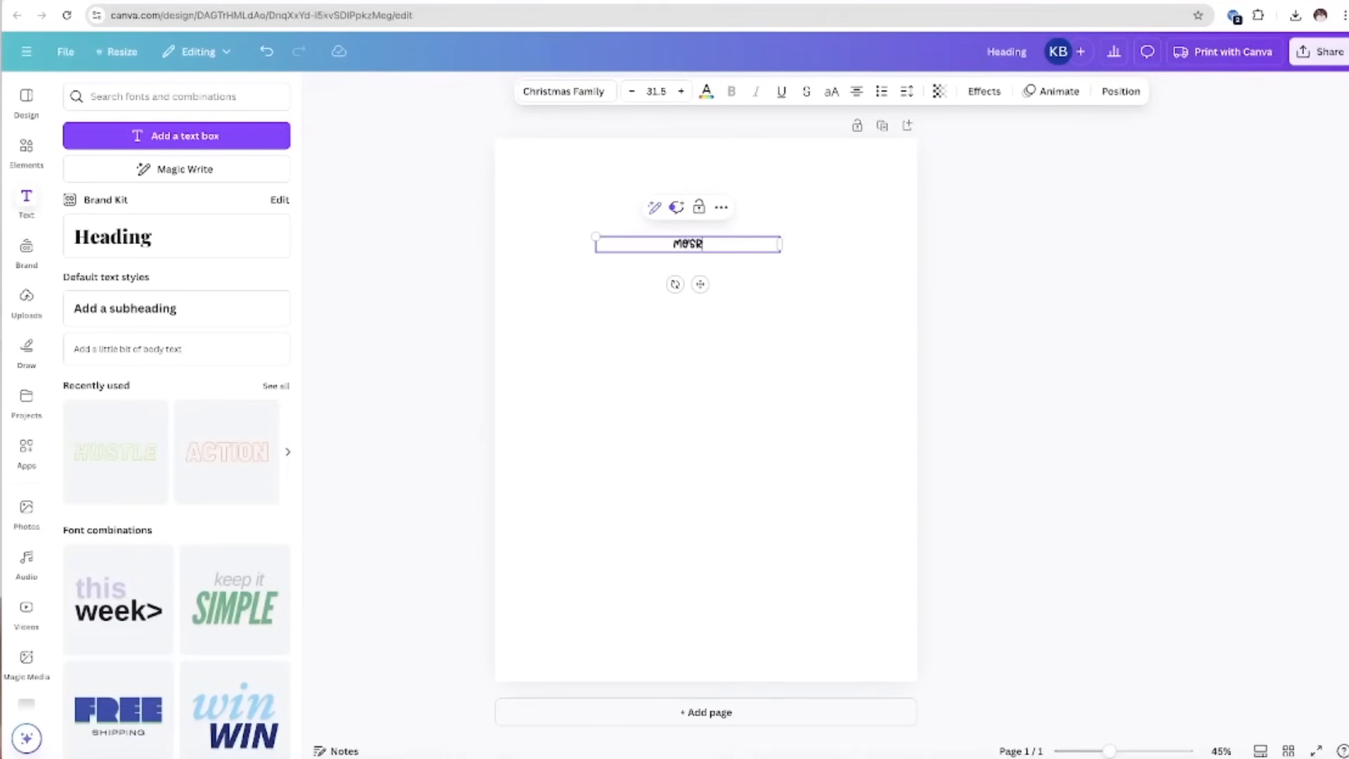
key(BackSpace)
key(BackSpace)
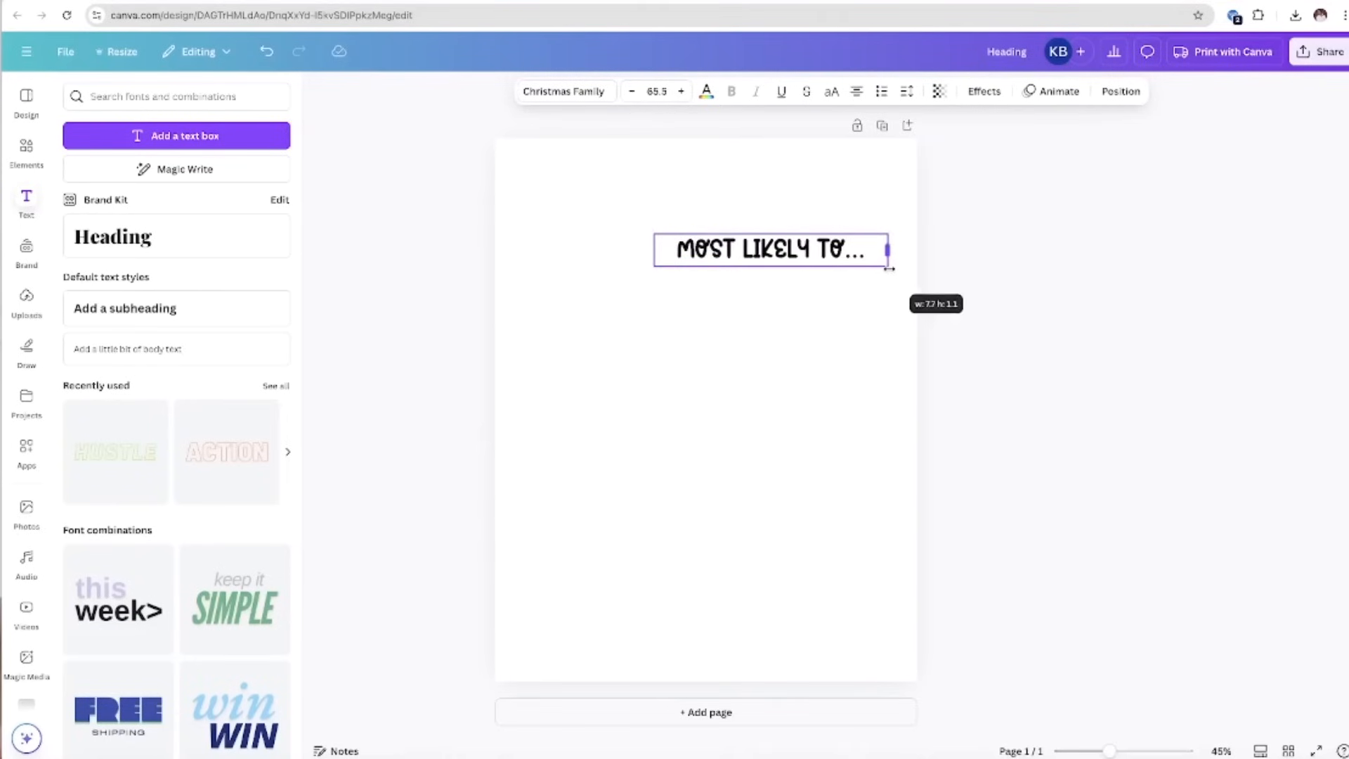
click(705, 285)
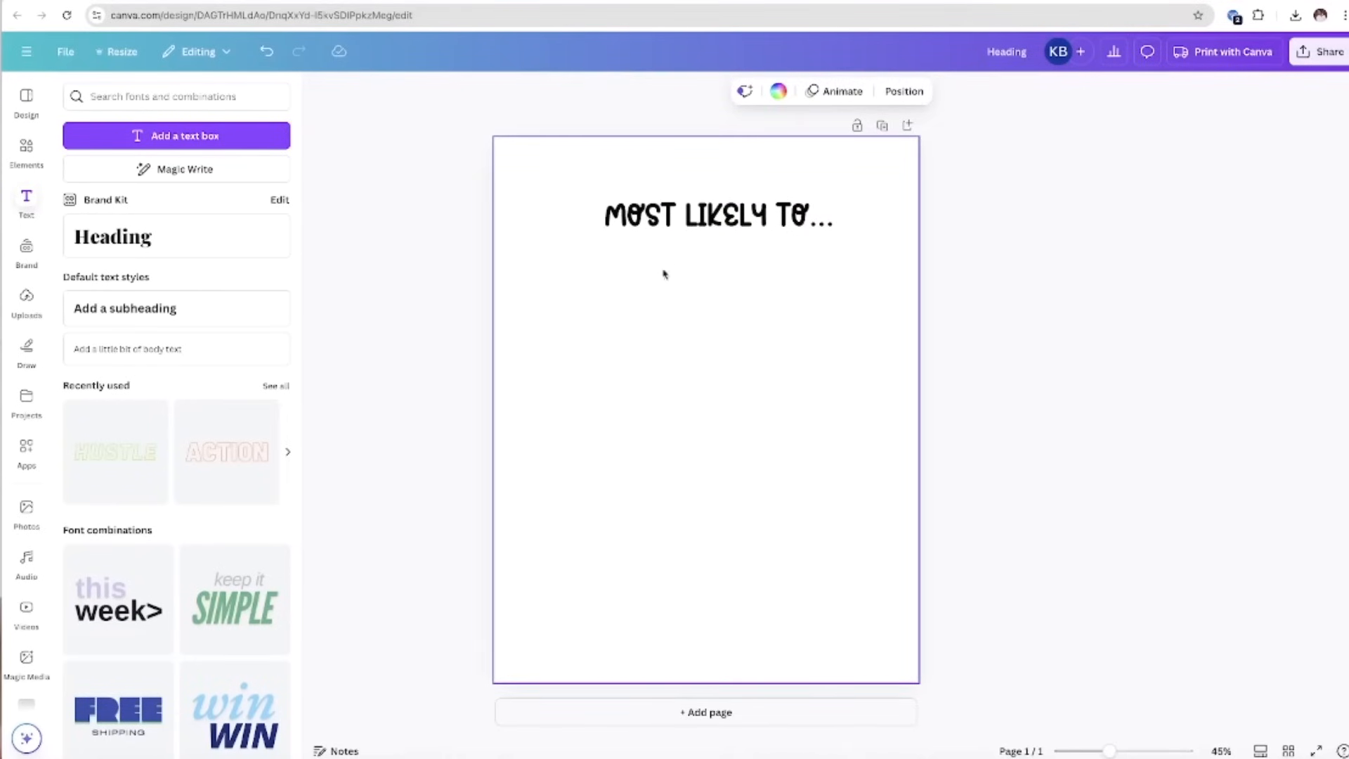
Duplicate the "MOST LIKELY TO..." text below the original and replace the copy's text with the pasted phrase "Eat All the Christmas Cookies"
click(688, 219)
drag(682, 218, 676, 314)
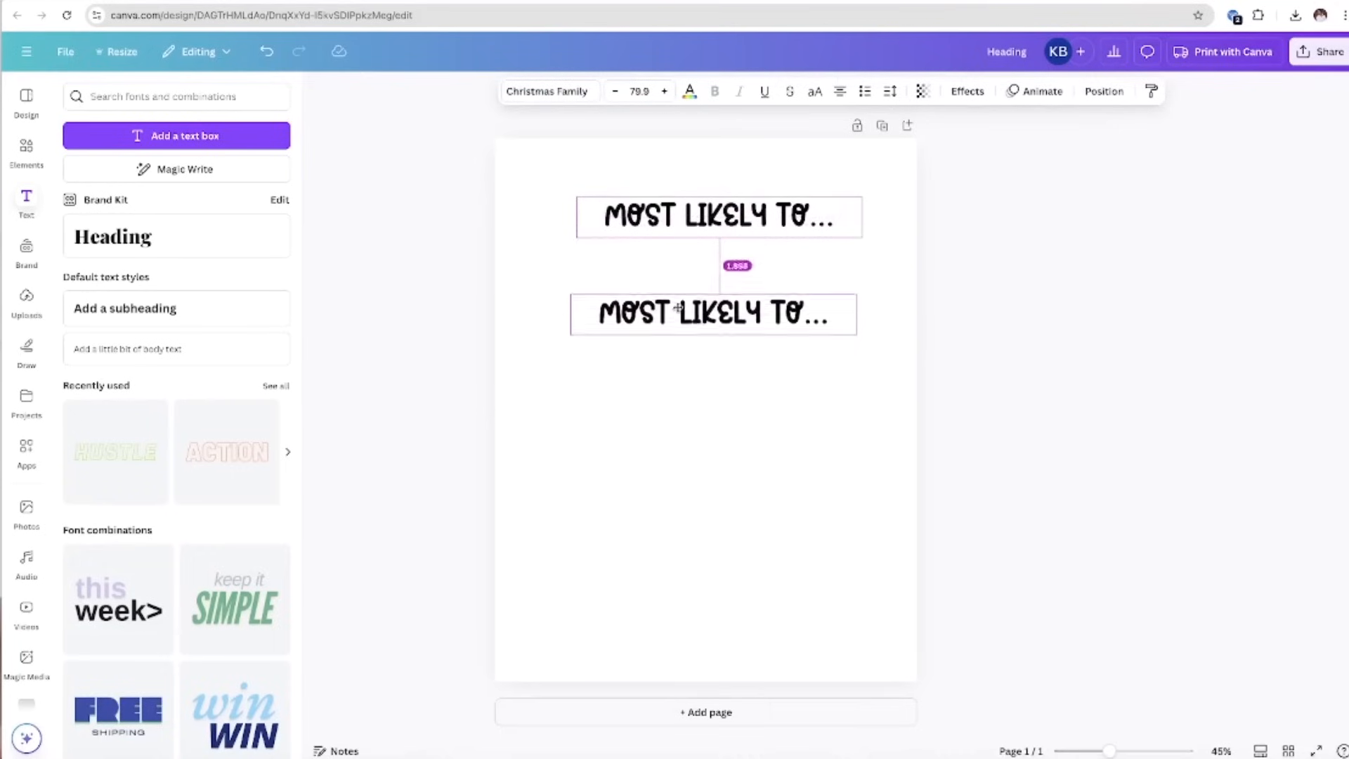
double_click(826, 317)
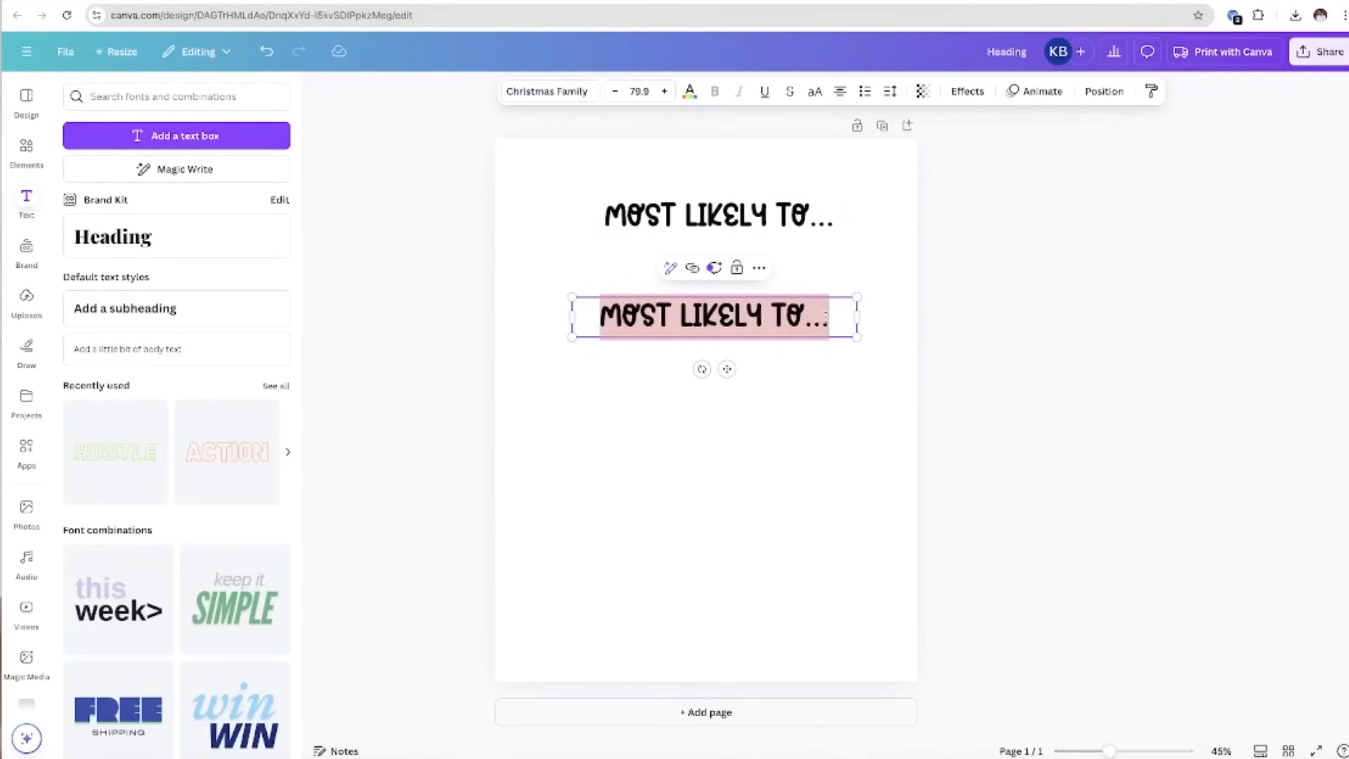
key(BackSpace)
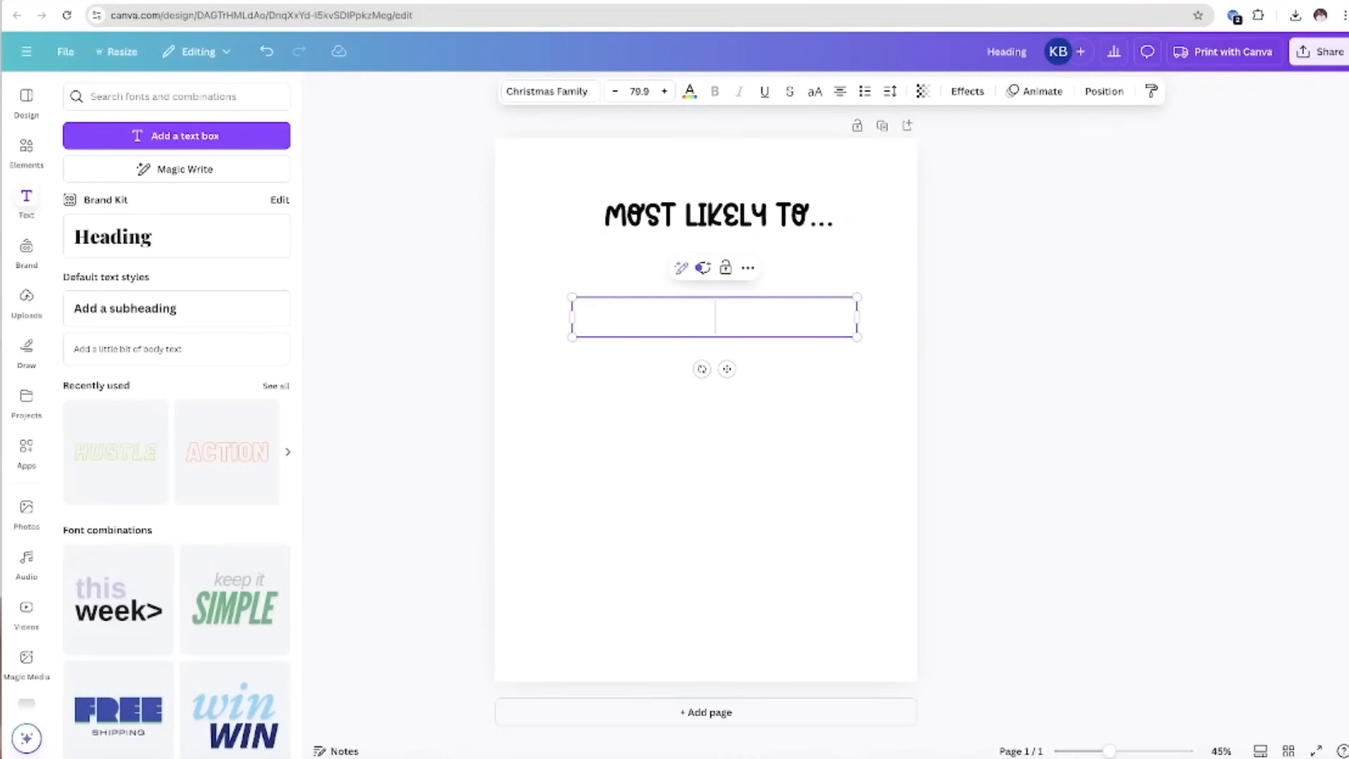
right_click(716, 307)
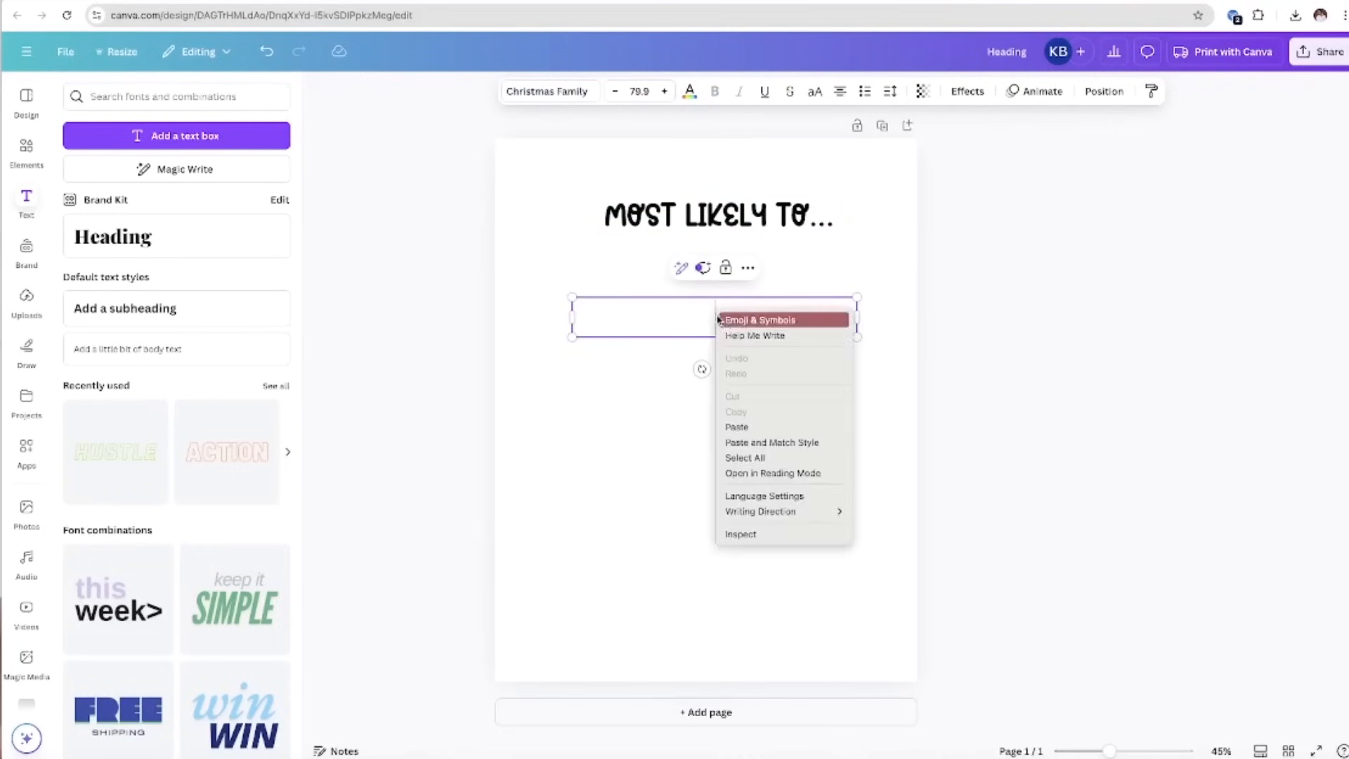
click(738, 425)
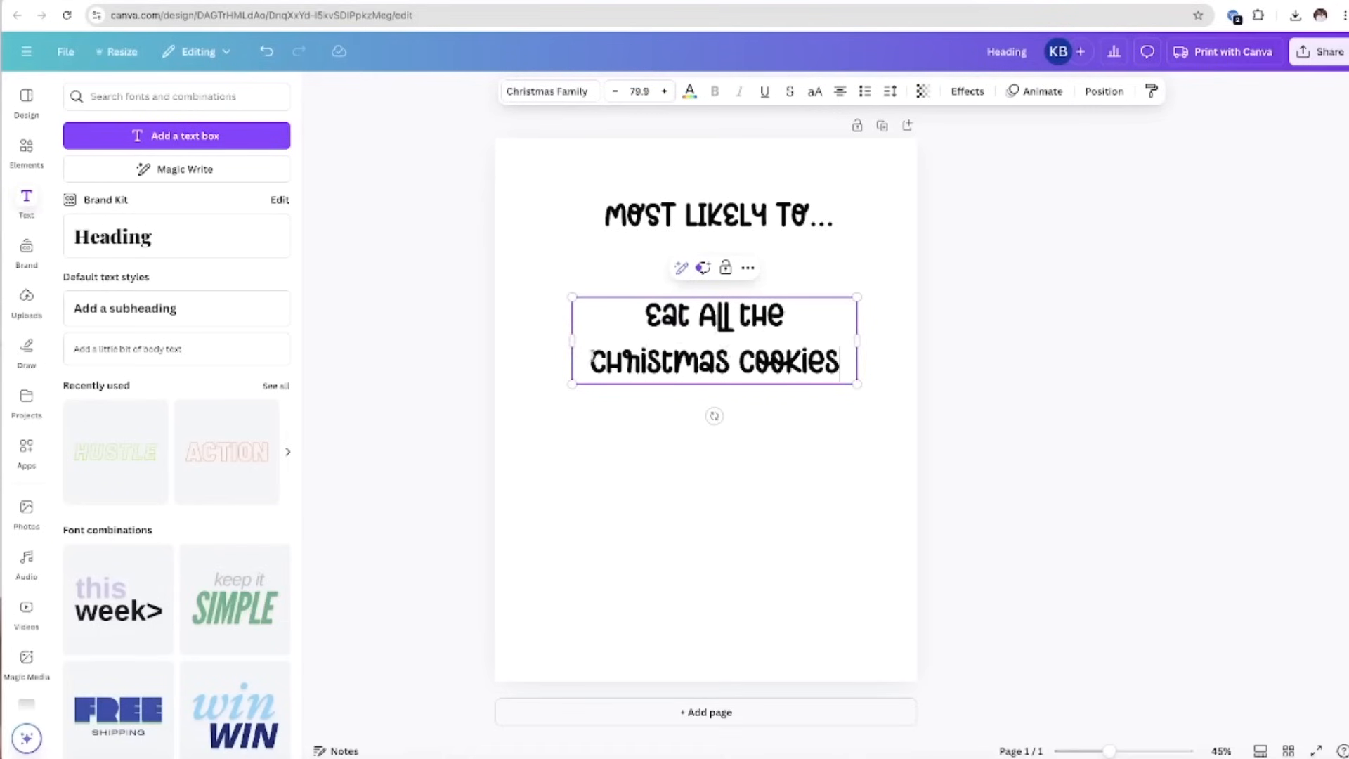
Try the Christmas Family Script font on the "Eat All the Christmas Cookies" phrase and return it to Christmas Family Regular
drag(843, 364, 617, 317)
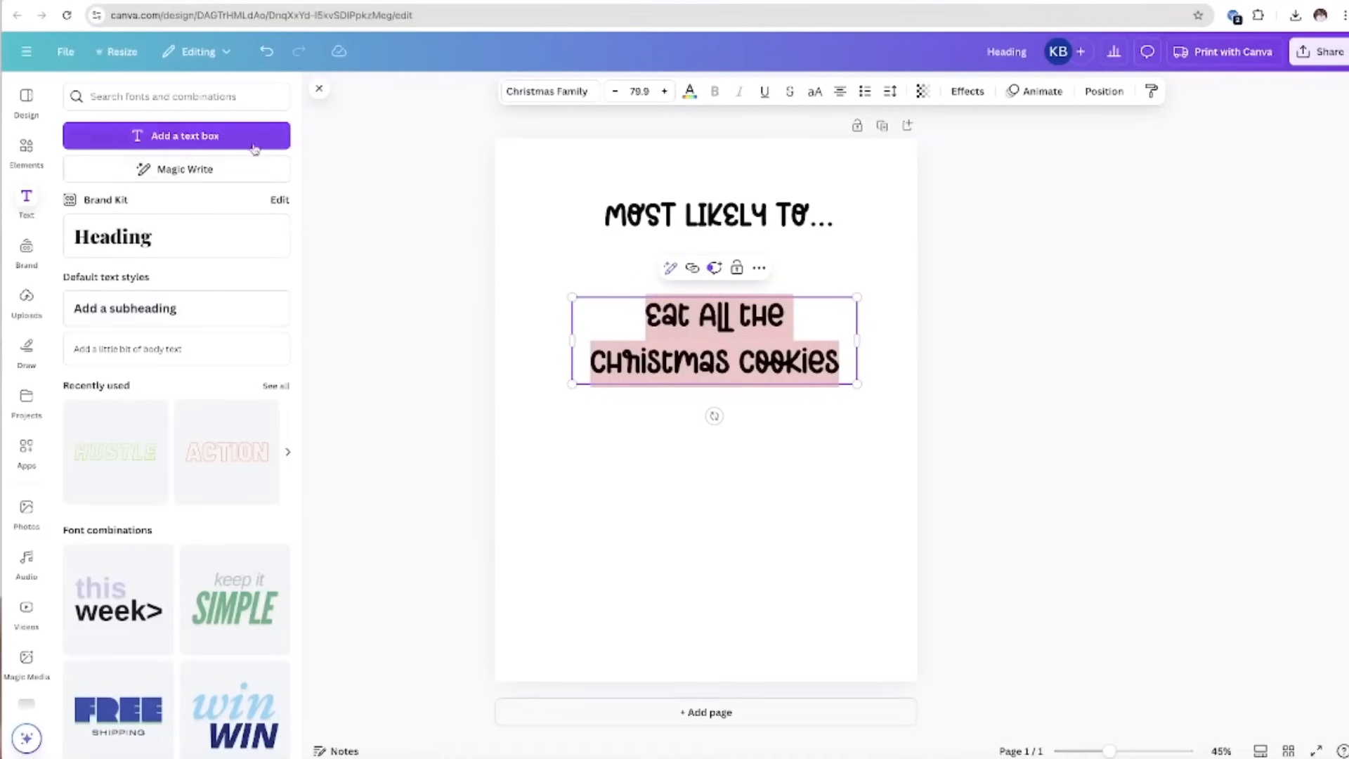
click(576, 92)
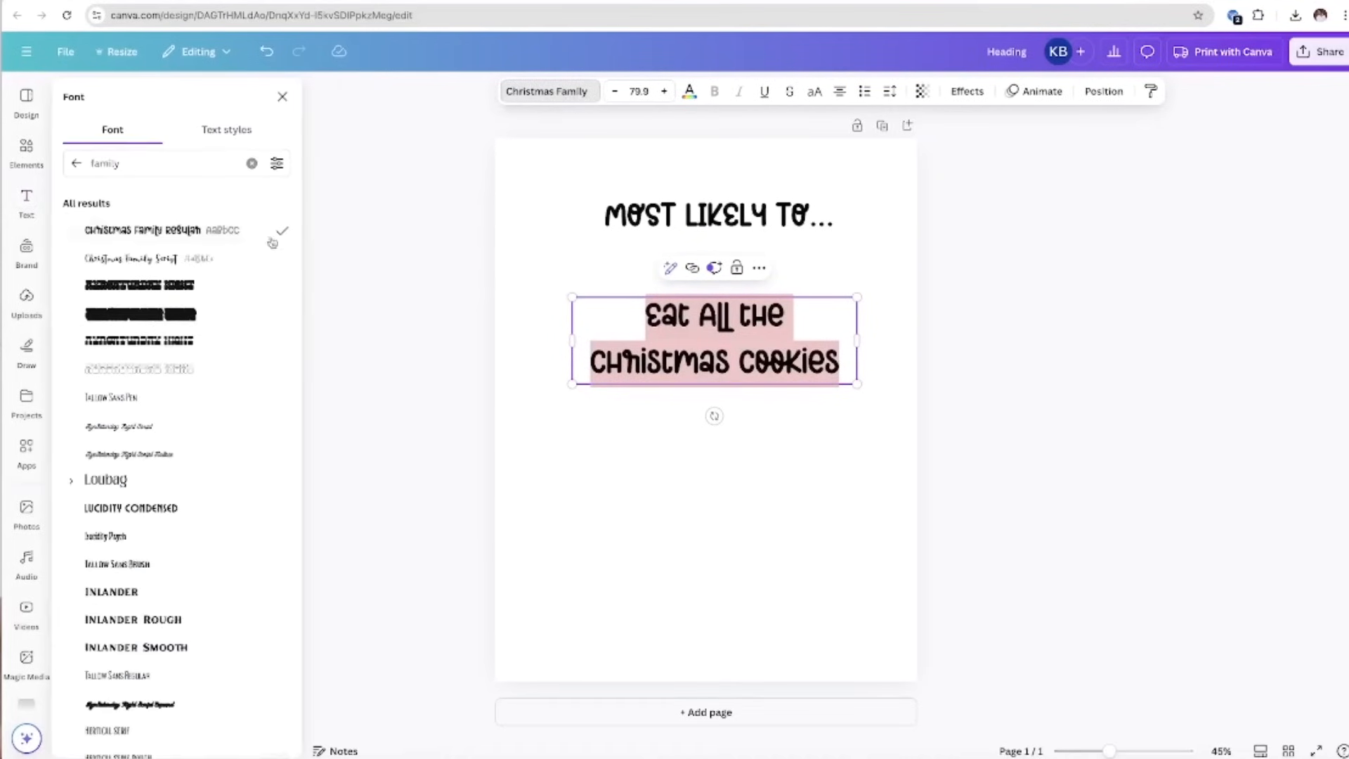
click(156, 260)
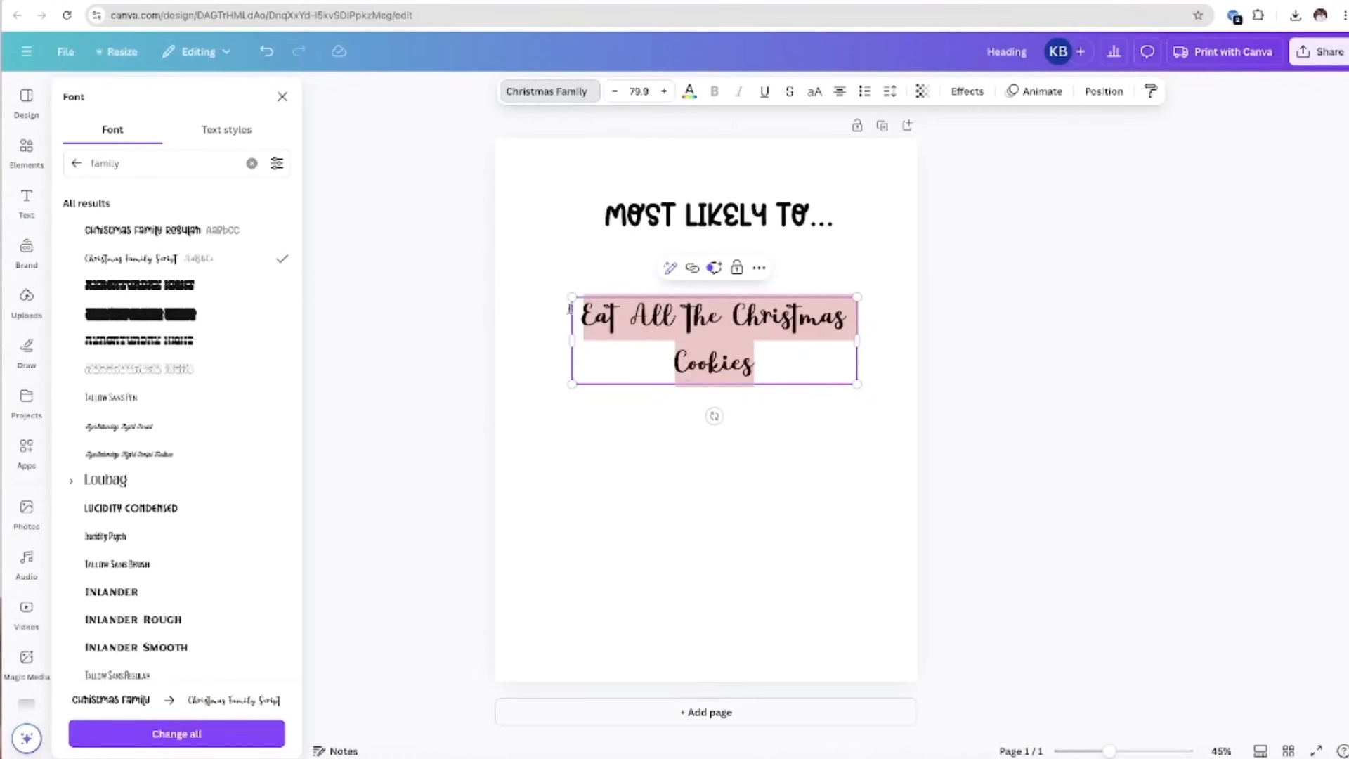
click(177, 233)
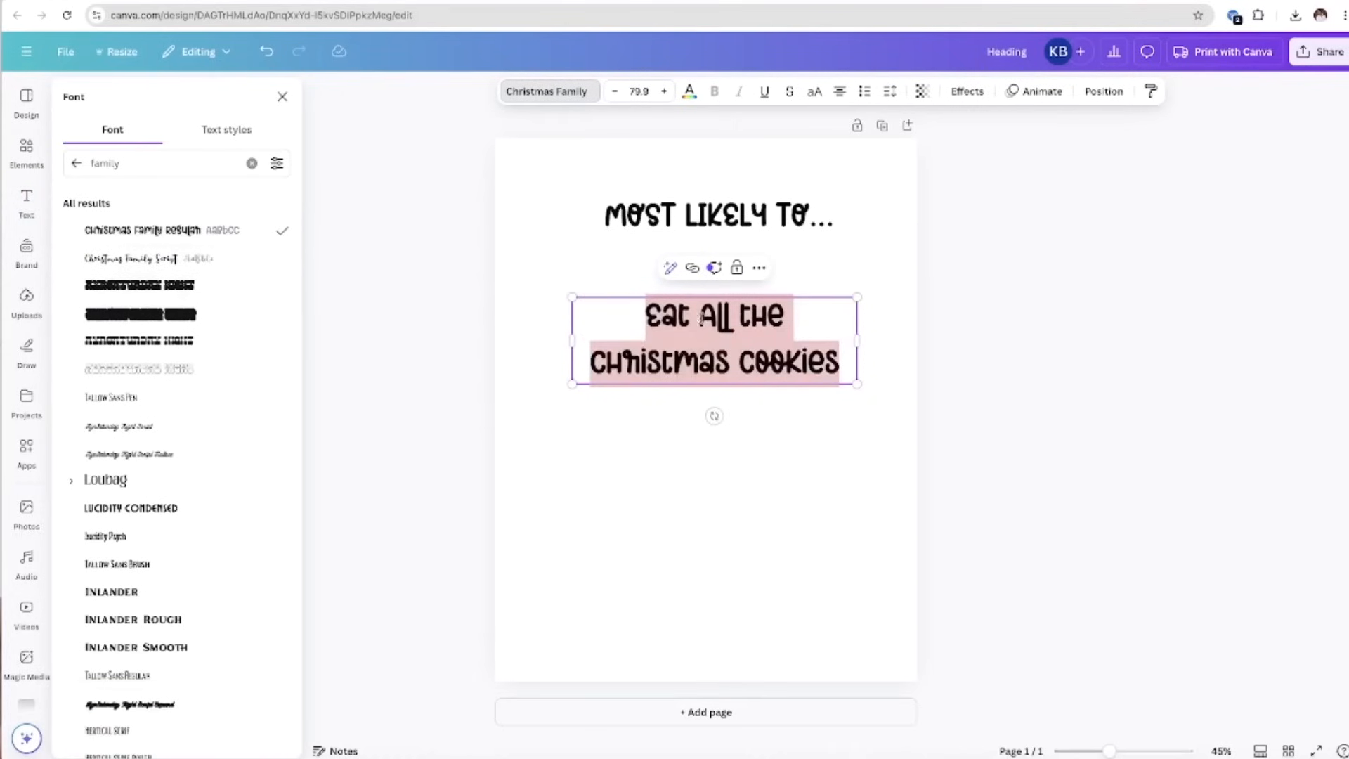
Change the "MOST LIKELY TO..." heading to the Christmas Family Script font
click(786, 222)
triple_click(836, 221)
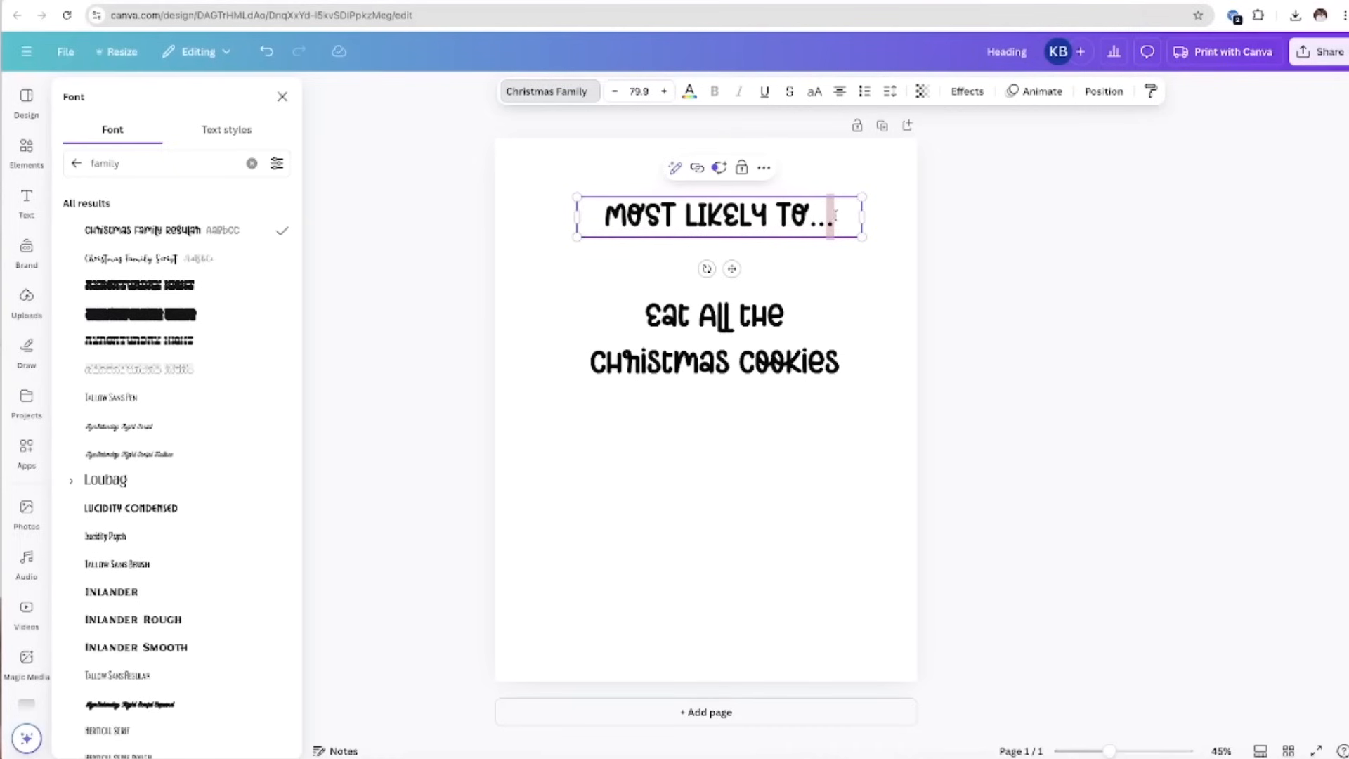
click(103, 258)
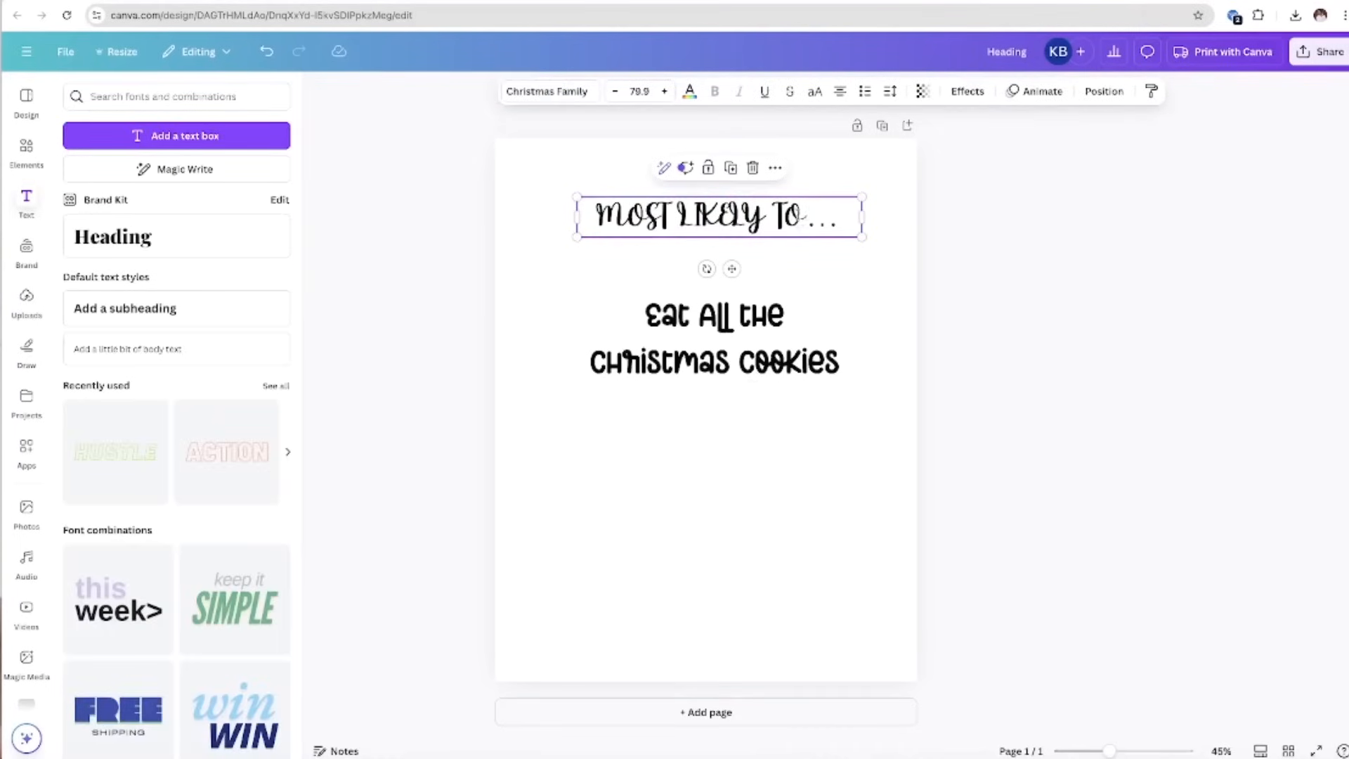
Retype the heading in title case as "Most Likely To..."
key(BackSpace)
key(BackSpace)
key(BackSpace)
key(BackSpace)
key(BackSpace)
key(BackSpace)
key(BackSpace)
key(BackSpace)
key(BackSpace)
key(BackSpace)
key(BackSpace)
key(BackSpace)
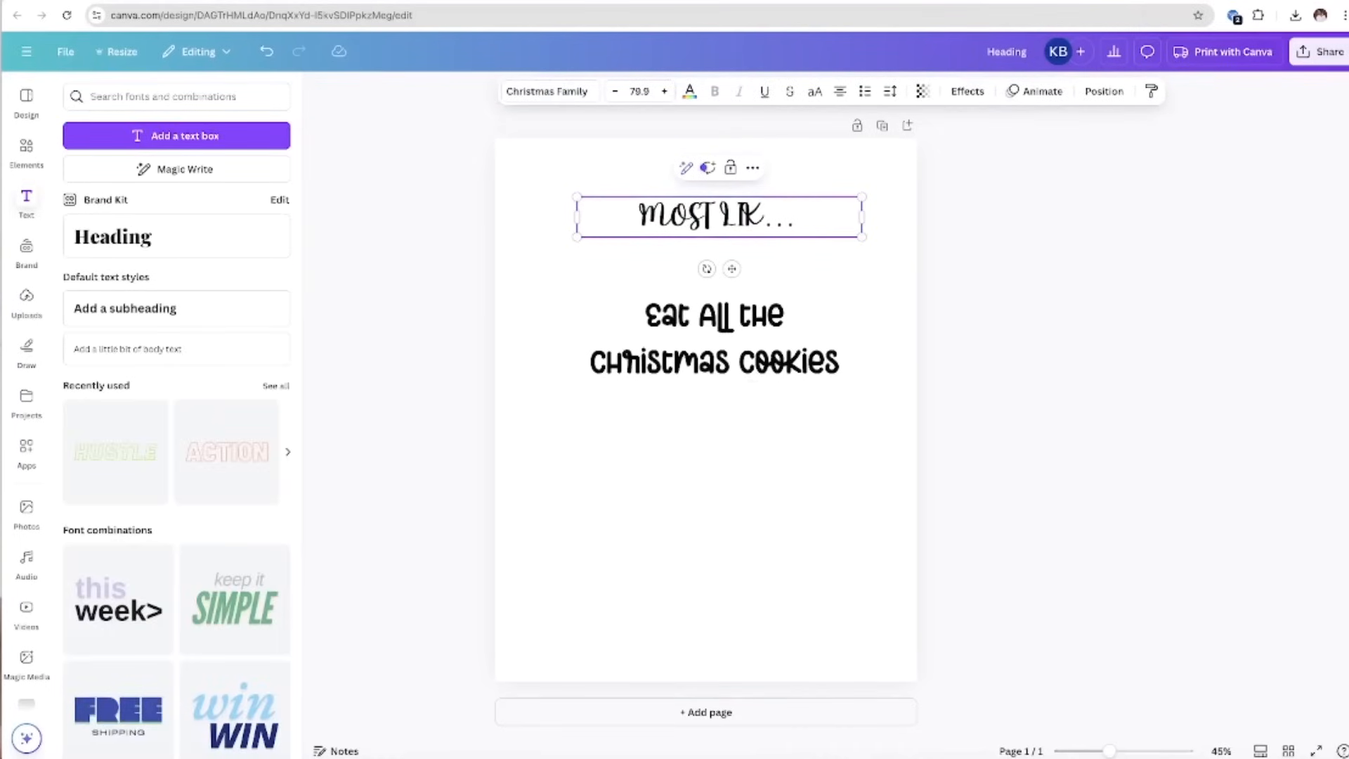
key(BackSpace)
text(ost Likely To)
Move the "Eat All the Christmas Cookies" phrase up, closer beneath the heading
click(746, 447)
click(733, 364)
drag(735, 367, 727, 329)
Colour the heading's words "Most" and "To..." dark red and "Likely" dark green
click(704, 212)
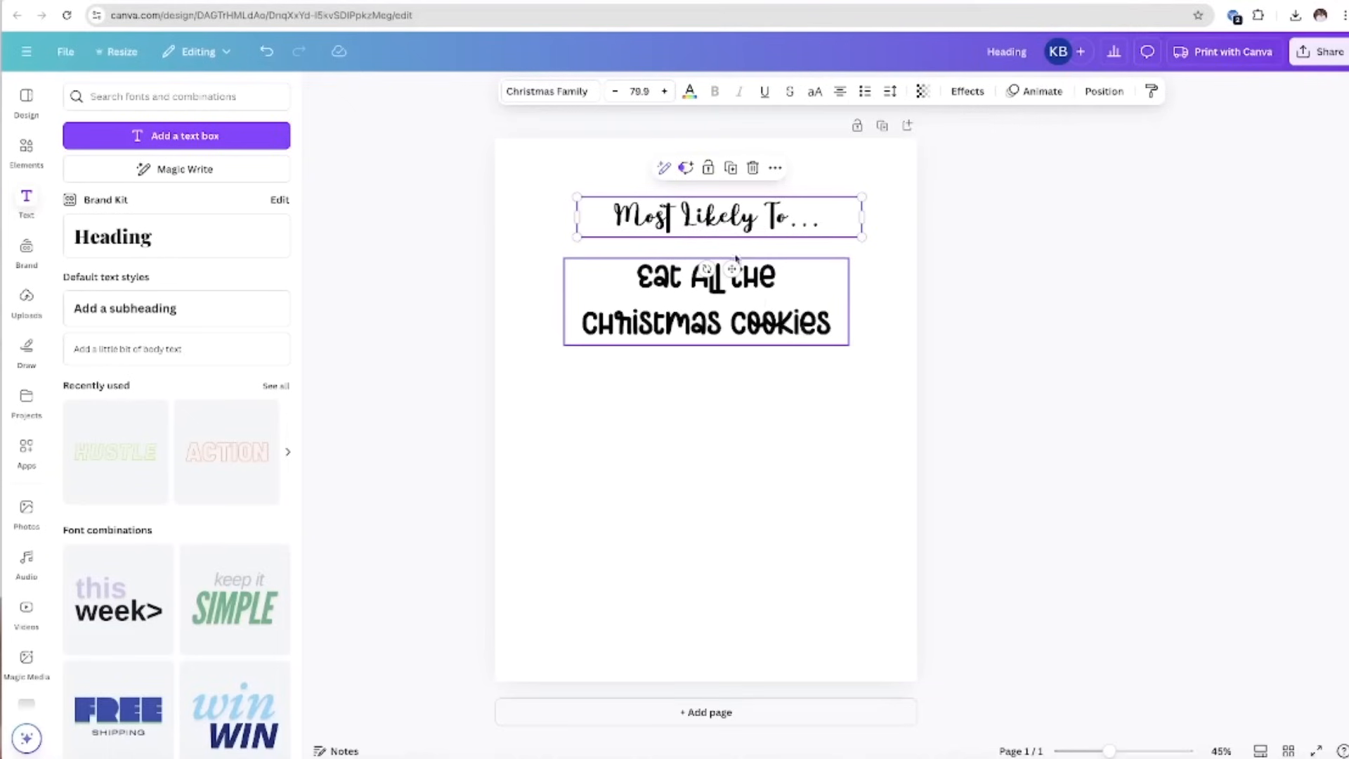
drag(670, 224, 605, 218)
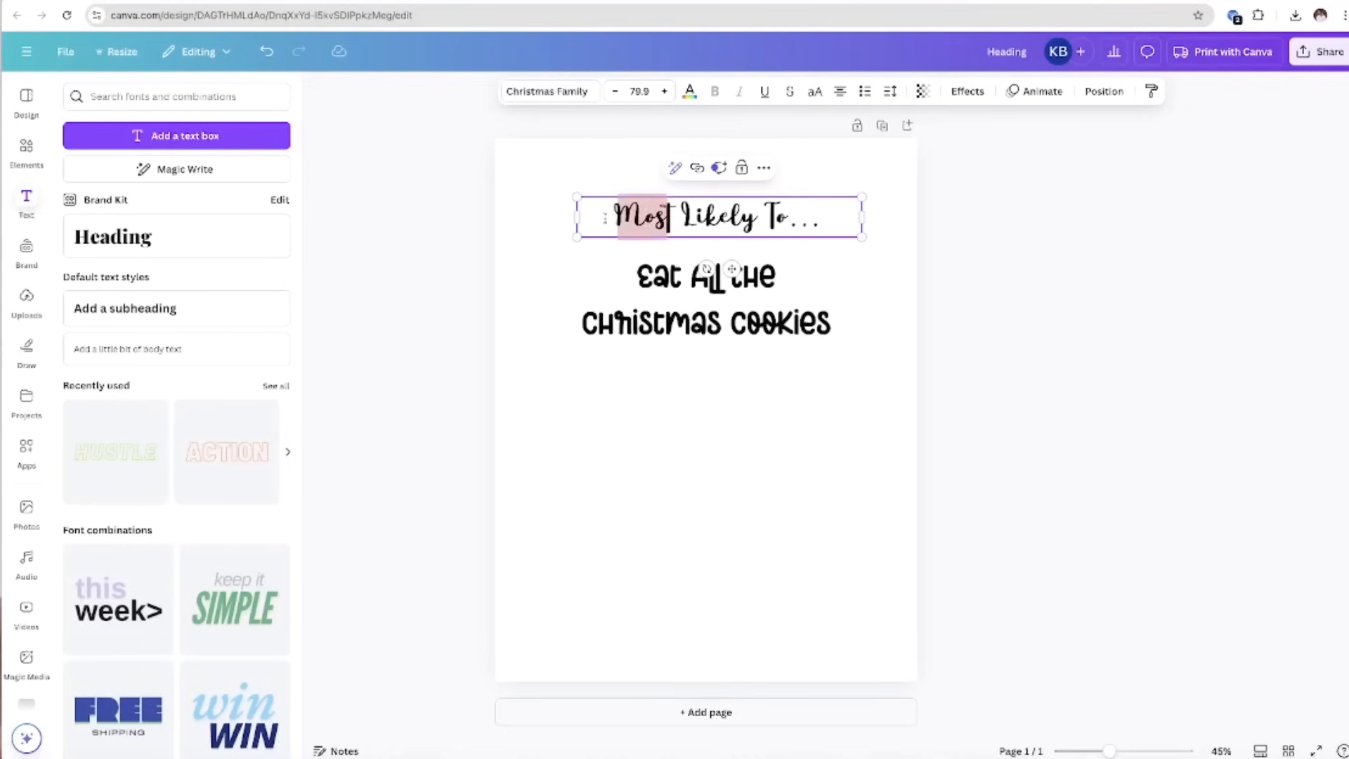
click(689, 91)
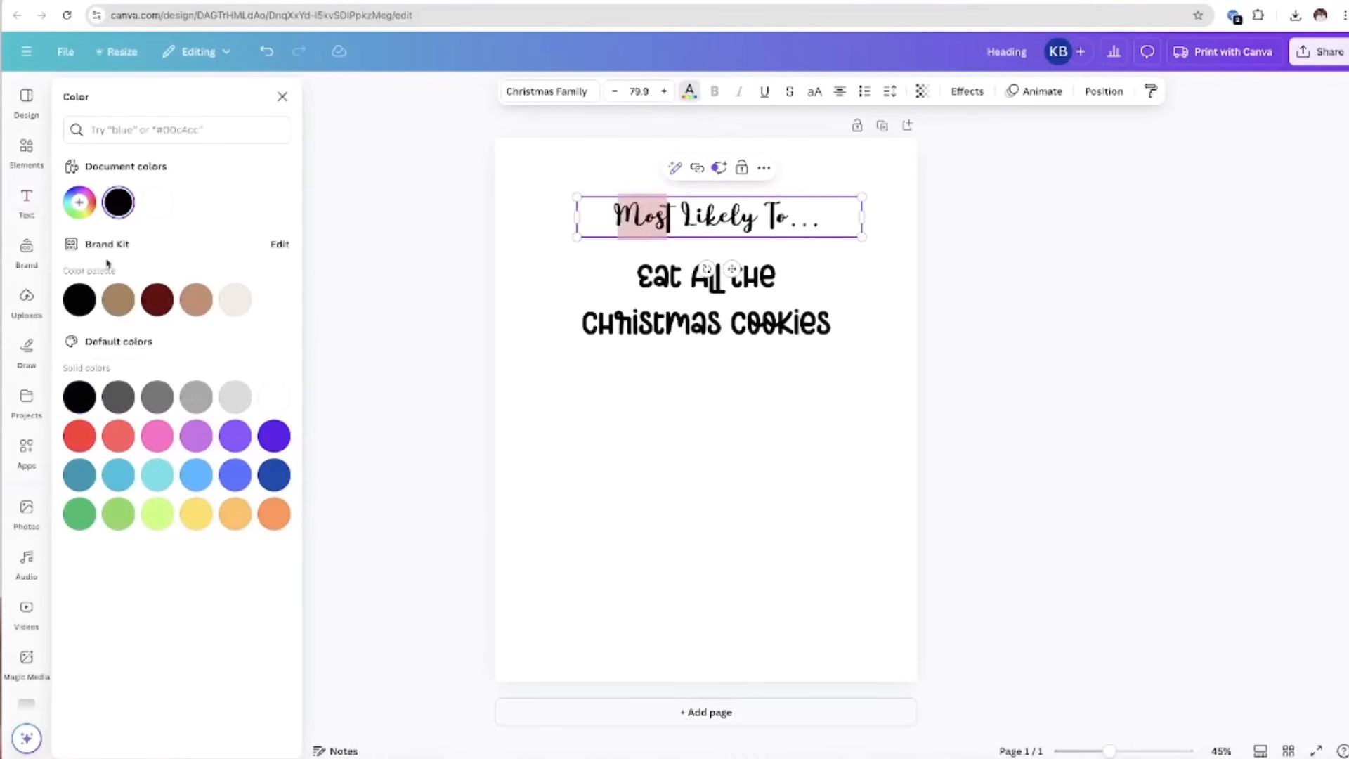
click(79, 202)
click(260, 256)
drag(758, 216, 684, 210)
click(79, 203)
click(134, 323)
click(260, 279)
drag(822, 218, 765, 218)
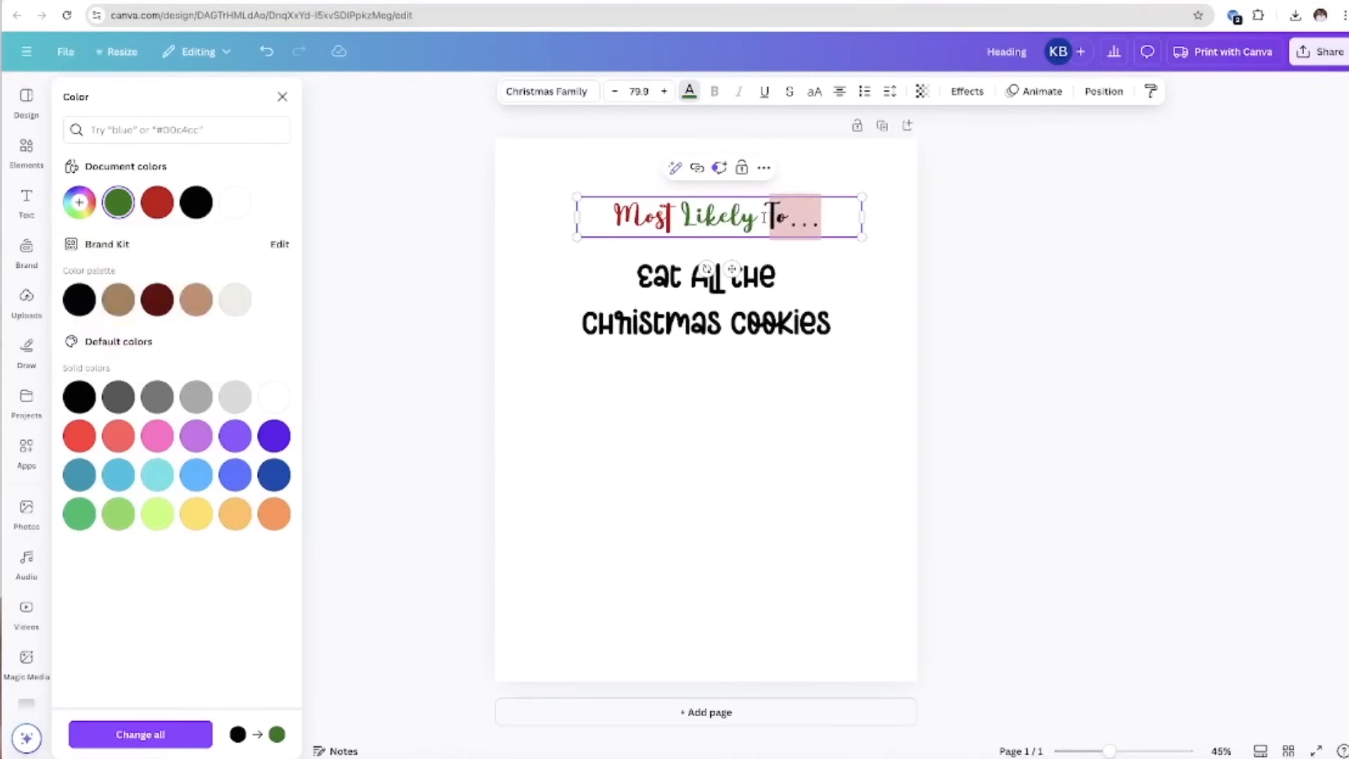
click(157, 202)
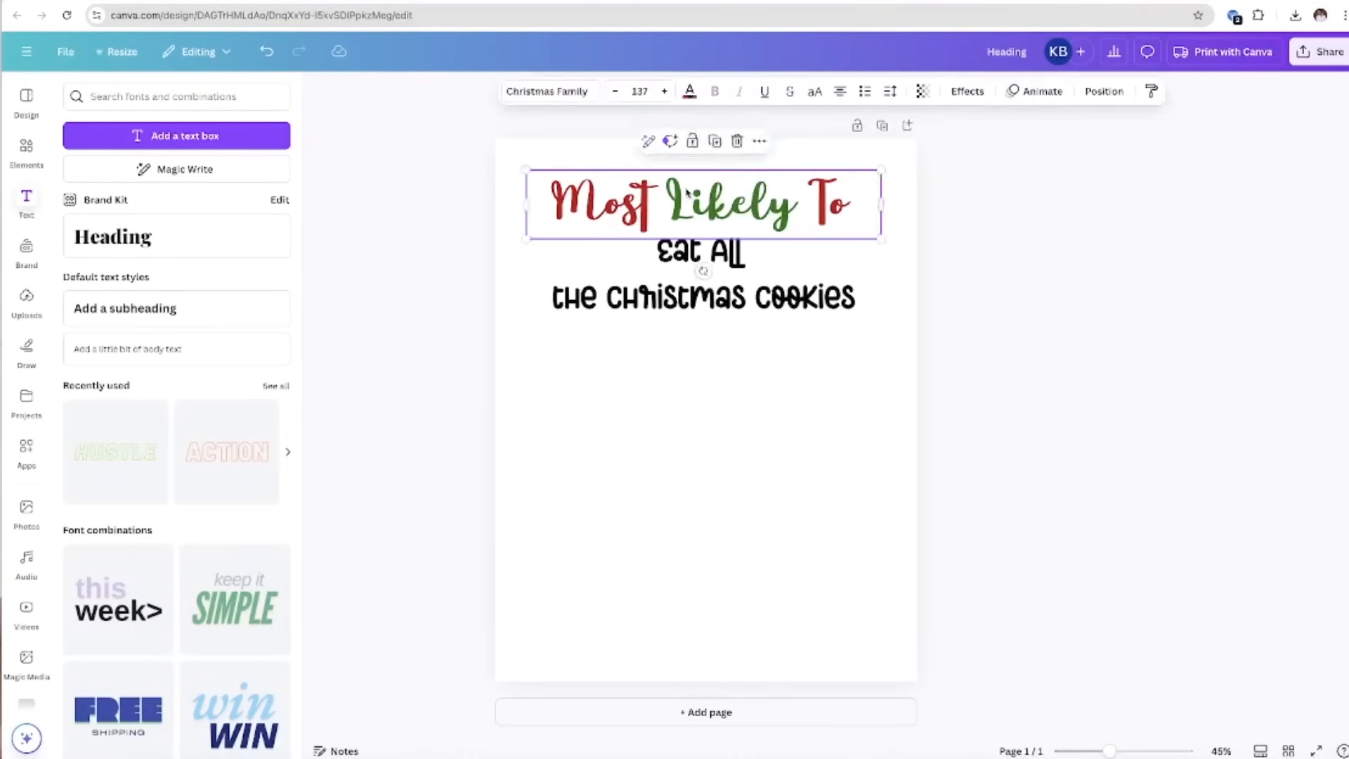
Duplicate the heading and the phrase, placing the copies together lower on the page
key(ctrl+d)
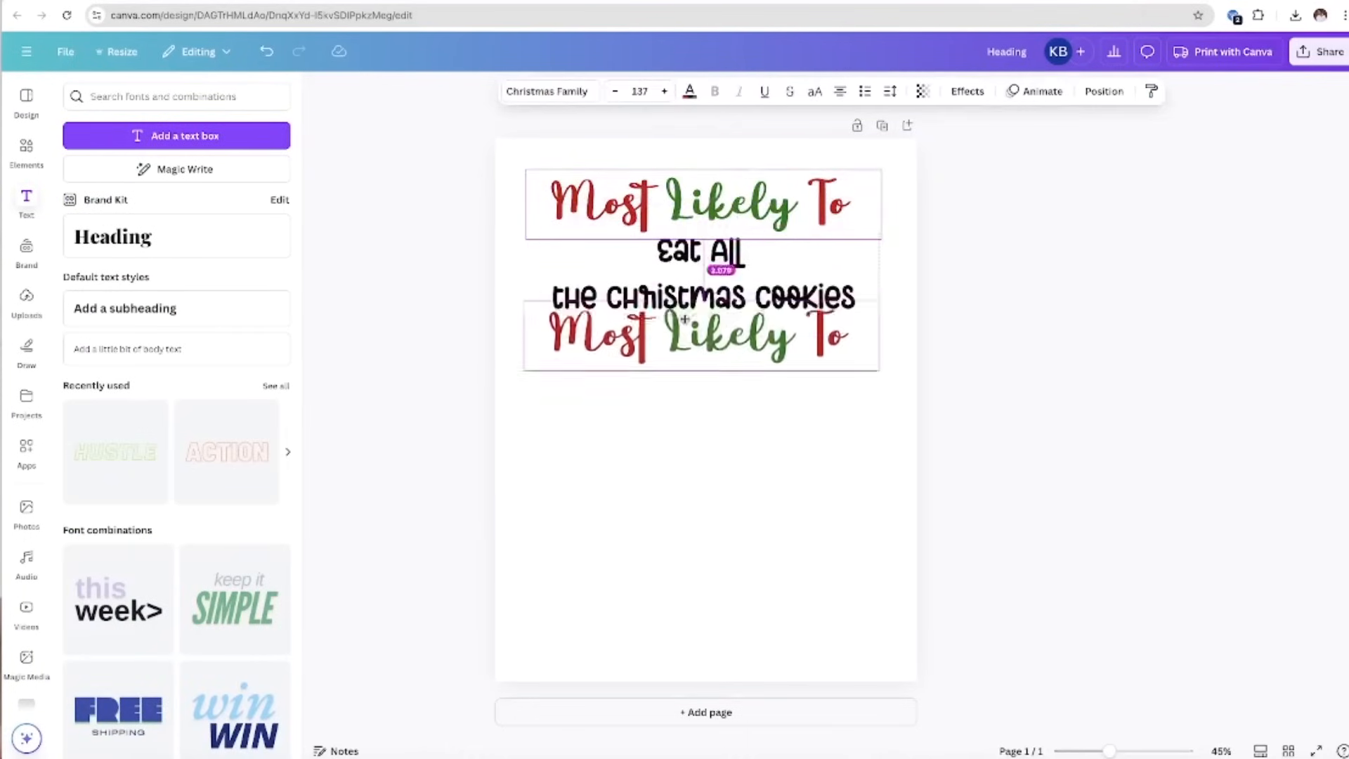
click(684, 267)
key(ctrl+d)
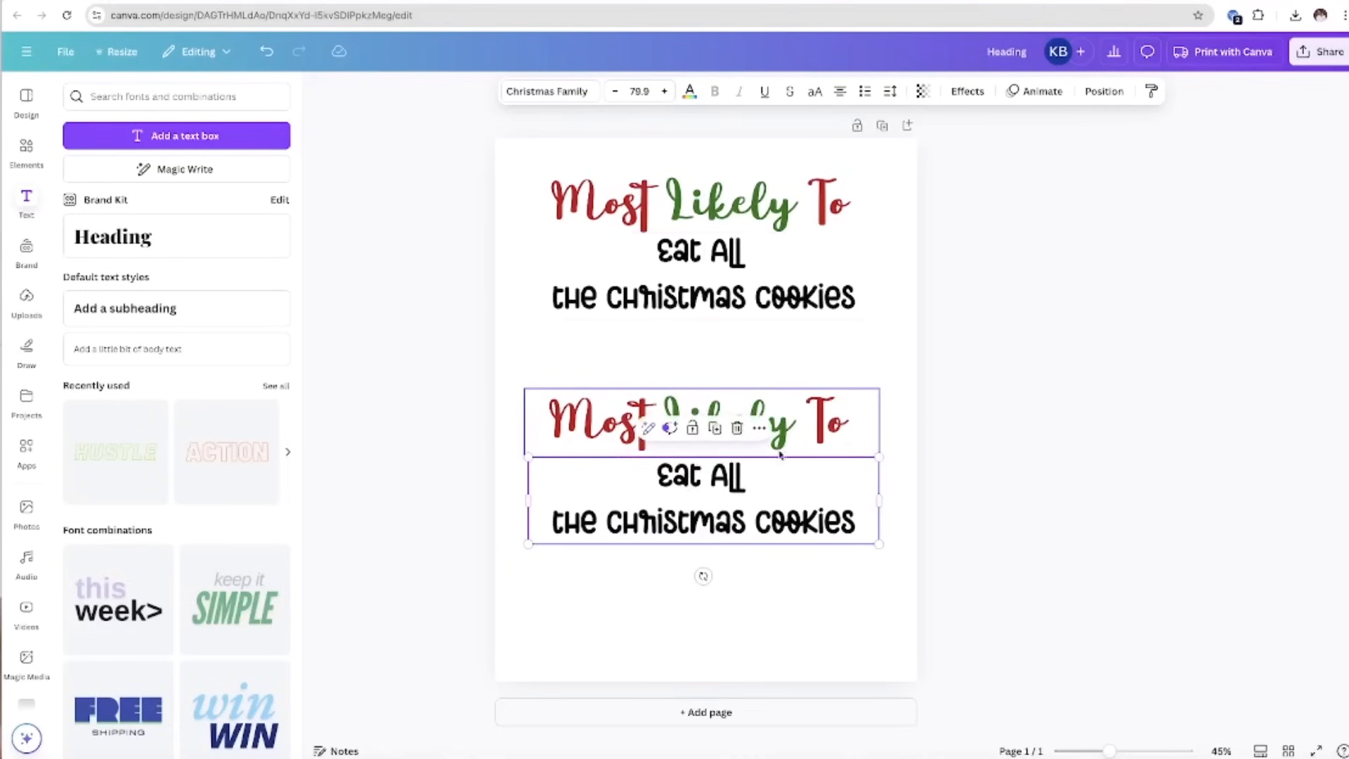
click(774, 603)
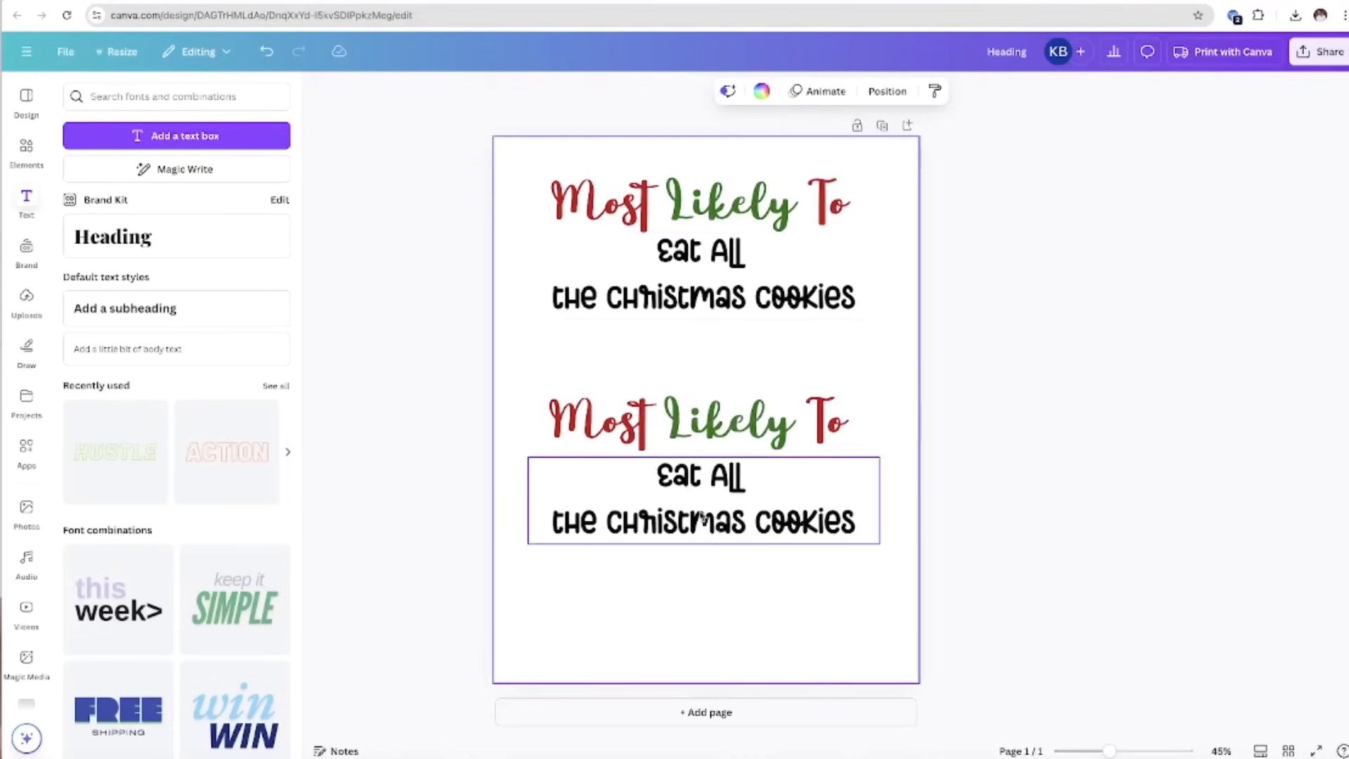
Search the fonts for "jolly" and try Jolly Christmas Shadow and Highlight on the duplicated texts
click(695, 425)
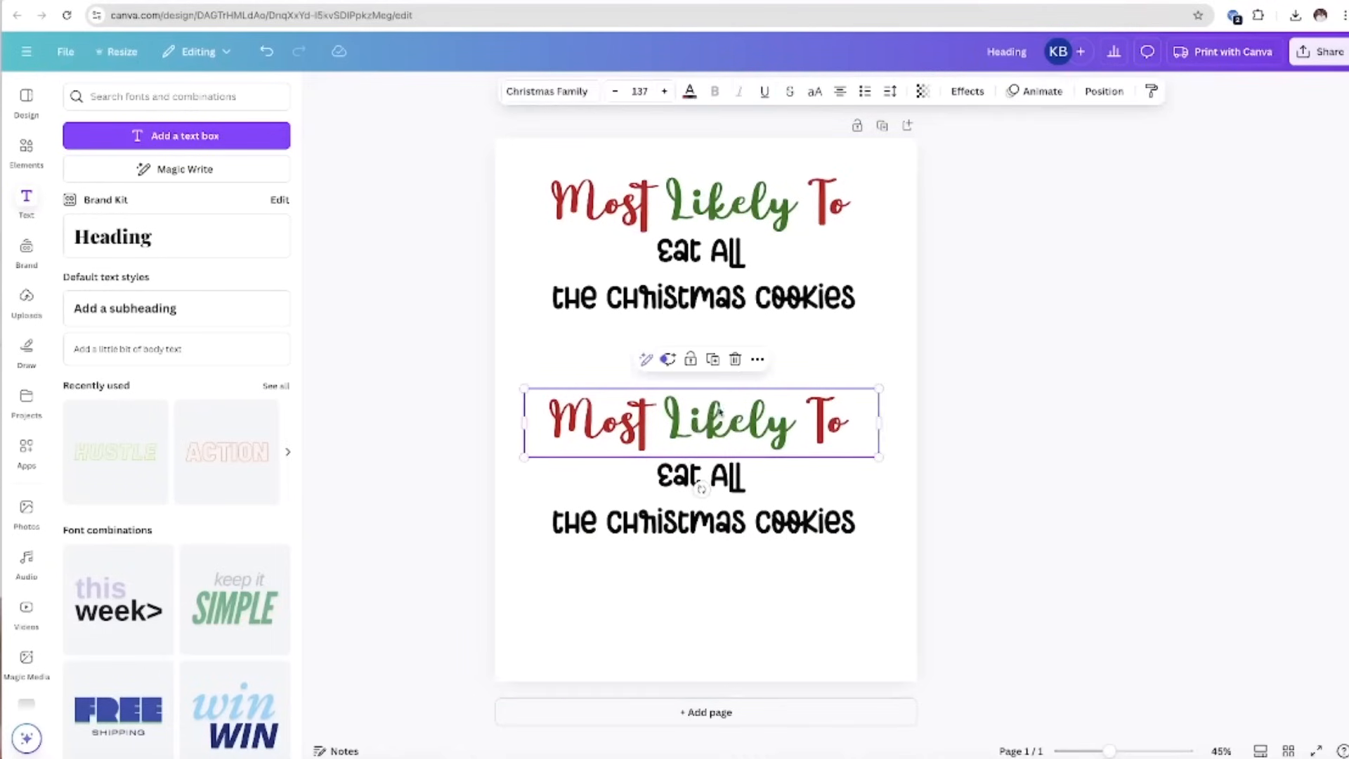
double_click(800, 425)
drag(850, 424, 553, 383)
click(563, 92)
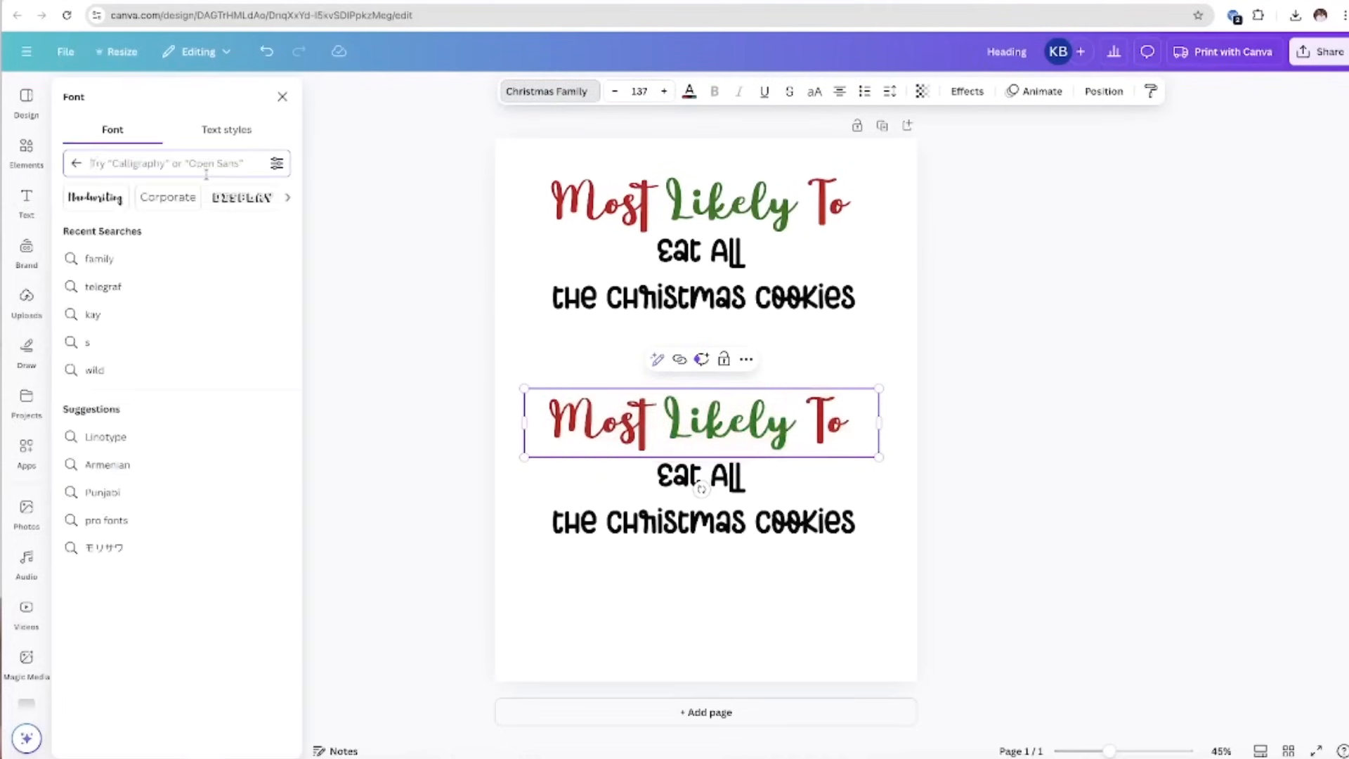
text(ja)
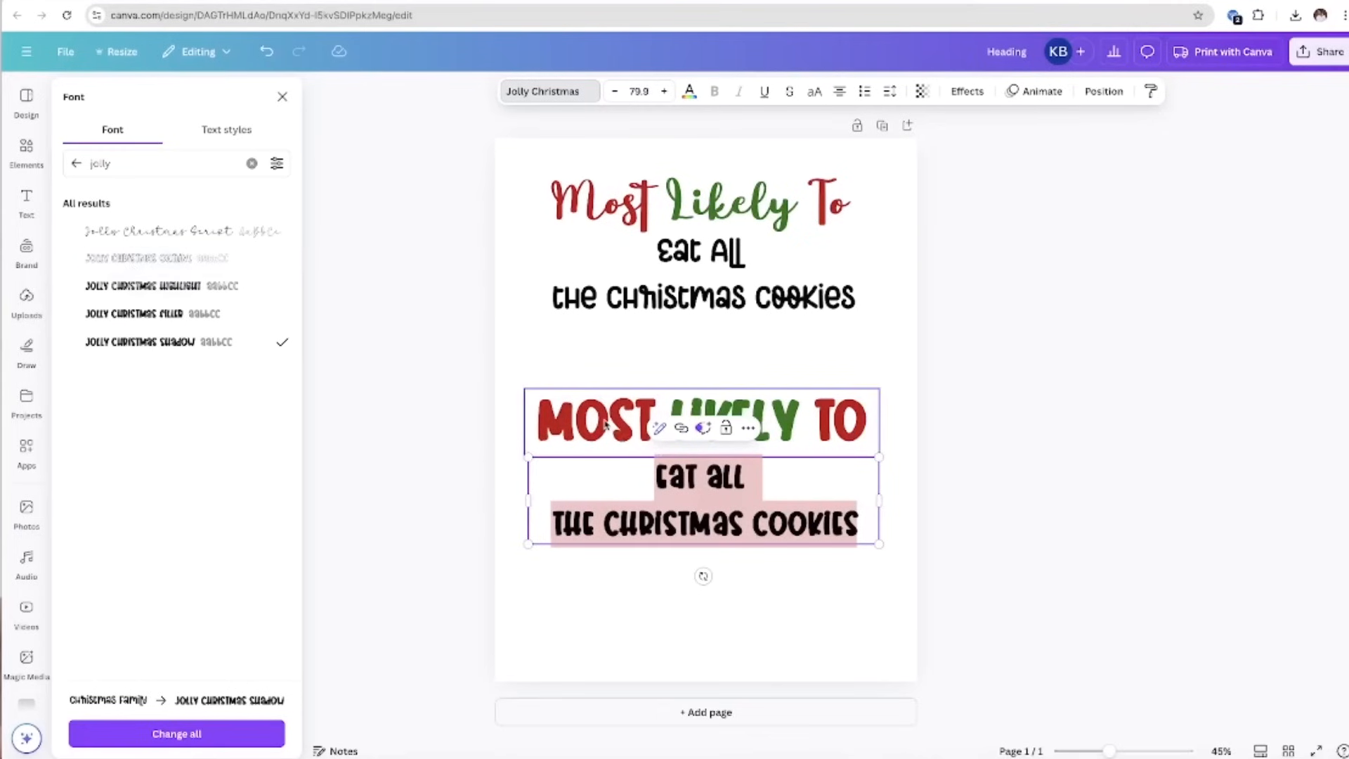
click(163, 288)
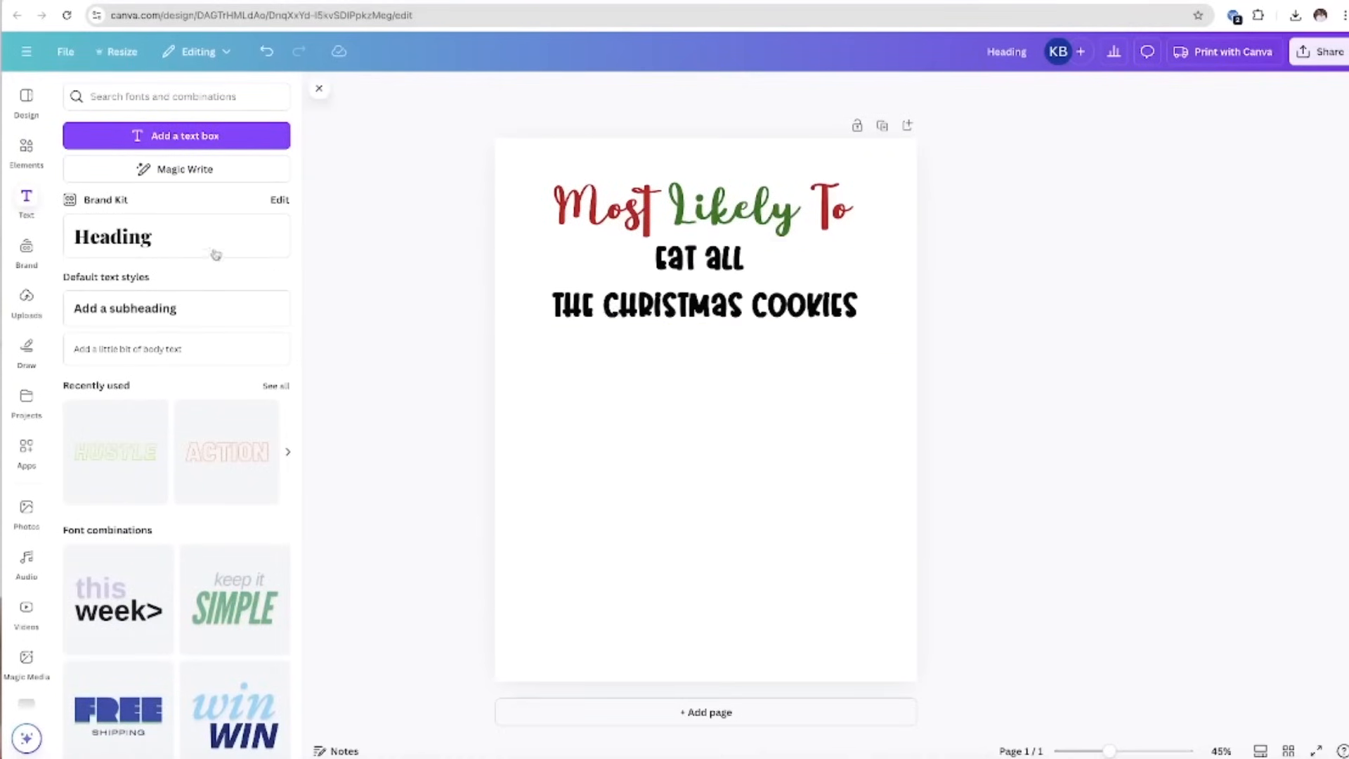
Search the elements for "christmas" and limit the results to graphics
scroll(19, 220, down, 1)
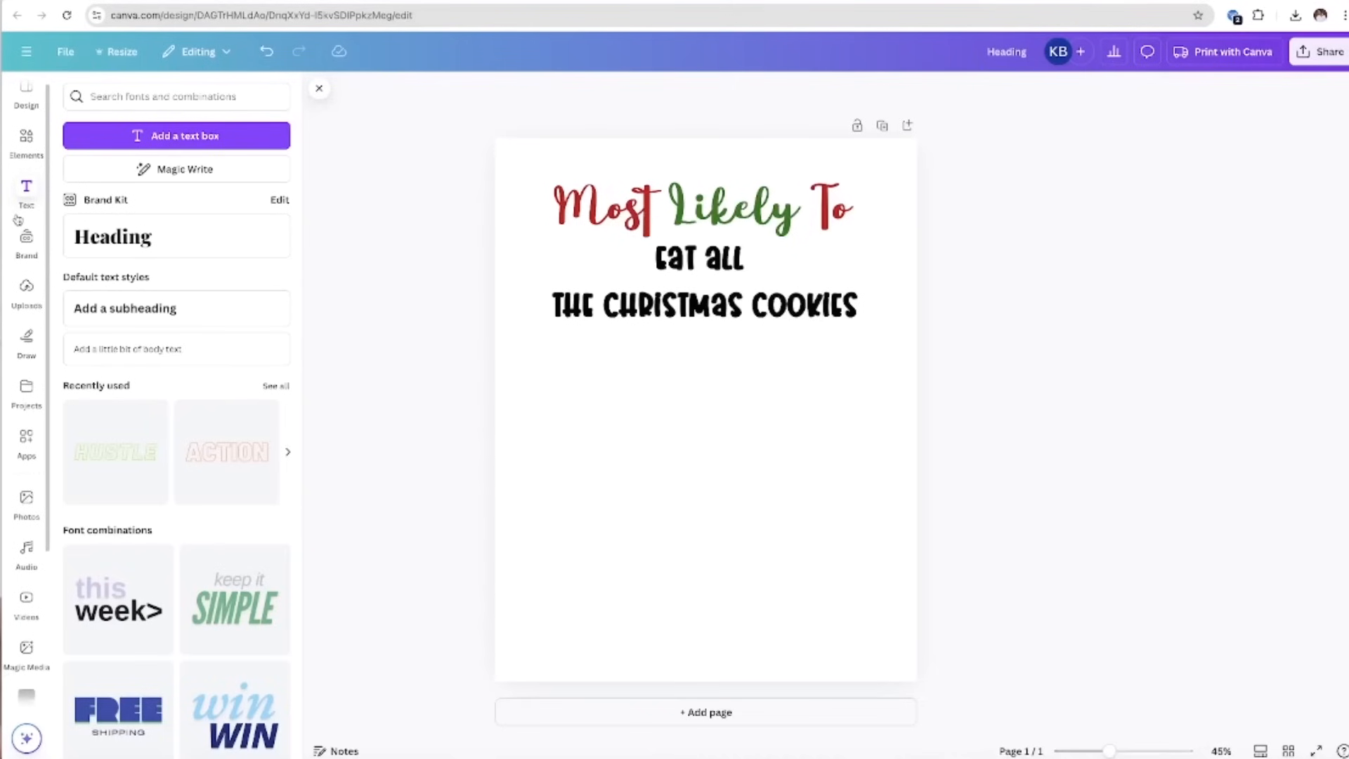
scroll(31, 181, down, 1)
click(29, 161)
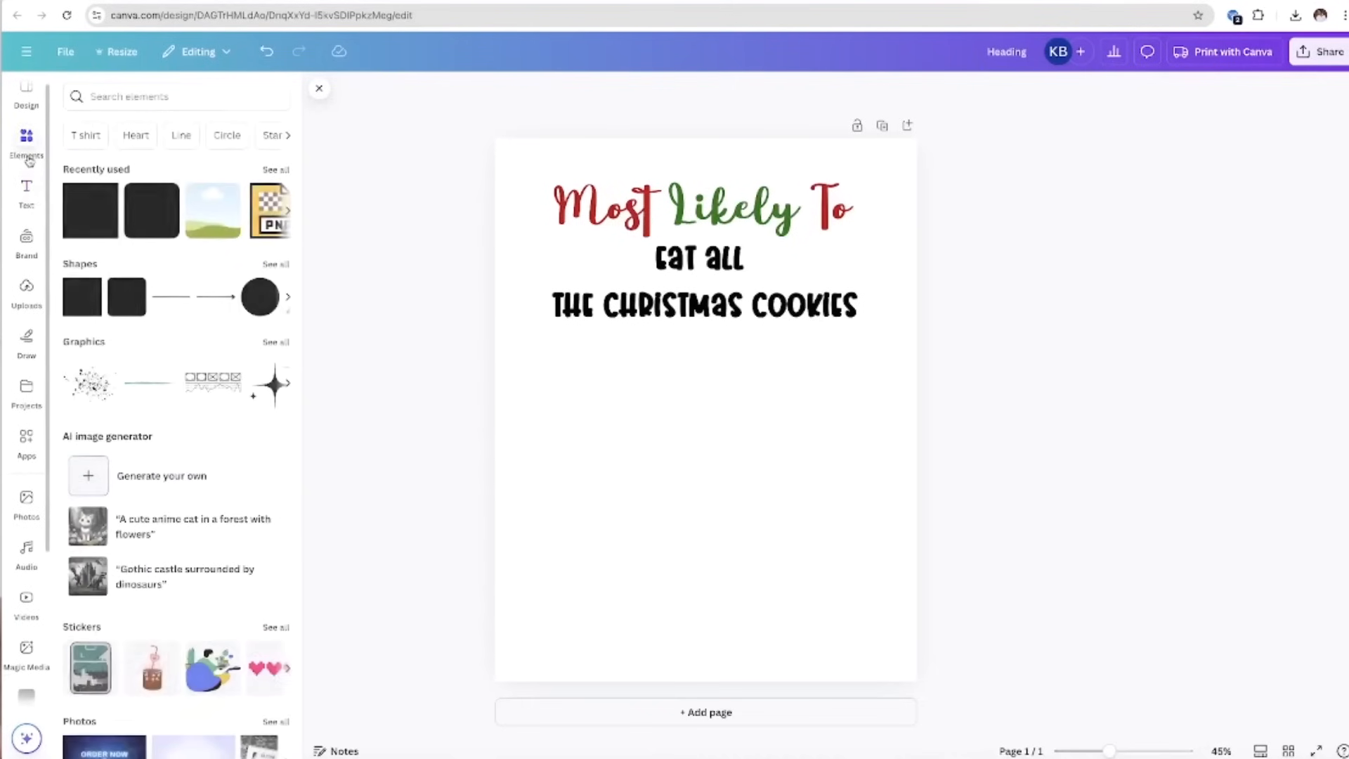
click(110, 98)
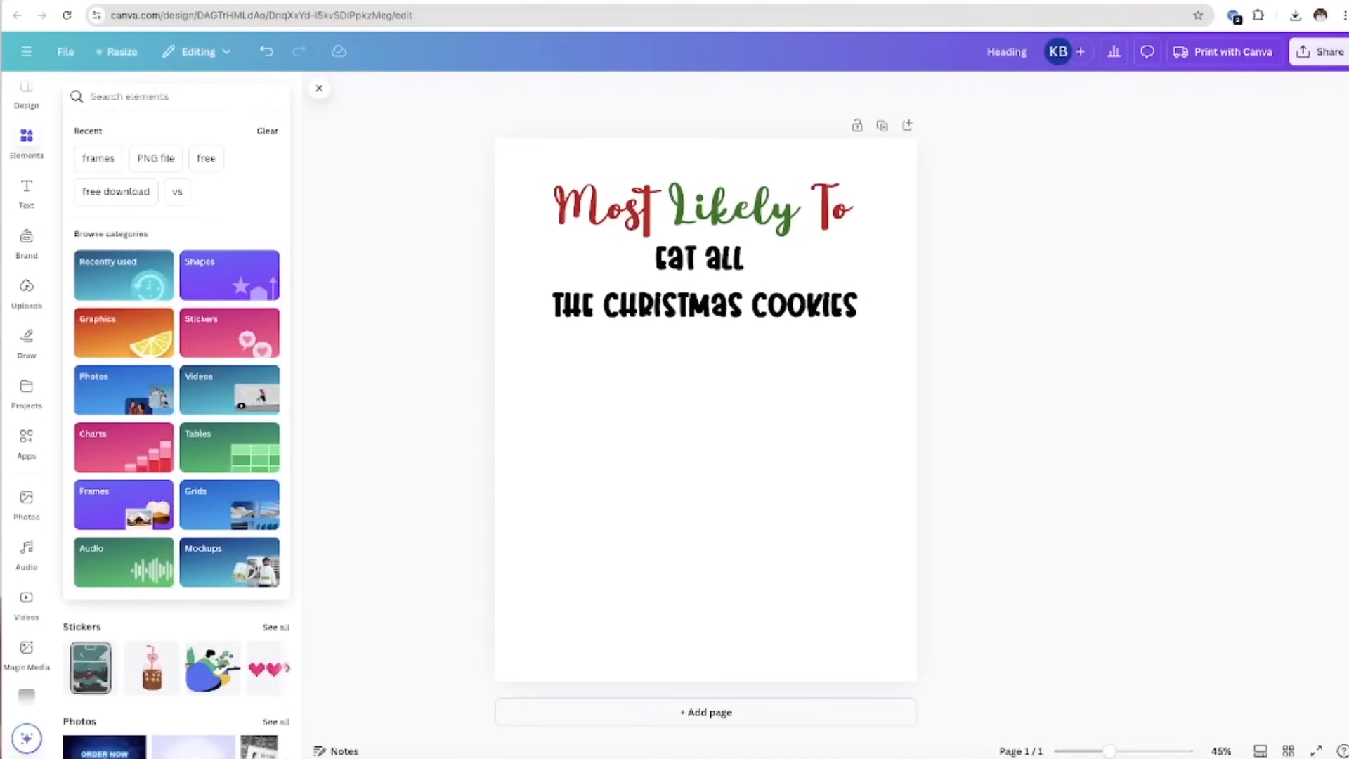
text(christmas)
click(111, 148)
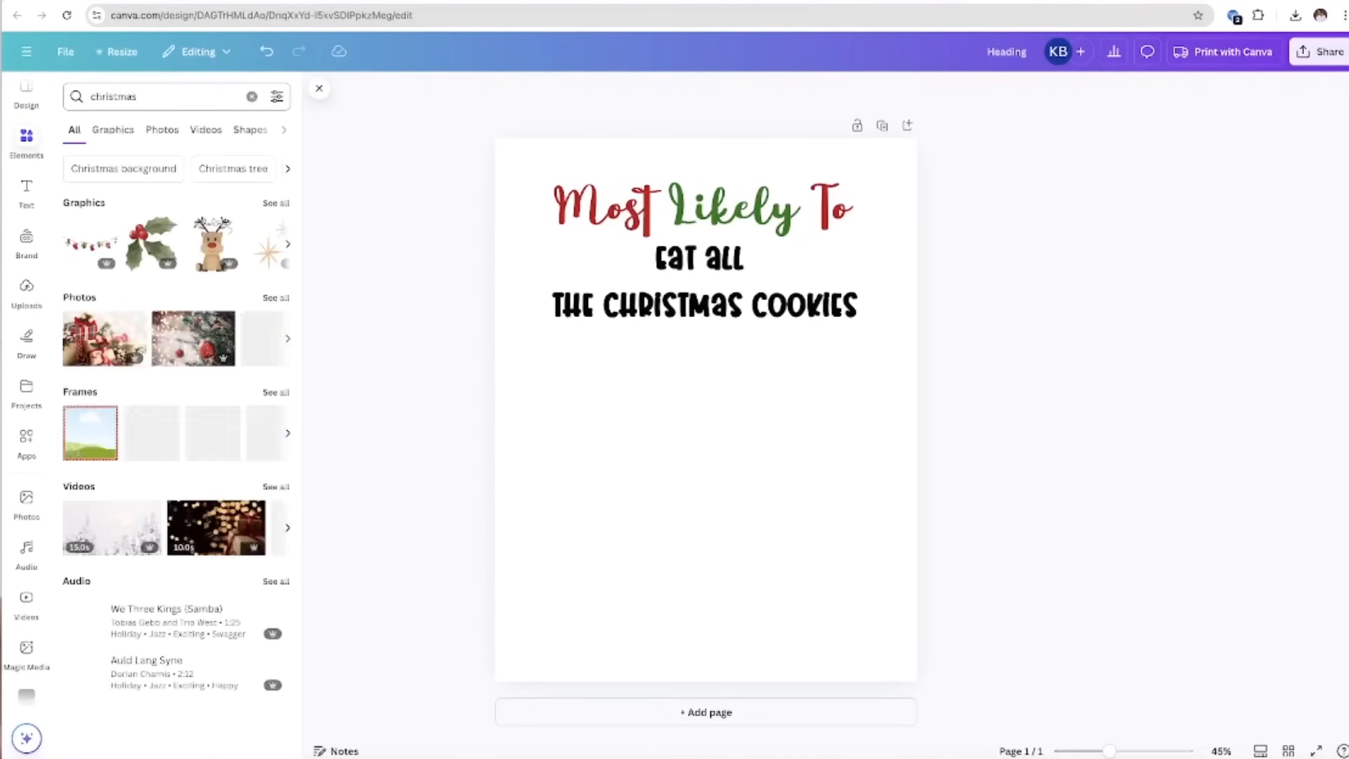
click(113, 130)
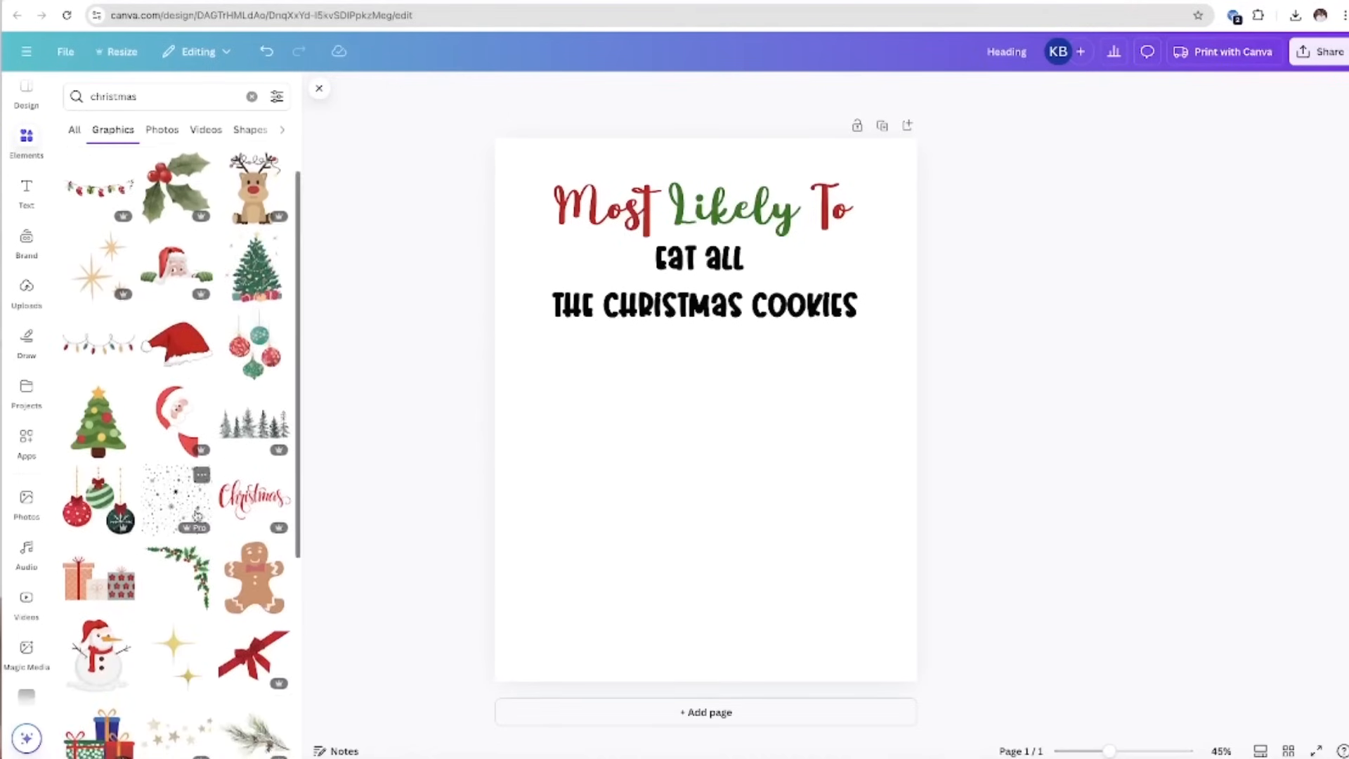
Add the black-outlined Santa hat graphic, shrink it and move it to an empty spot below the phrase
scroll(196, 529, down, 3)
scroll(196, 529, down, 6)
click(254, 513)
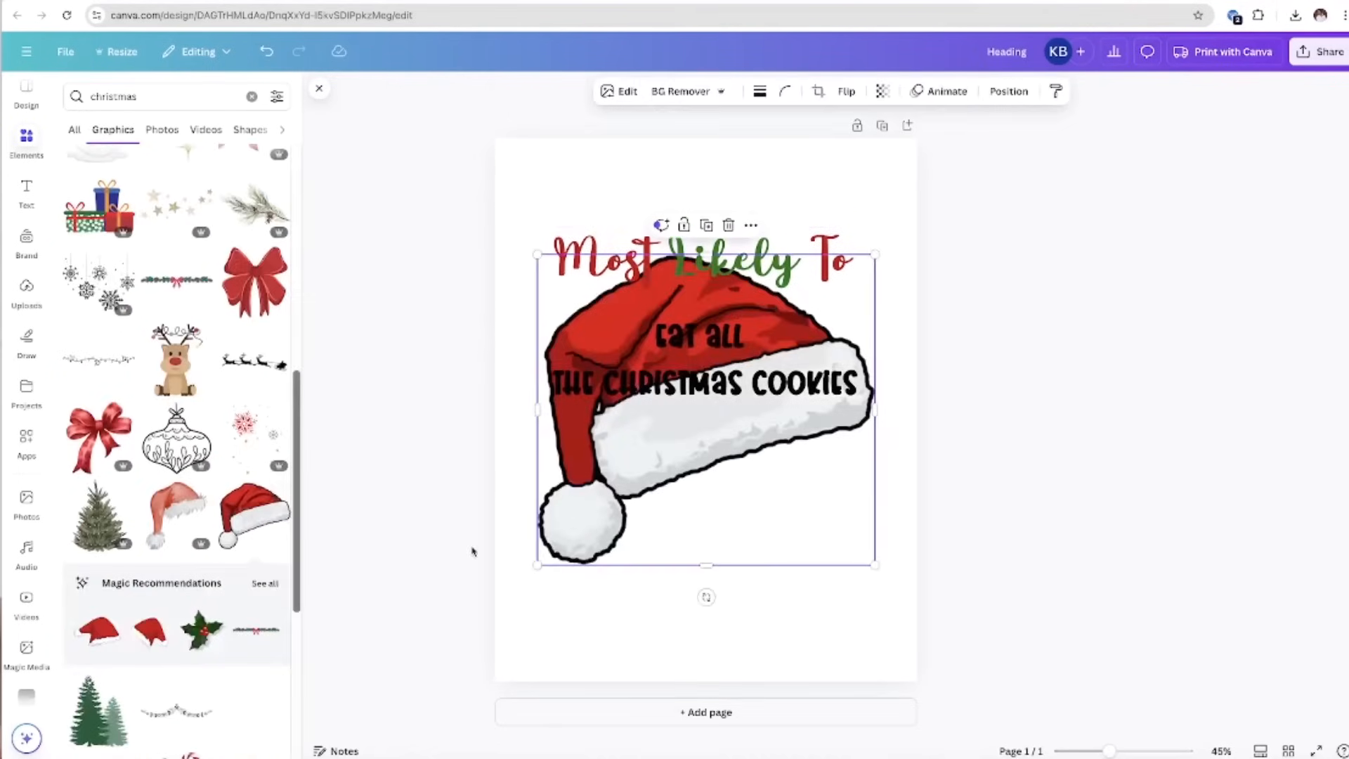
drag(546, 563, 780, 338)
drag(822, 288, 567, 216)
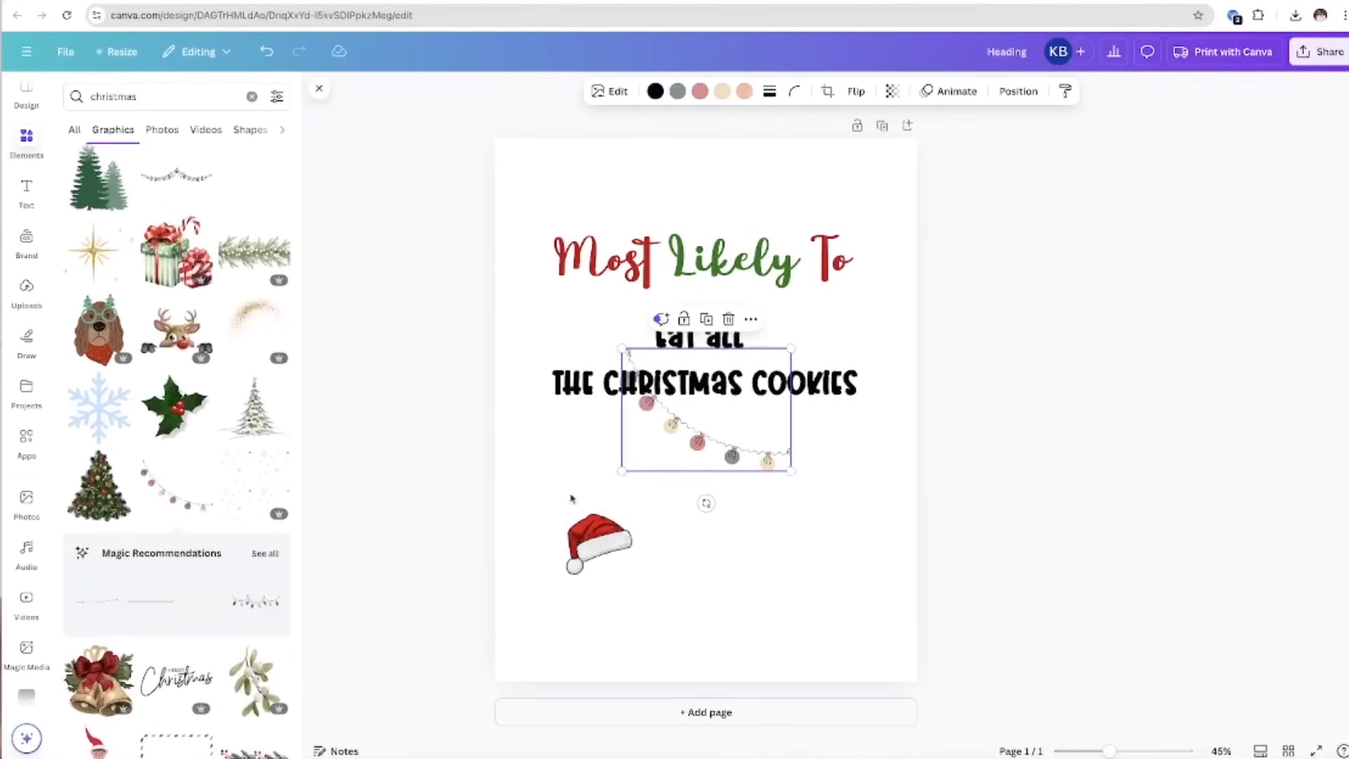
Duplicate the string-lights garland, flip the copy horizontally and join both halves into a symmetrical garland under the phrase
drag(678, 433, 815, 455)
right_click(561, 453)
click(593, 324)
click(856, 91)
click(865, 127)
mouse_move(654, 466)
mouse_down()
mouse_move(681, 478)
mouse_move(664, 484)
mouse_up()
click(664, 601)
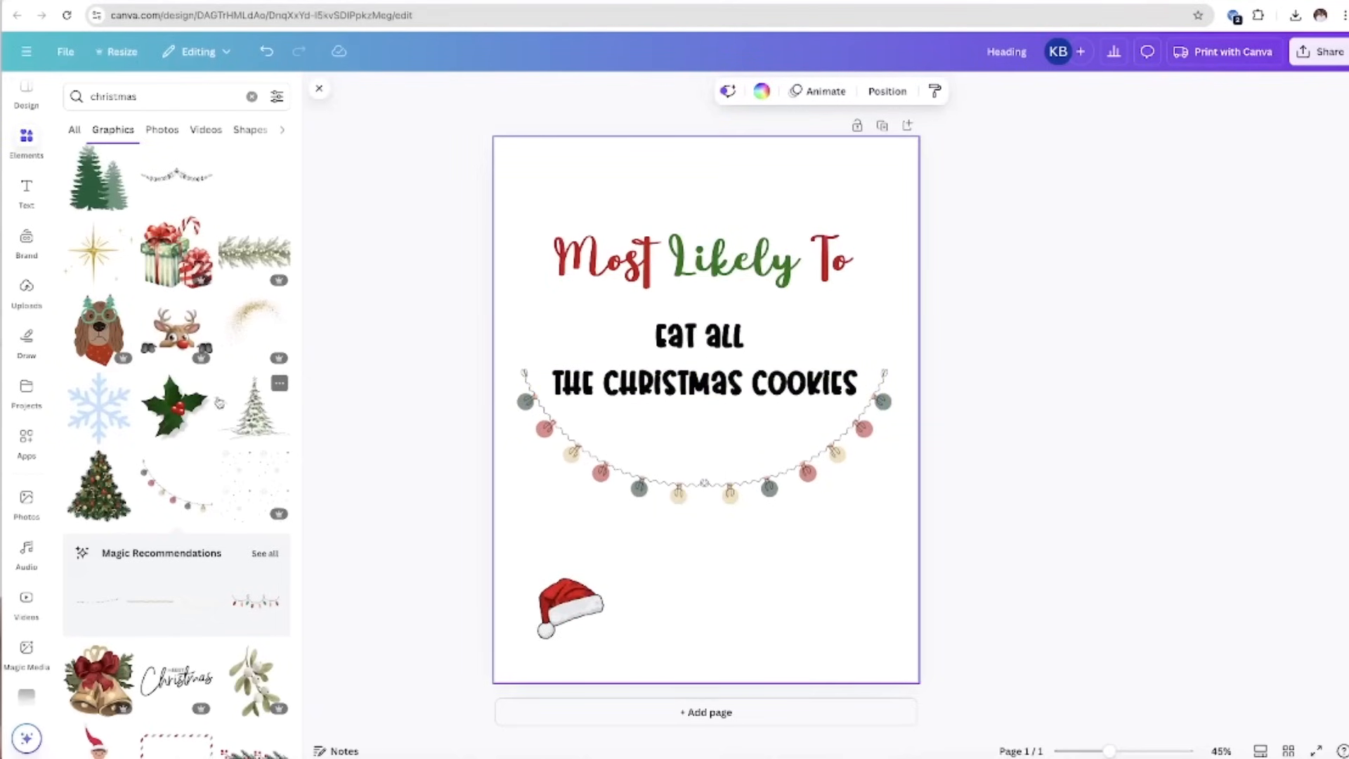
Add the peeking reindeer graphic, shrink and move it above the heading, and lower the heading toward the phrase
click(171, 337)
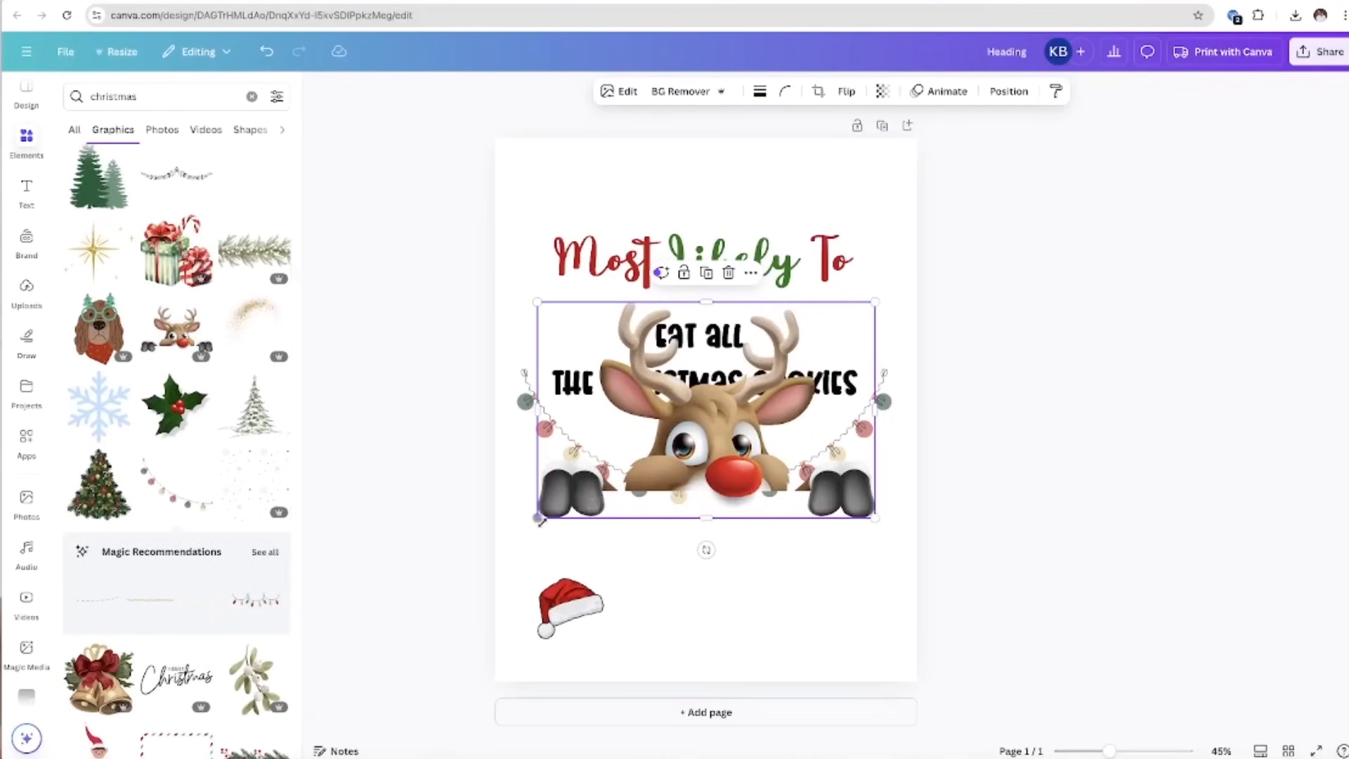
drag(538, 518, 664, 427)
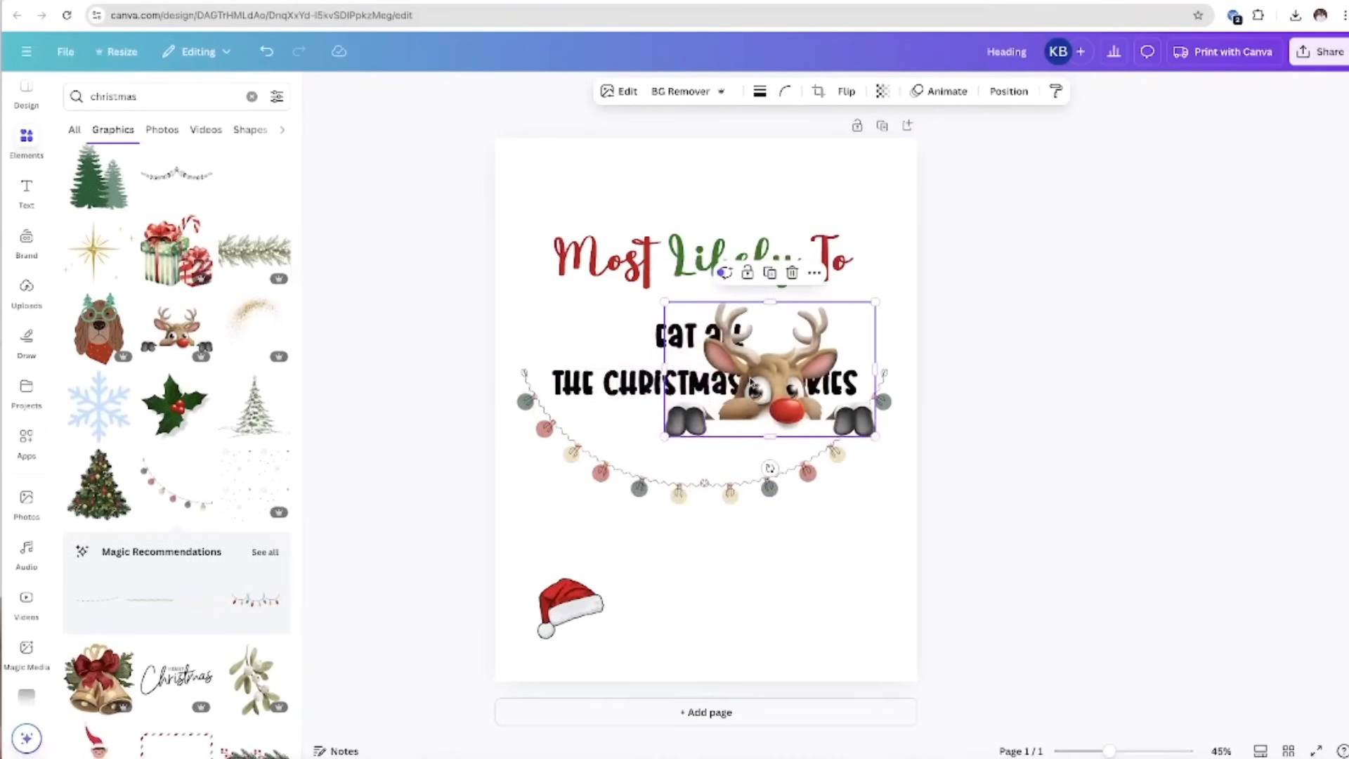
drag(750, 377, 673, 208)
drag(703, 264, 702, 315)
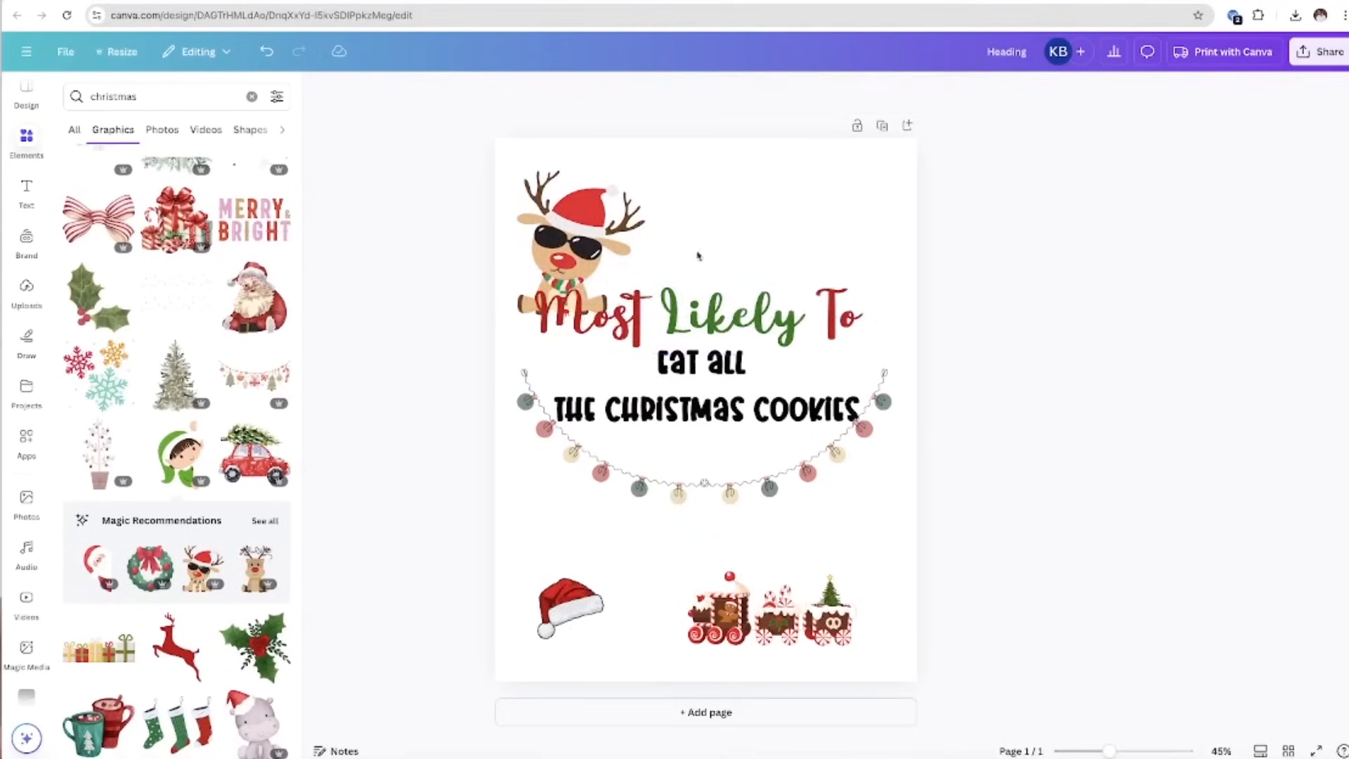
Add the cocoa mugs, peppermint candy and gingerbread man graphics in a row below the phrase
scroll(176, 421, down, 6)
click(98, 232)
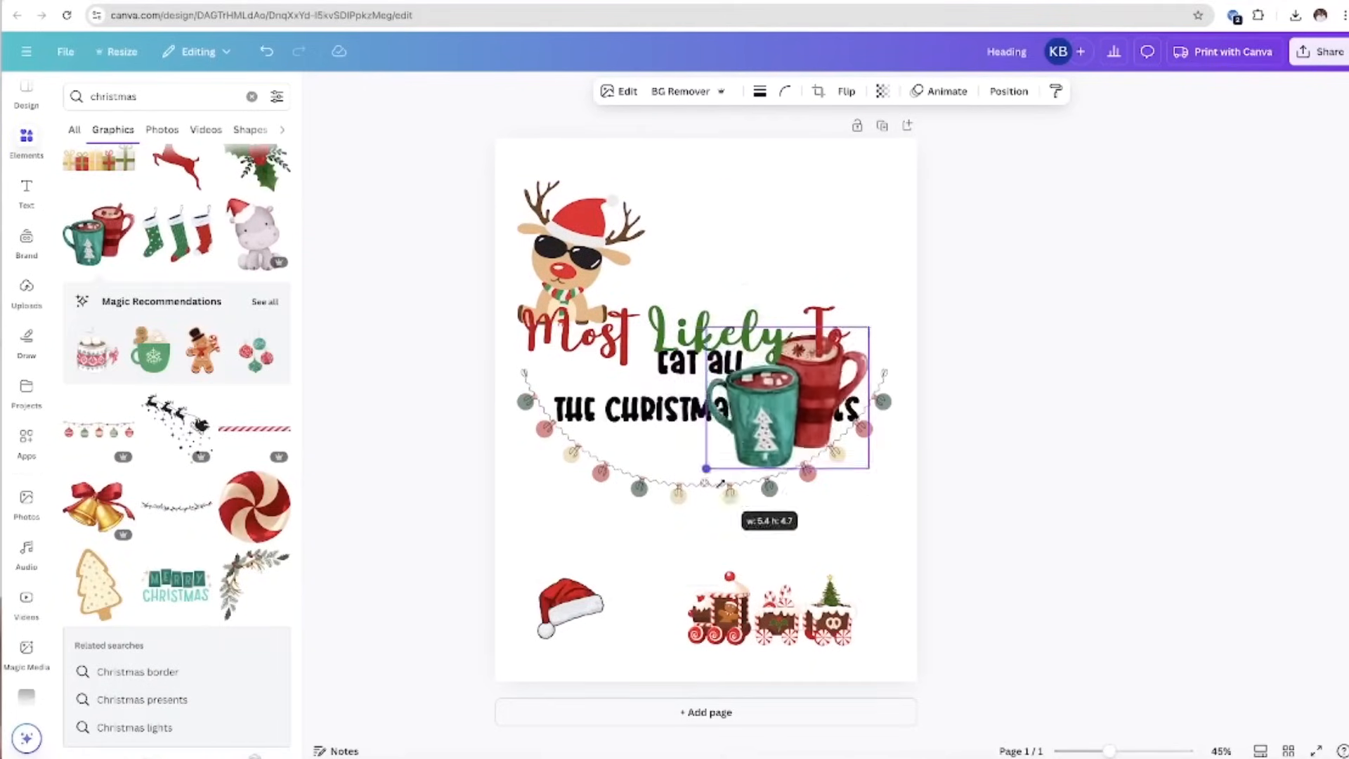
drag(871, 485, 727, 521)
click(254, 506)
click(203, 350)
key(Delete)
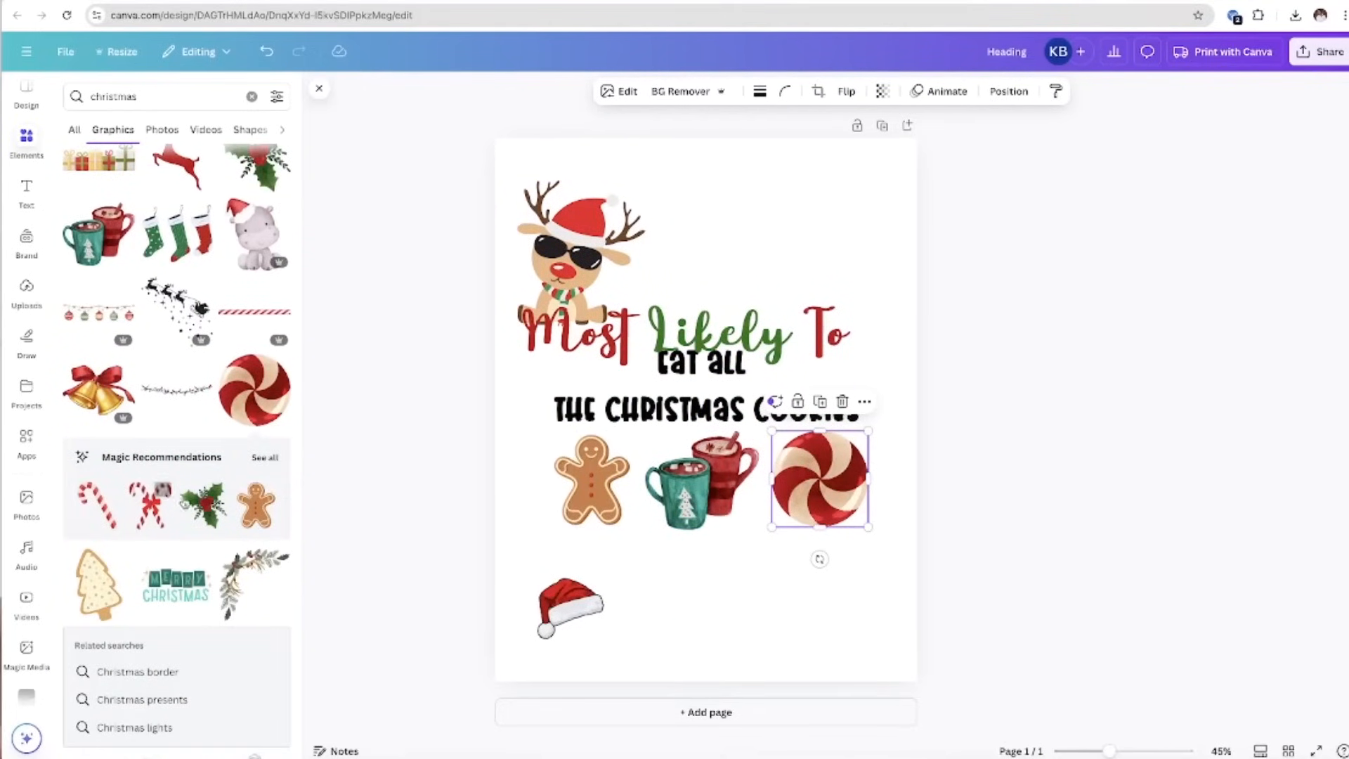
Add the stacked presents beside the mugs and the decorated Christmas tree from the full list of recommended graphics
click(265, 301)
scroll(220, 438, down, 5)
click(181, 439)
drag(587, 593, 768, 534)
click(257, 450)
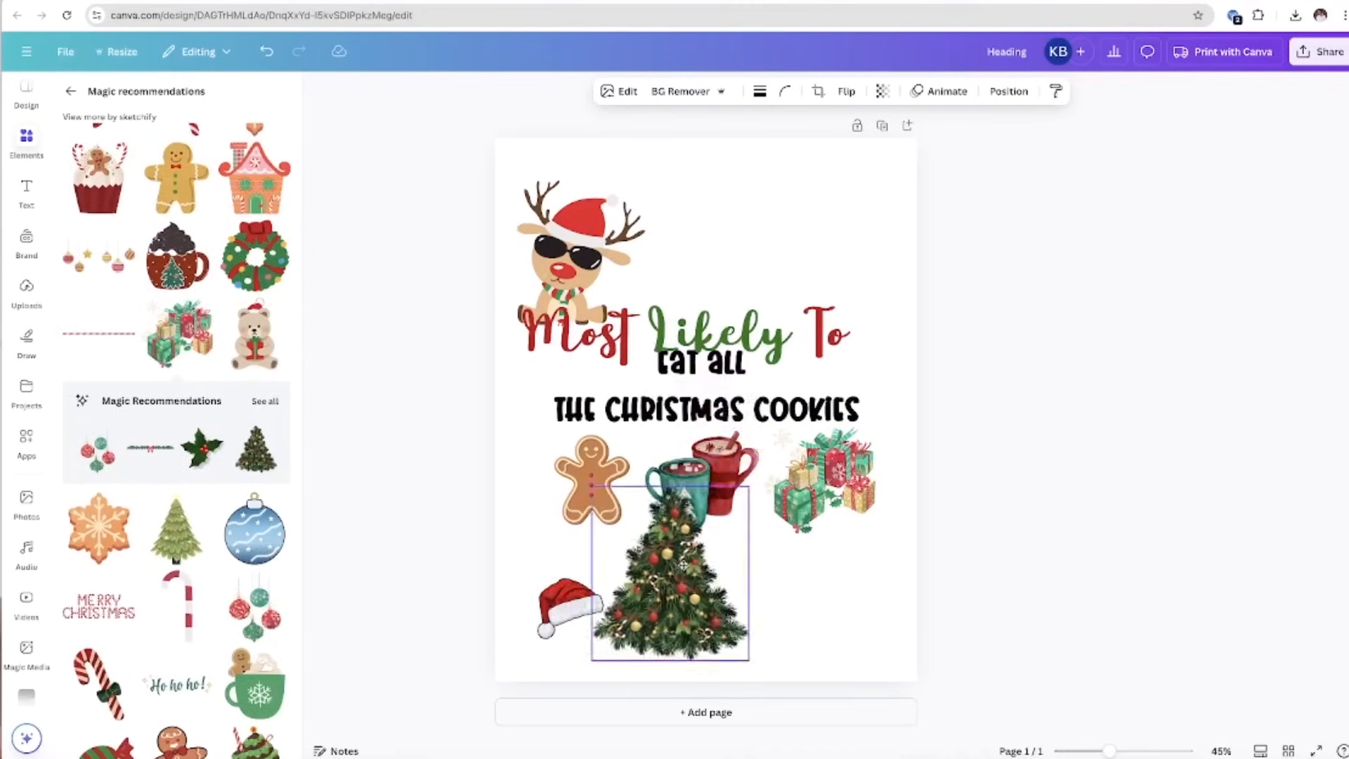
click(580, 473)
drag(581, 473, 723, 296)
Search the graphics for "santa hat", add the Santa hat with elf shoes, enlarge it over most of the page and duplicate it
text(santa hat)
key(Return)
click(175, 555)
drag(789, 331, 907, 626)
drag(808, 618, 760, 596)
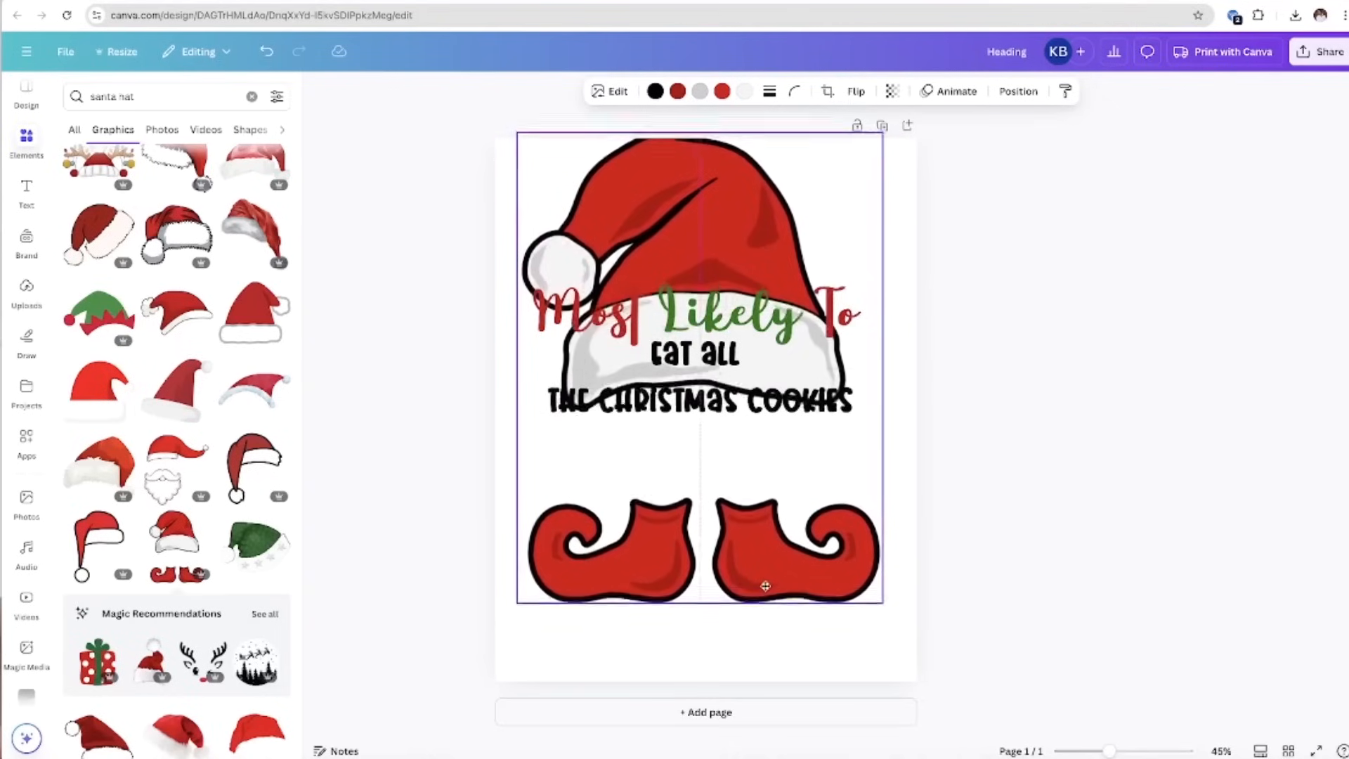
right_click(694, 228)
click(907, 392)
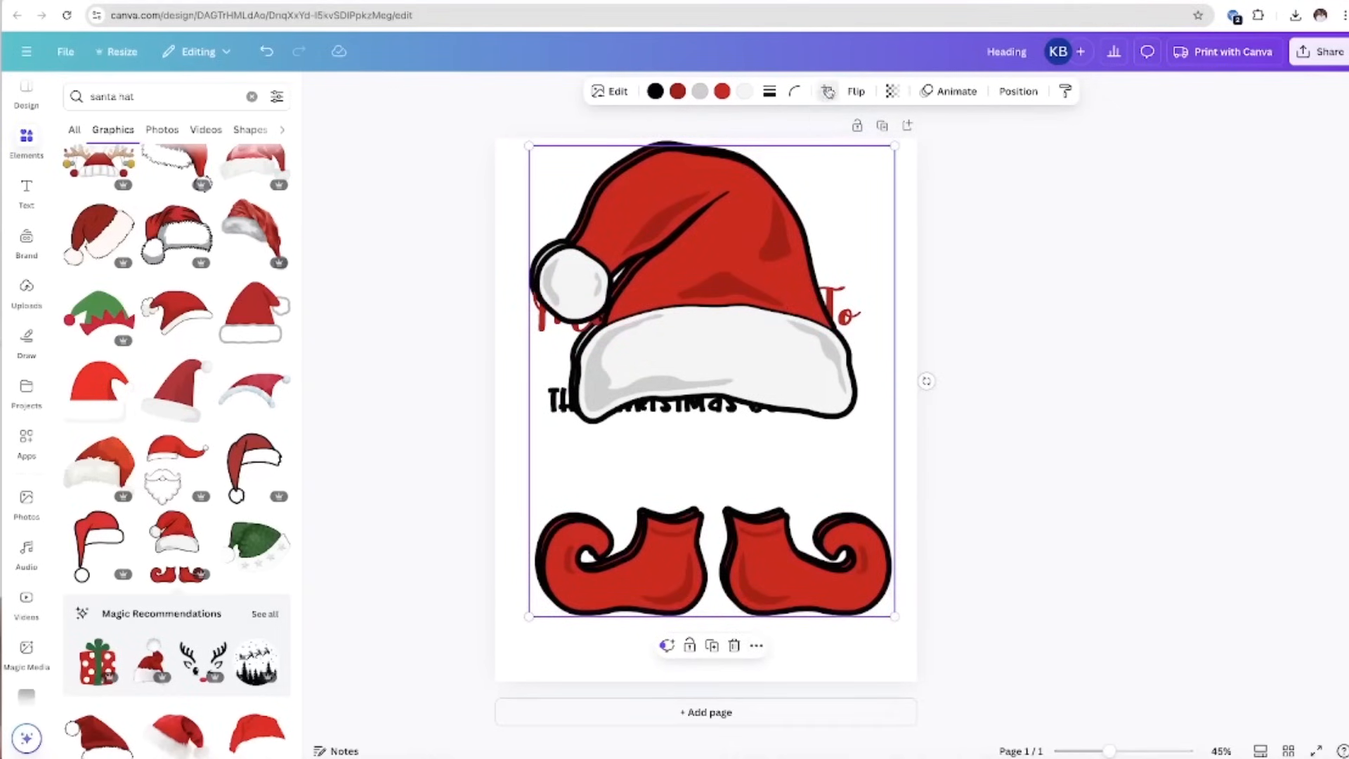
Crop one copy of the graphic down to the Santa hat and the other copy down to the elf shoes
click(828, 91)
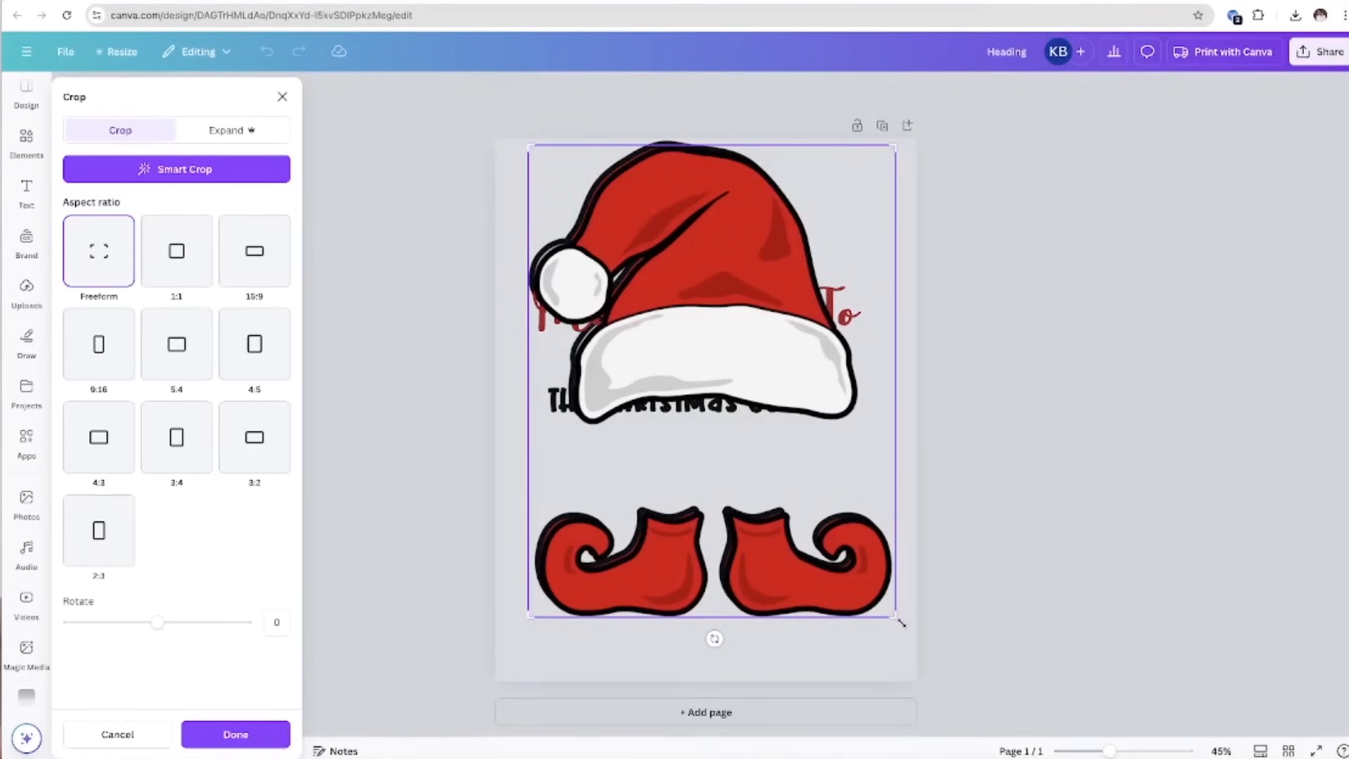
drag(895, 618, 884, 453)
key(Return)
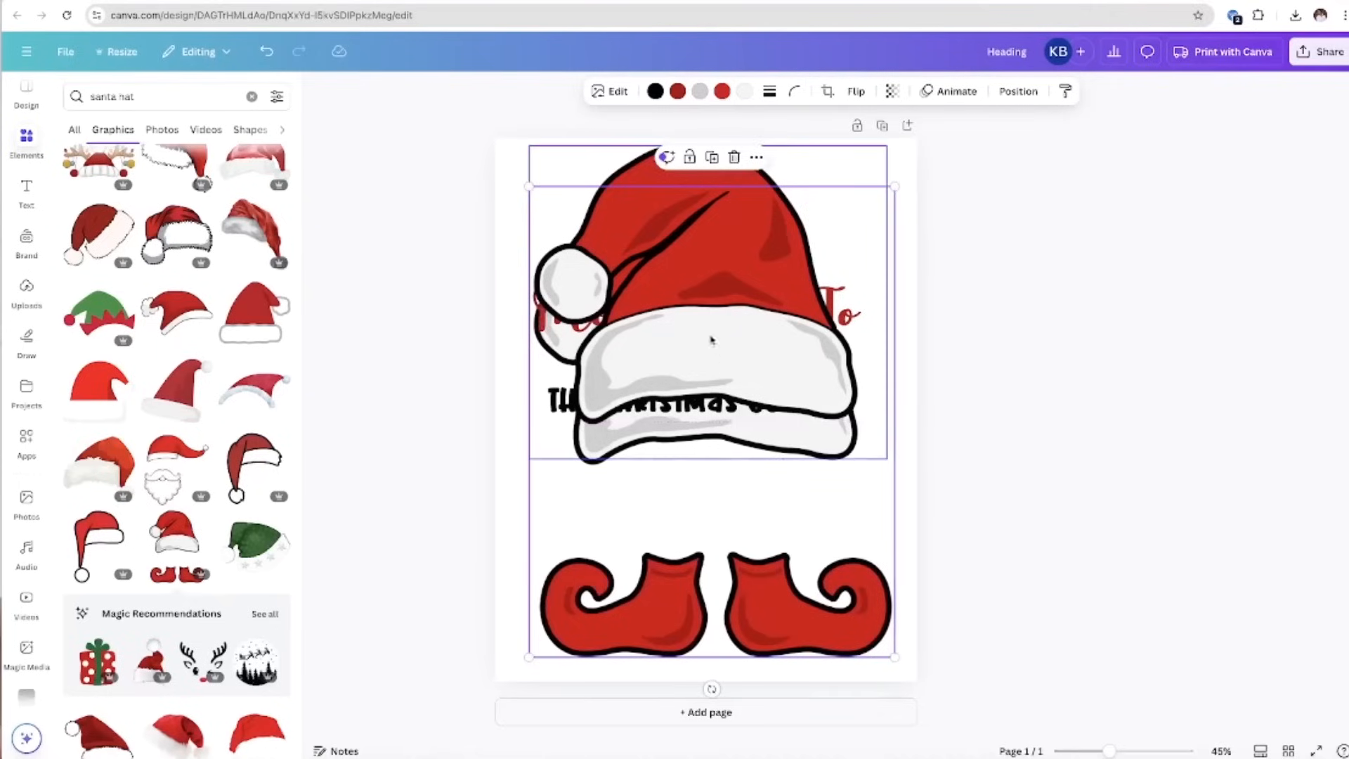
click(828, 91)
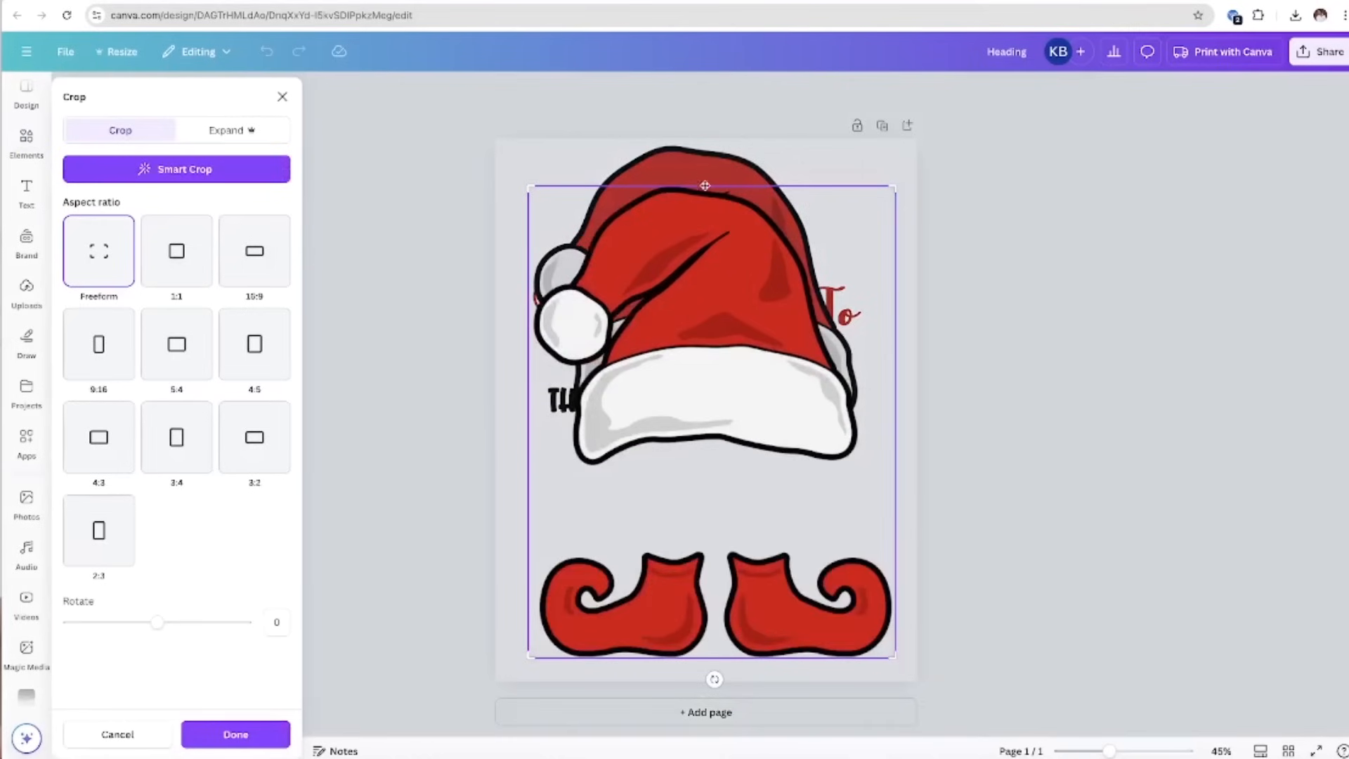
drag(531, 186, 522, 471)
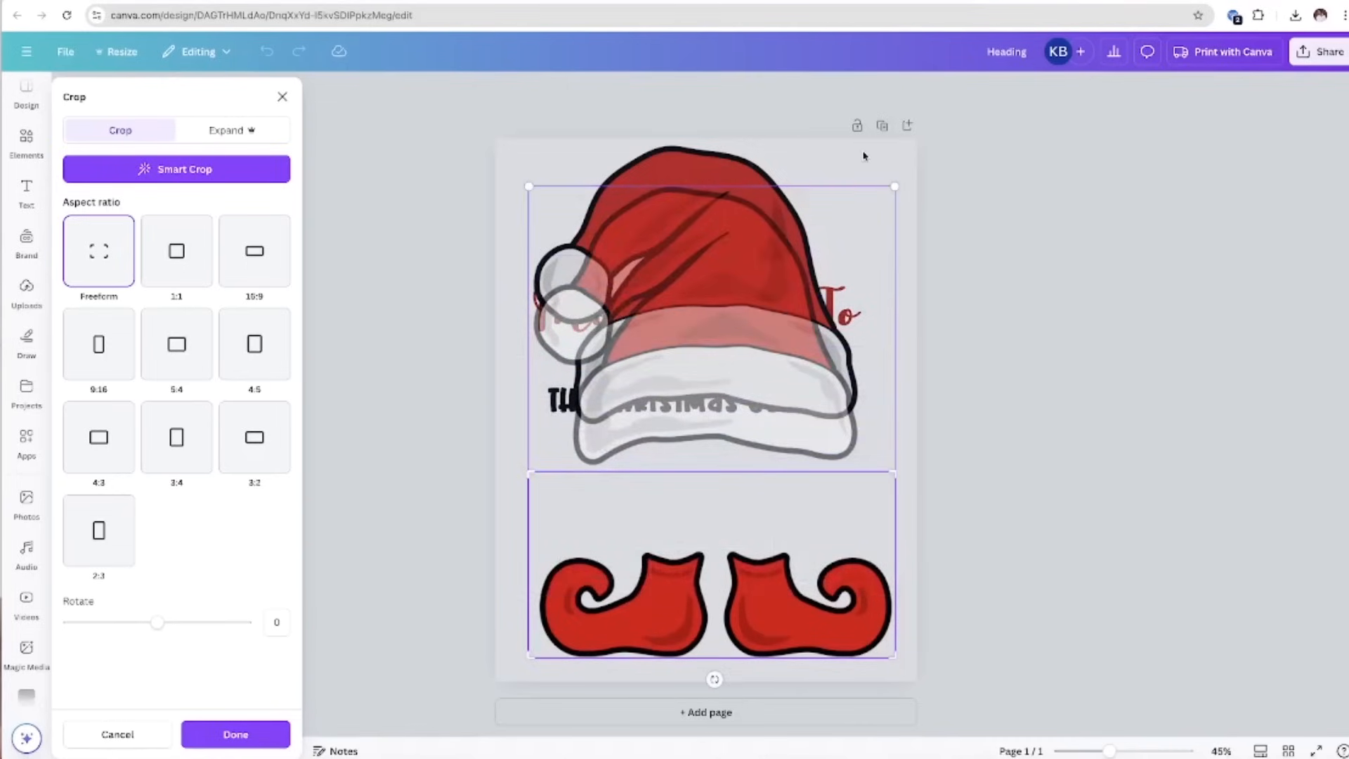
click(232, 745)
Shrink the elf shoes at the foot of the page and the Santa hat above, keeping both roughly centred
drag(715, 298, 715, 280)
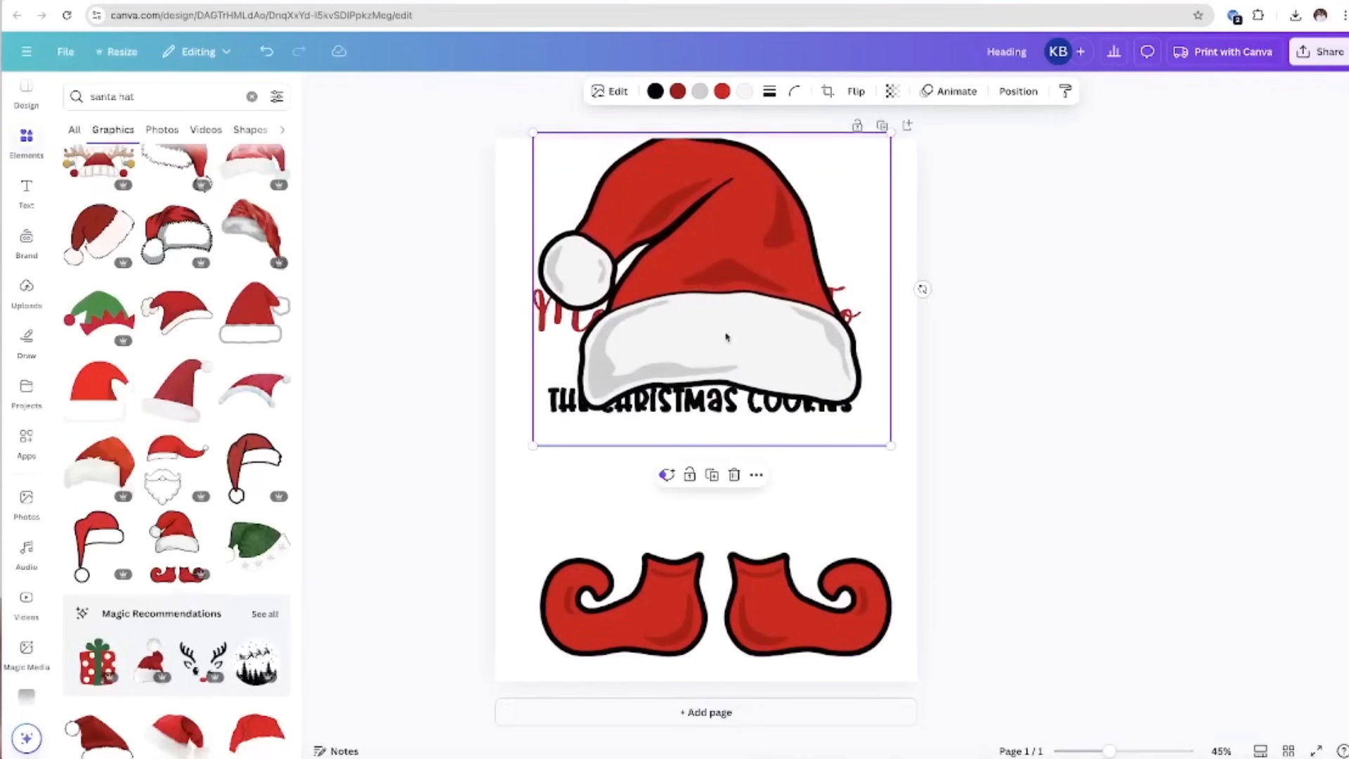
drag(801, 603, 785, 628)
click(796, 299)
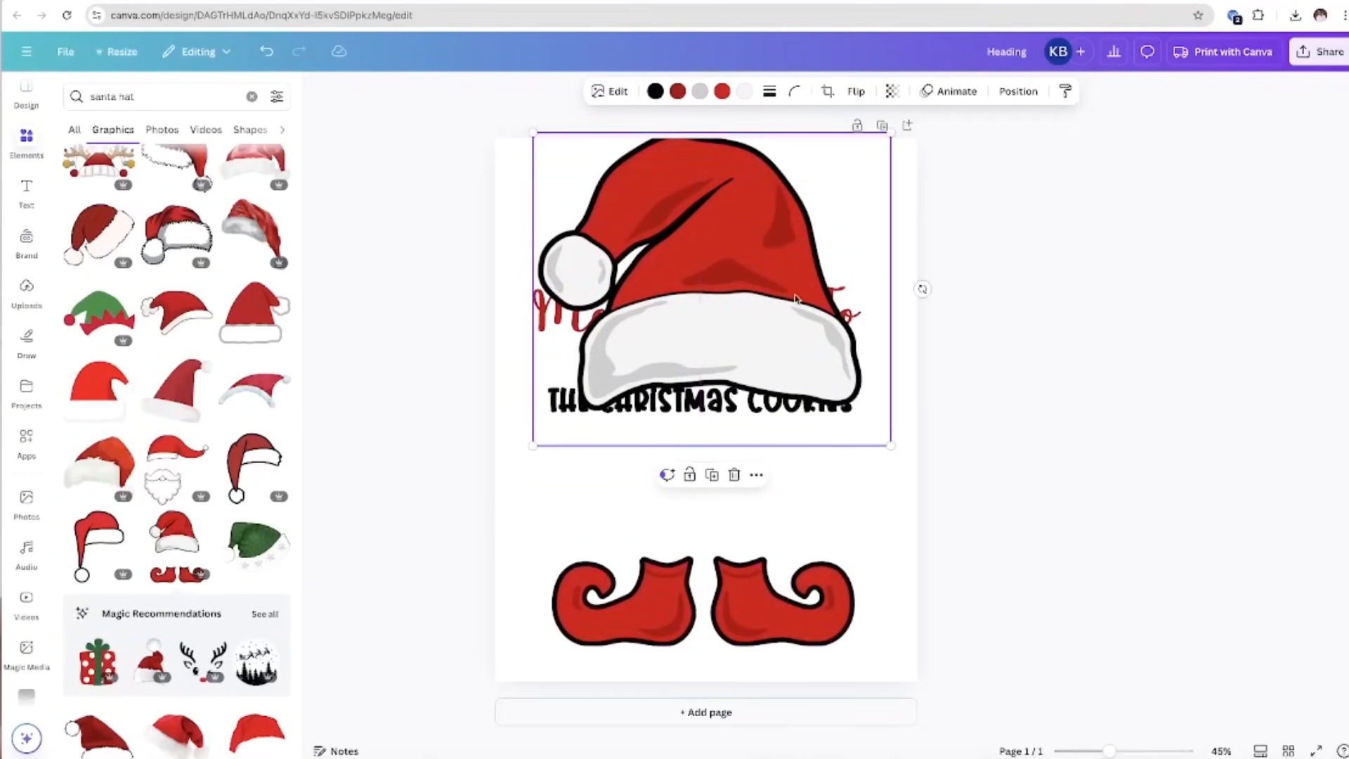
drag(889, 445, 800, 366)
drag(695, 233, 729, 235)
Lower the phrase and the heading into the gap between hat and shoes, and shrink and centre the Santa hat above the heading
drag(802, 408, 797, 514)
click(861, 313)
drag(853, 313, 850, 383)
drag(784, 244, 785, 259)
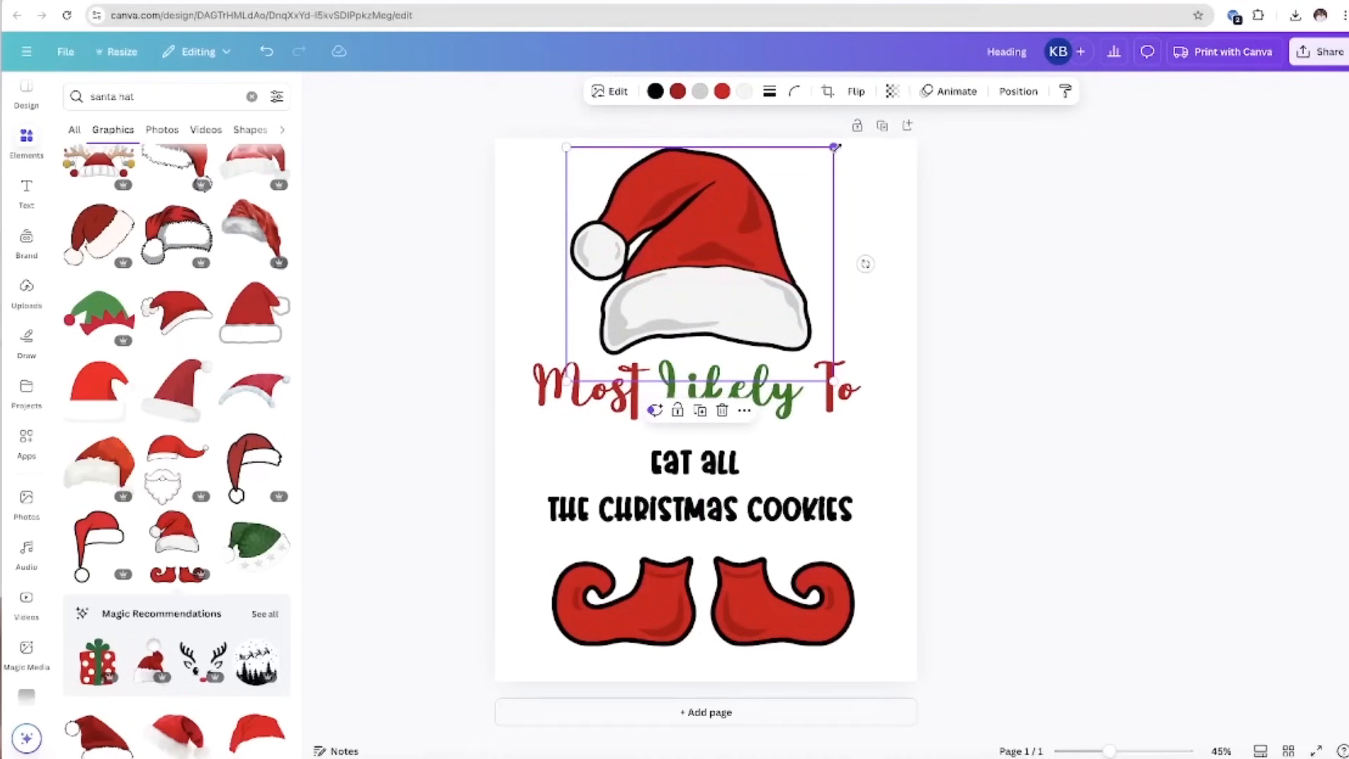
drag(834, 147, 820, 161)
drag(709, 225, 723, 226)
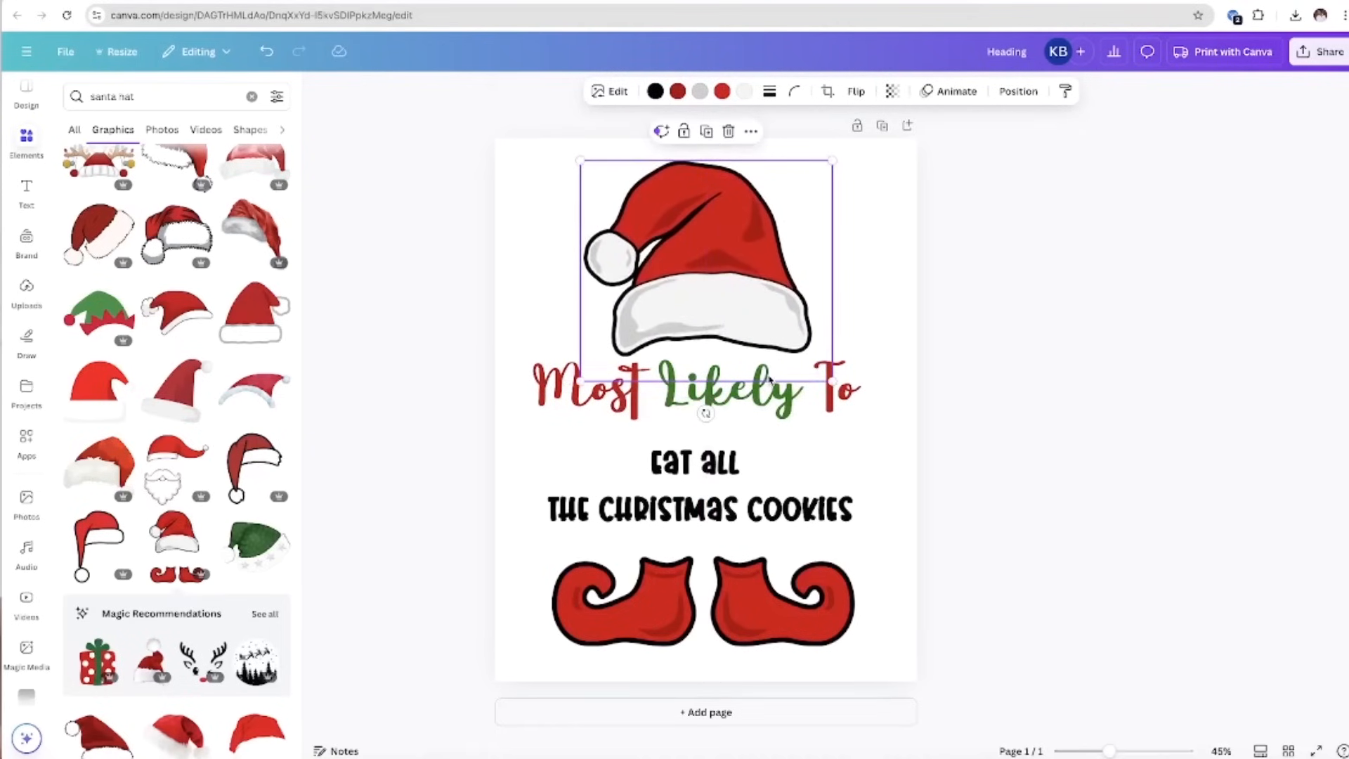
Tighten the layout by lowering the heading slightly, enlarging the phrase a little and raising the elf shoes
drag(778, 397, 778, 407)
drag(752, 510, 756, 502)
drag(744, 572, 745, 566)
Set the page background colour to black
click(868, 249)
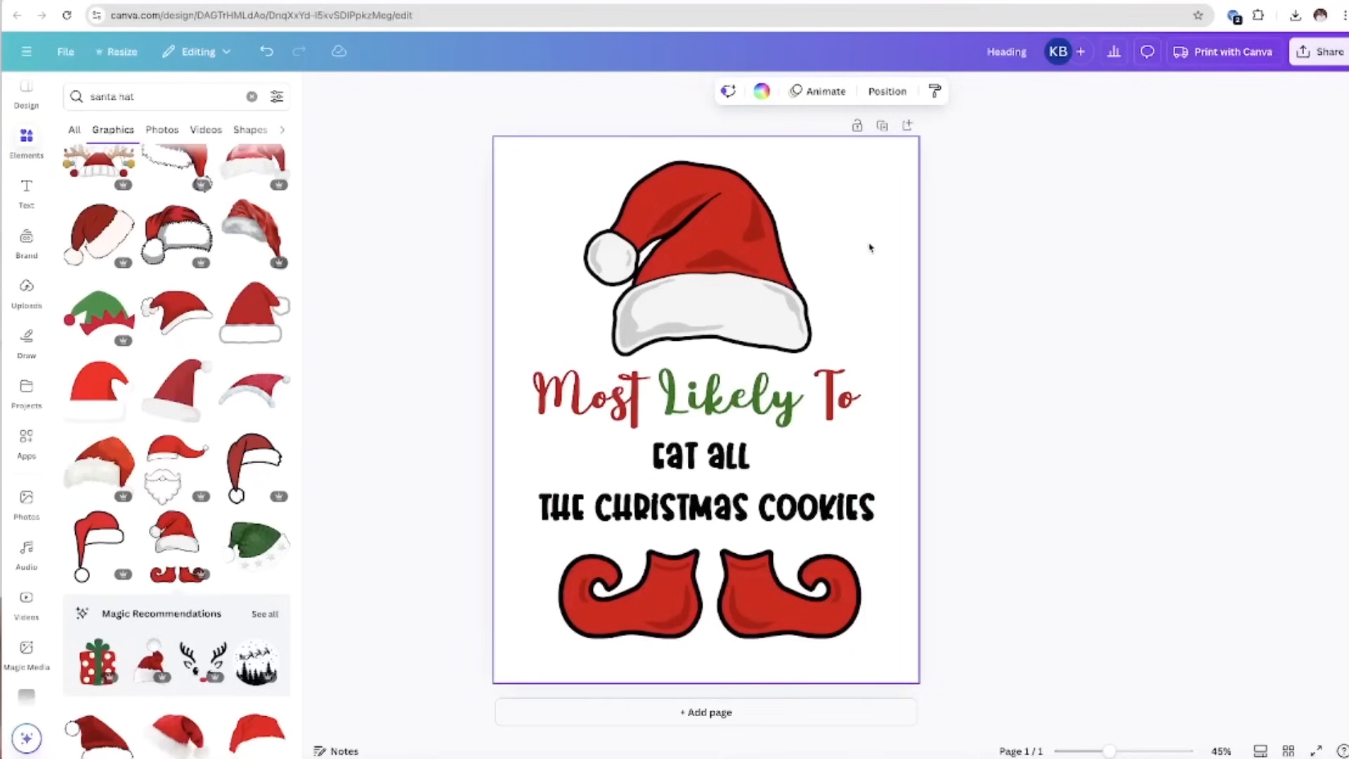
click(762, 91)
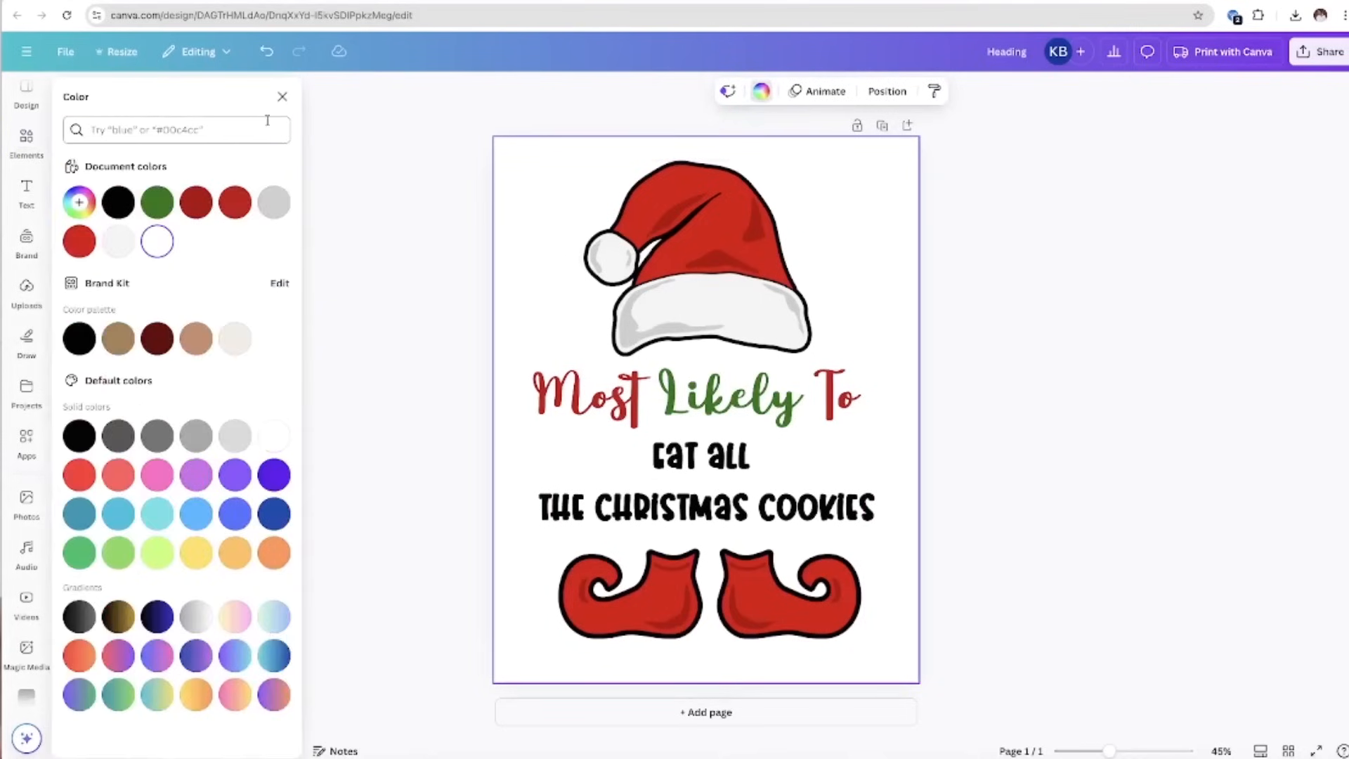
click(119, 202)
Recolour the whole "Eat All the Christmas Cookies" phrase white
click(696, 495)
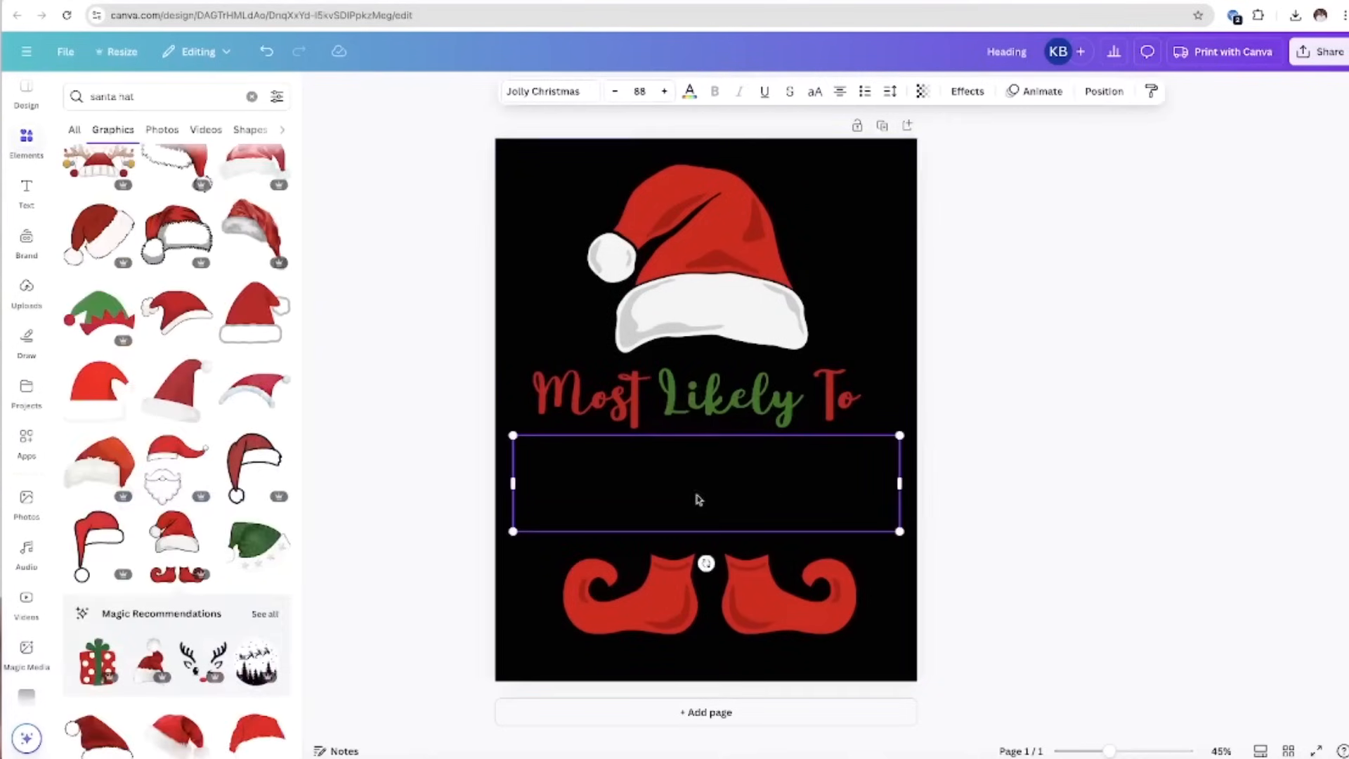
double_click(871, 502)
drag(880, 503, 527, 446)
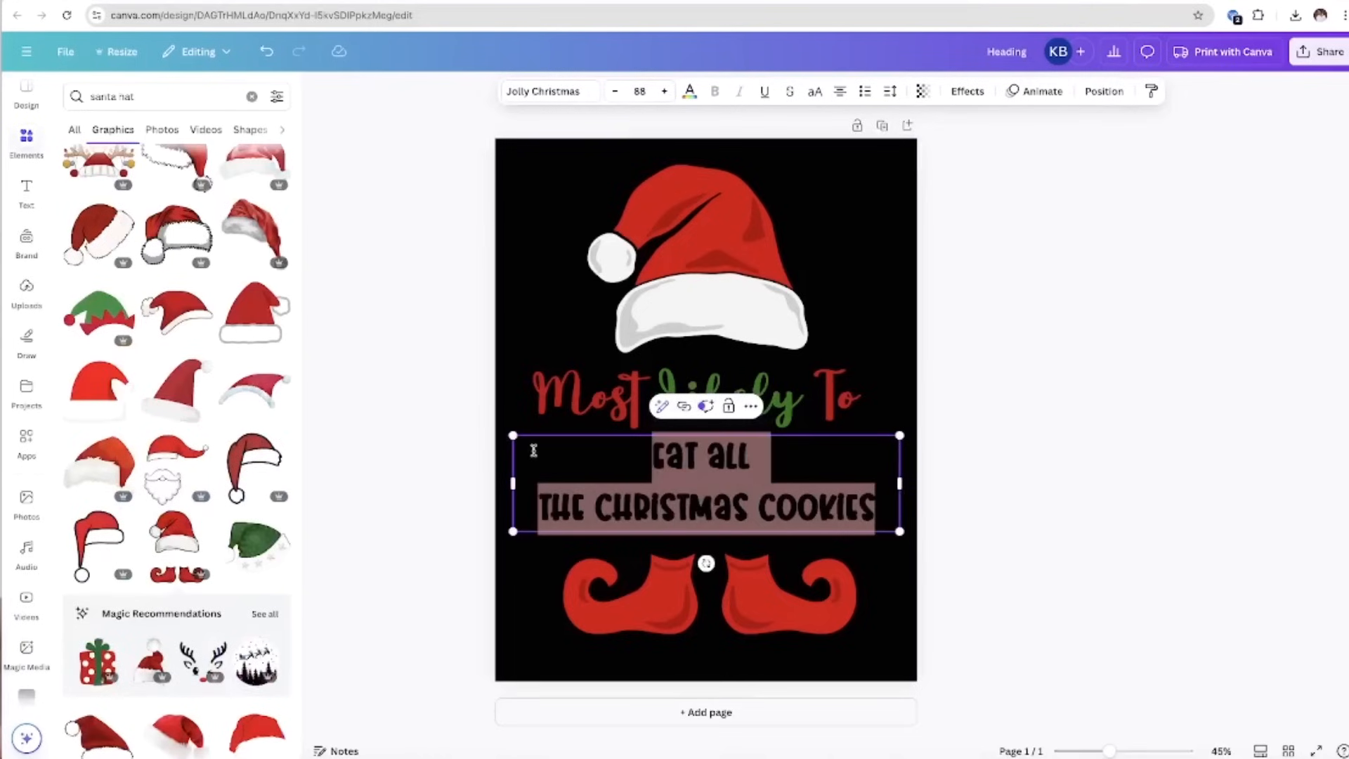
click(690, 91)
click(280, 441)
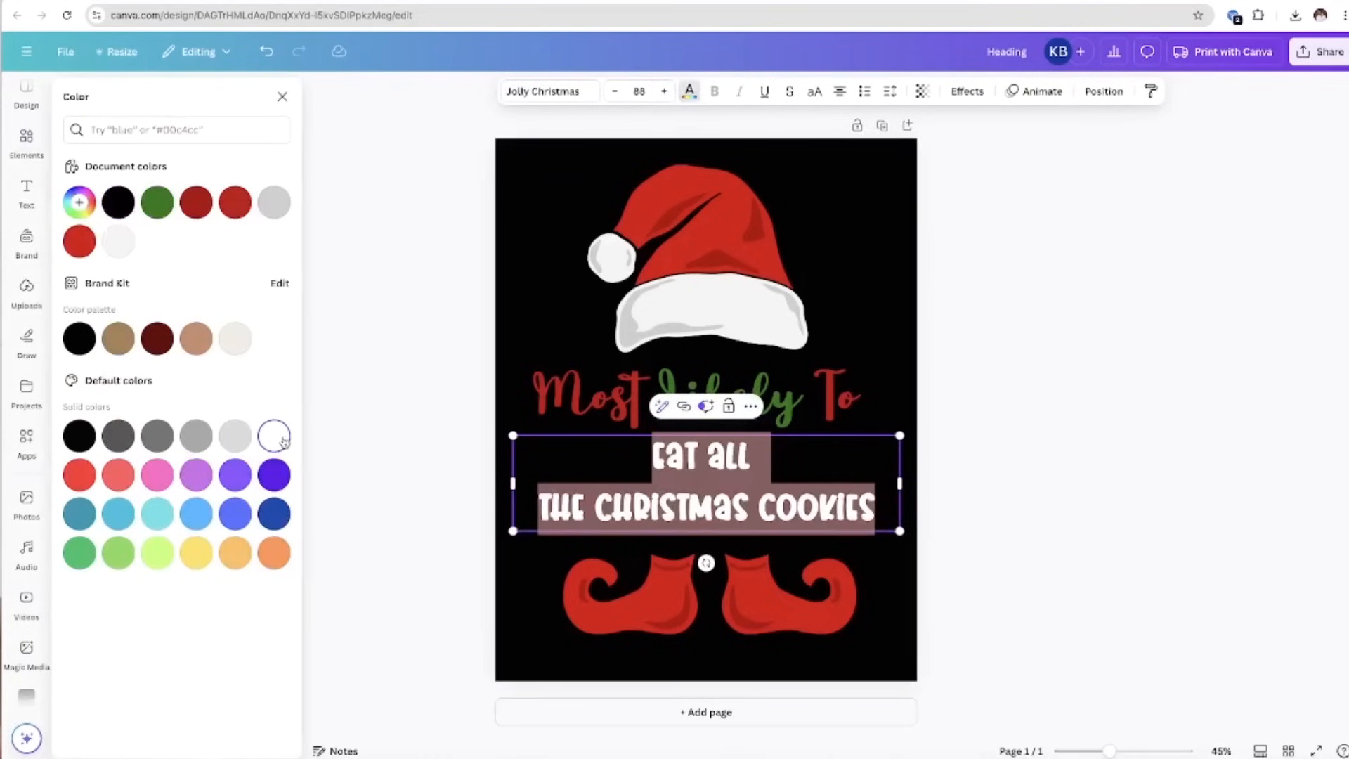
click(534, 215)
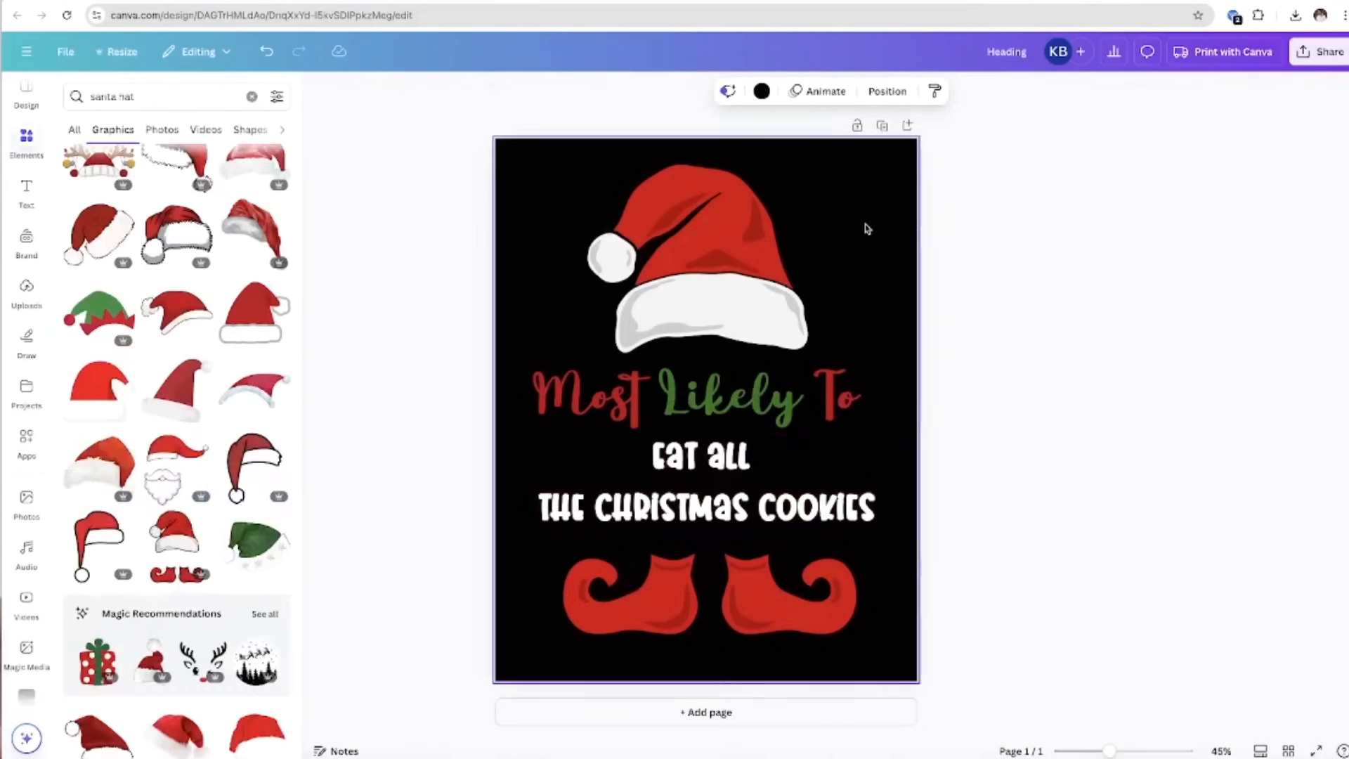
Apply the Outline text effect in white to the "Most Likely To" heading
click(841, 411)
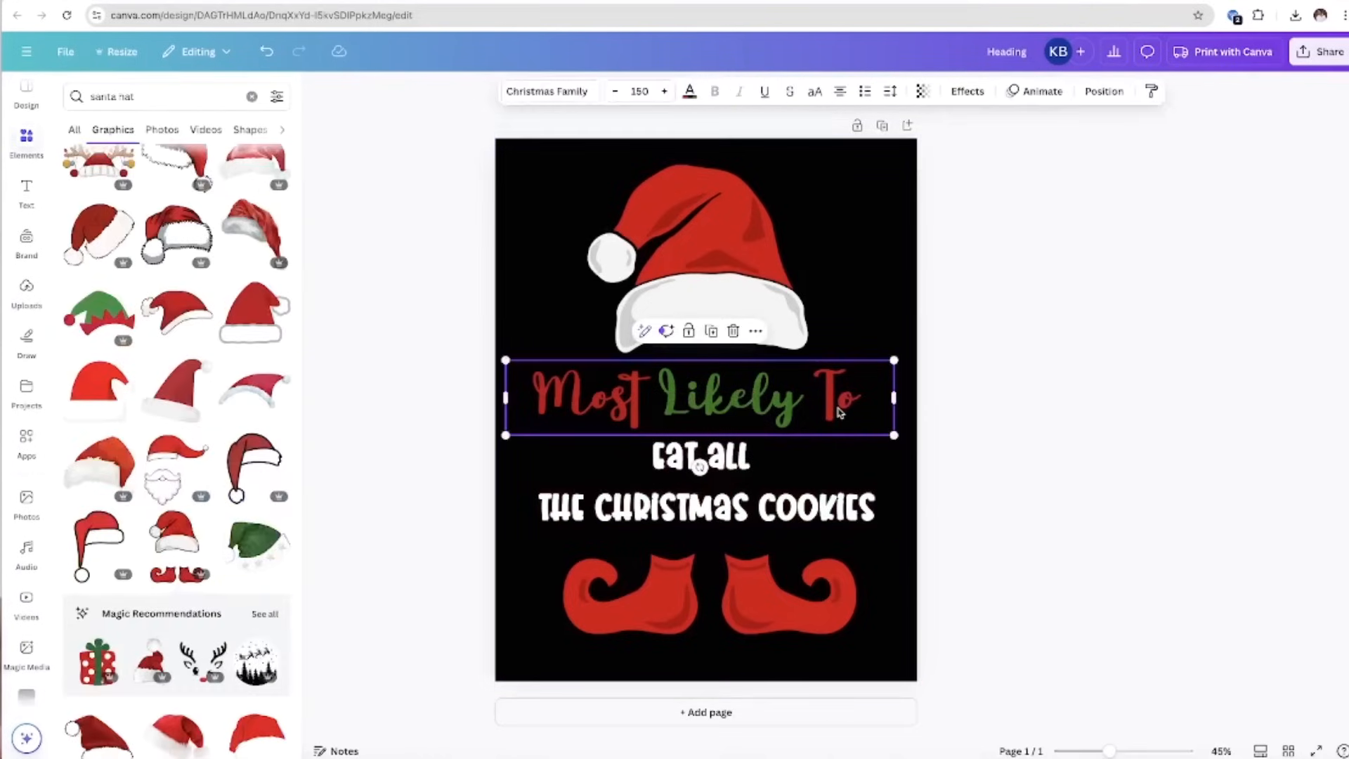
click(967, 91)
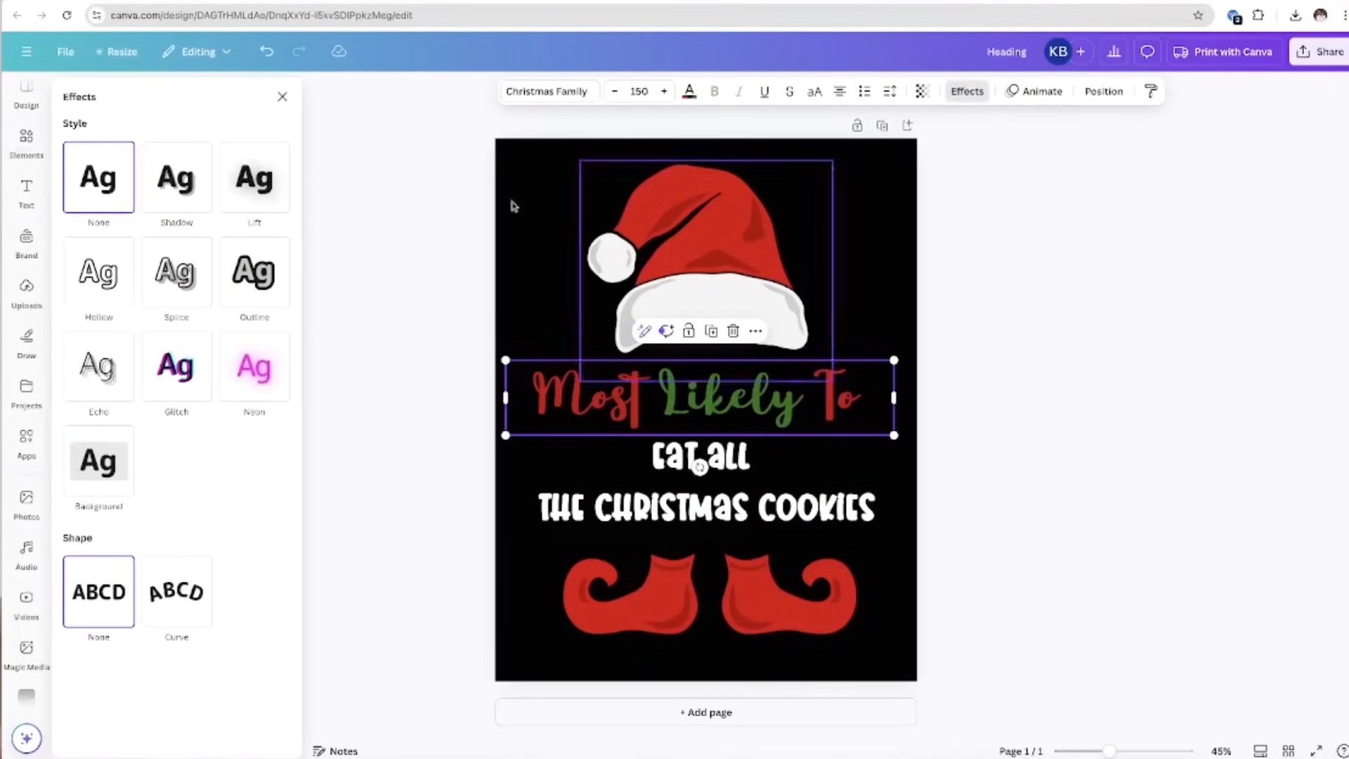
click(243, 302)
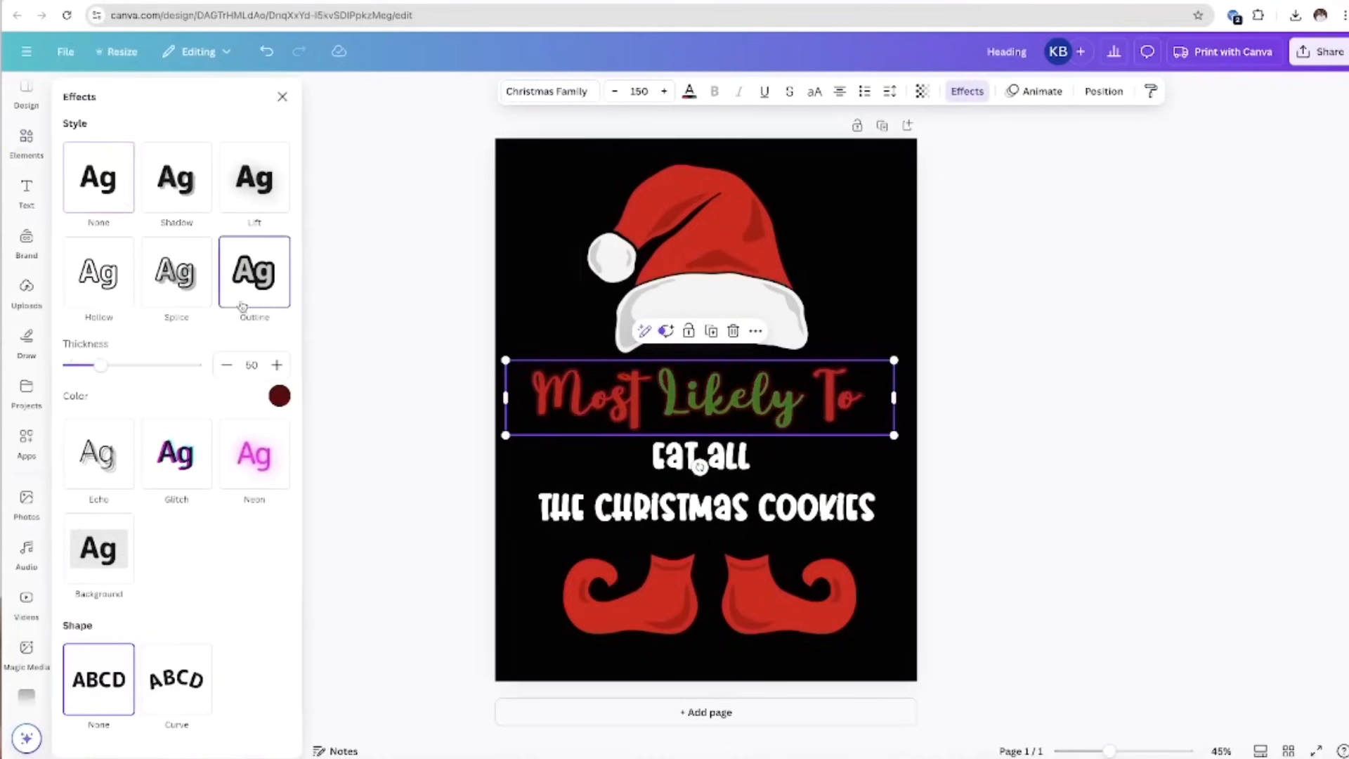
click(279, 396)
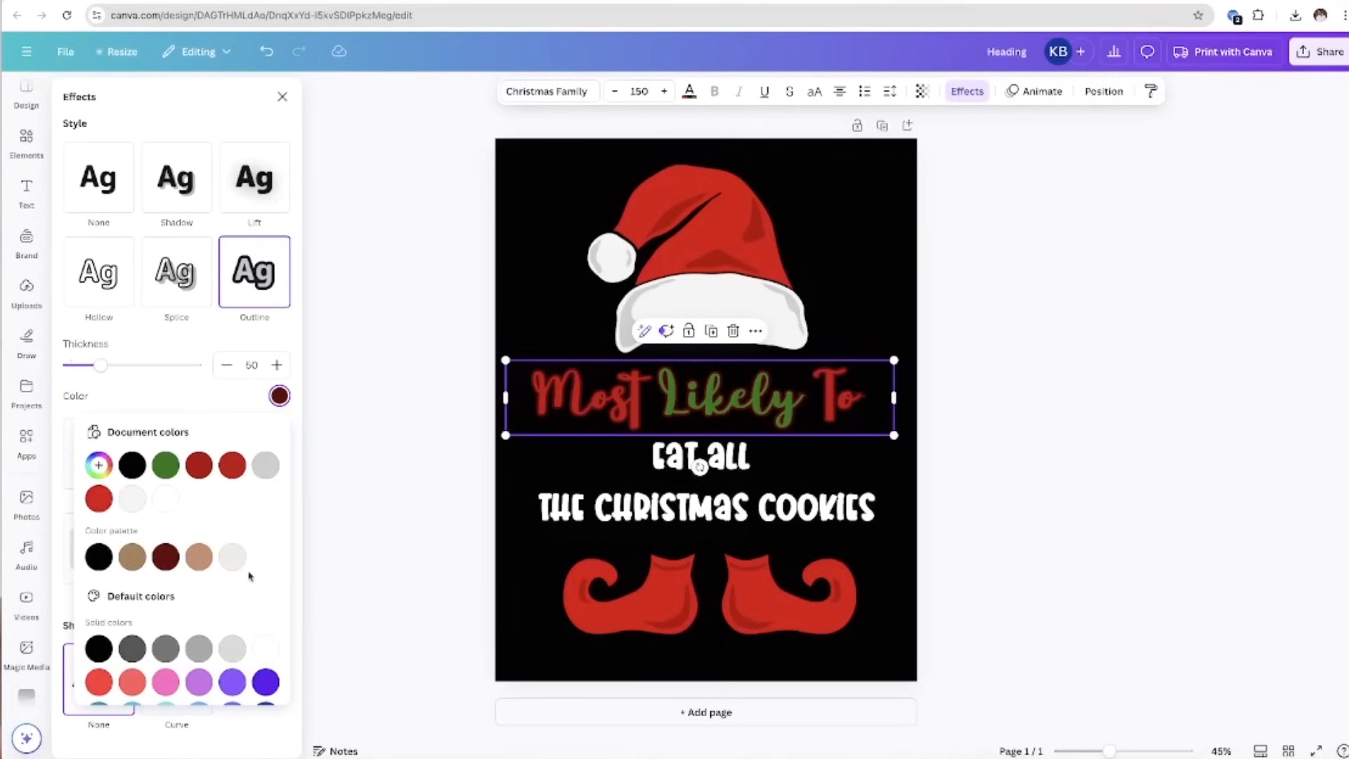
click(273, 648)
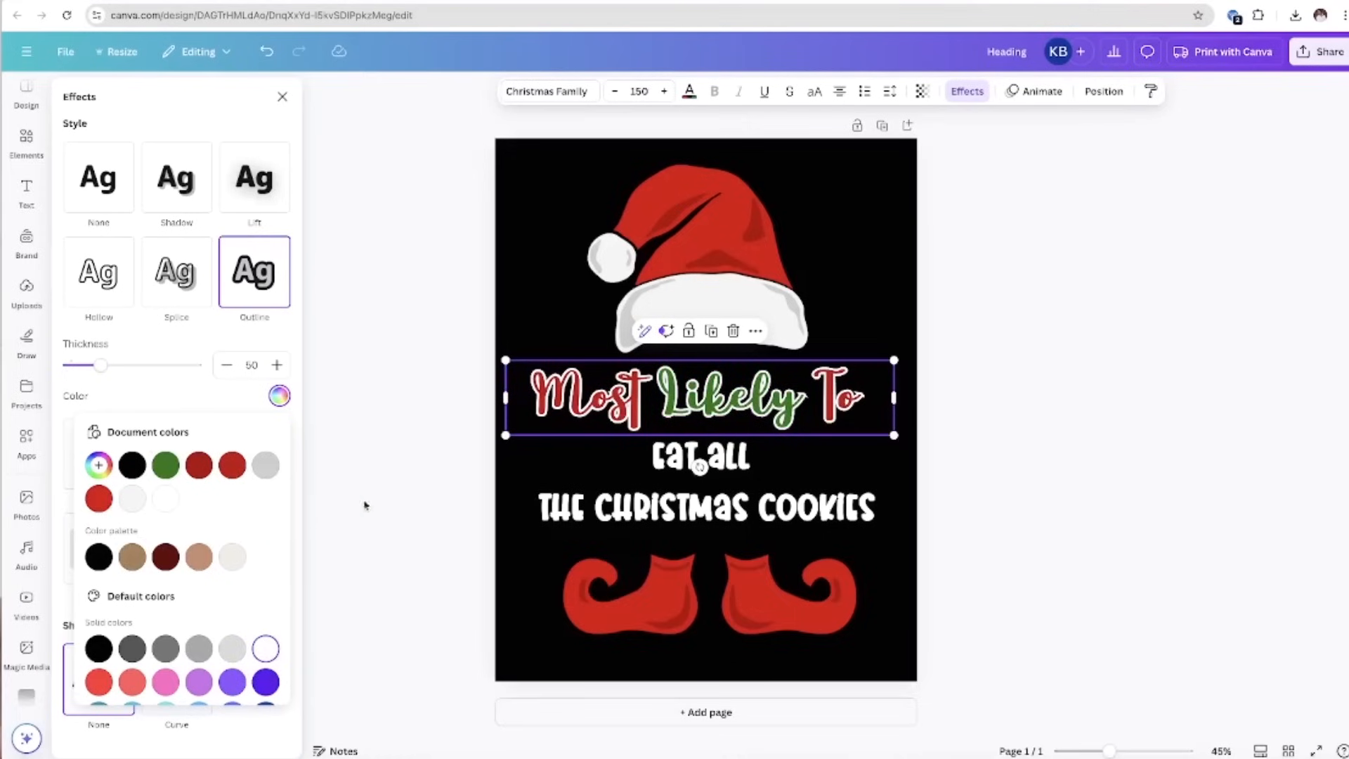
click(566, 200)
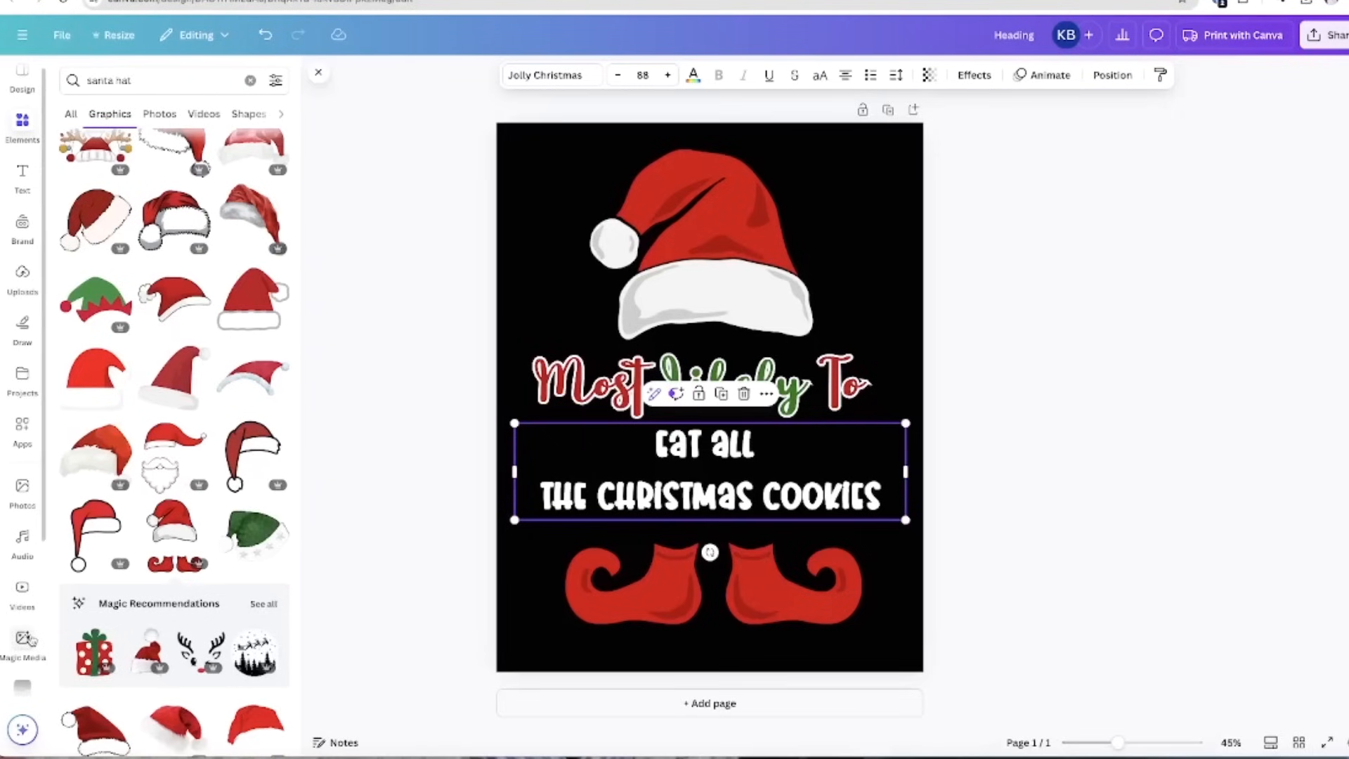
Search the Canva apps for "bulk create" and open the Bulk create app
scroll(28, 640, down, 4)
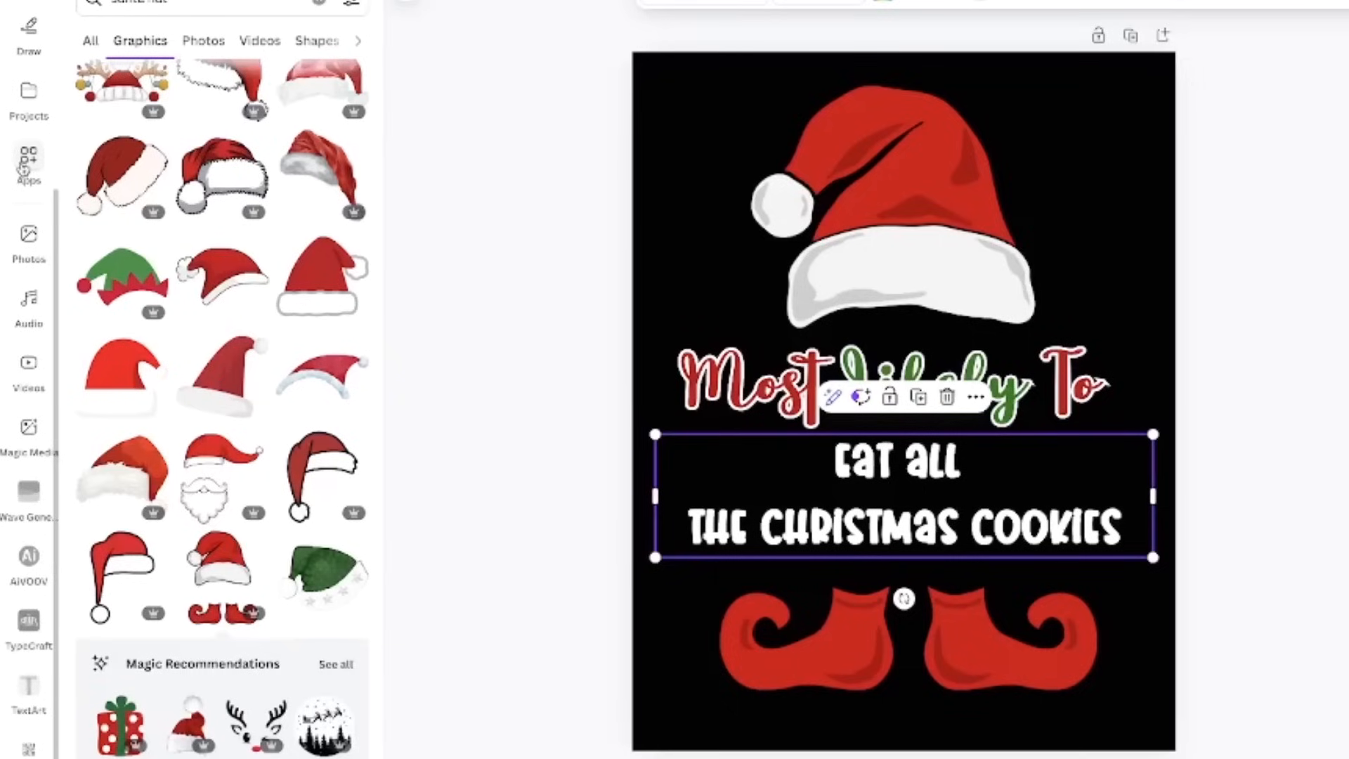
click(27, 163)
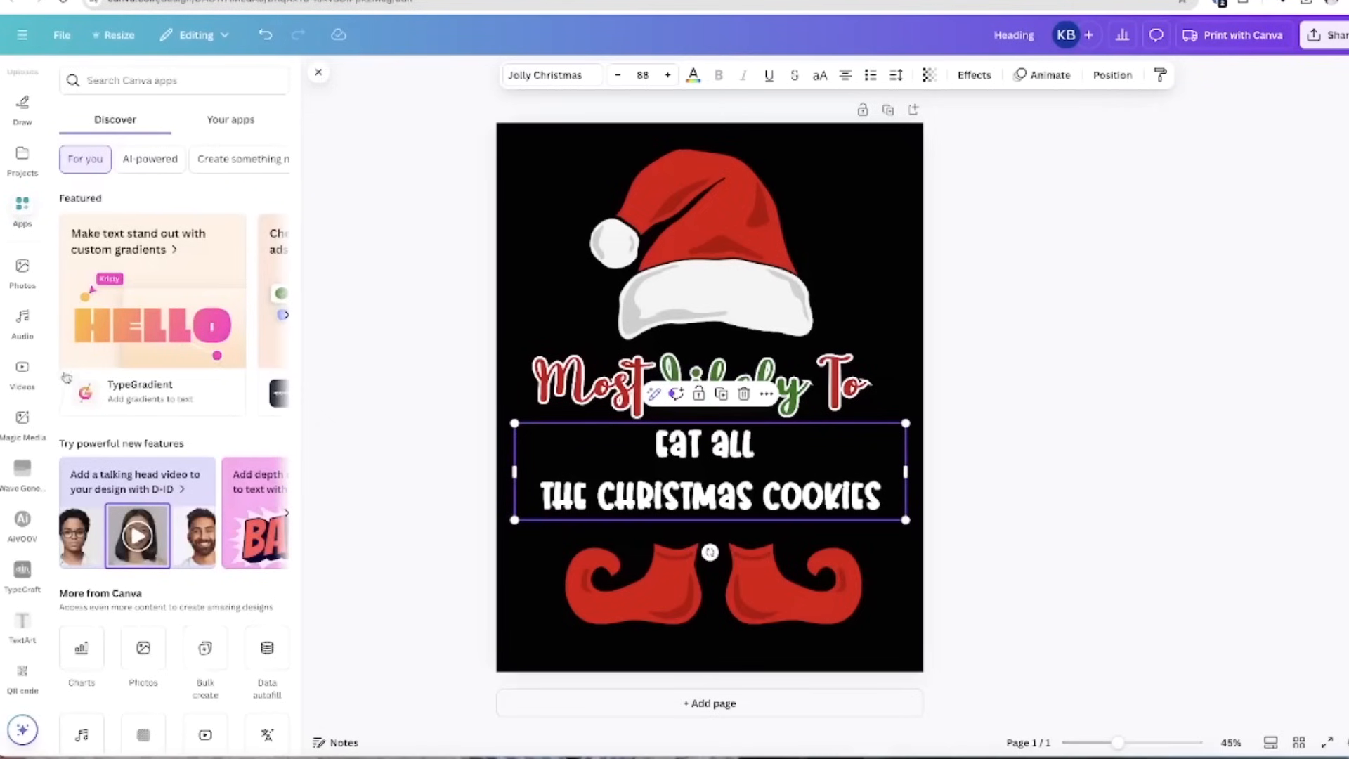
click(146, 81)
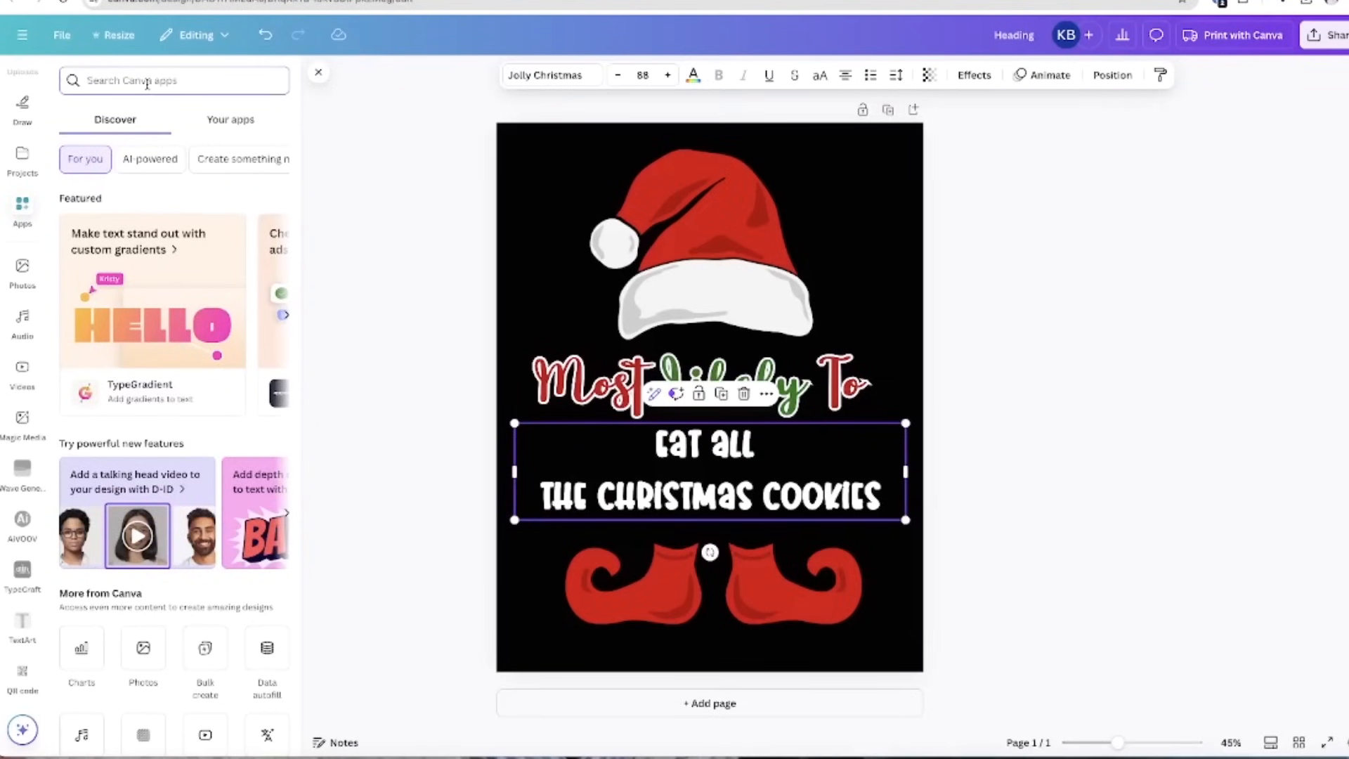
text(bulk)
text( c)
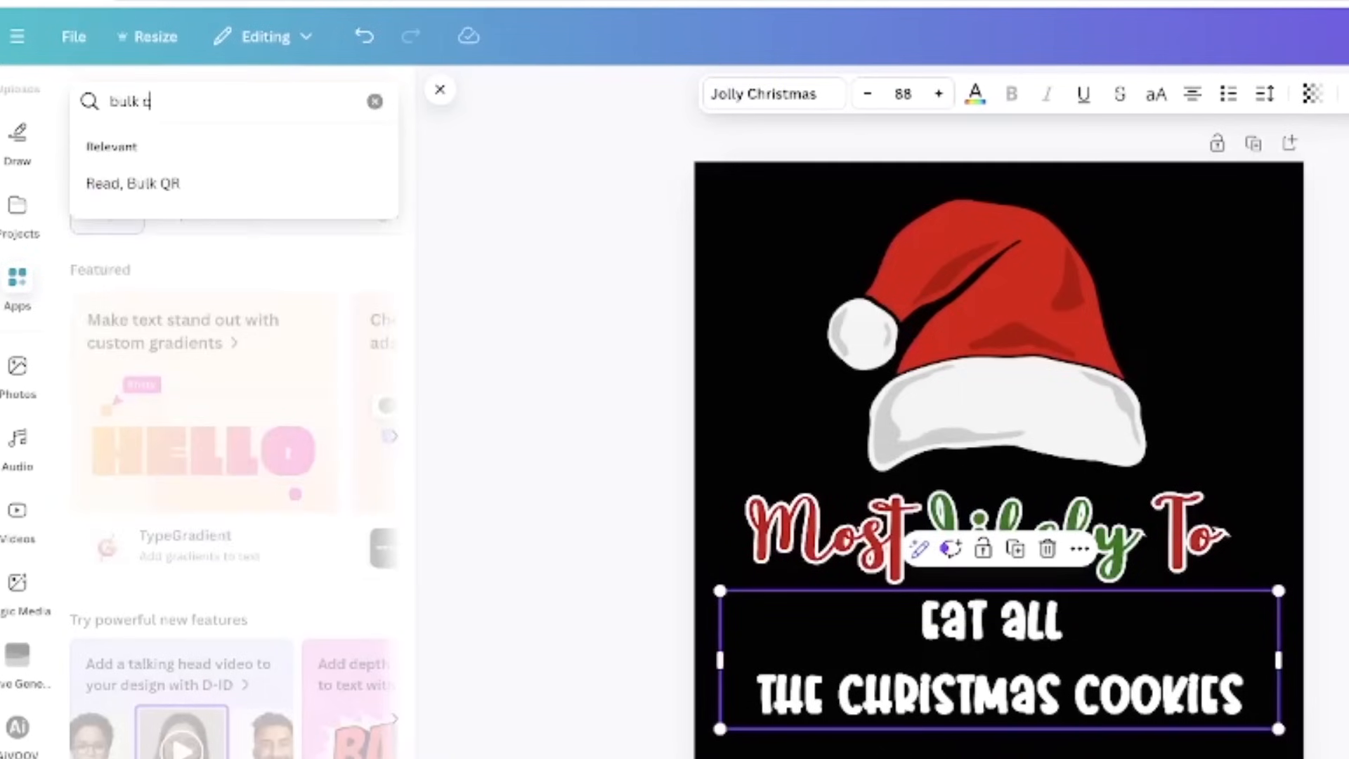
text(re)
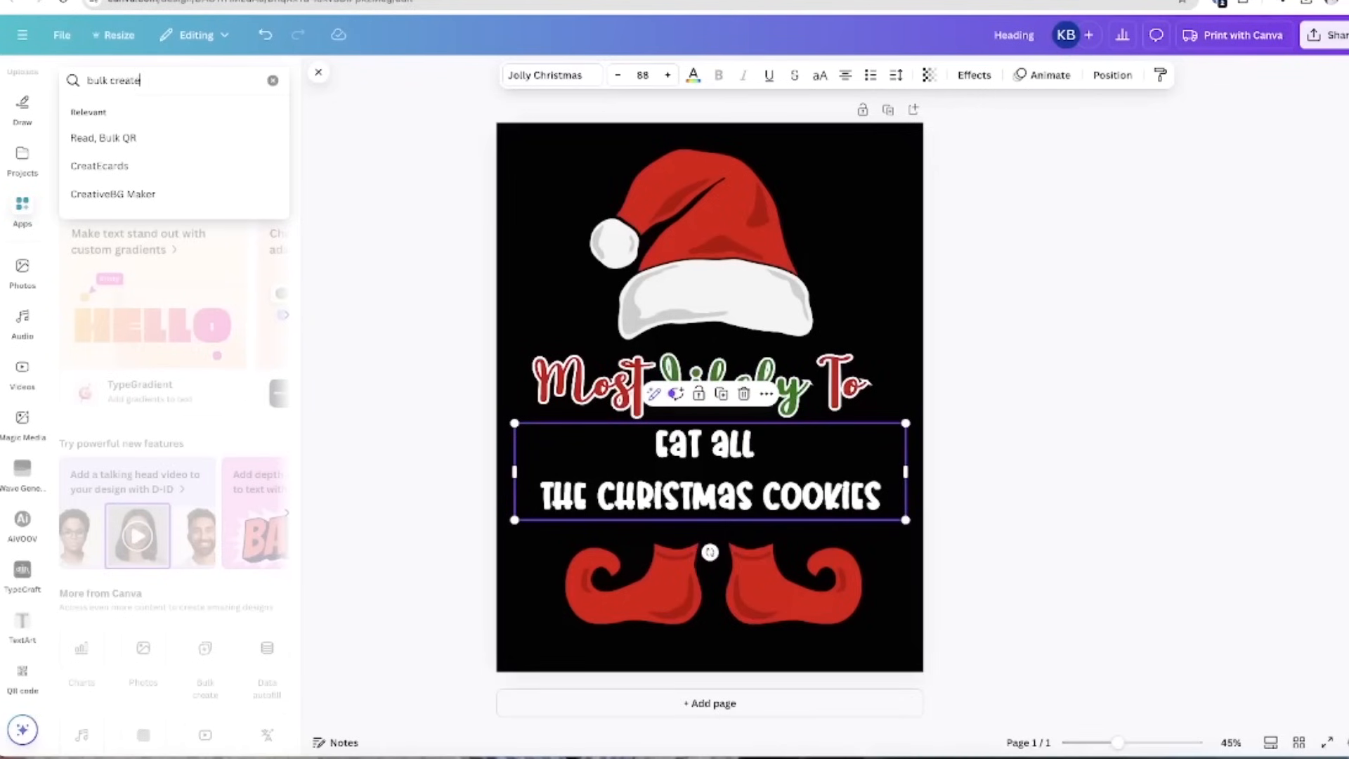
text(ate)
key(Return)
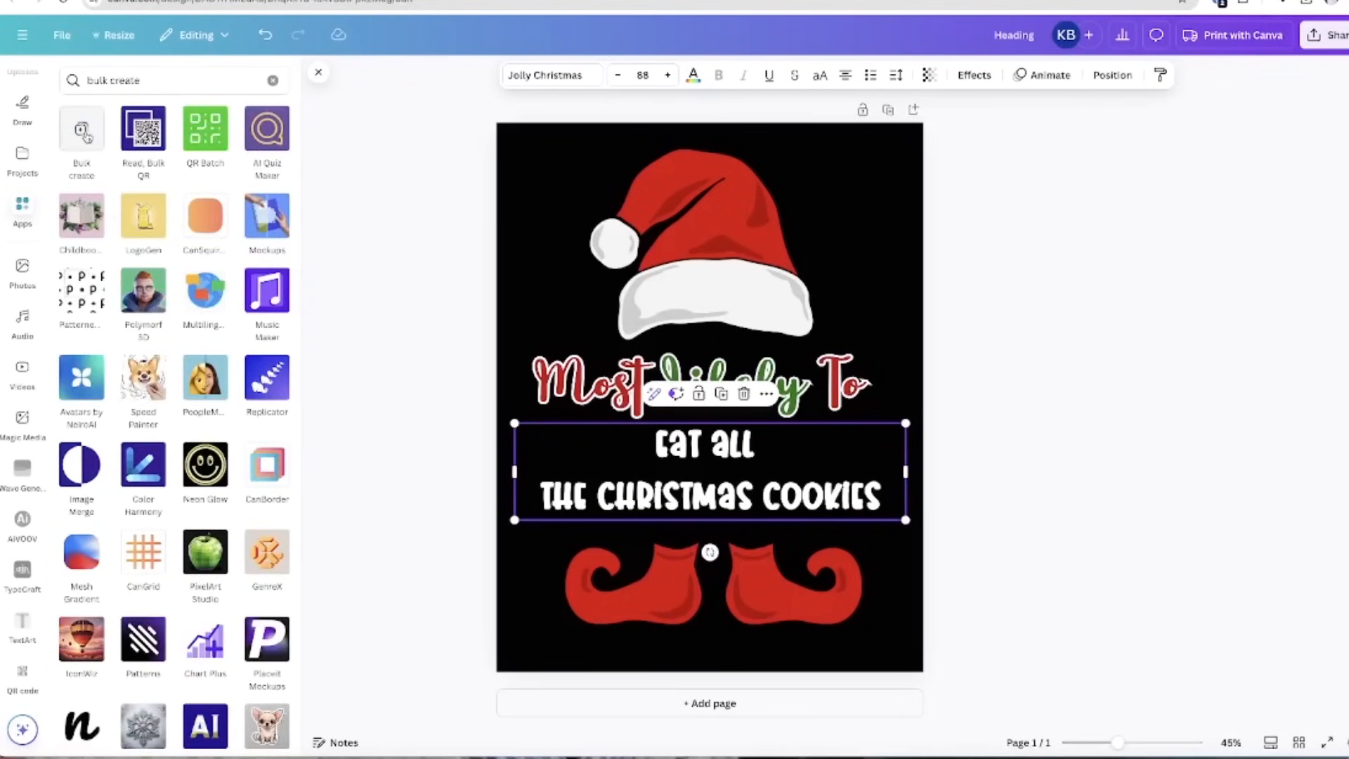
click(83, 131)
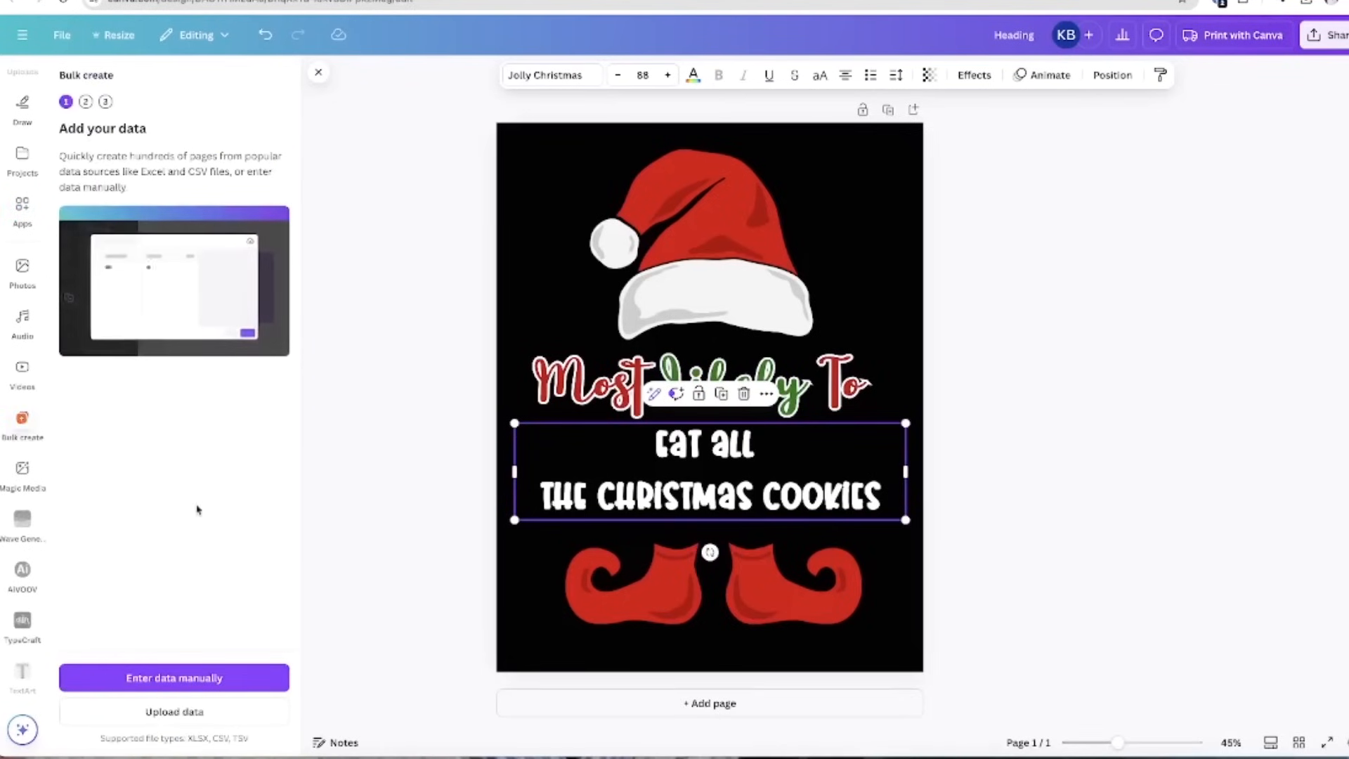
Upload the "Most Likely TShirts" CSV file from the Downloads folder as the bulk create data
click(191, 713)
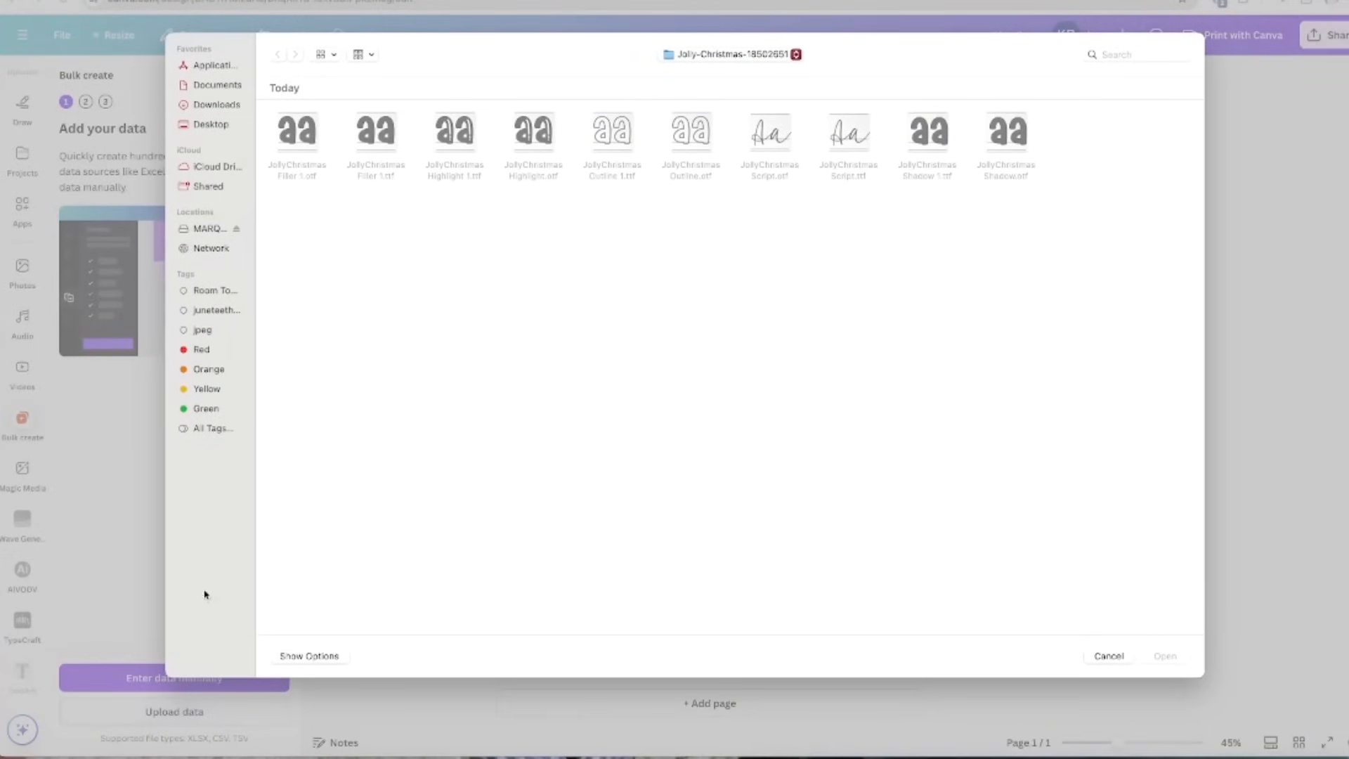
click(207, 85)
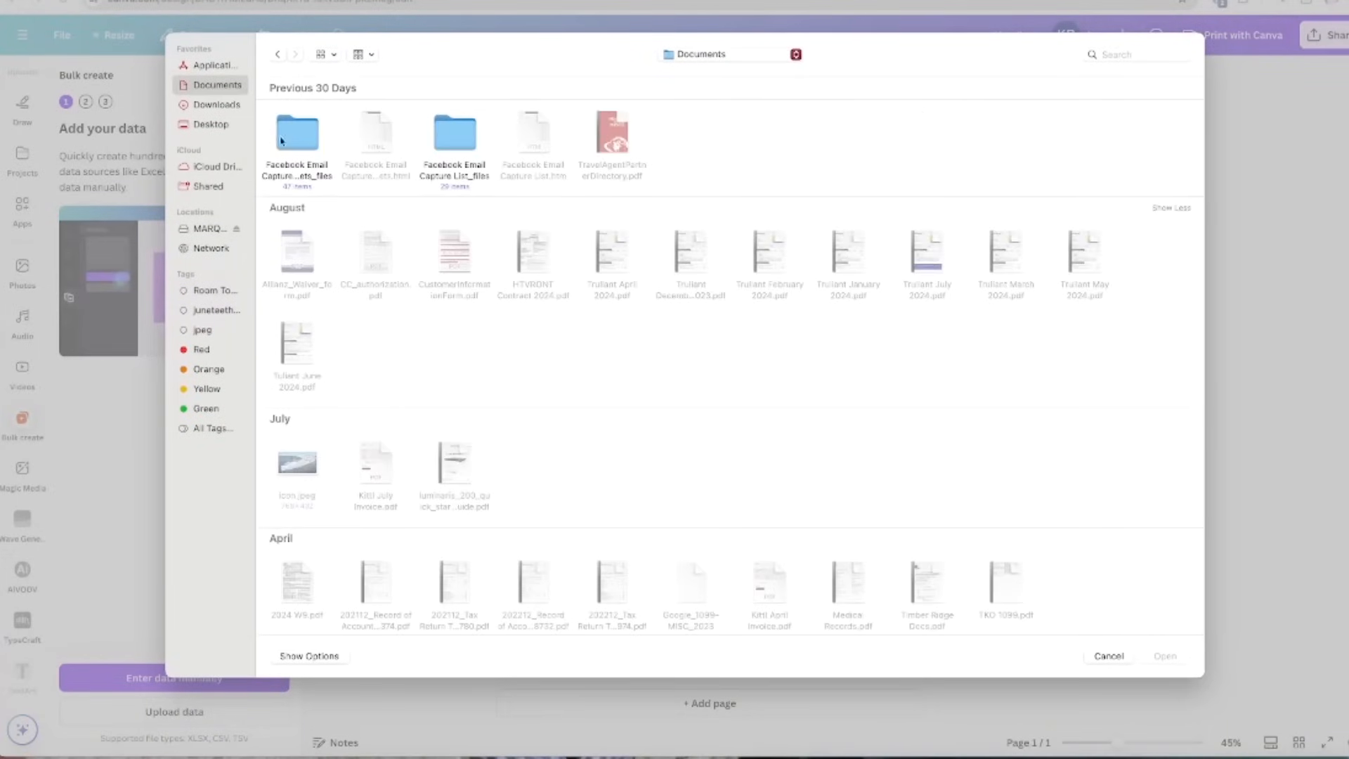
click(211, 105)
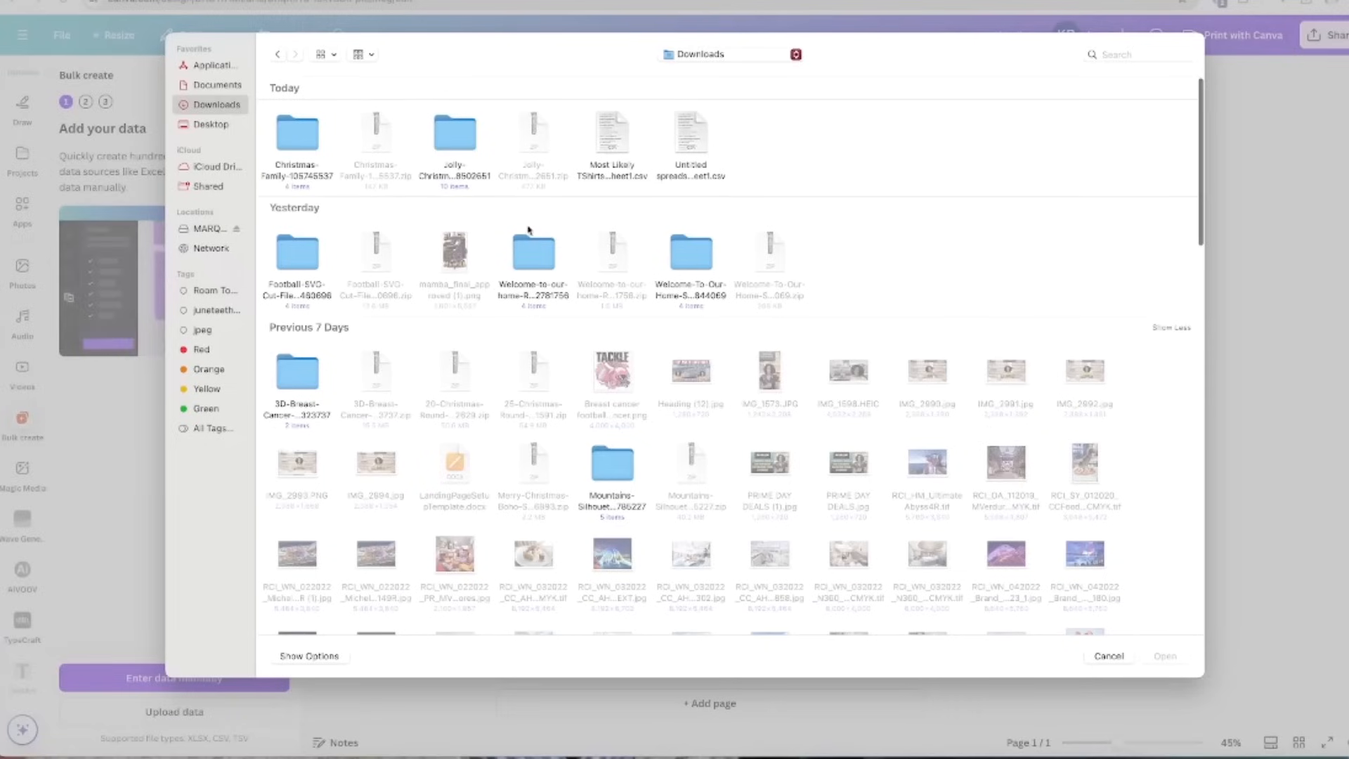
click(610, 176)
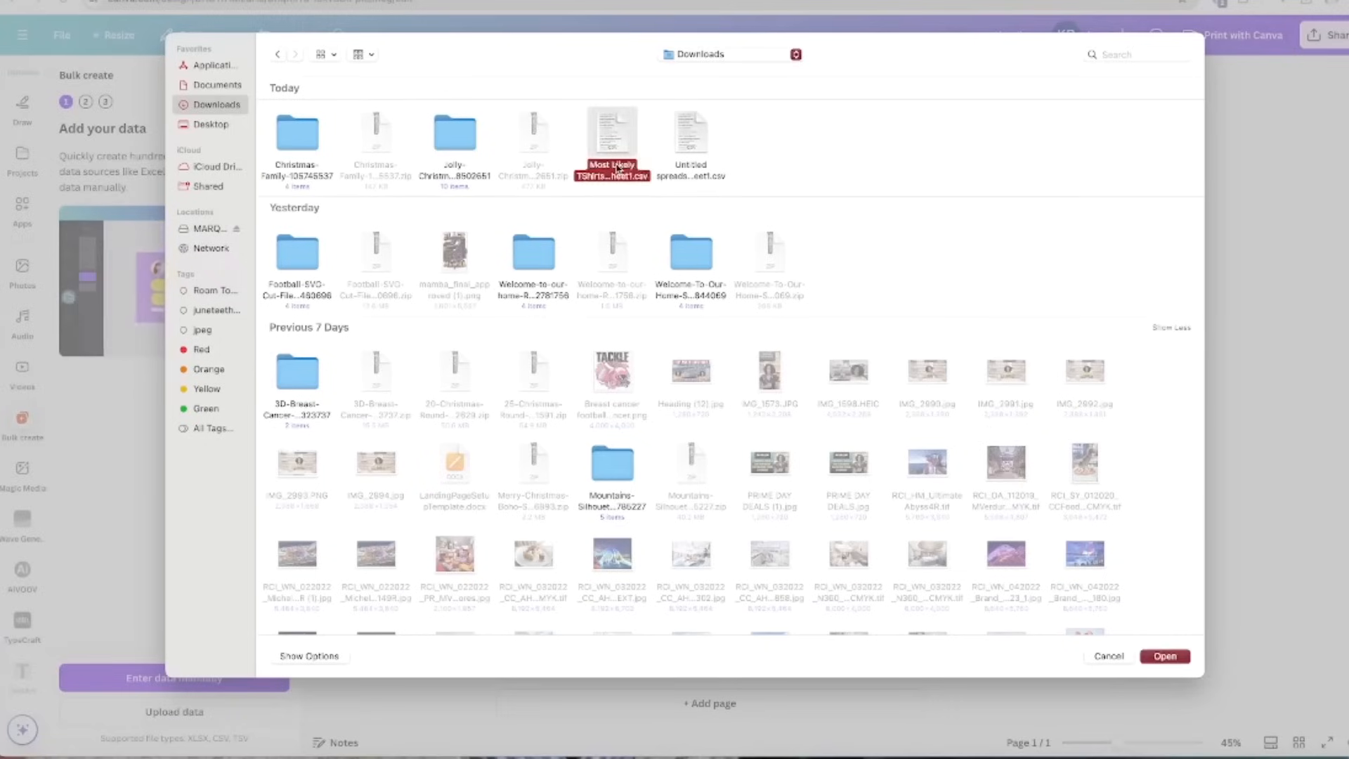
click(1169, 658)
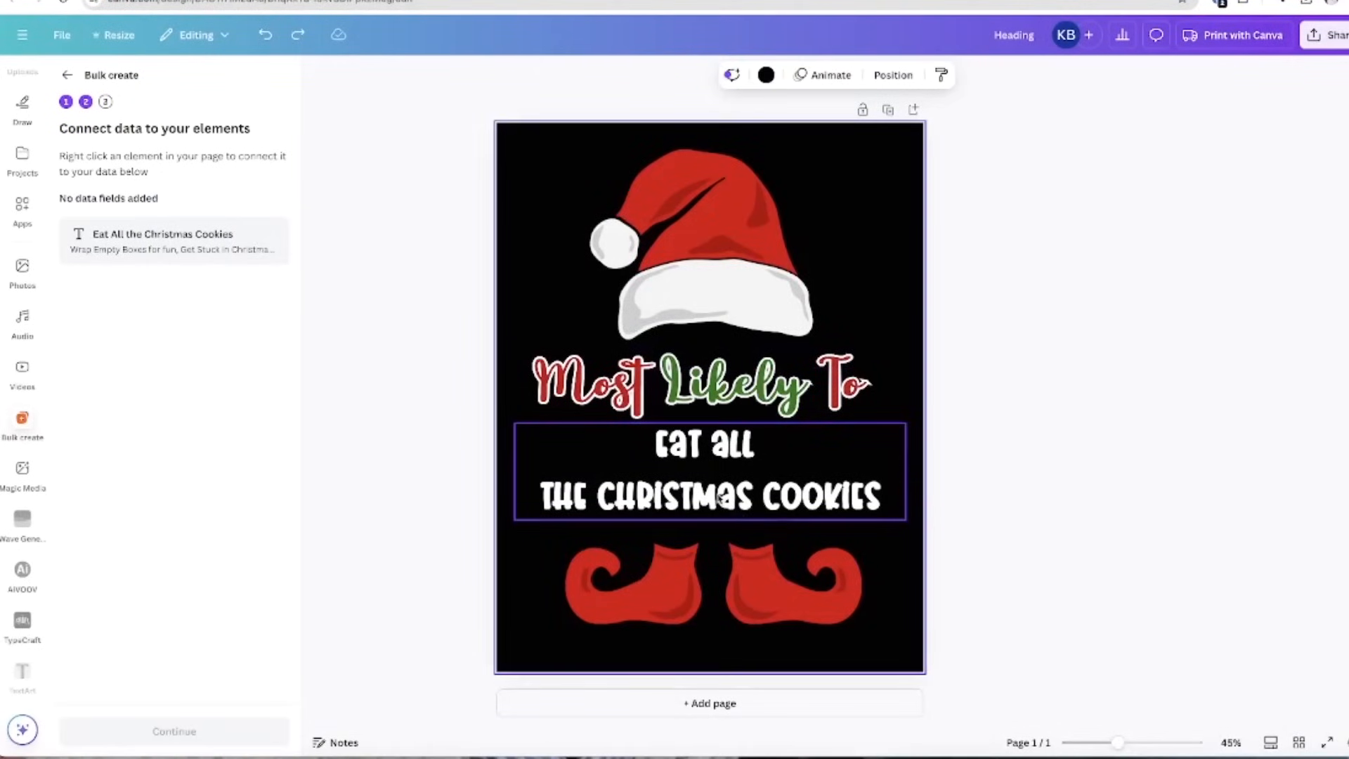
Connect the phrase text box below the "Most Likely To" heading to the "Eat All the Christmas Cookies" data field and continue to applying the data
click(719, 498)
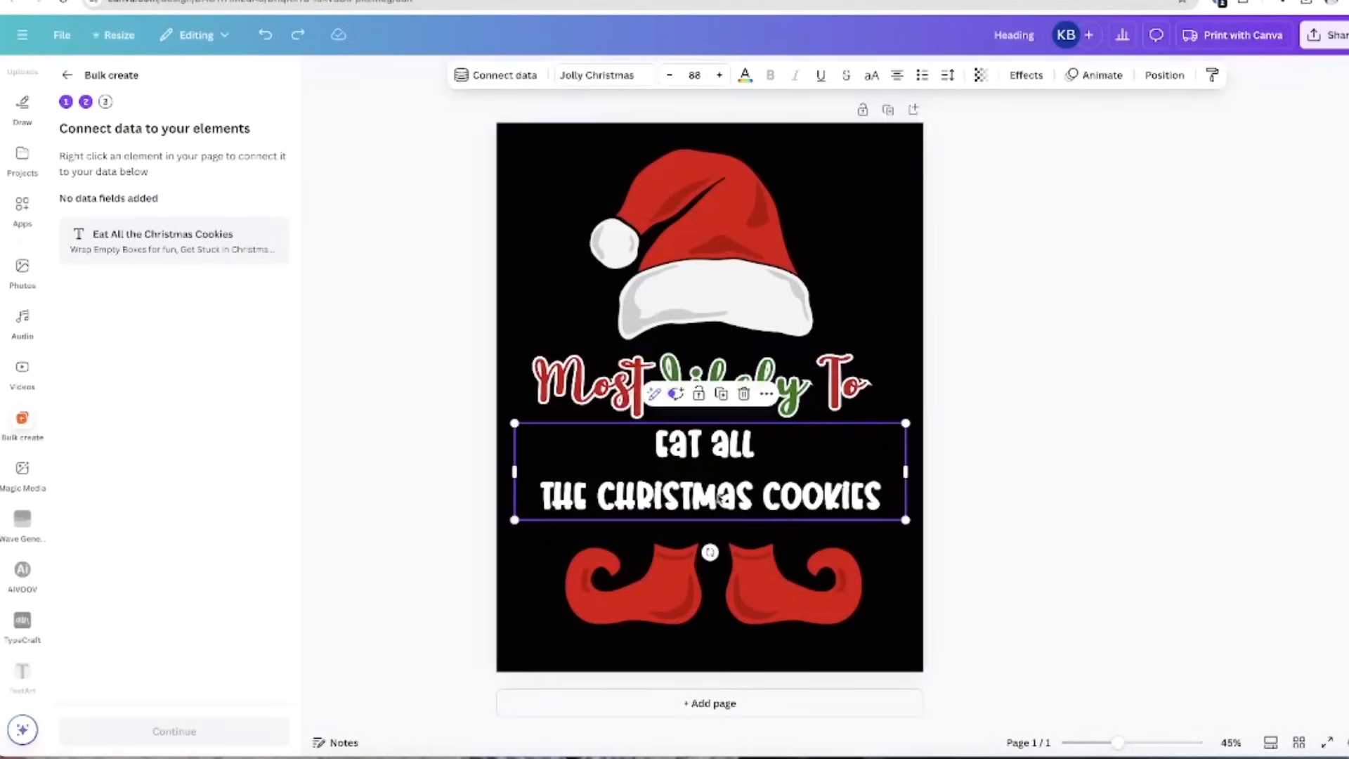
right_click(753, 485)
mouse_move(755, 486)
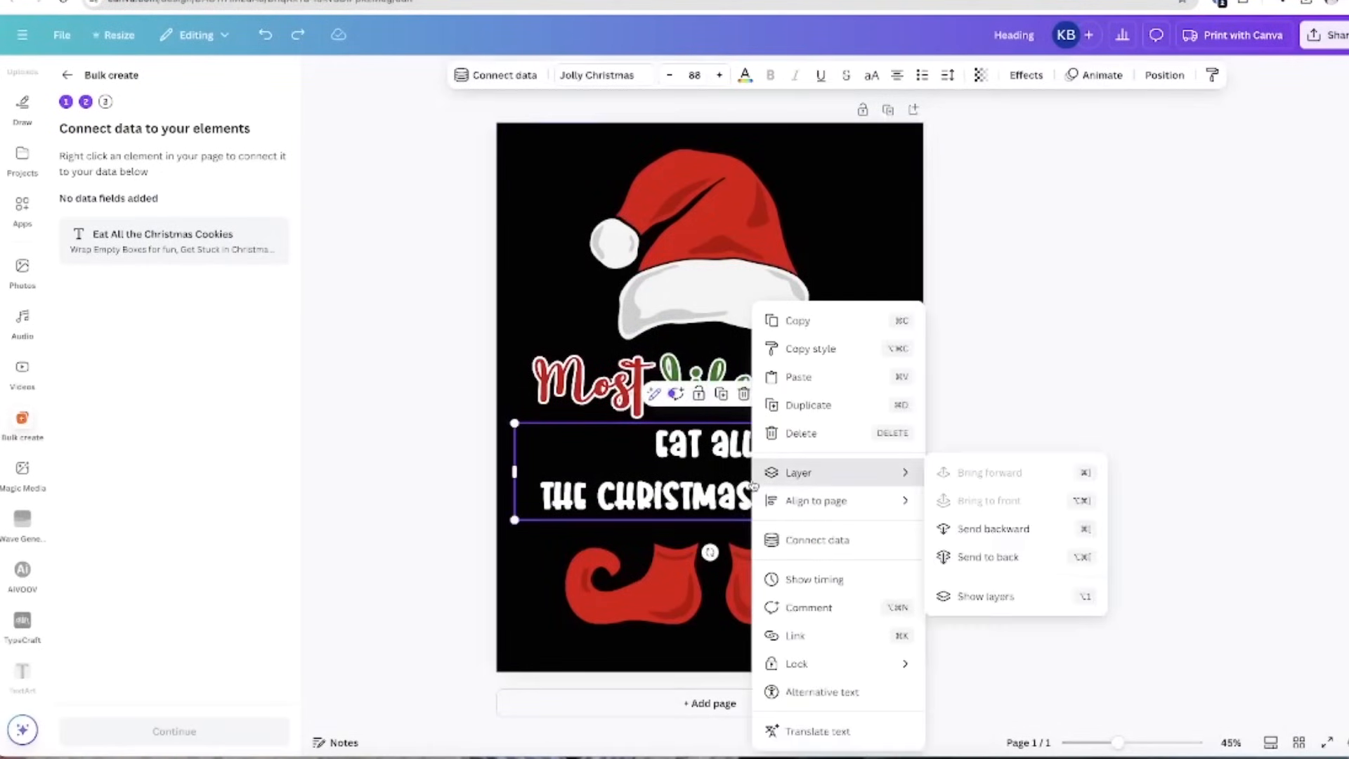
click(816, 551)
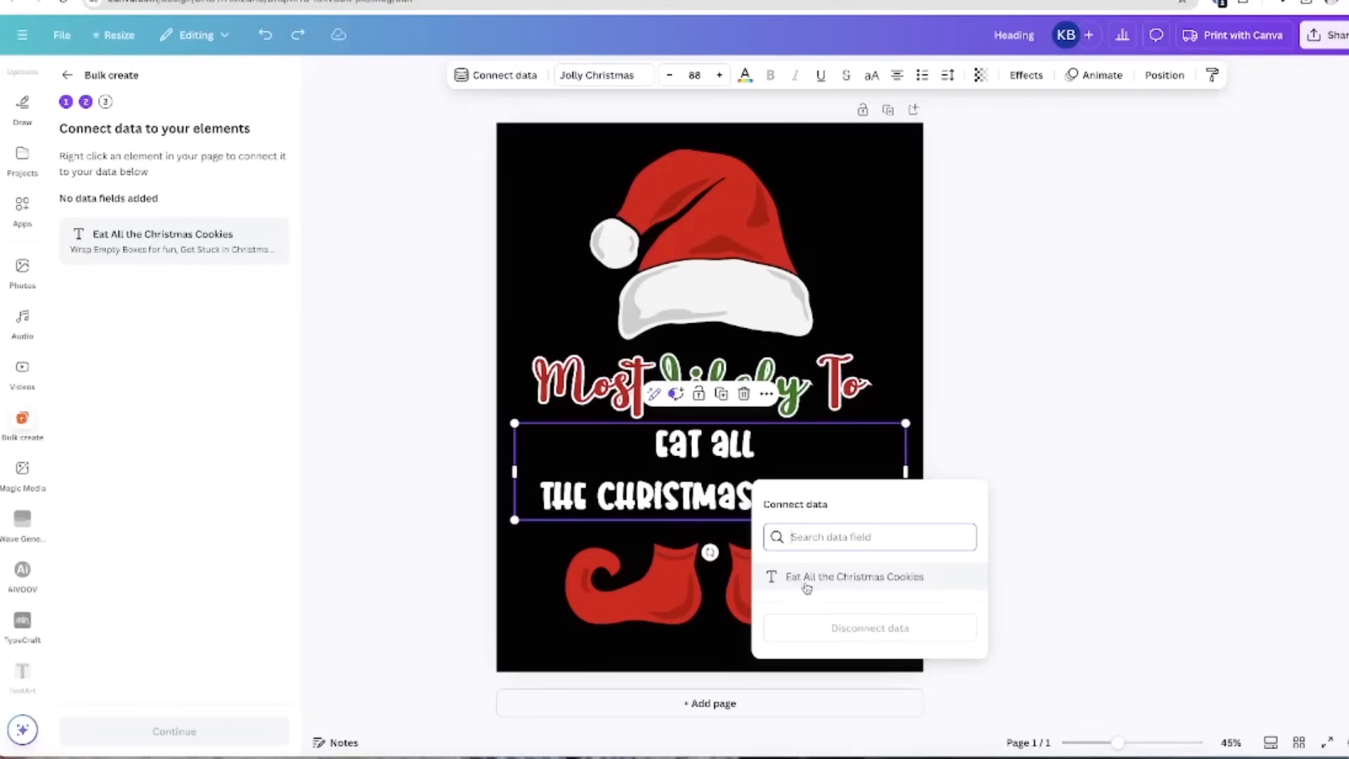
click(807, 578)
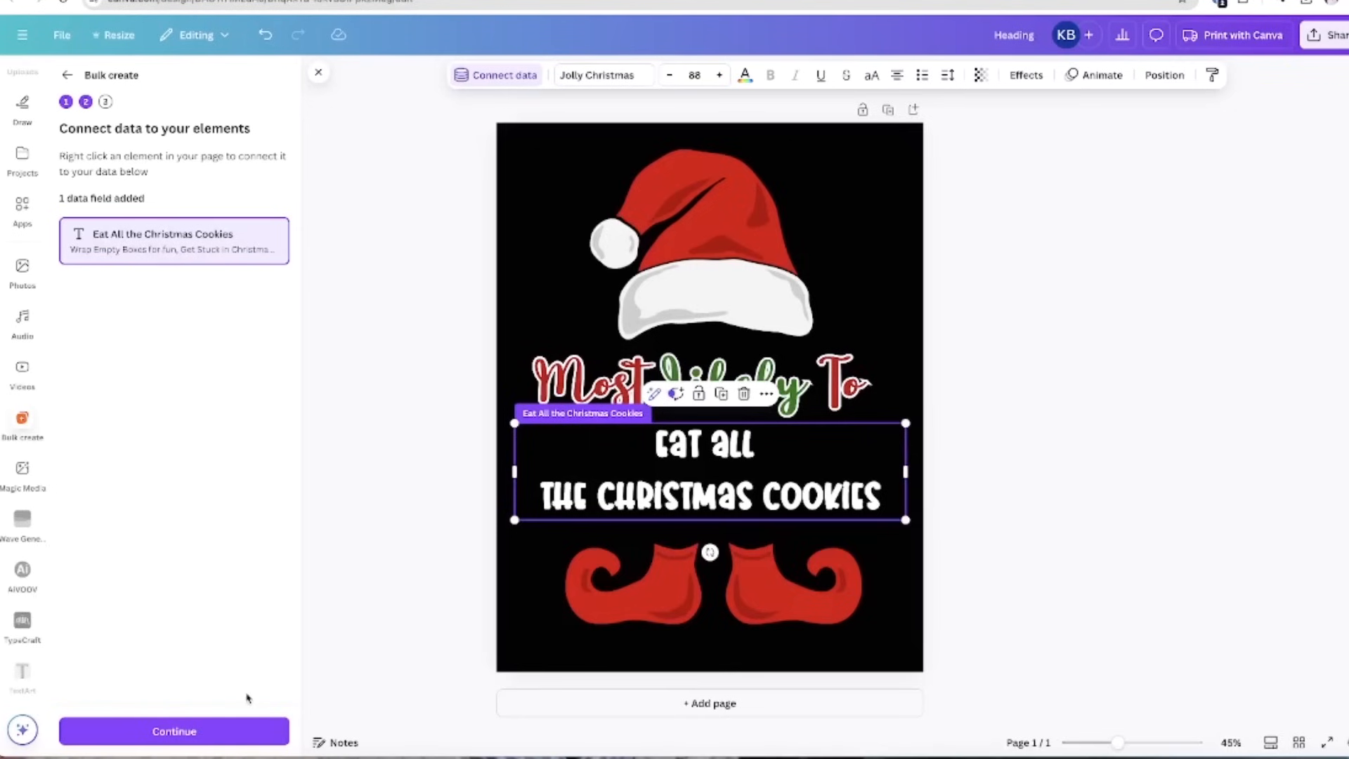
click(197, 735)
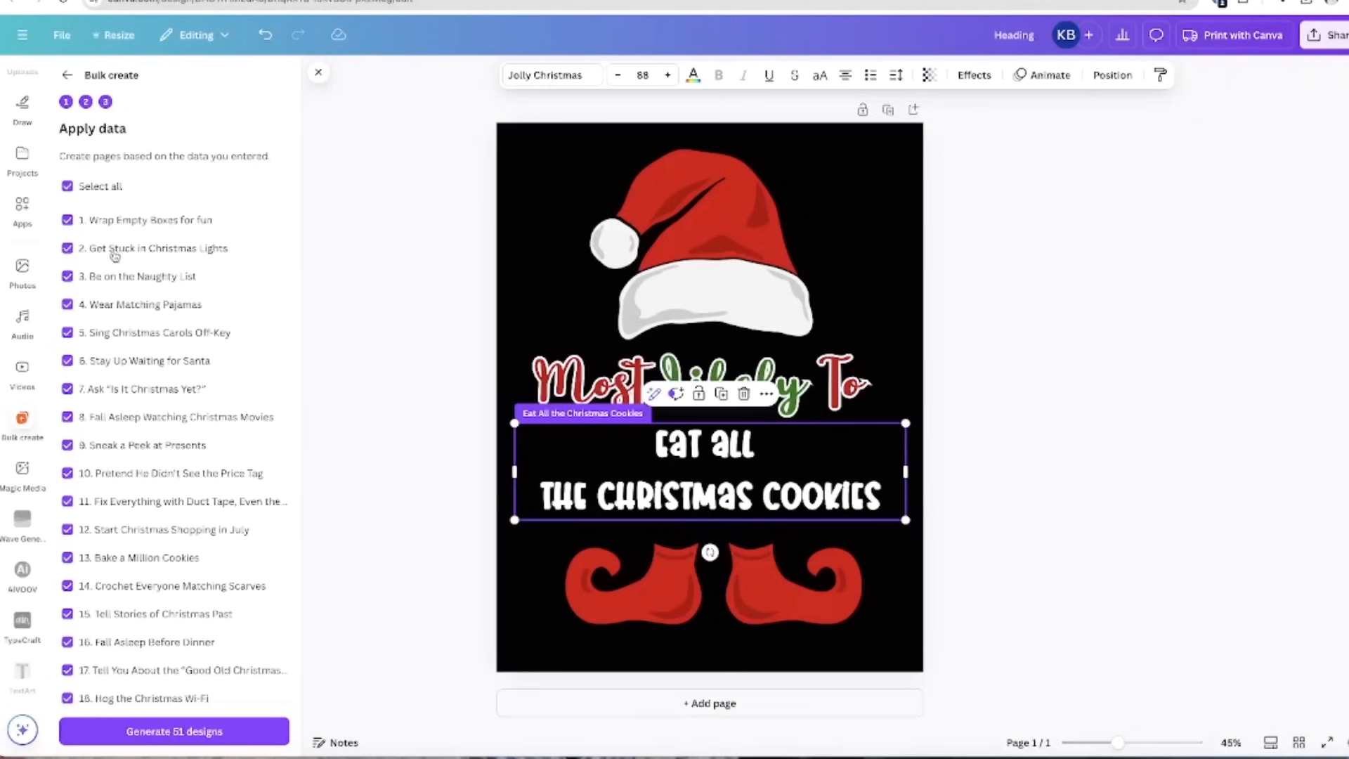
Go over the list of phrases, leave all of them selected, and generate the 51 bulk designs
scroll(97, 696, down, 14)
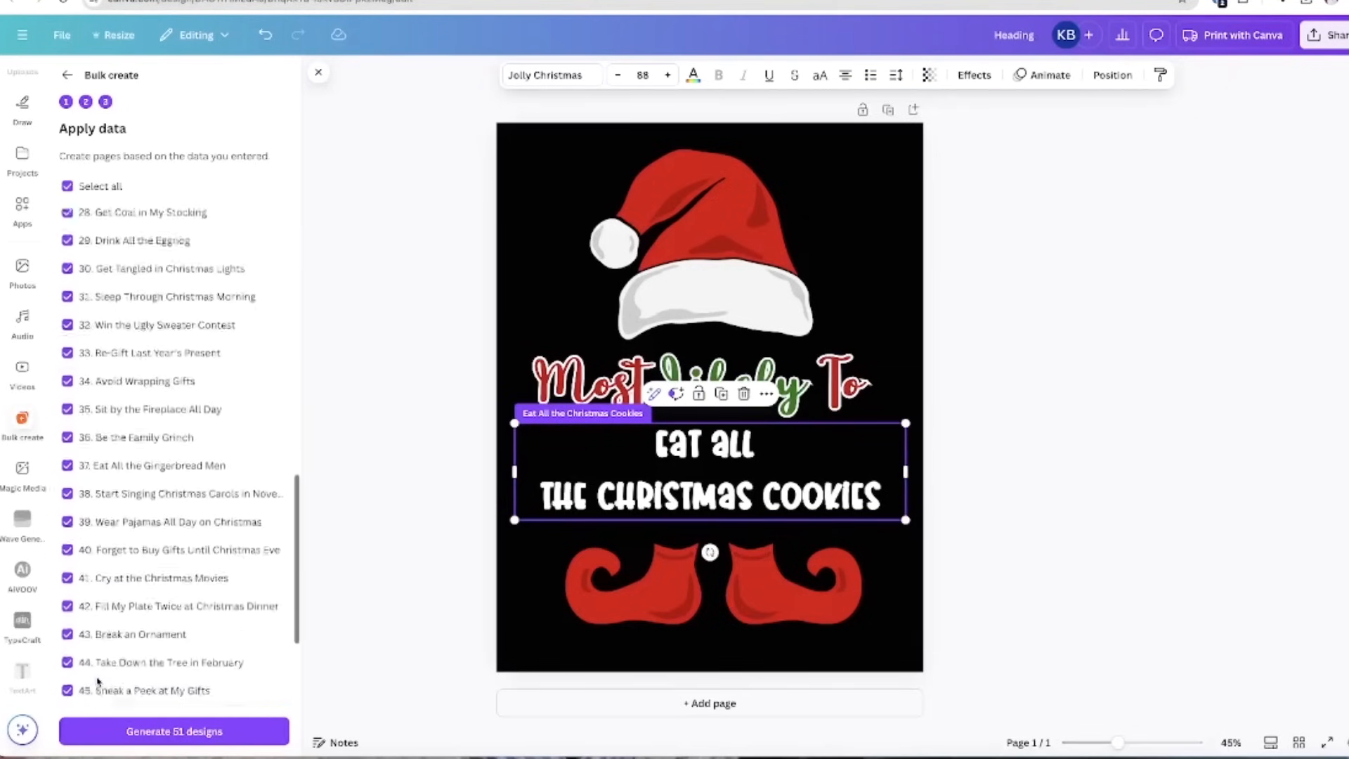
scroll(97, 633, up, 15)
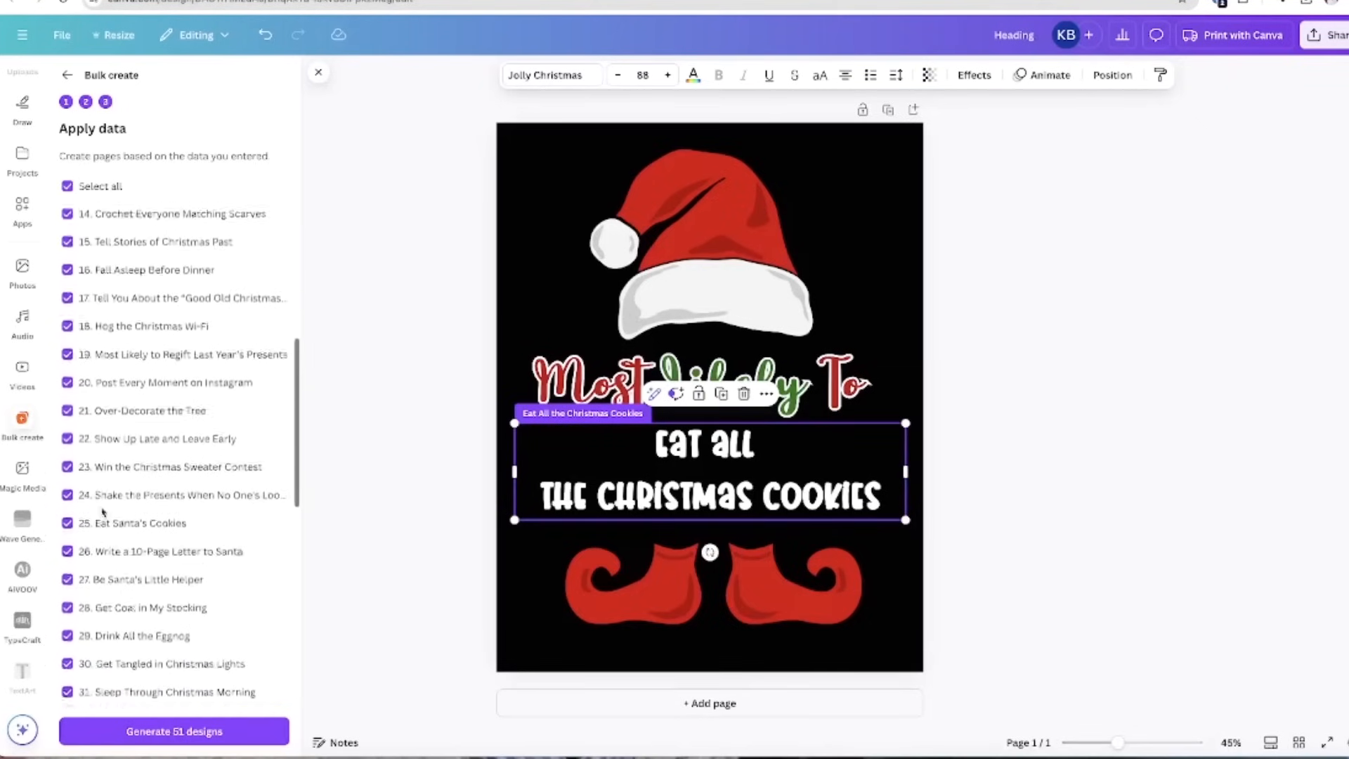
click(68, 383)
click(69, 383)
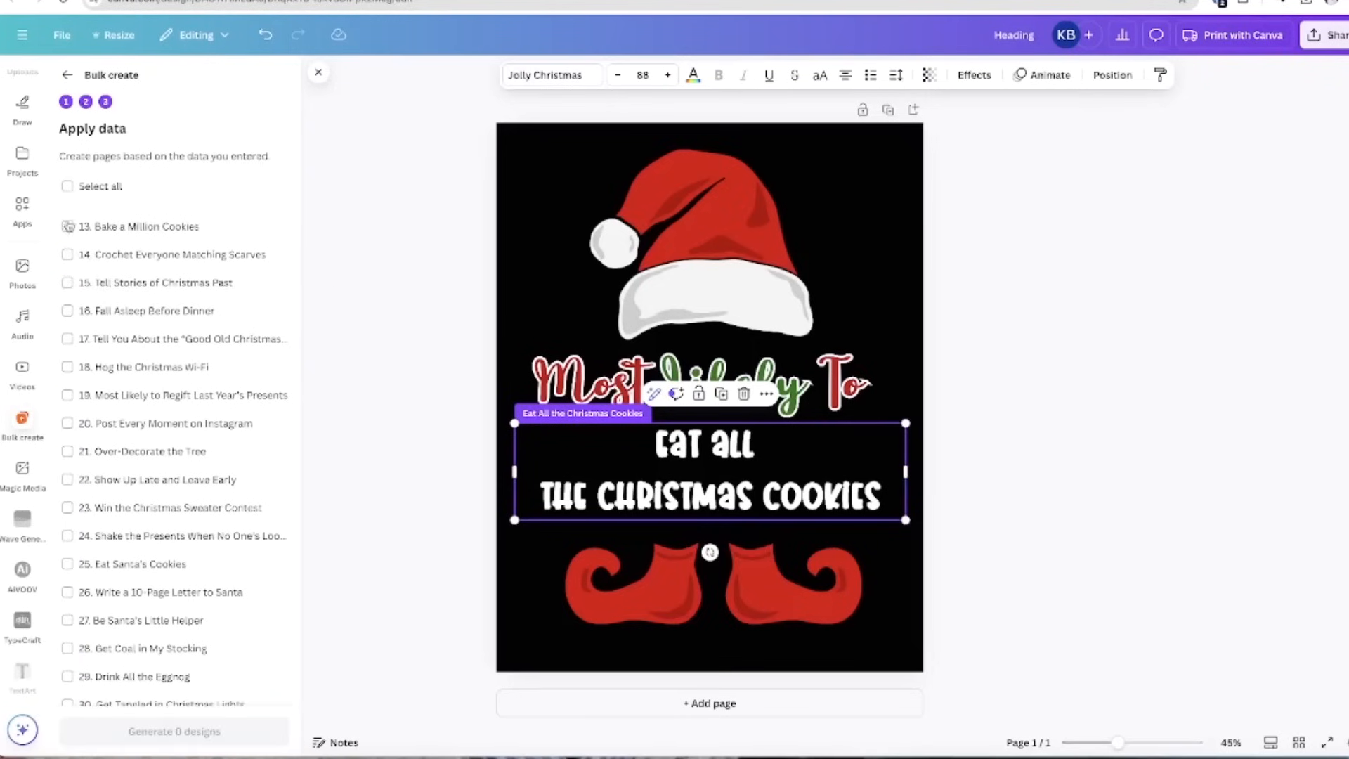
scroll(68, 226, up, 1)
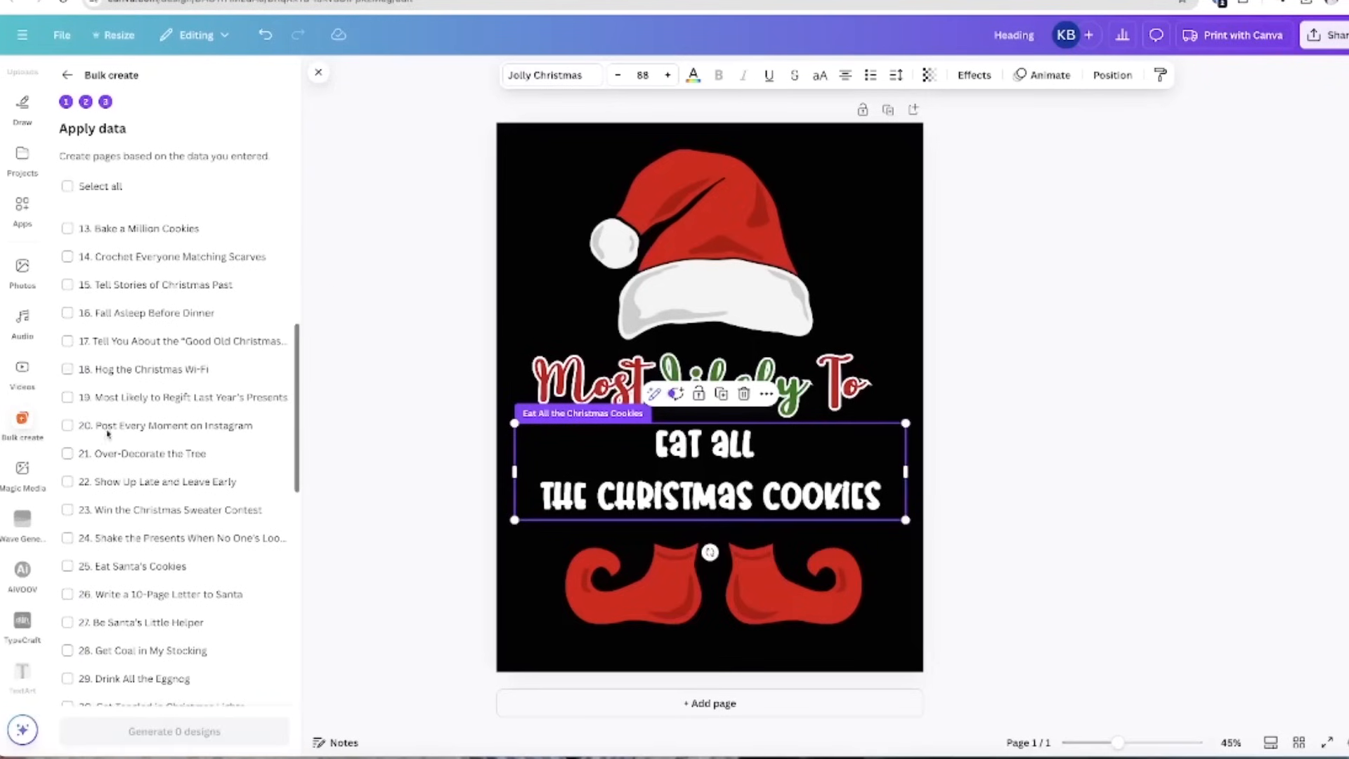
click(67, 191)
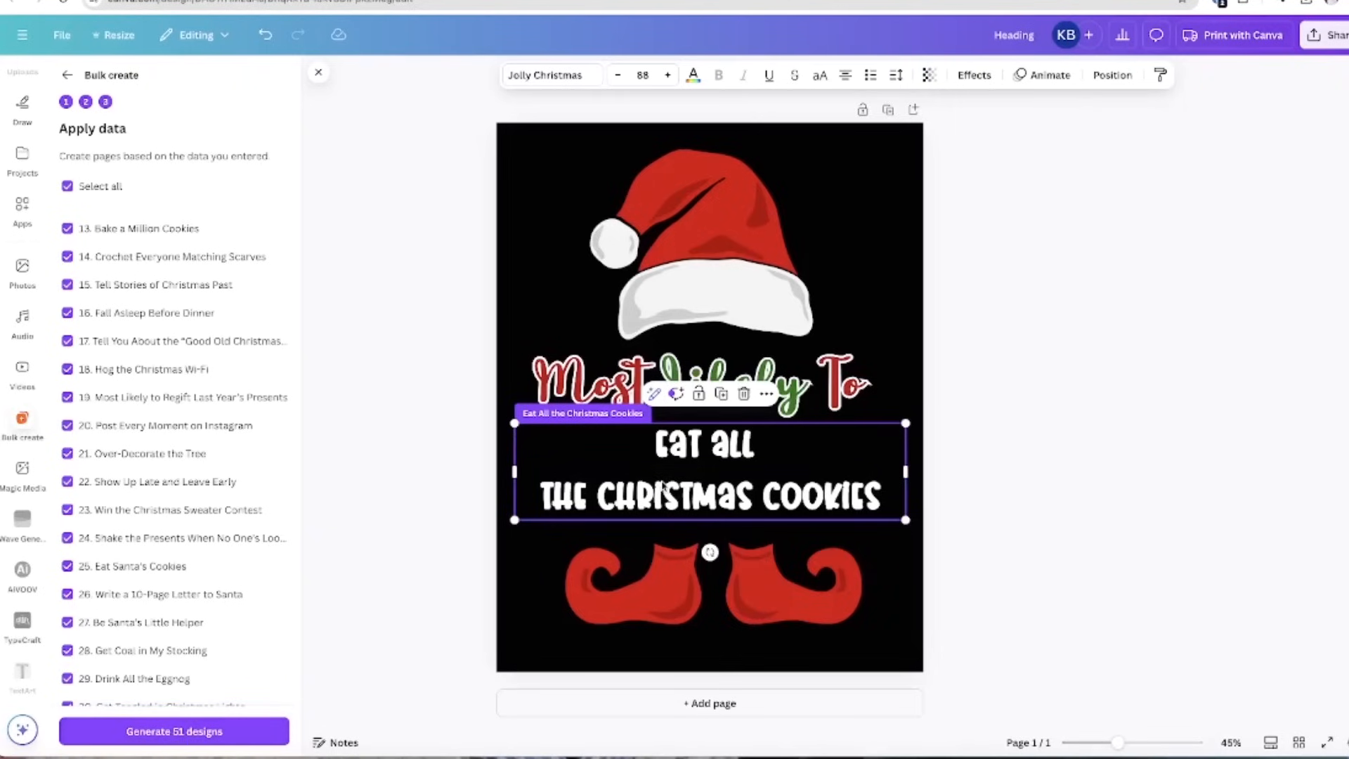
click(200, 734)
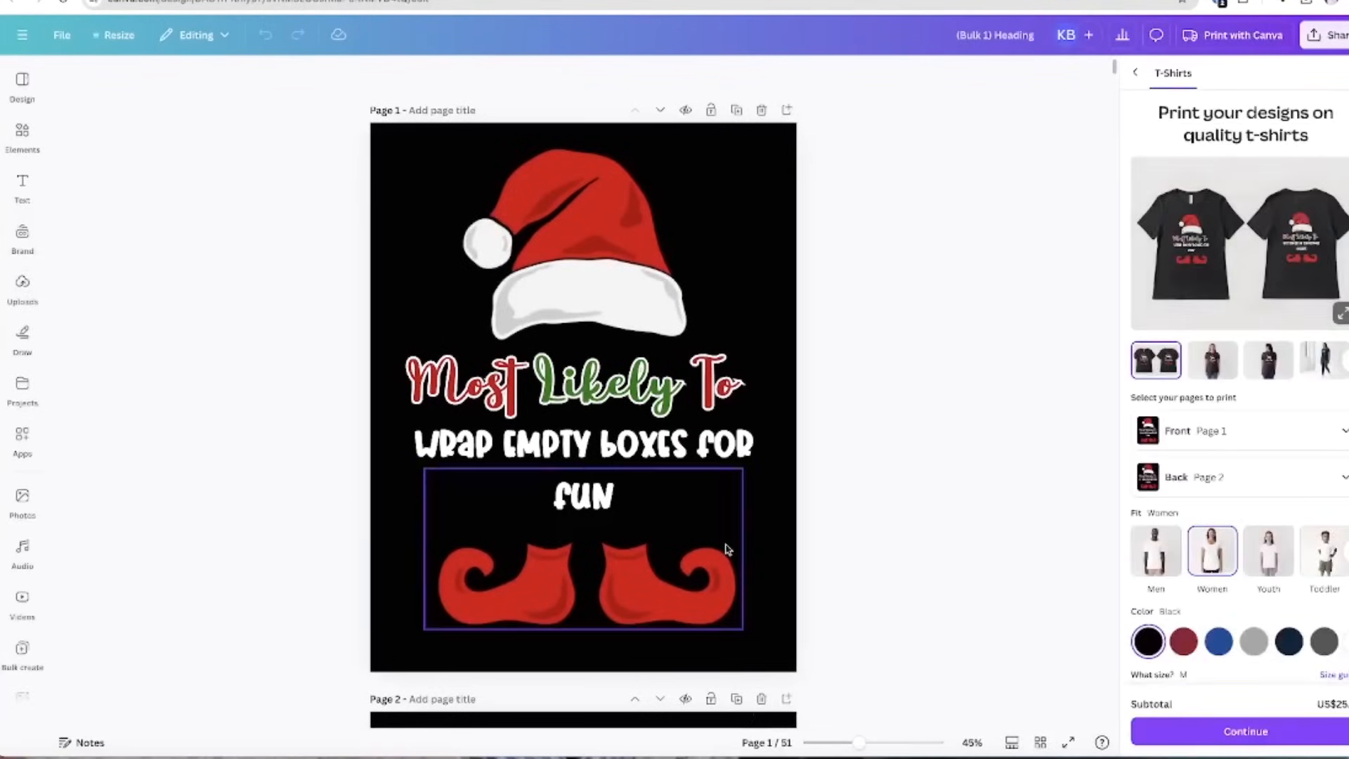
Look through the first eleven generated pages, checking how each phrase fits between the heading and the shoes
scroll(728, 550, down, 12)
scroll(728, 549, down, 10)
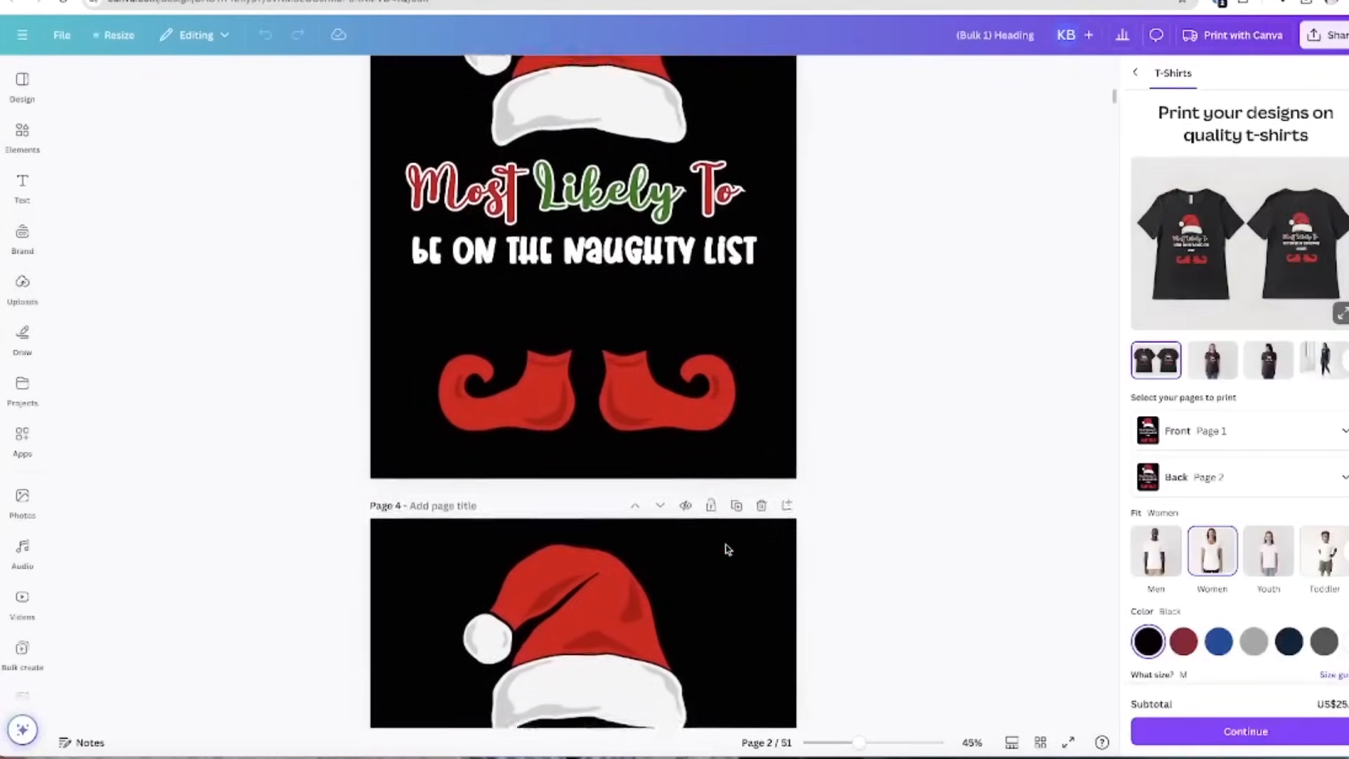
scroll(728, 550, down, 12)
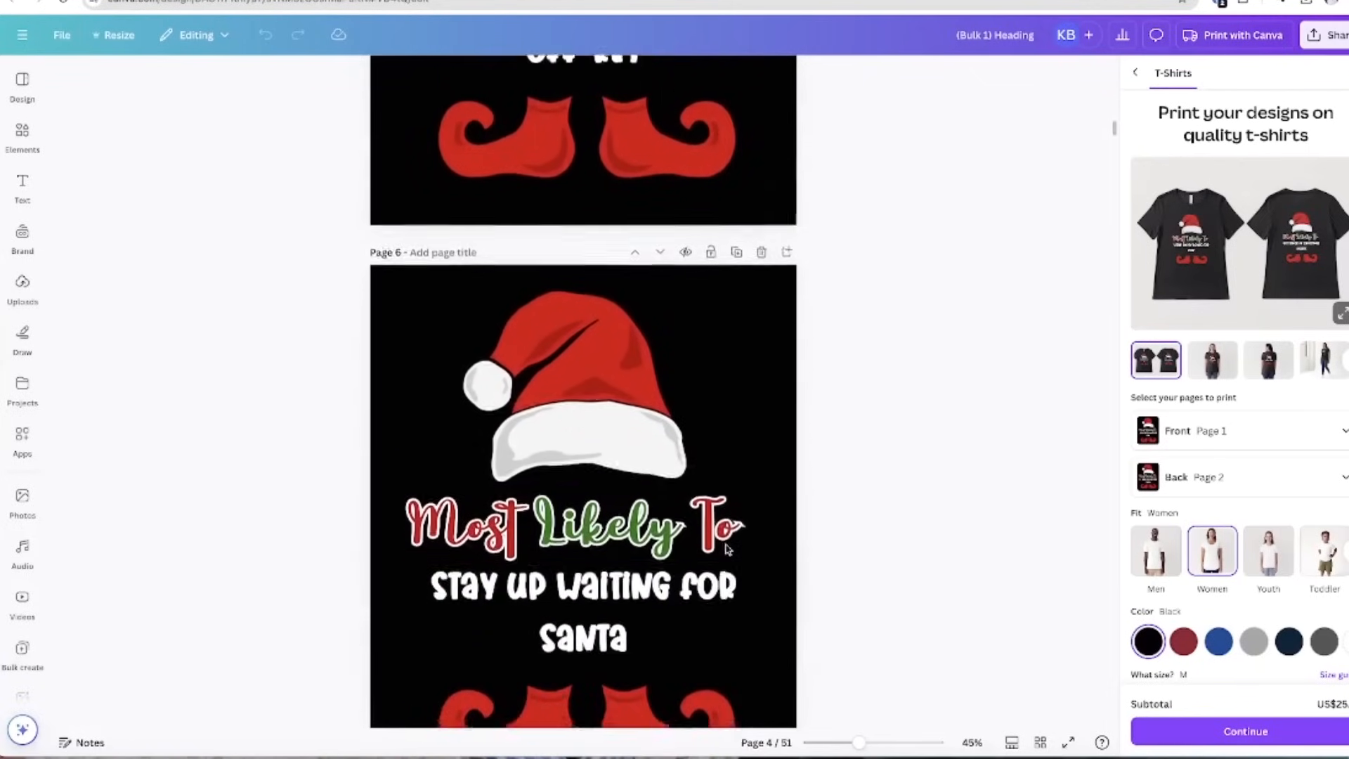
scroll(728, 549, down, 1)
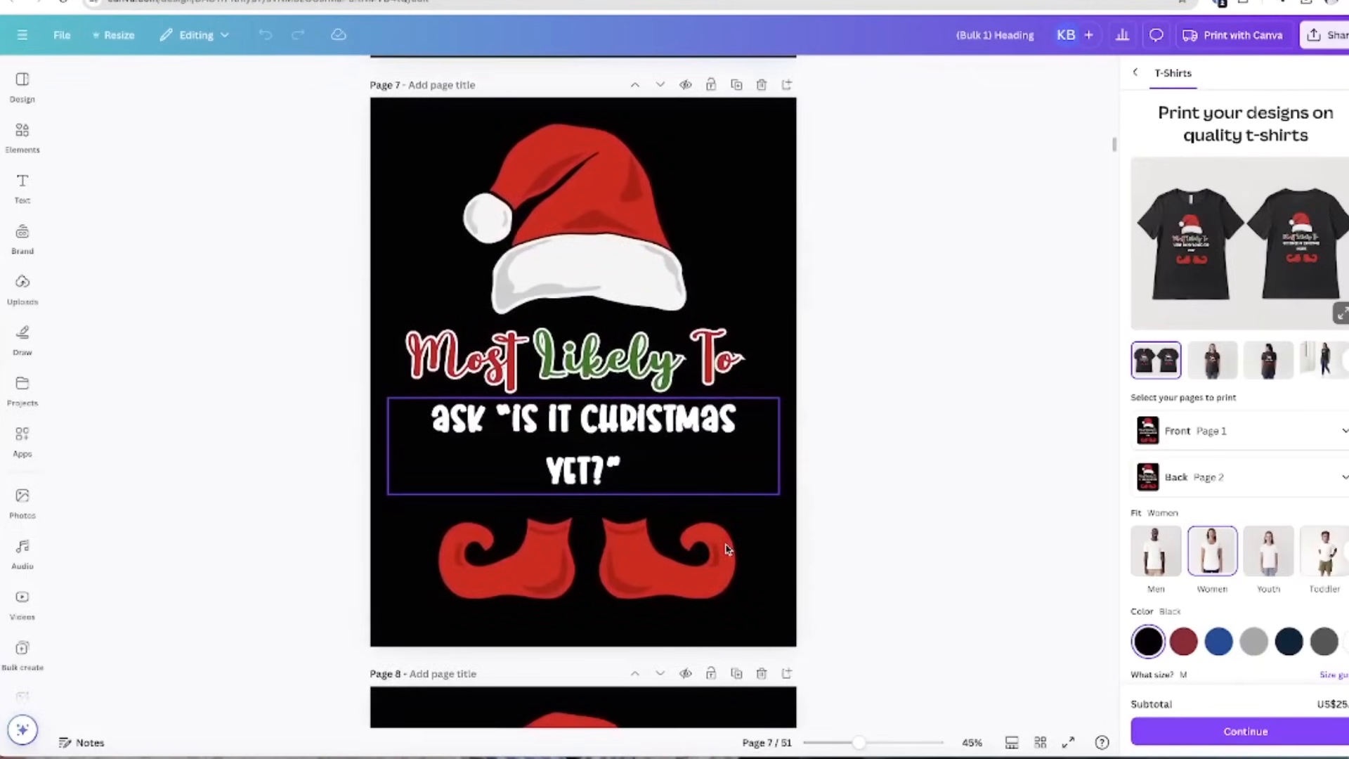
scroll(728, 550, down, 7)
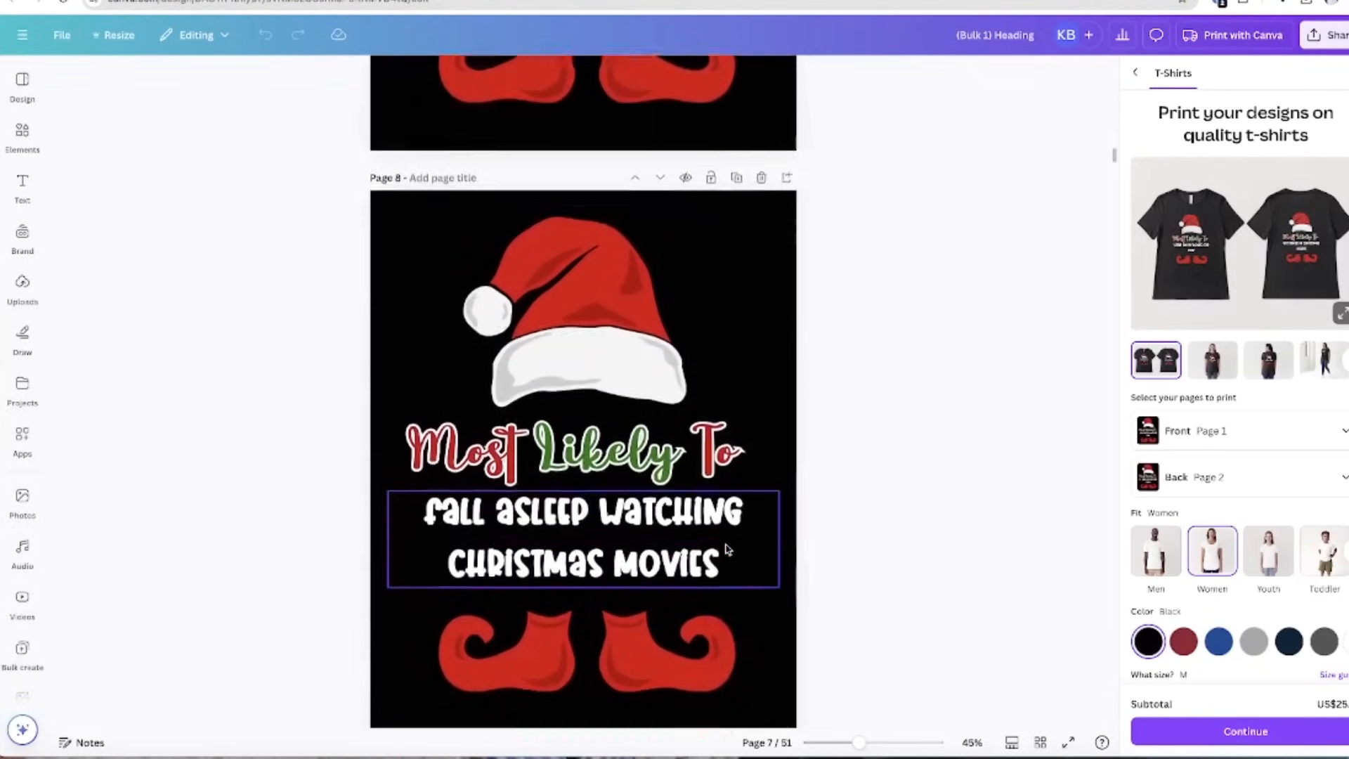
scroll(726, 550, down, 6)
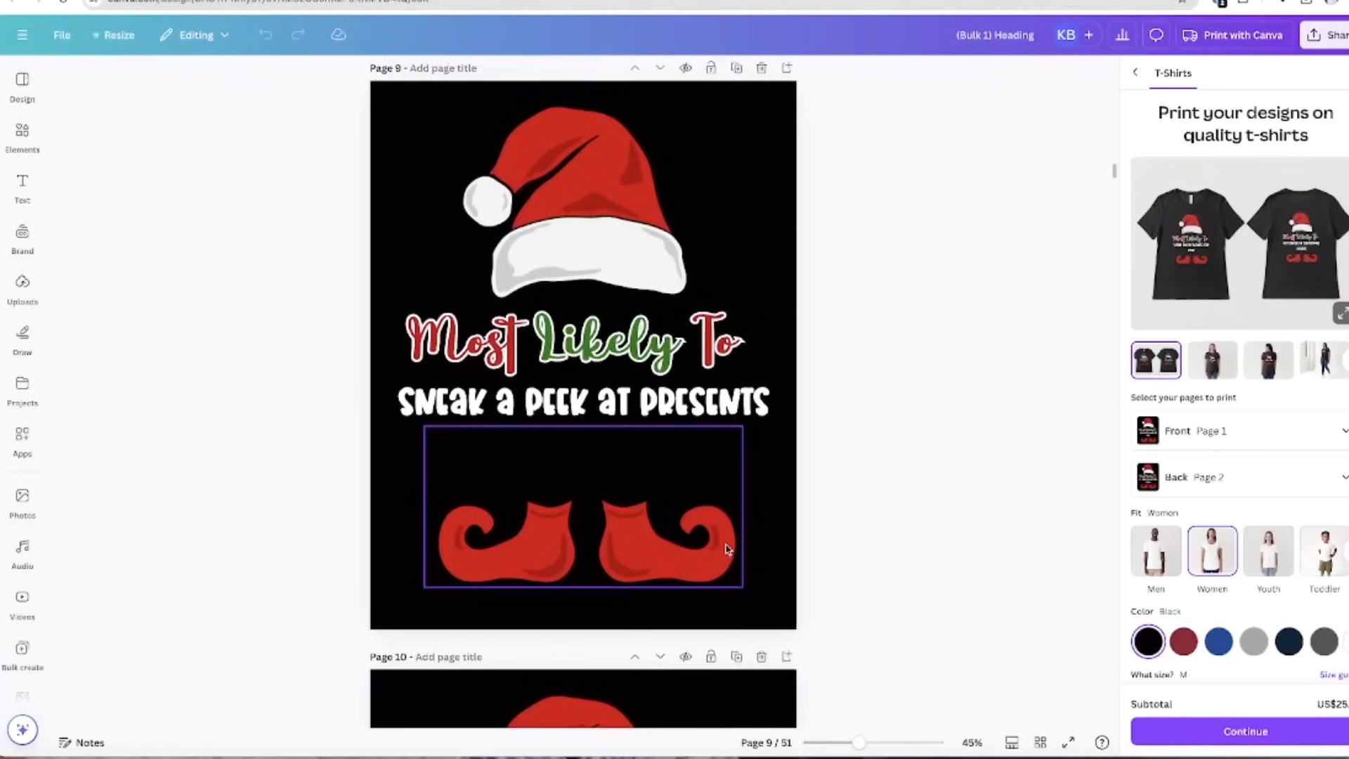
scroll(728, 550, down, 4)
scroll(728, 549, down, 4)
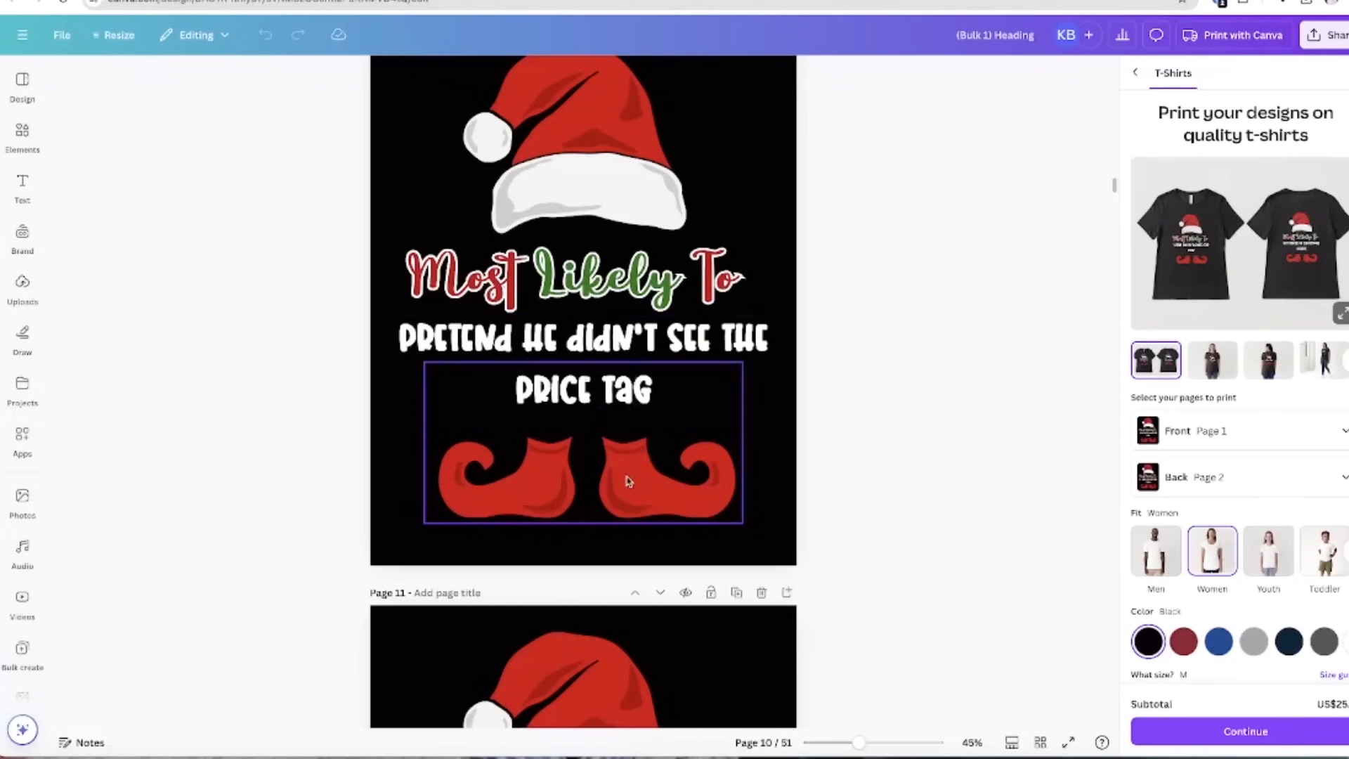
scroll(625, 480, down, 5)
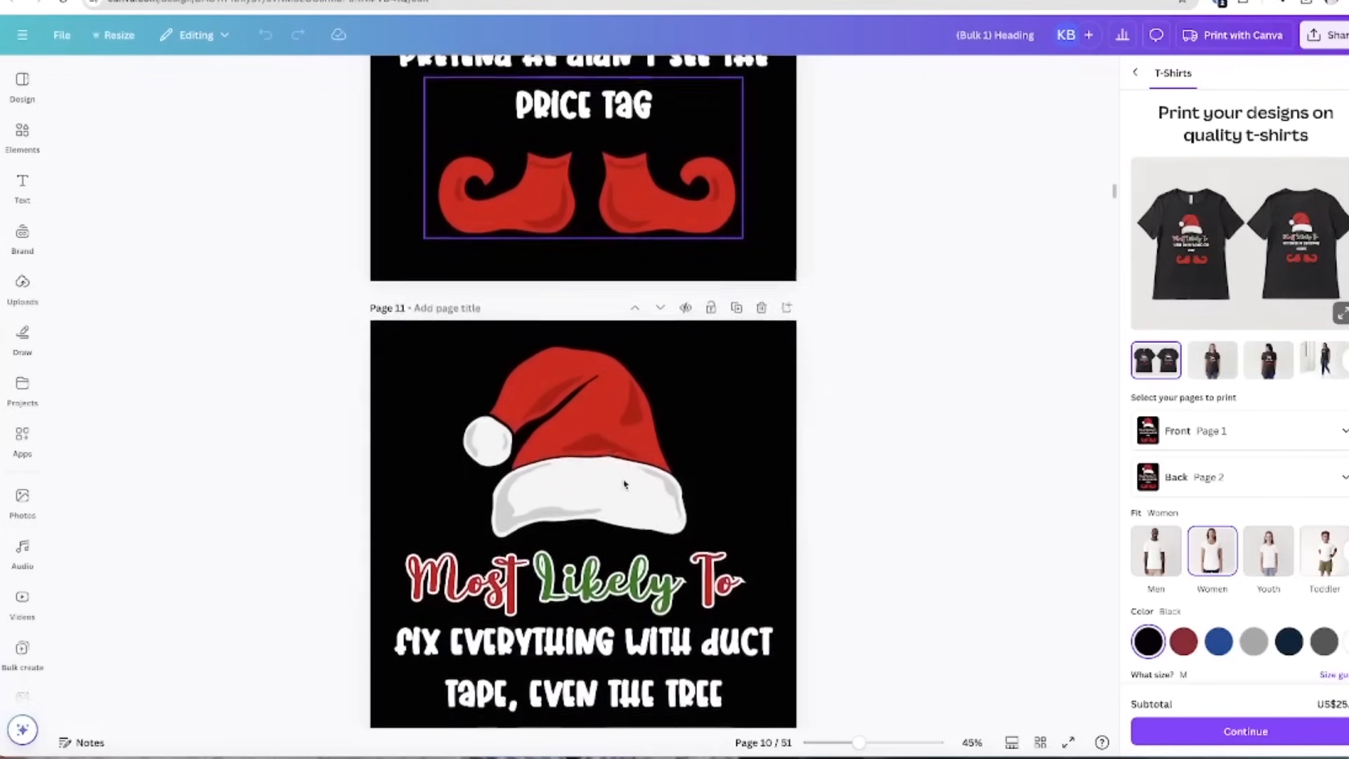
On page 9, move the "Sneak a Peek at Presents" phrase slightly down and the red shoes slightly up
scroll(624, 482, up, 5)
scroll(624, 480, up, 5)
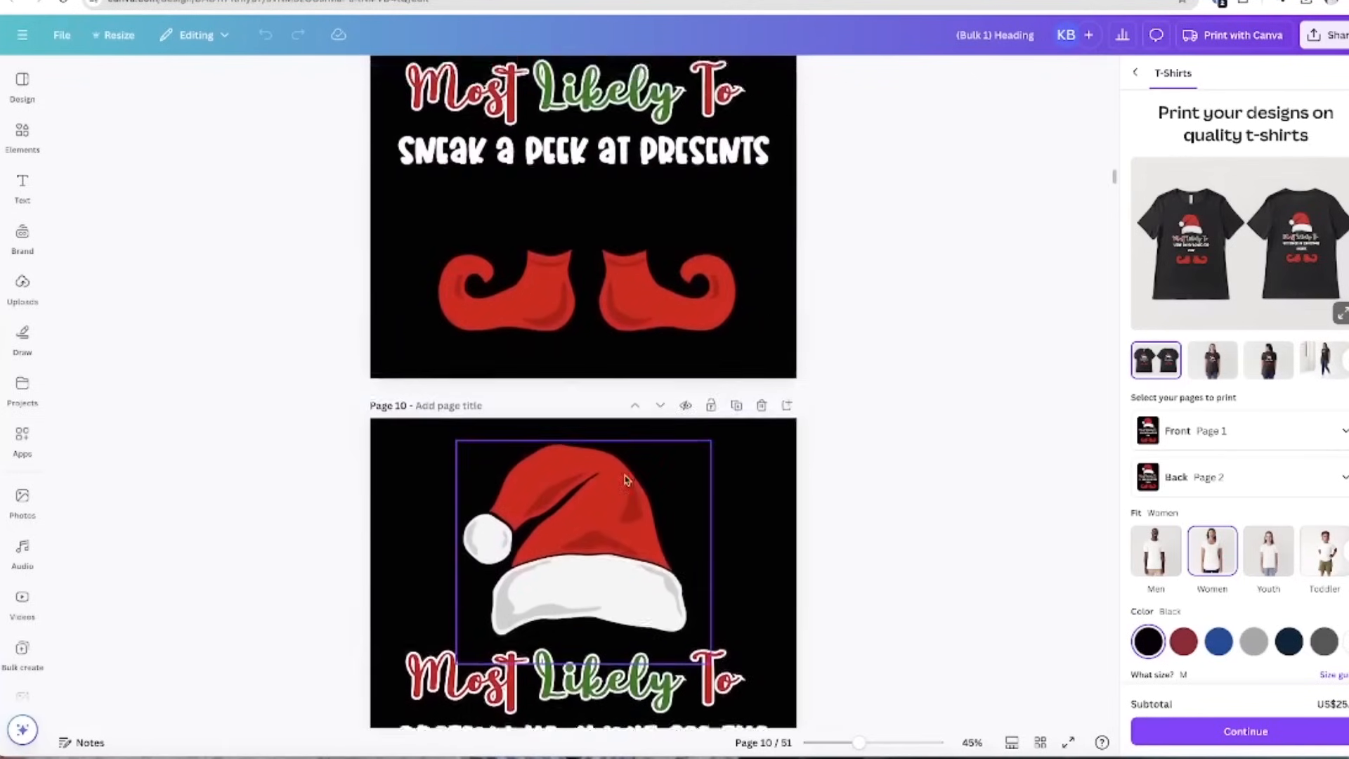
click(630, 505)
drag(631, 504, 631, 515)
drag(634, 634, 634, 616)
Move the "Ask 'Is It Christmas Yet?'" phrase on page 7 slightly down, keeping it centred
scroll(630, 470, up, 9)
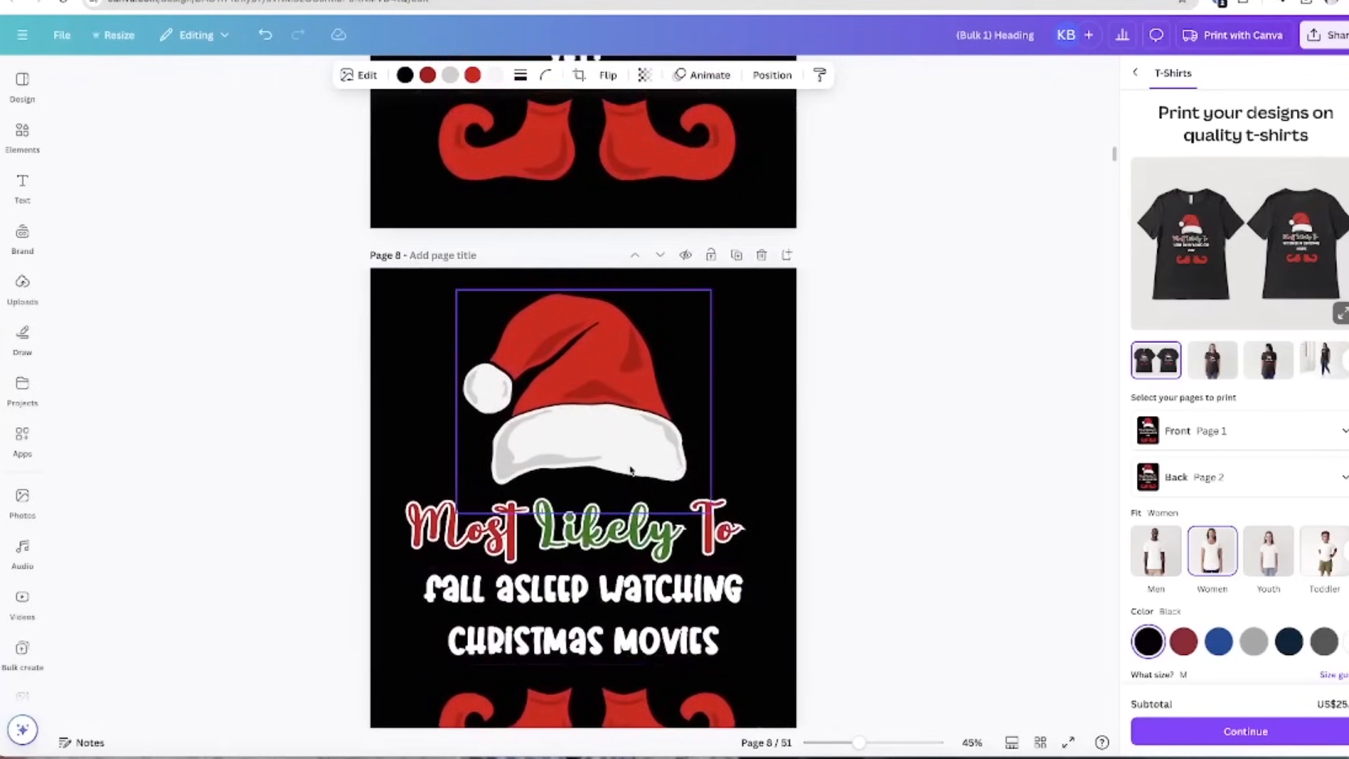
scroll(631, 470, up, 8)
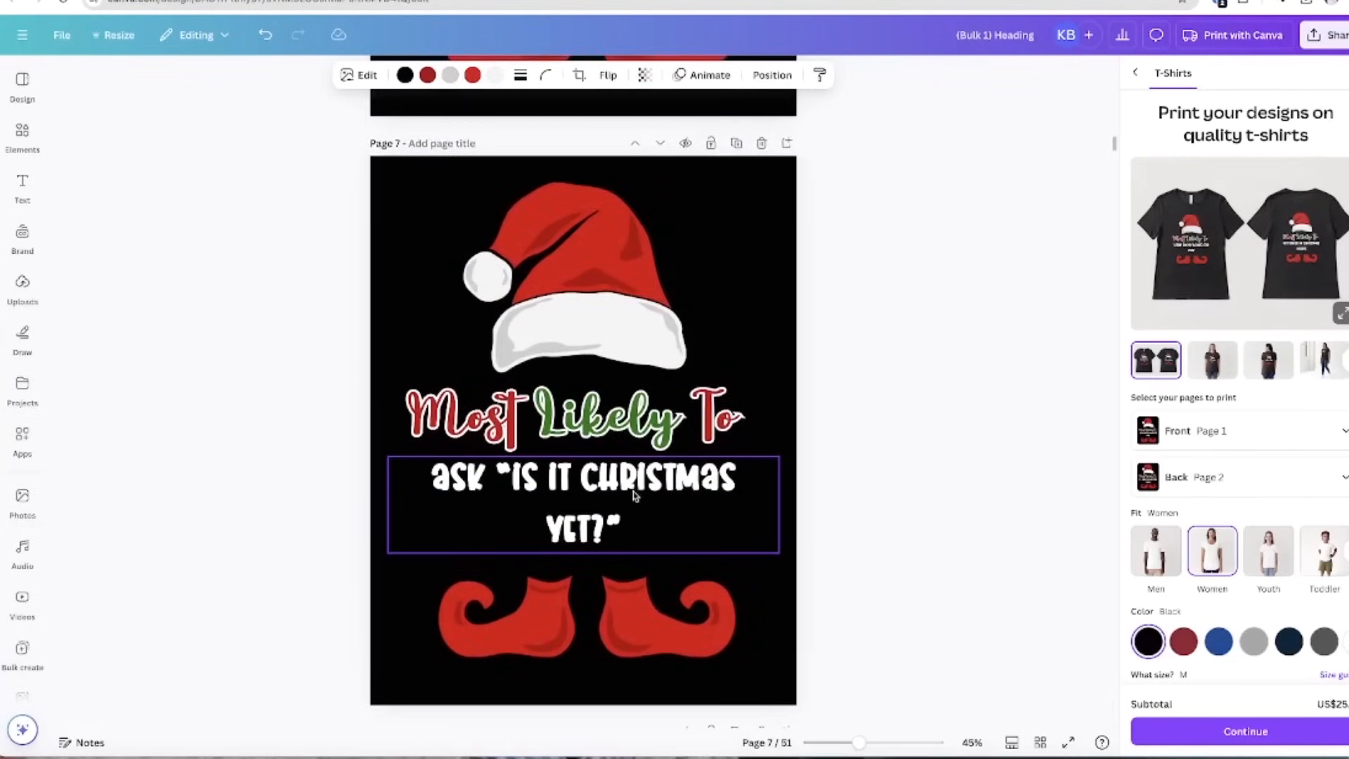
click(637, 485)
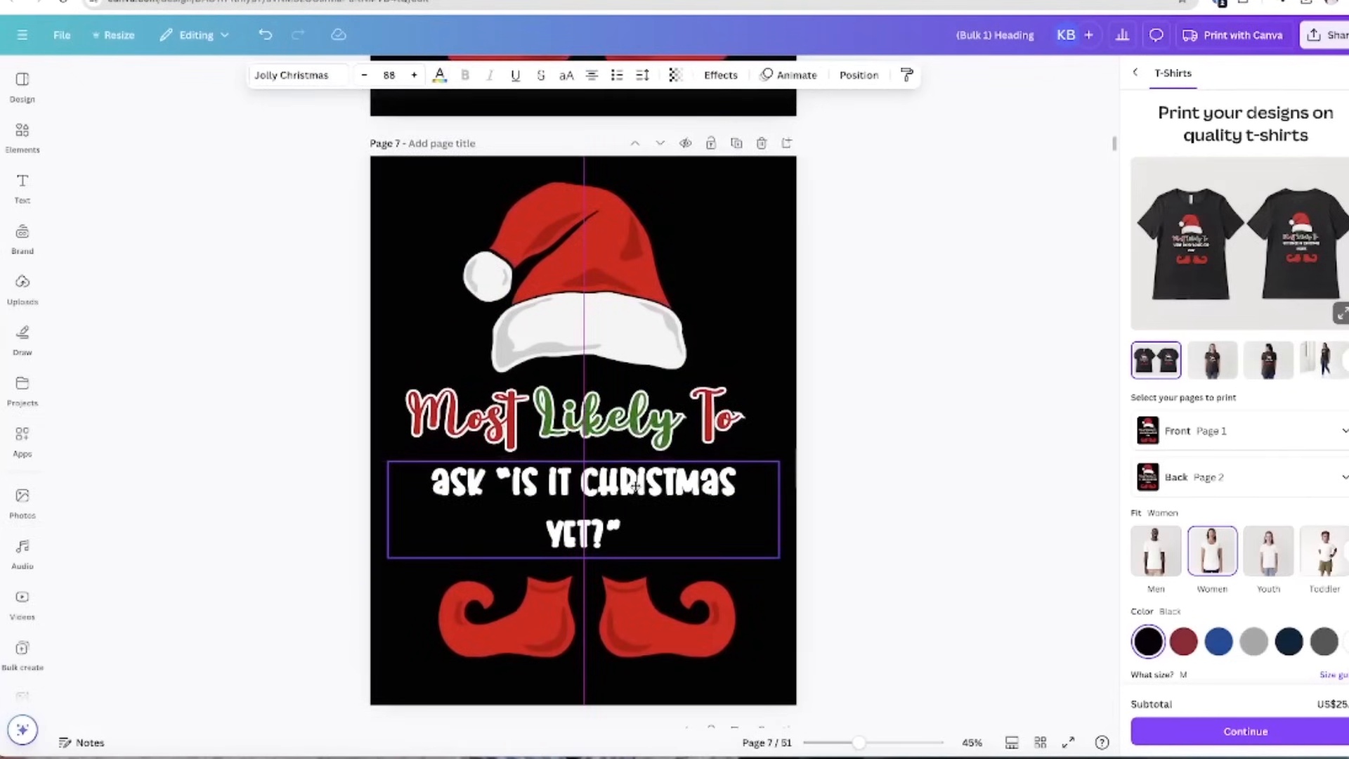
On page 4, move the red shoes up and the "Wear Matching Pajamas" phrase slightly down to even out the spacing
scroll(645, 594, up, 20)
scroll(645, 594, down, 2)
drag(630, 567, 629, 545)
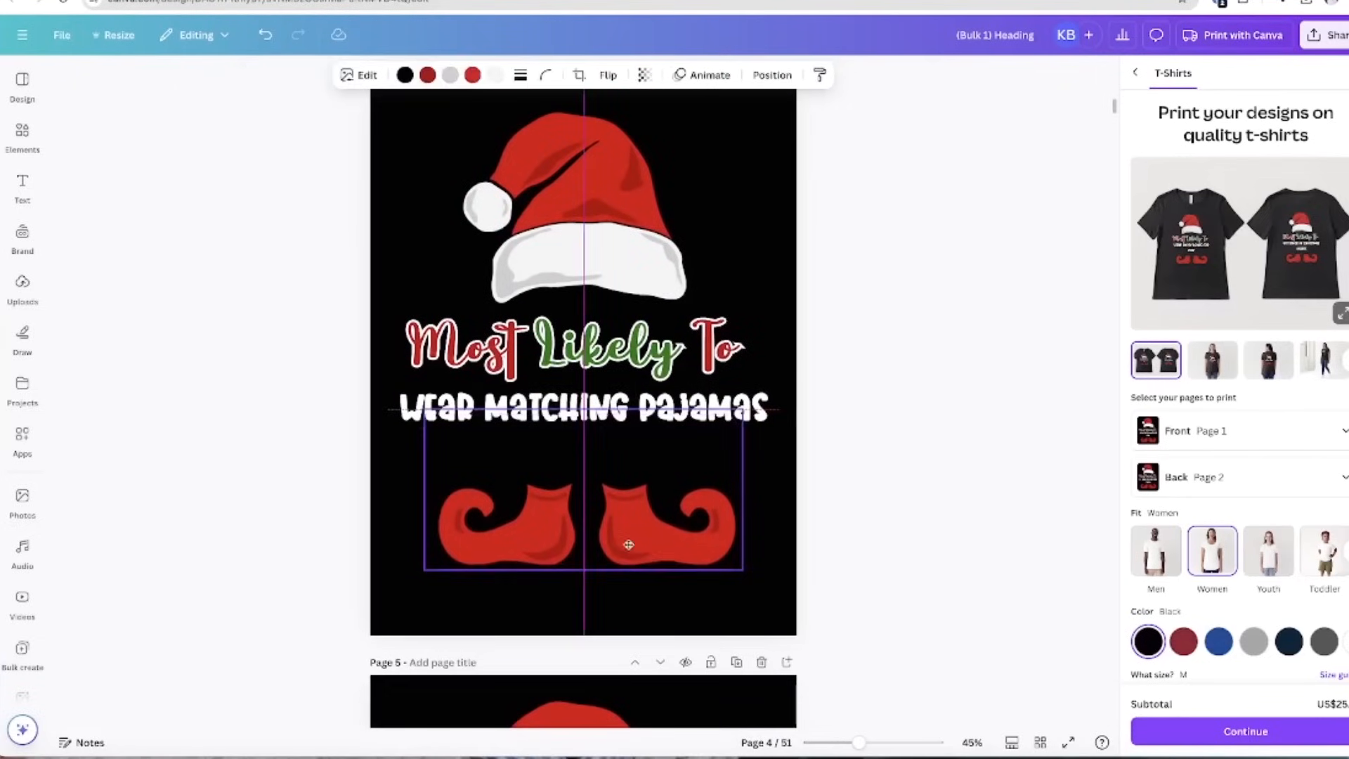
drag(627, 407, 627, 415)
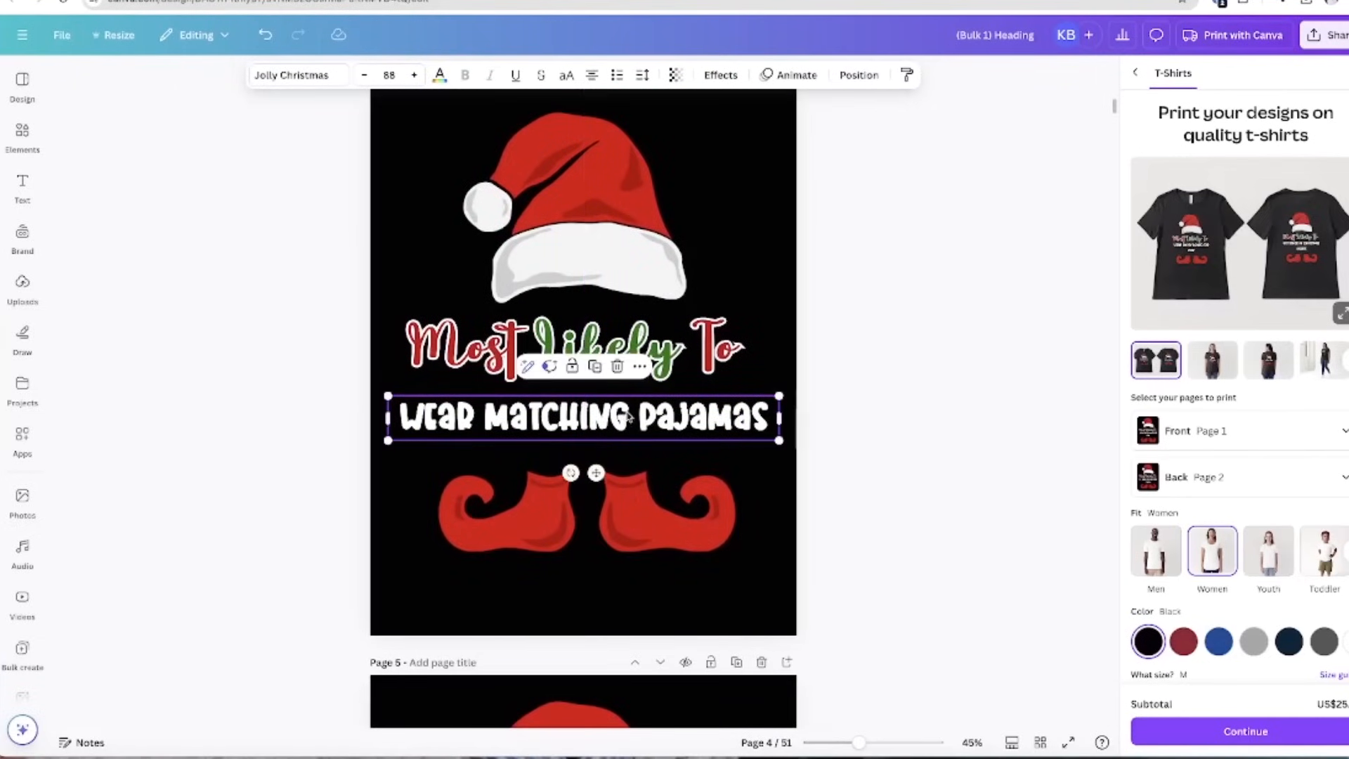
Move the red shoes up toward the "Be on the Naughty List" phrase on page 3
scroll(637, 389, up, 4)
scroll(636, 389, up, 3)
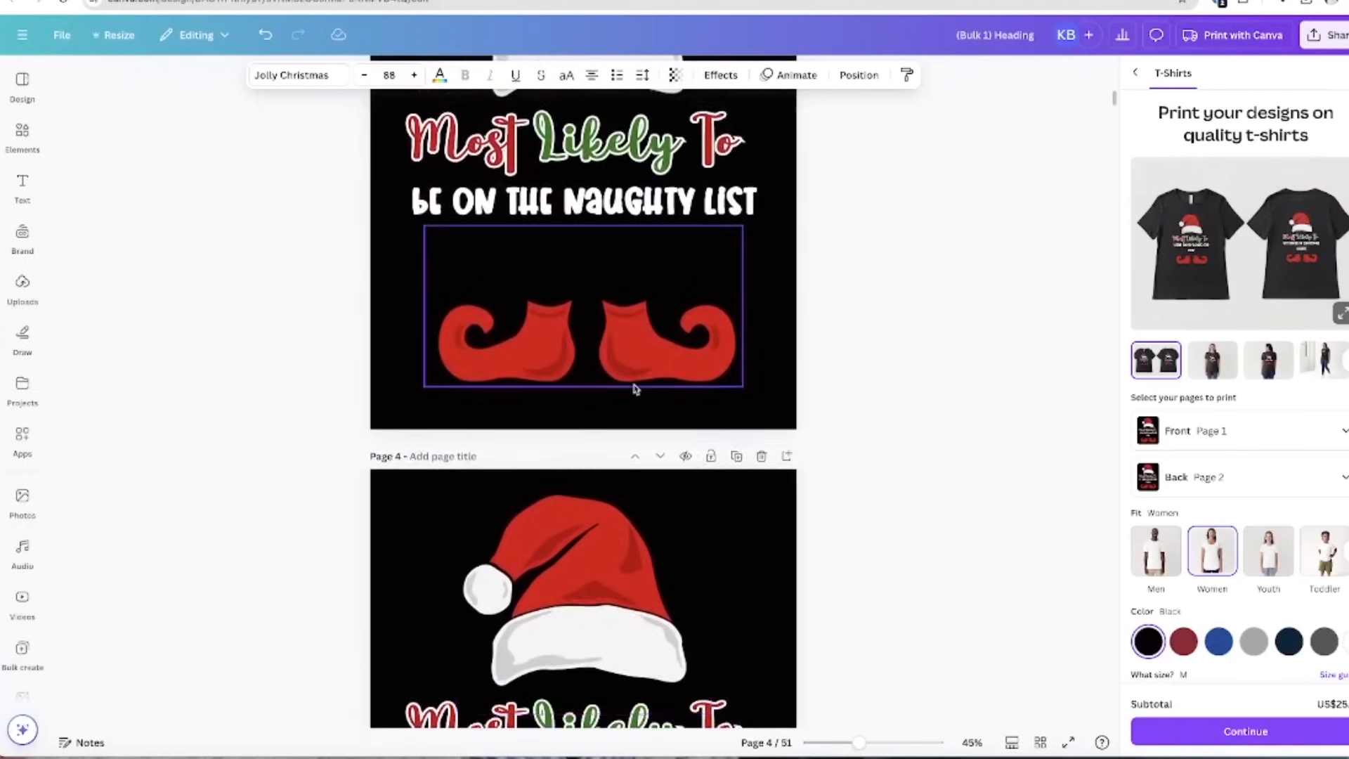
drag(631, 462, 631, 441)
Review the designs from page 1 through page 20, checking the phrase wording and the spacing above the shoes
scroll(631, 422, up, 10)
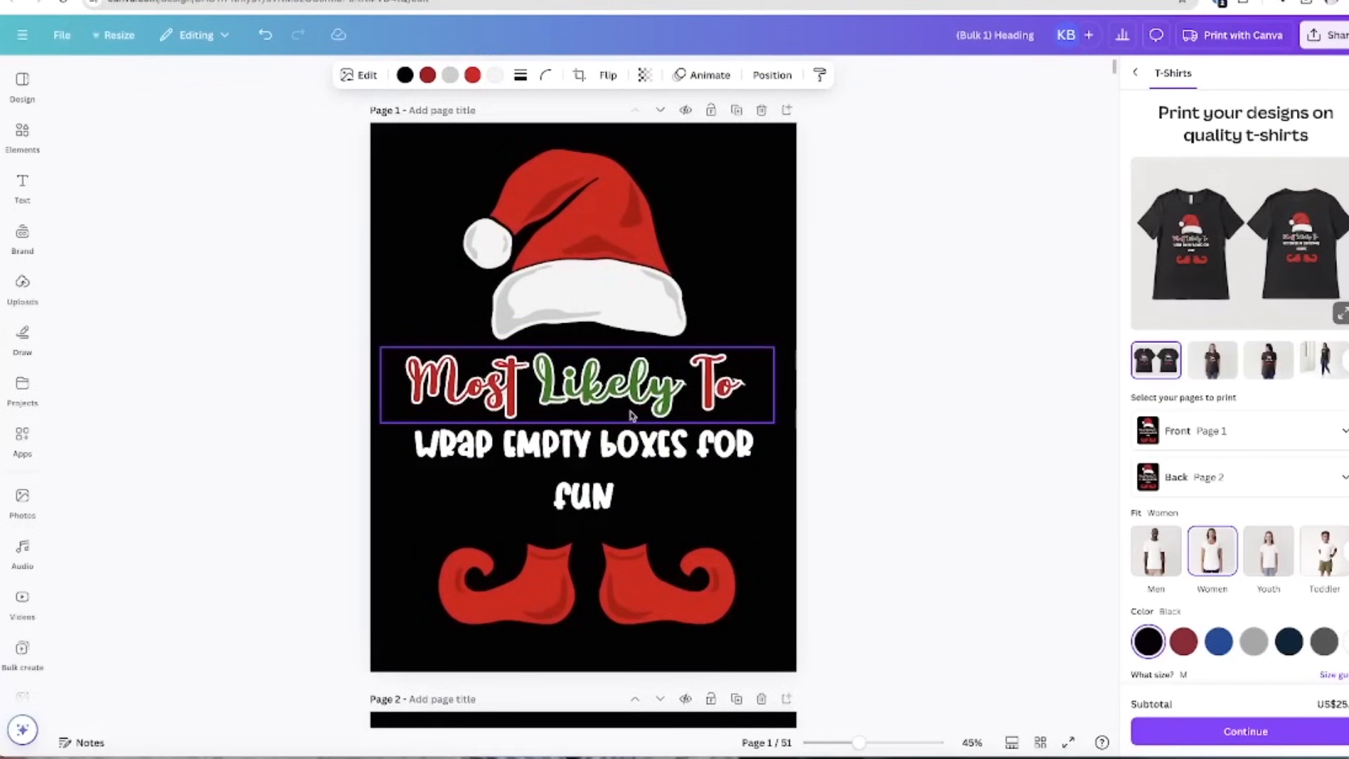
scroll(631, 415, down, 14)
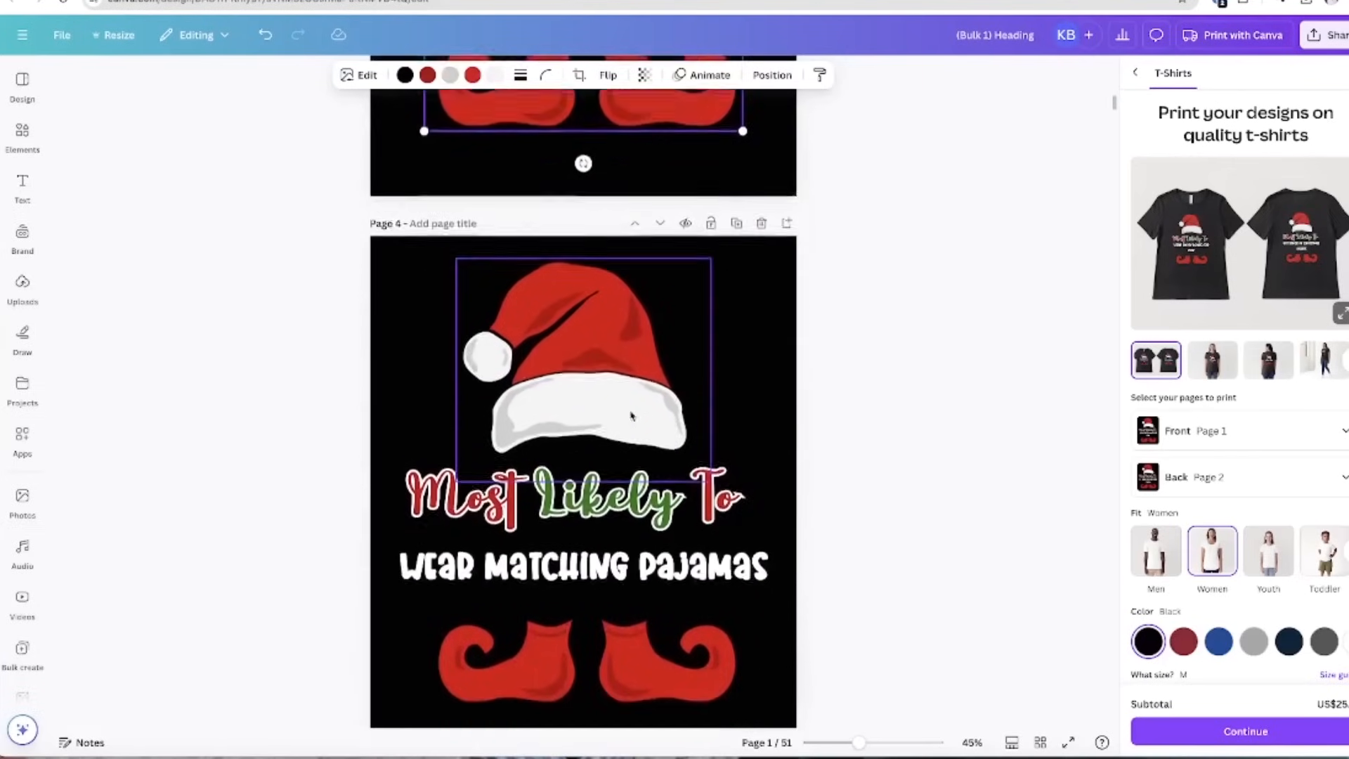
scroll(631, 415, down, 18)
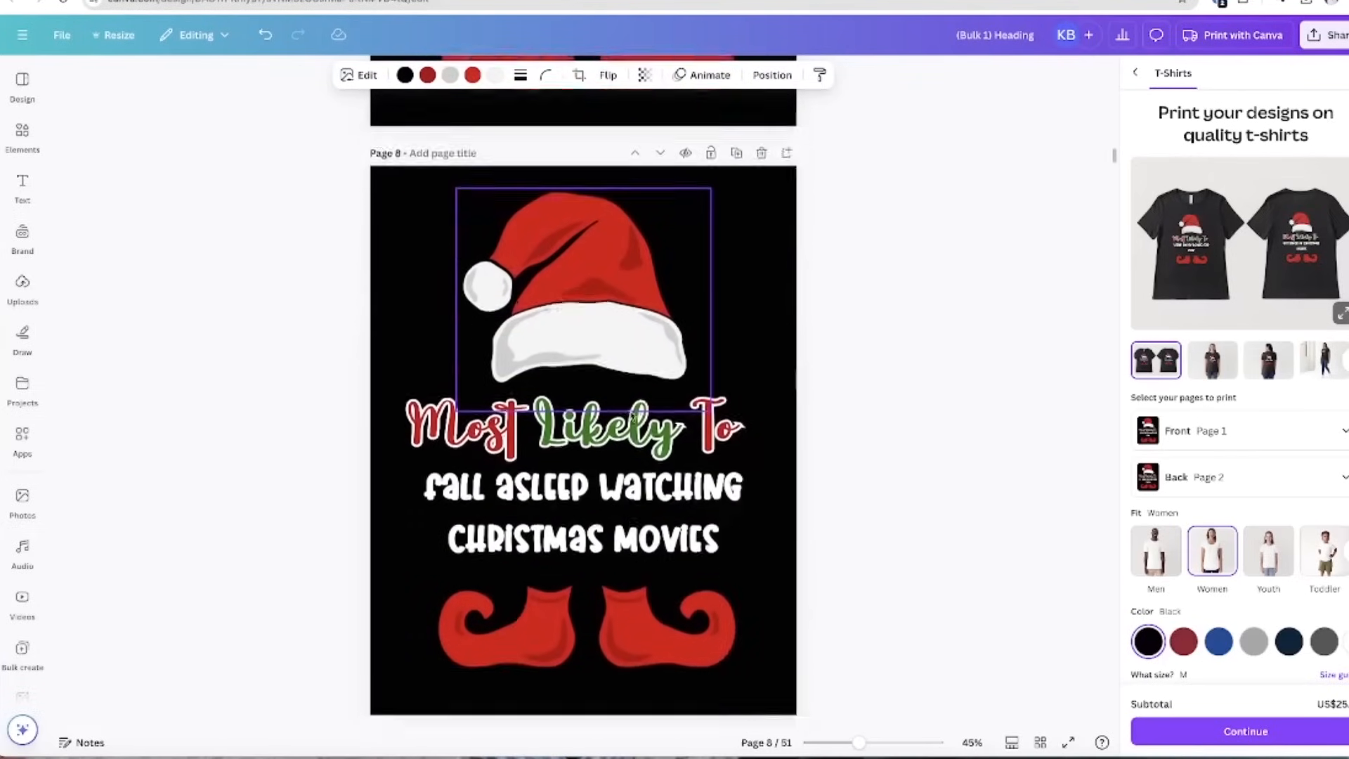
scroll(631, 416, down, 15)
scroll(632, 416, down, 6)
scroll(631, 415, down, 2)
scroll(632, 414, up, 1)
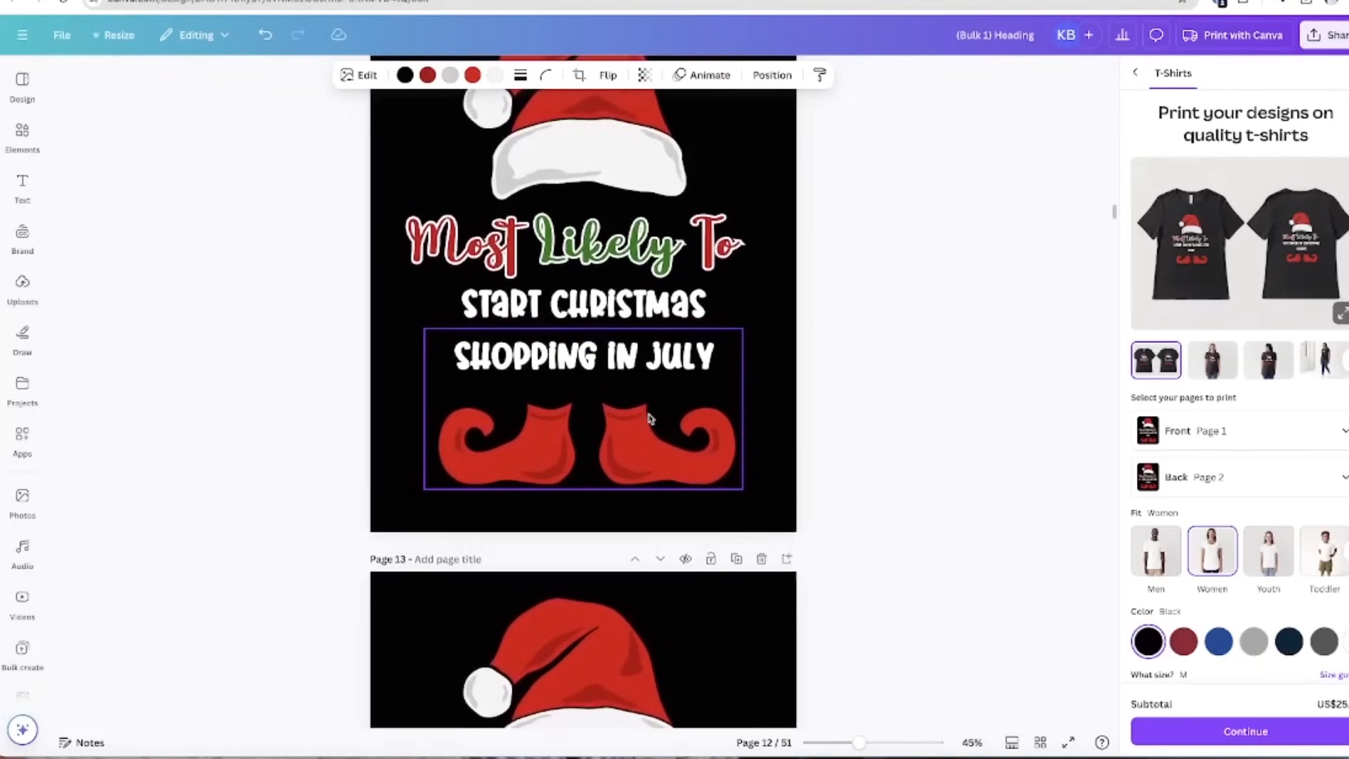
scroll(717, 470, down, 4)
scroll(717, 471, down, 4)
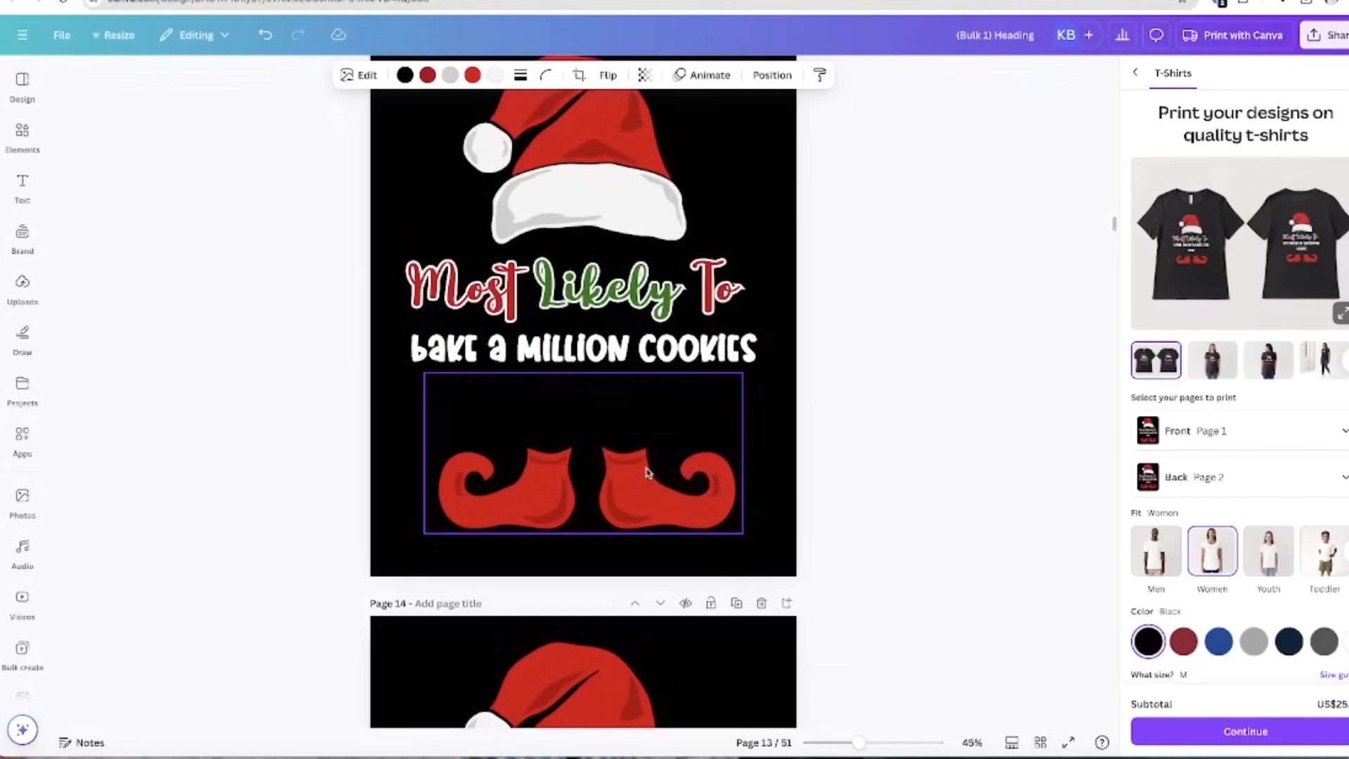
scroll(641, 496, down, 20)
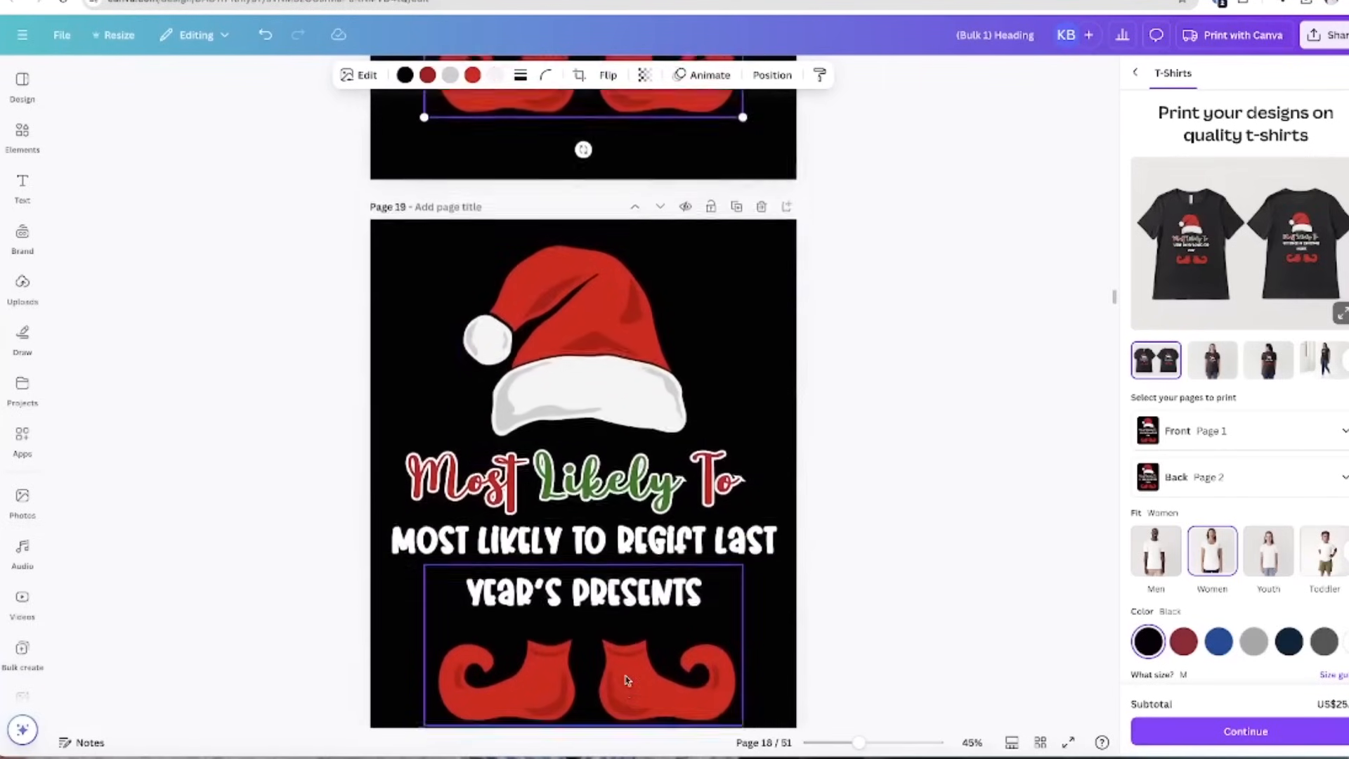
scroll(664, 668, down, 10)
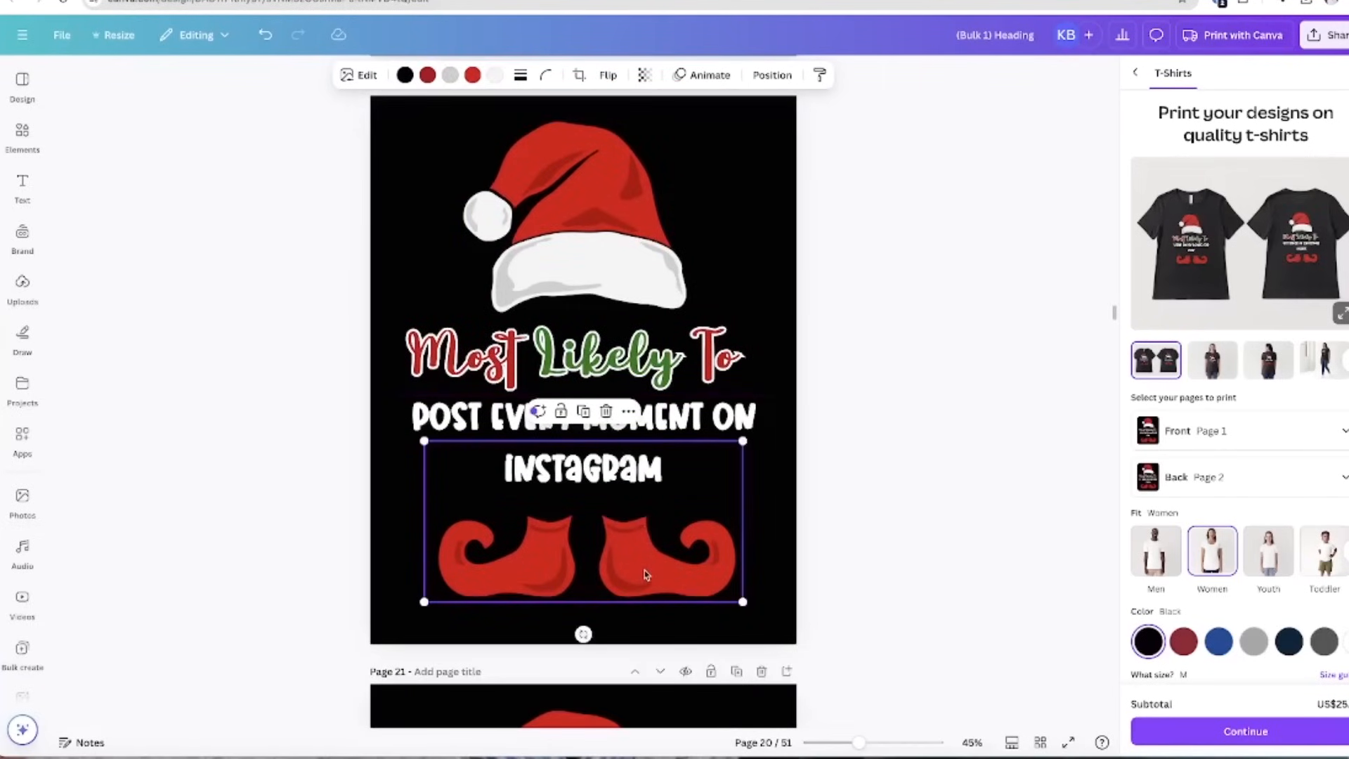
On page 21, move the "Over-Decorate the Tree" phrase slightly down and reposition the red shoes beneath it
scroll(674, 641, down, 7)
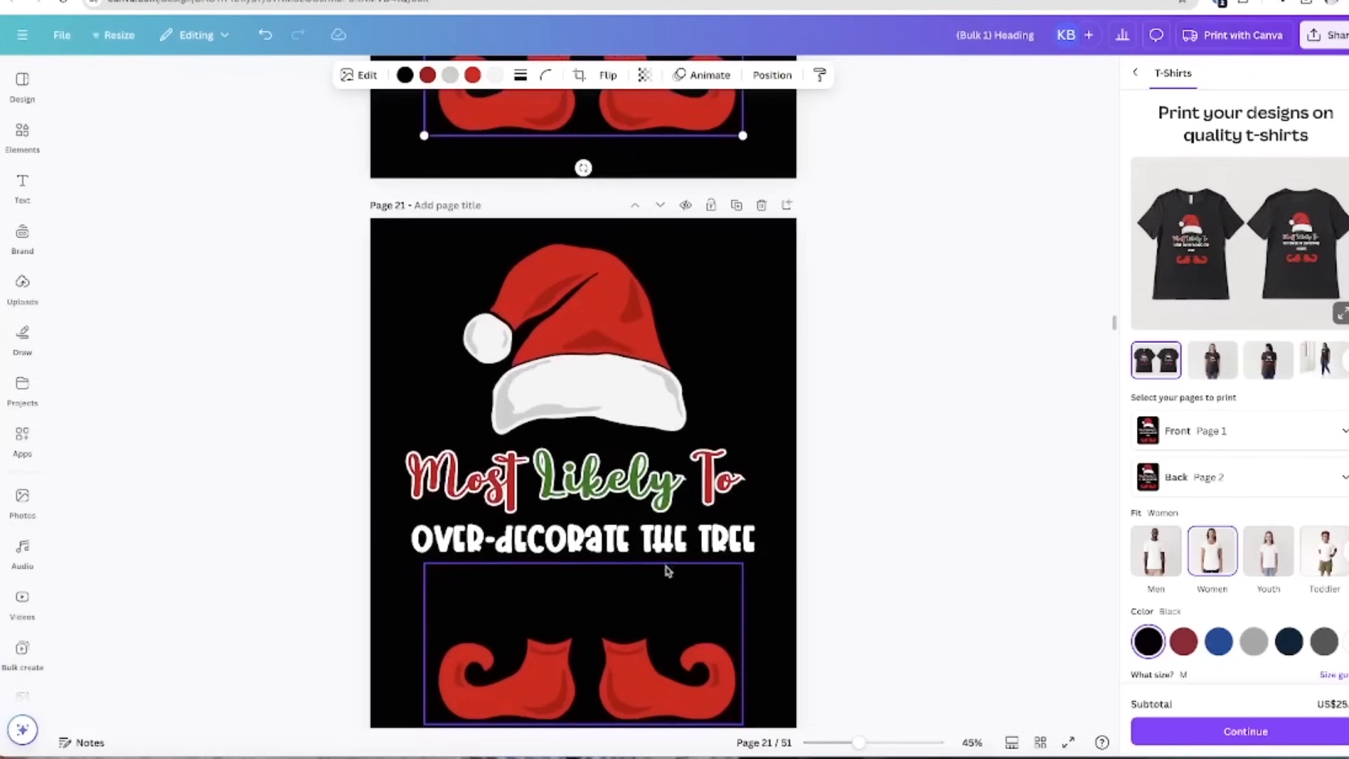
drag(664, 542, 662, 547)
click(651, 678)
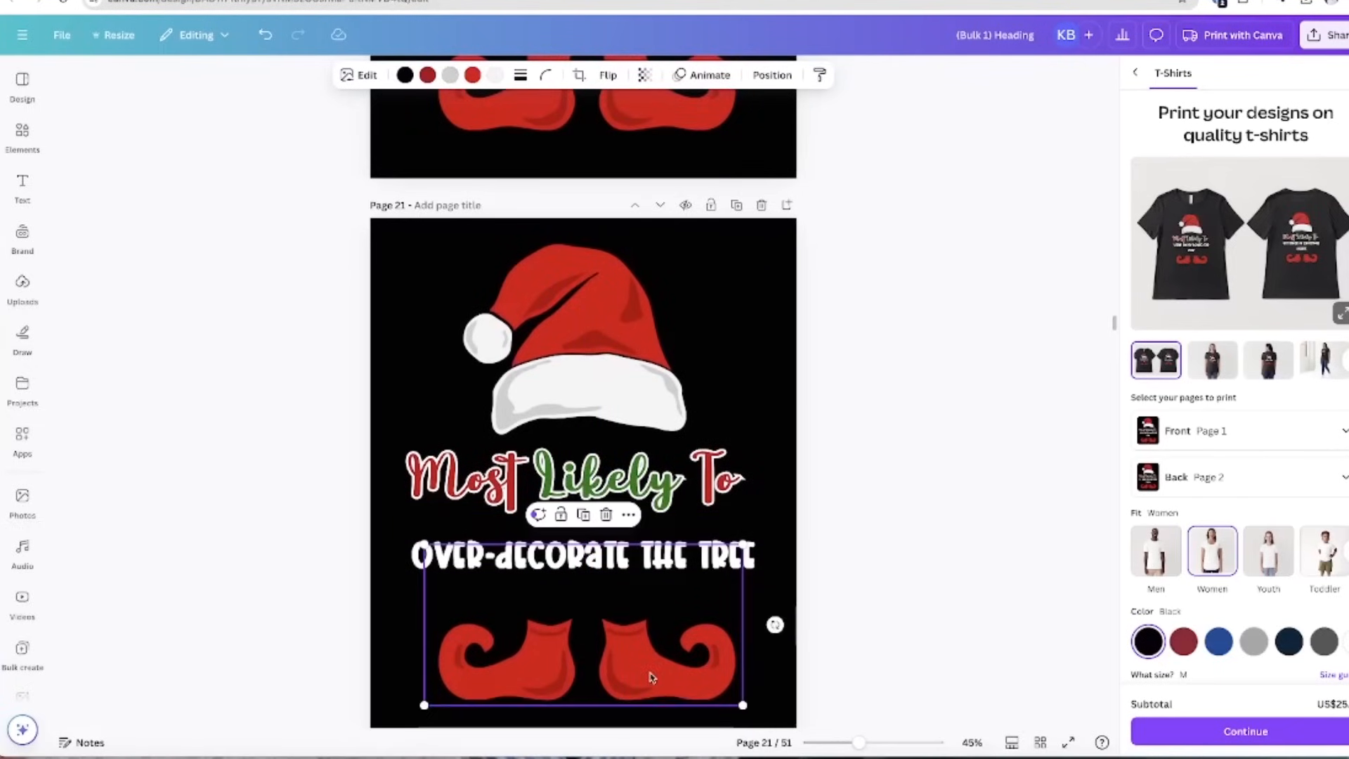
scroll(651, 677, down, 4)
scroll(647, 654, up, 1)
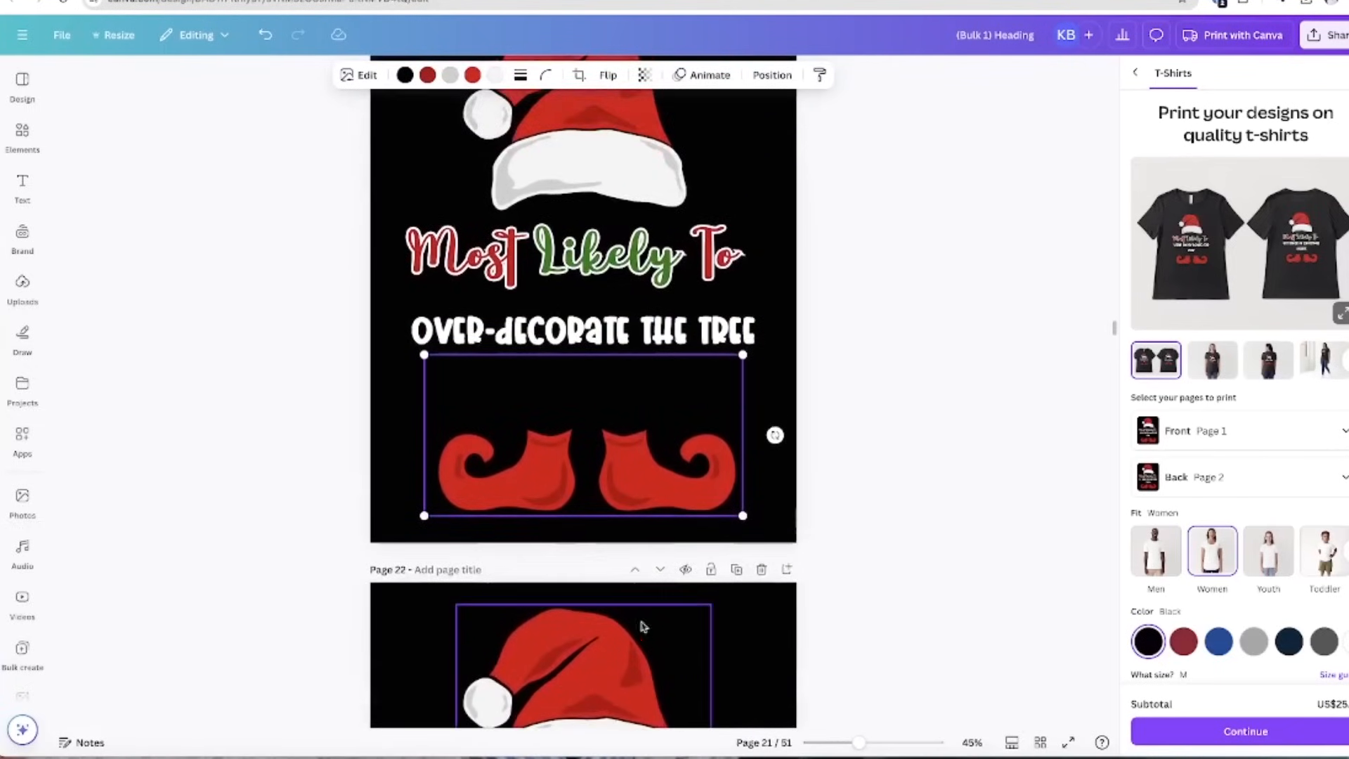
Move the red shoes up on page 21 and nudge the phrases and shoes on the following pages to even out the spacing
drag(654, 470, 650, 445)
scroll(650, 445, down, 5)
drag(594, 587, 640, 617)
scroll(611, 492, down, 10)
click(623, 402)
click(636, 548)
scroll(639, 625, down, 10)
drag(612, 461, 591, 490)
Check the pages up to page 34 and move the "Avoid Wrapping Gifts" phrase on page 34 slightly down
scroll(625, 485, down, 10)
click(644, 373)
scroll(632, 394, down, 6)
click(602, 421)
scroll(597, 450, down, 8)
scroll(594, 492, down, 20)
drag(606, 542, 605, 551)
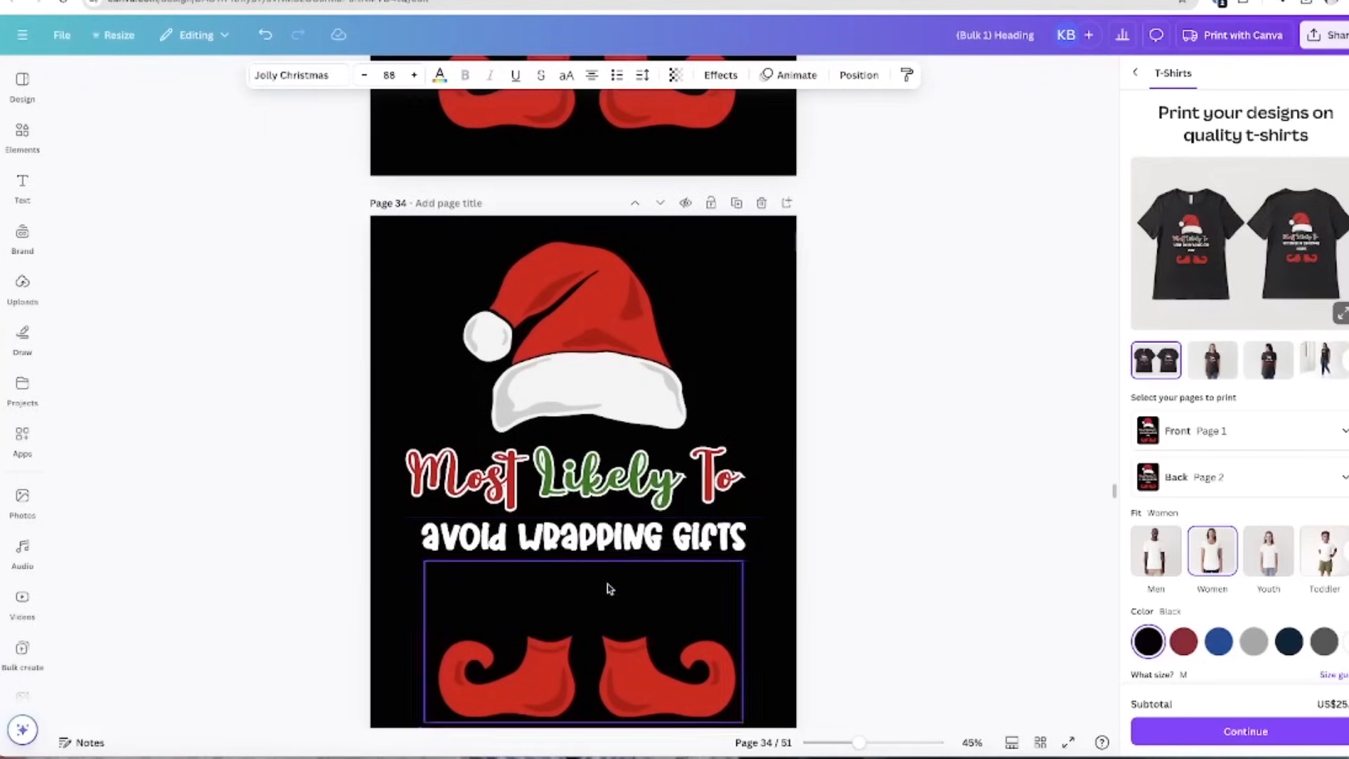
On page 38, resize the "Start Singing Christmas Carols in November" phrase to a font size of 86.8
scroll(619, 555, down, 15)
click(641, 618)
scroll(633, 562, down, 10)
scroll(618, 506, down, 10)
click(619, 415)
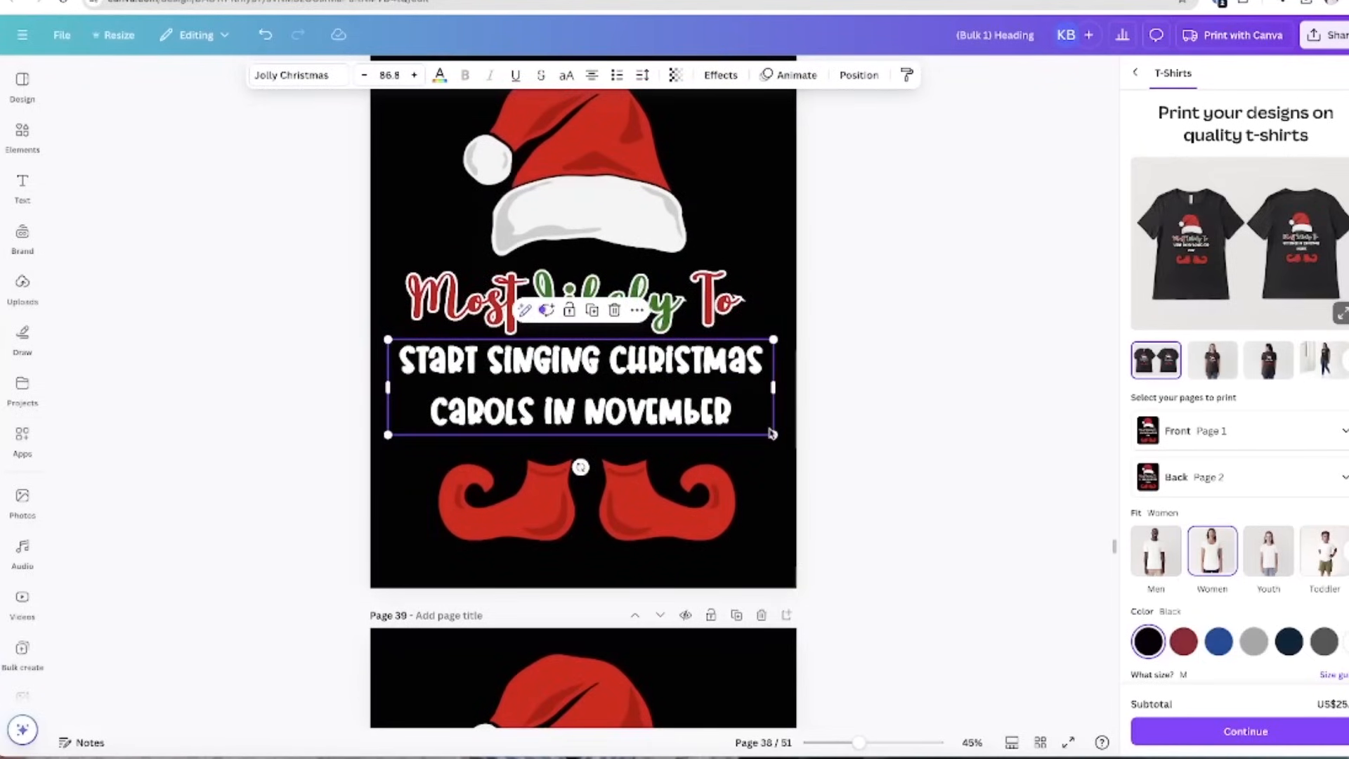
Go through pages 39 to 48 and shift the phrase down where it sits too close to the "Most Likely To" heading
scroll(773, 449, down, 20)
click(643, 562)
scroll(633, 534, down, 17)
scroll(612, 506, down, 8)
drag(612, 514, 589, 551)
scroll(590, 503, down, 7)
scroll(597, 520, down, 9)
scroll(604, 531, down, 7)
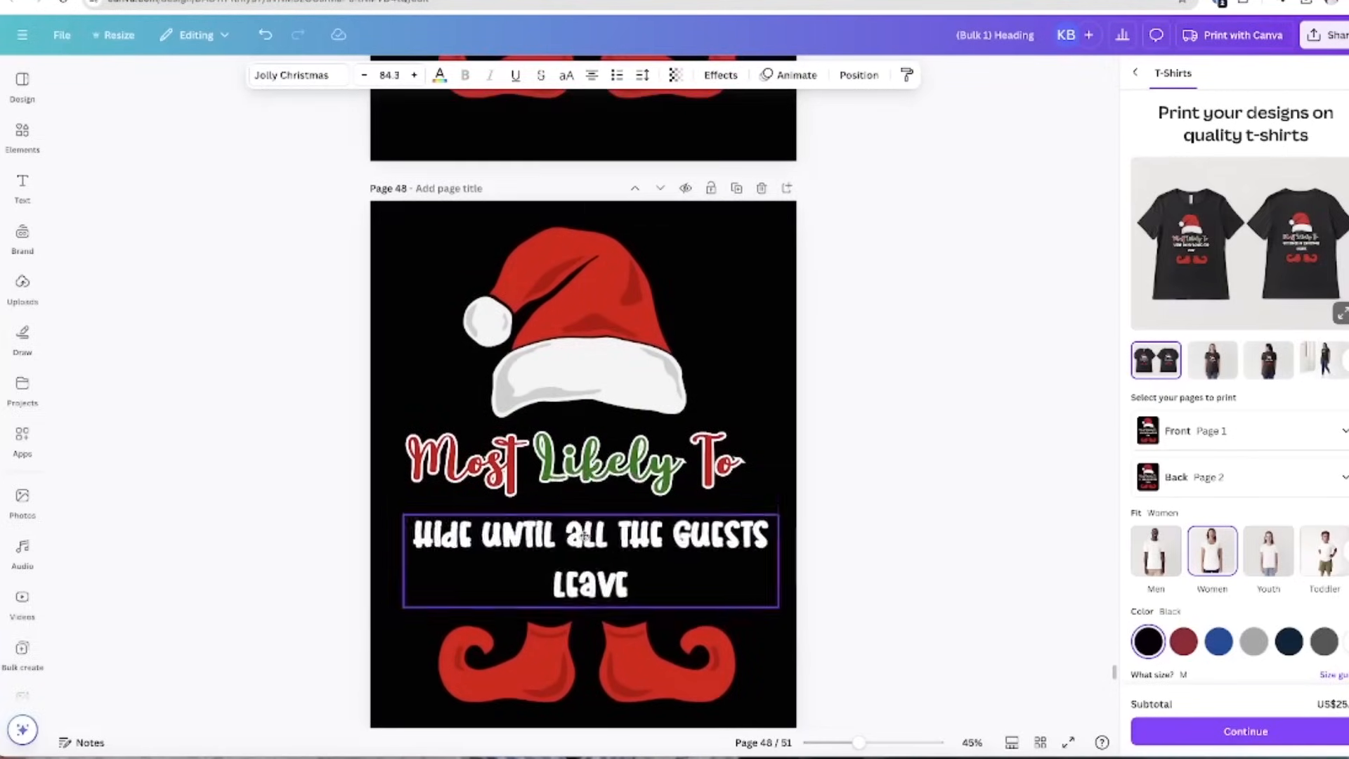
Fine-tune the position and size of the phrases on the last pages, from page 48 to page 51
scroll(583, 534, down, 9)
drag(564, 507, 575, 521)
scroll(577, 506, down, 9)
click(589, 487)
scroll(591, 492, down, 8)
drag(777, 601, 767, 595)
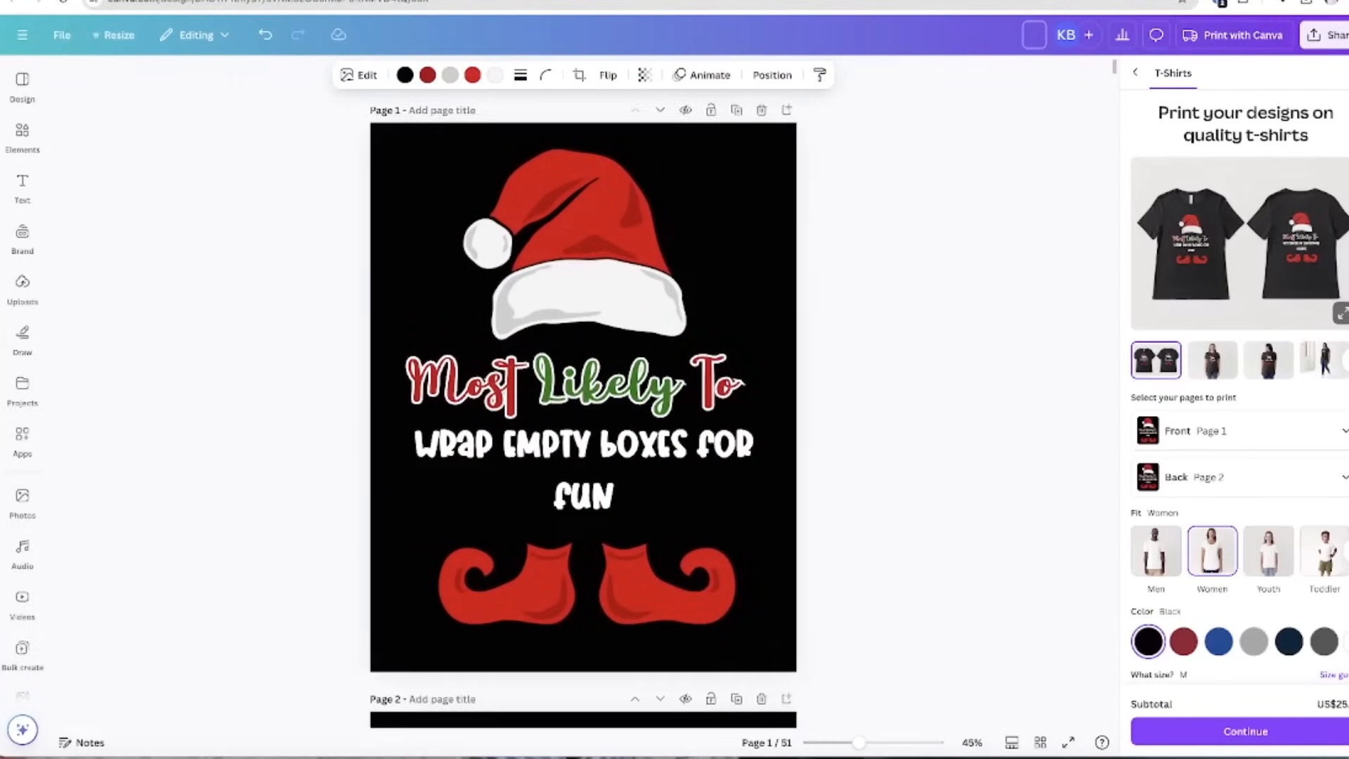
Rename the design as "Most Likely Christmas T-Shirts"
text(Most Likely Christm)
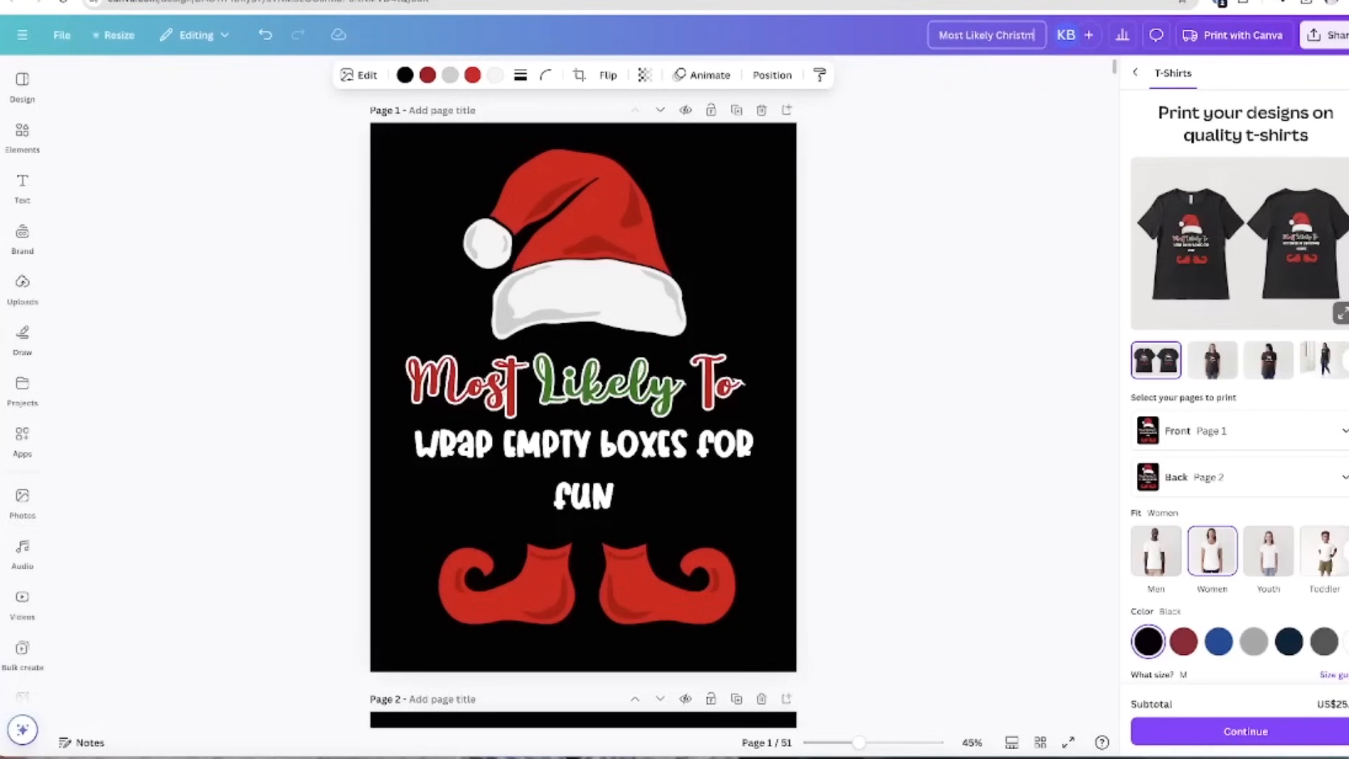
text(as T-Shirts)
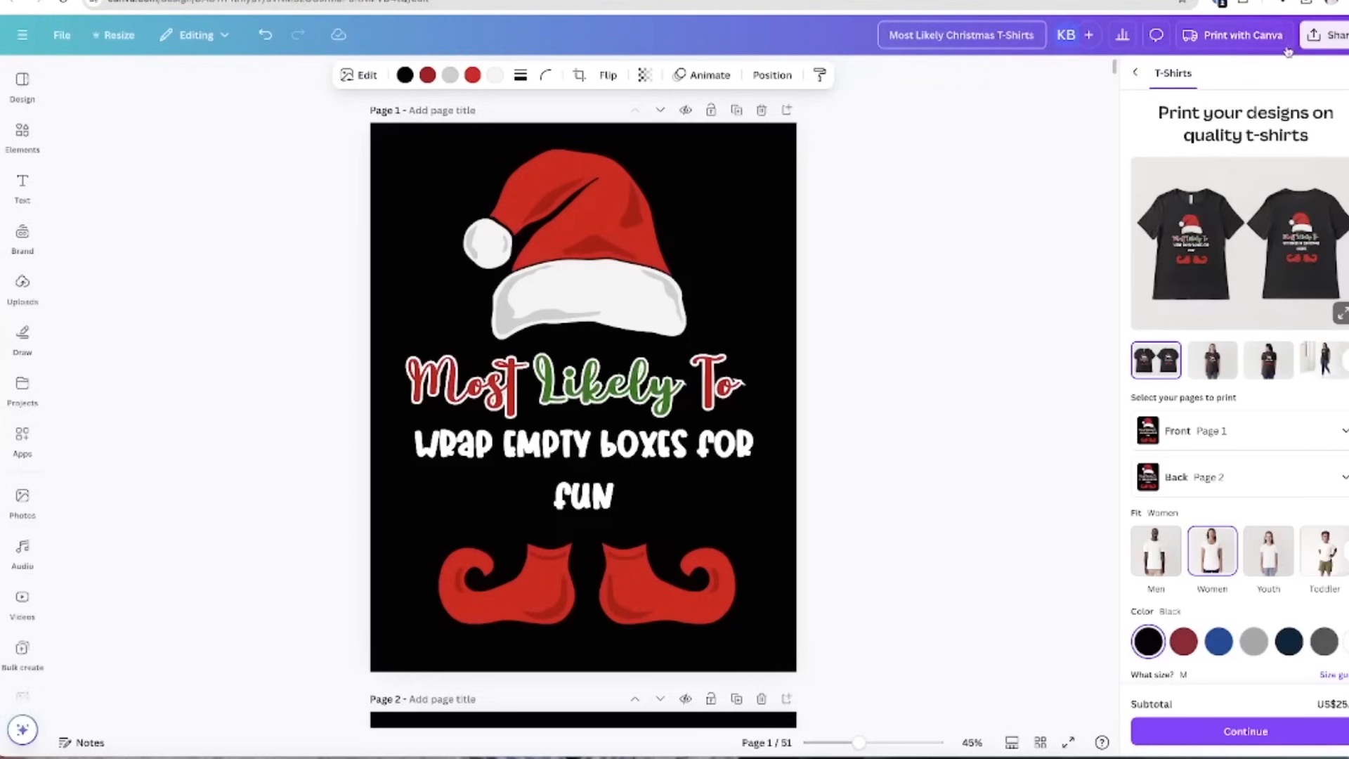
Download all pages of the design as PNG with a transparent background
click(1327, 34)
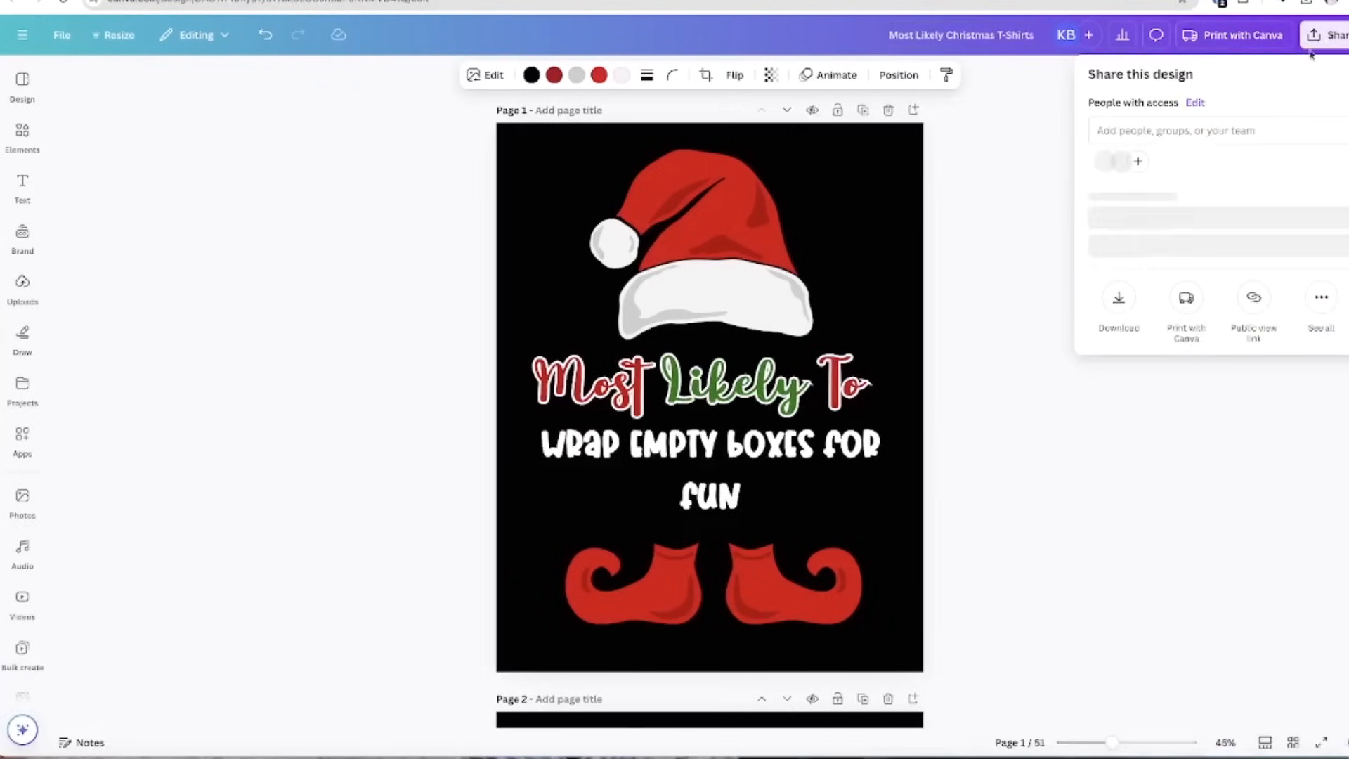
click(1119, 320)
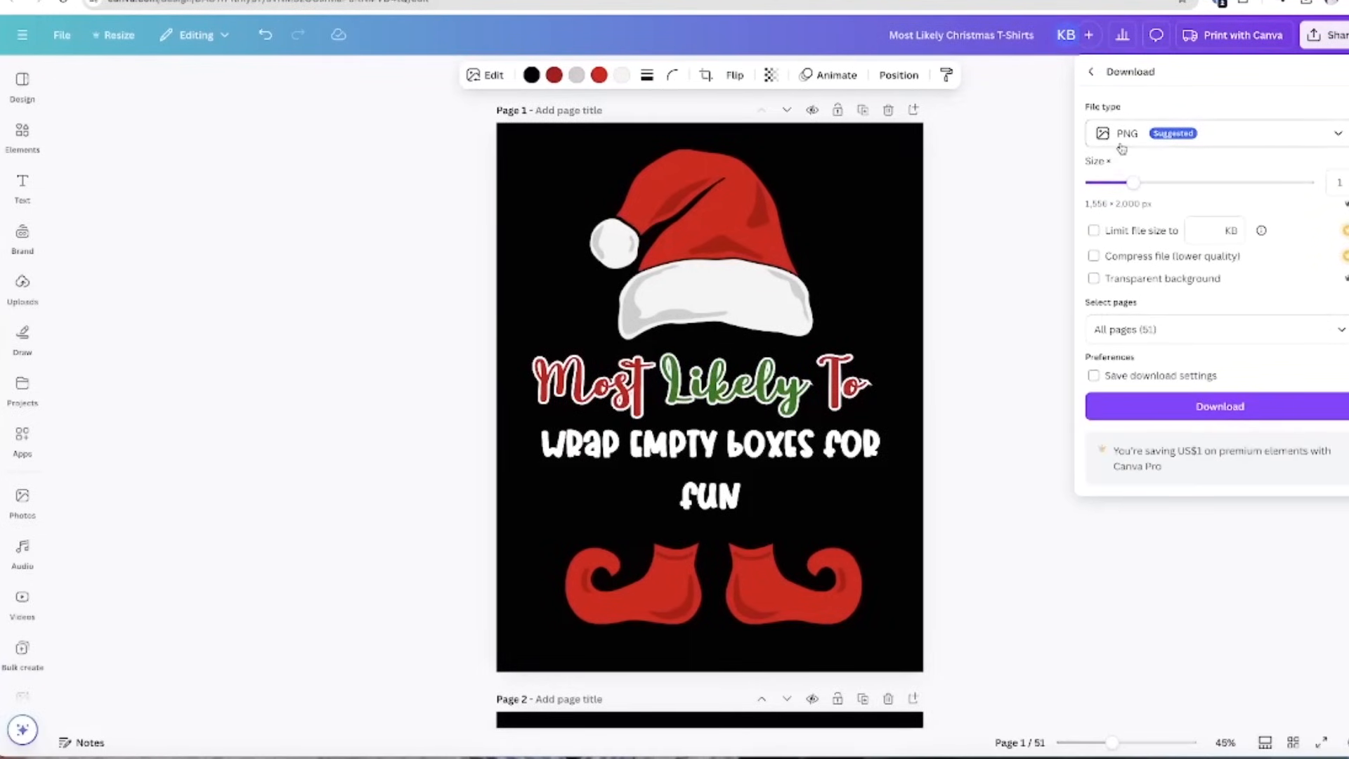
click(1095, 280)
click(1221, 414)
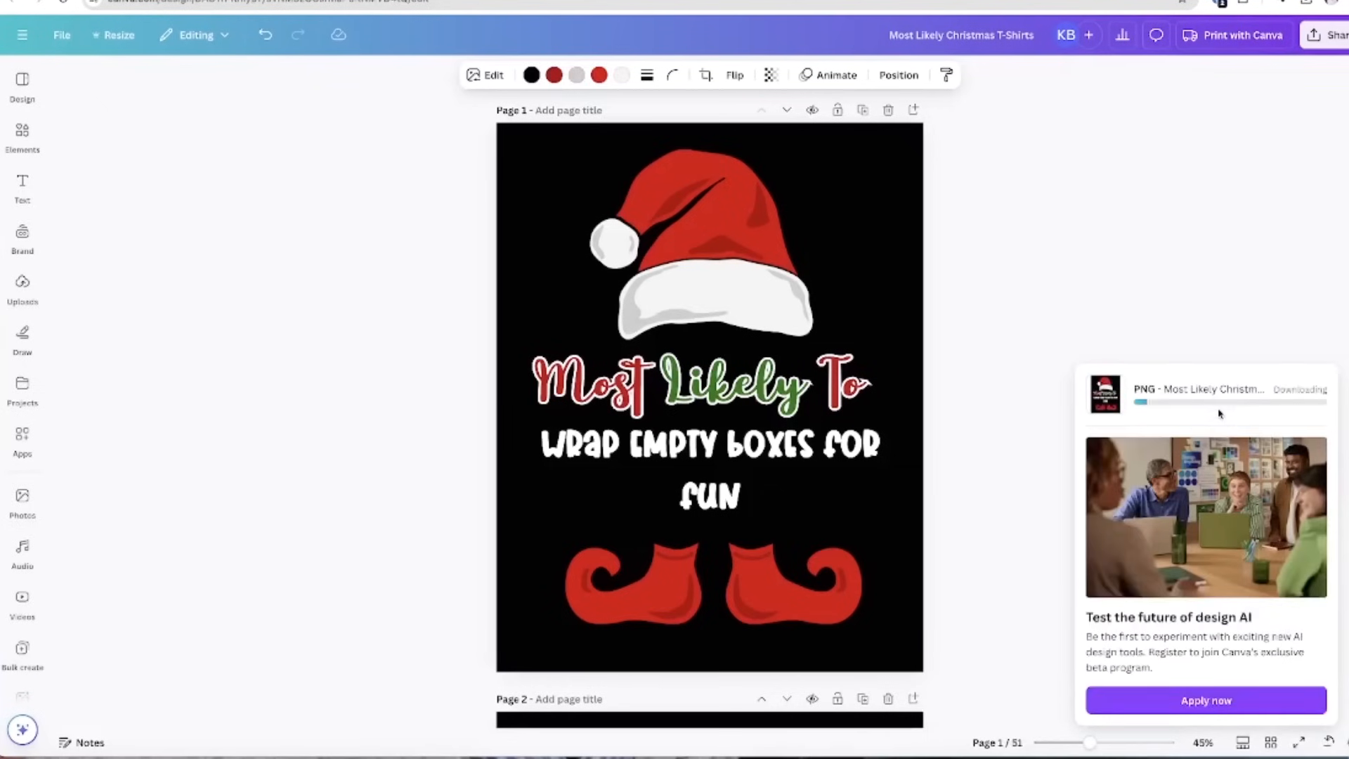